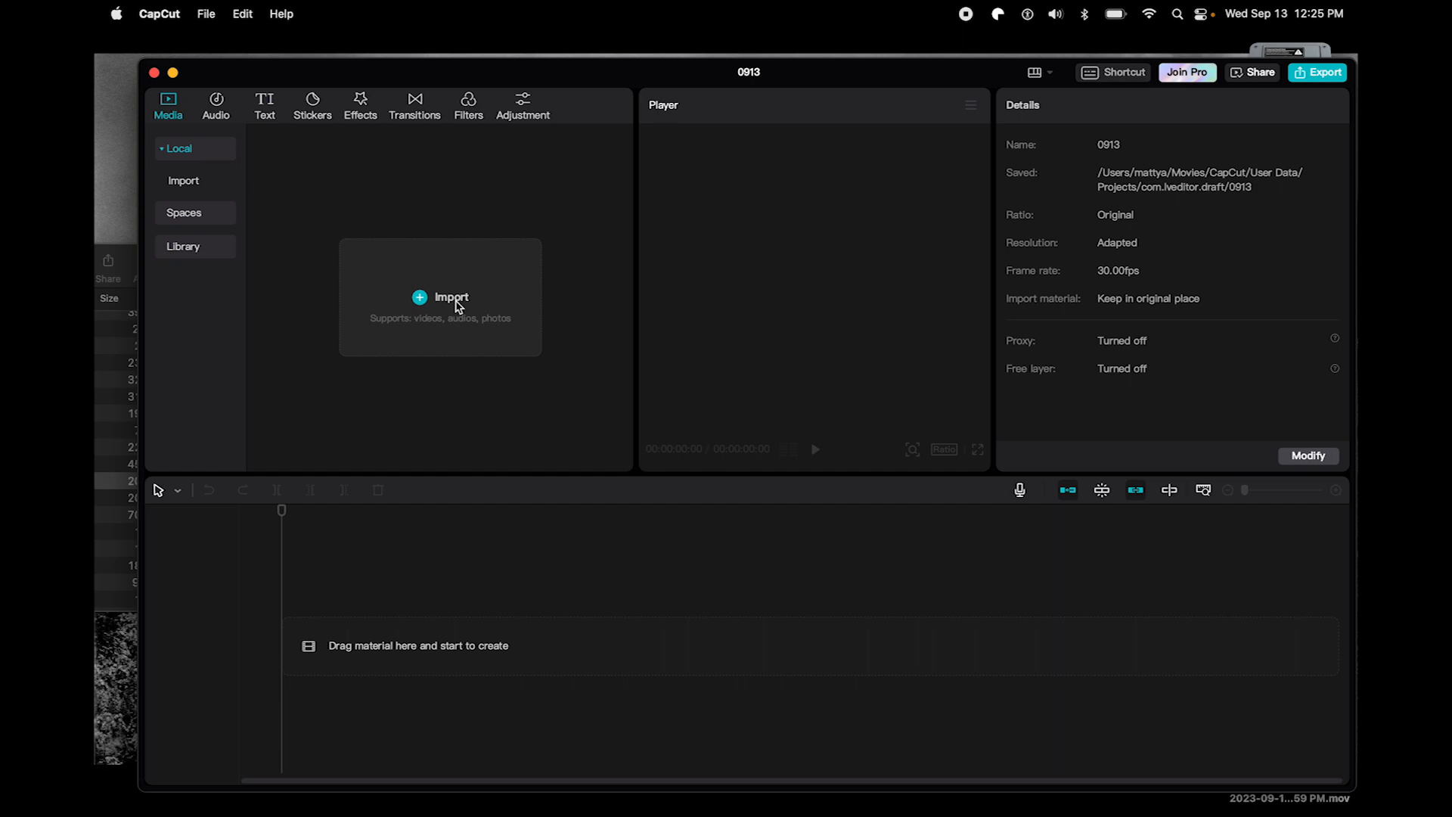
- Switch to Finder and import all files from the INLM - COURSE phase folder into the CapCut project's media bin
key("super+Tab")
key("super+Tab")
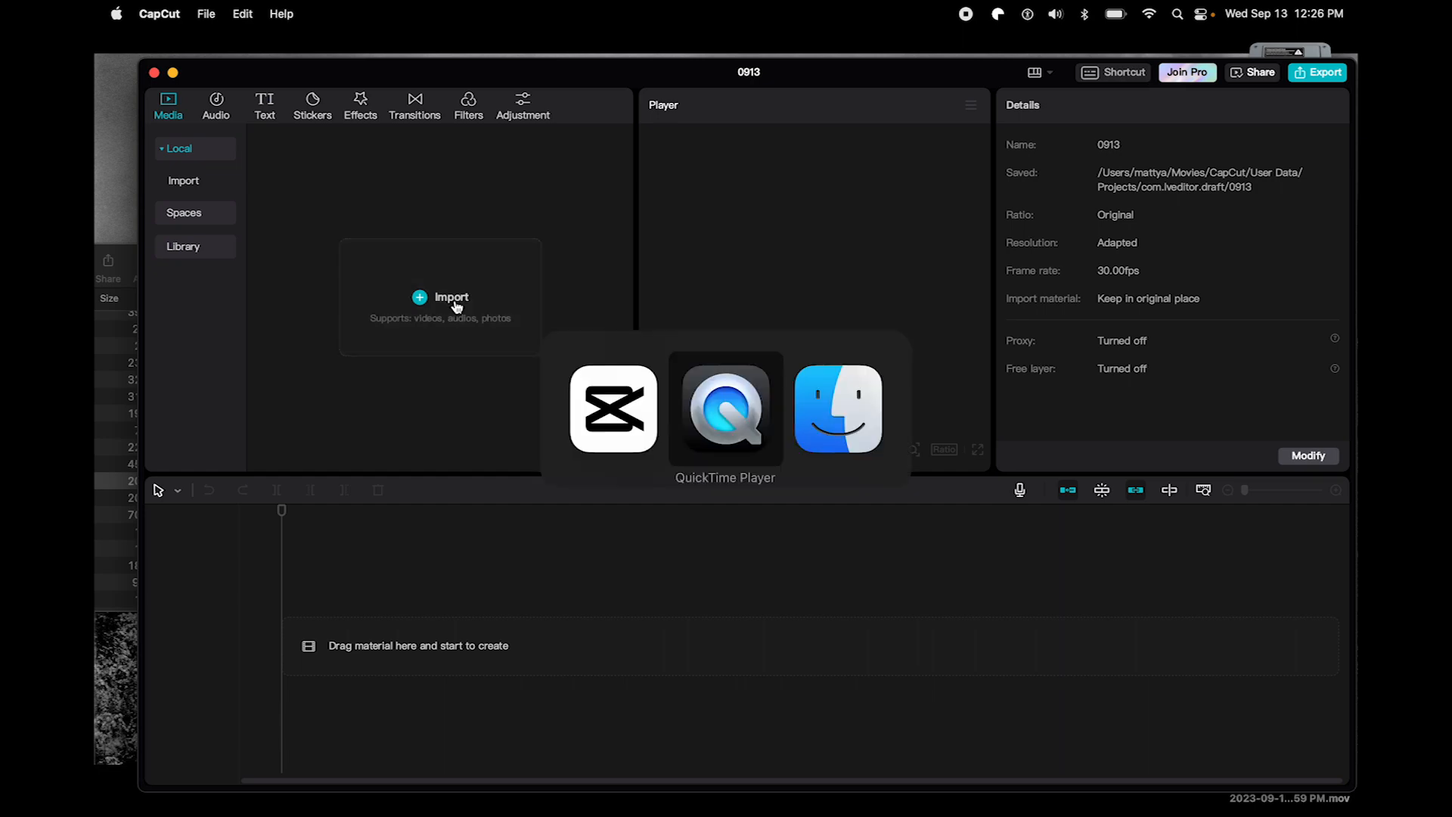
left_click_drag(237, 252, 1328, 155)
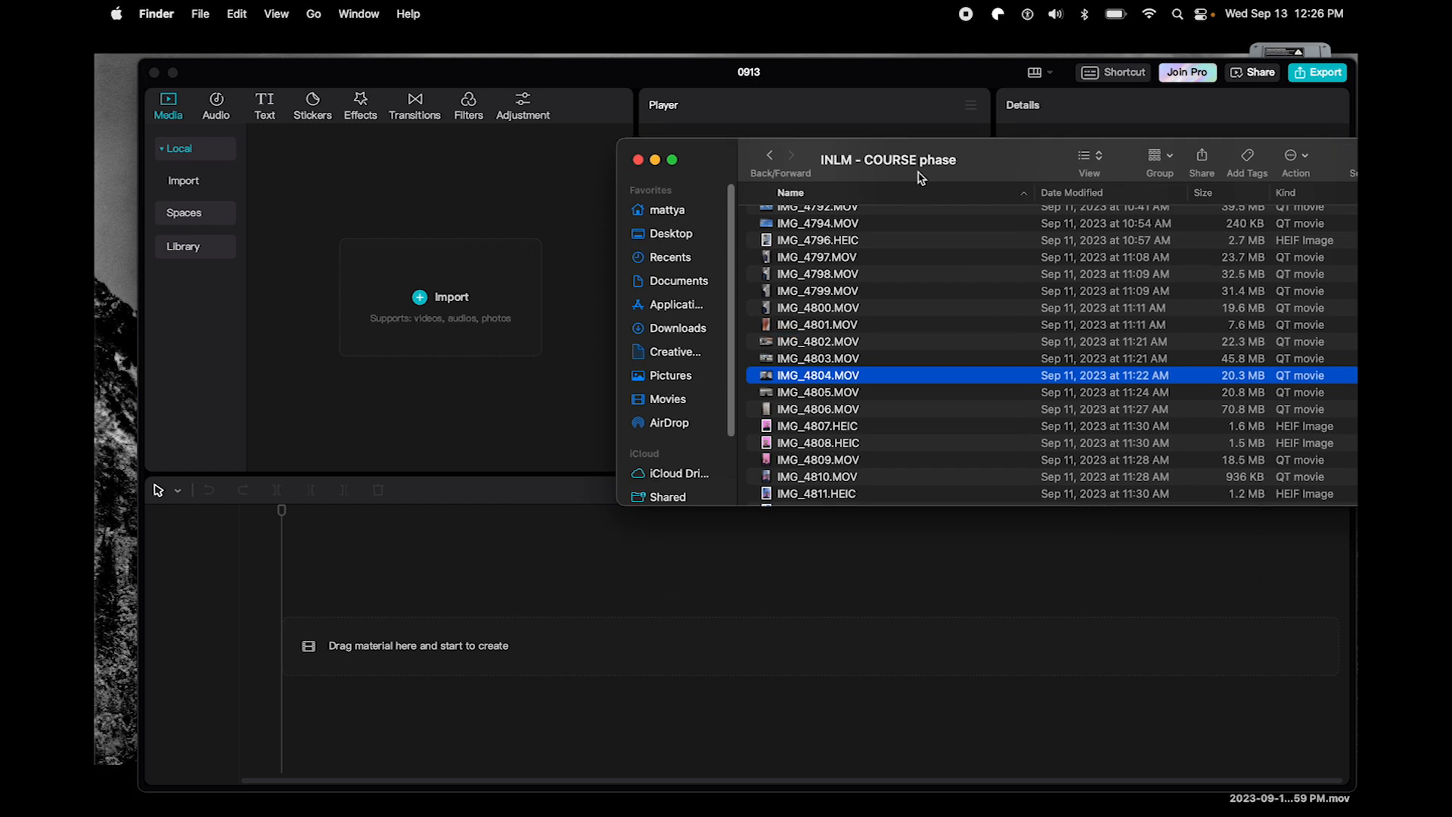
left_click(911, 293)
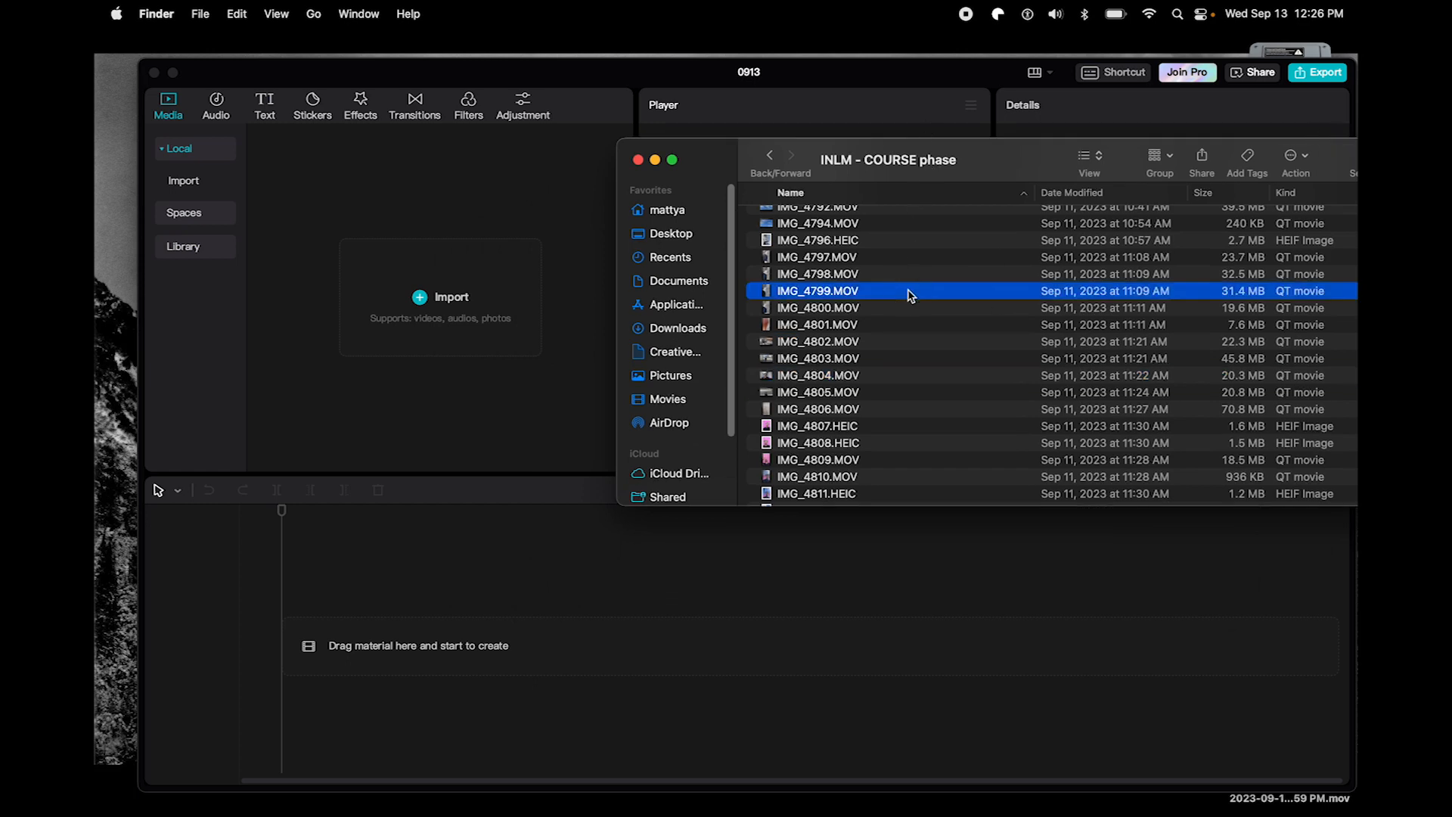
key("super+a")
left_click_drag(837, 277, 466, 290)
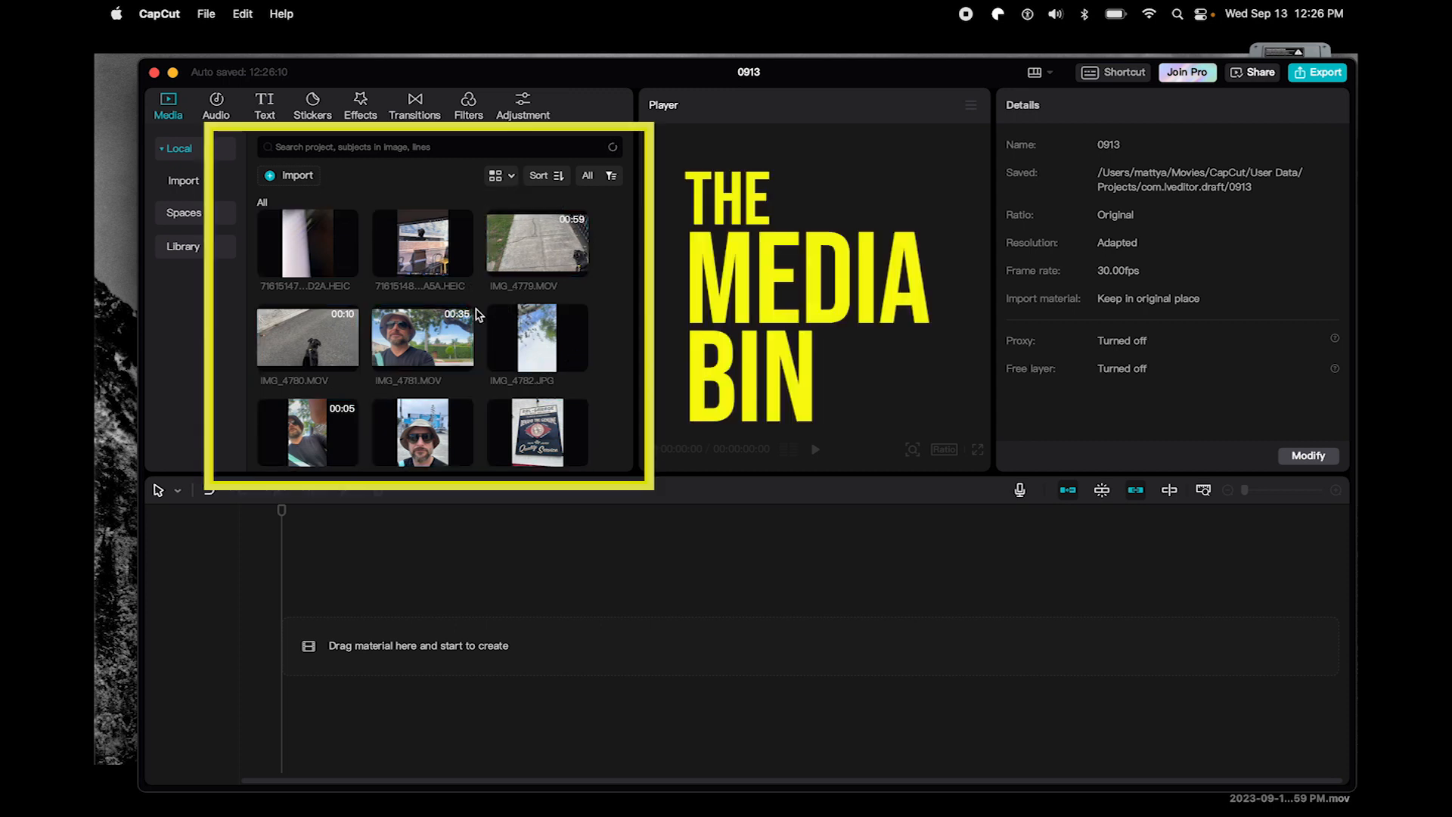
- Look through the imported photos and video clips in the media bin
scroll(477, 314, "down", 5)
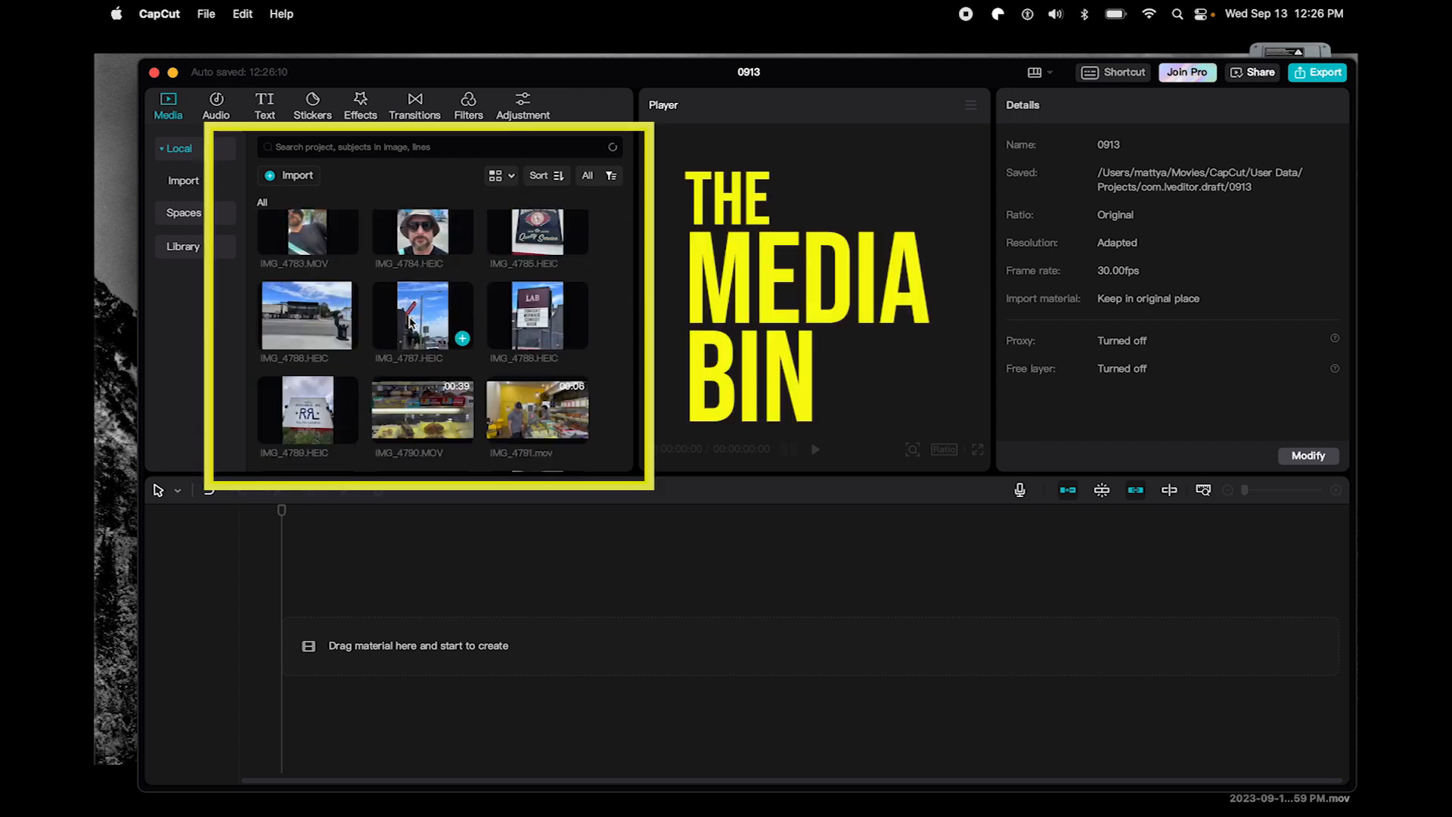
scroll(408, 322, "down", 5)
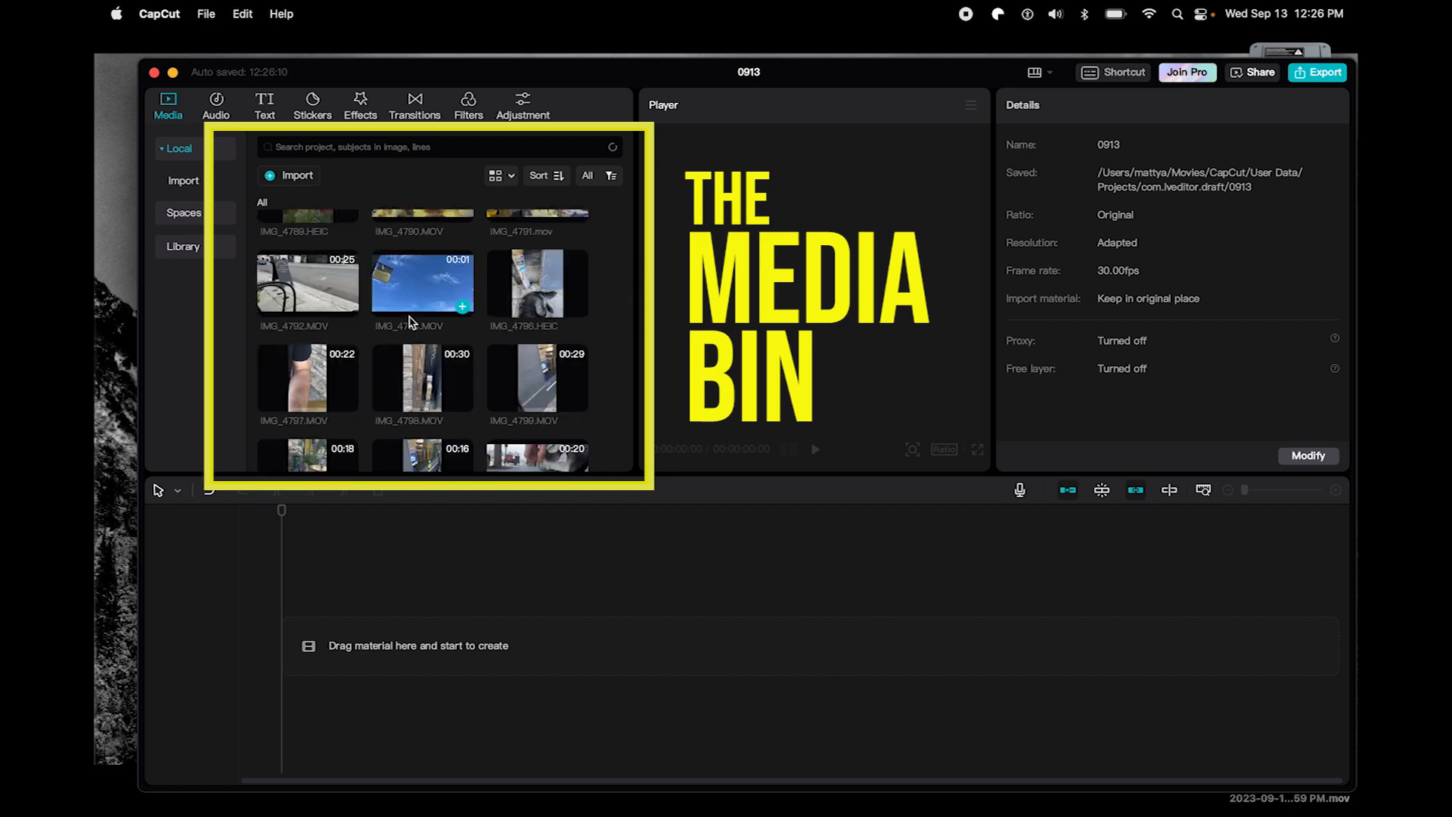
scroll(409, 321, "down", 5)
scroll(410, 323, "down", 1)
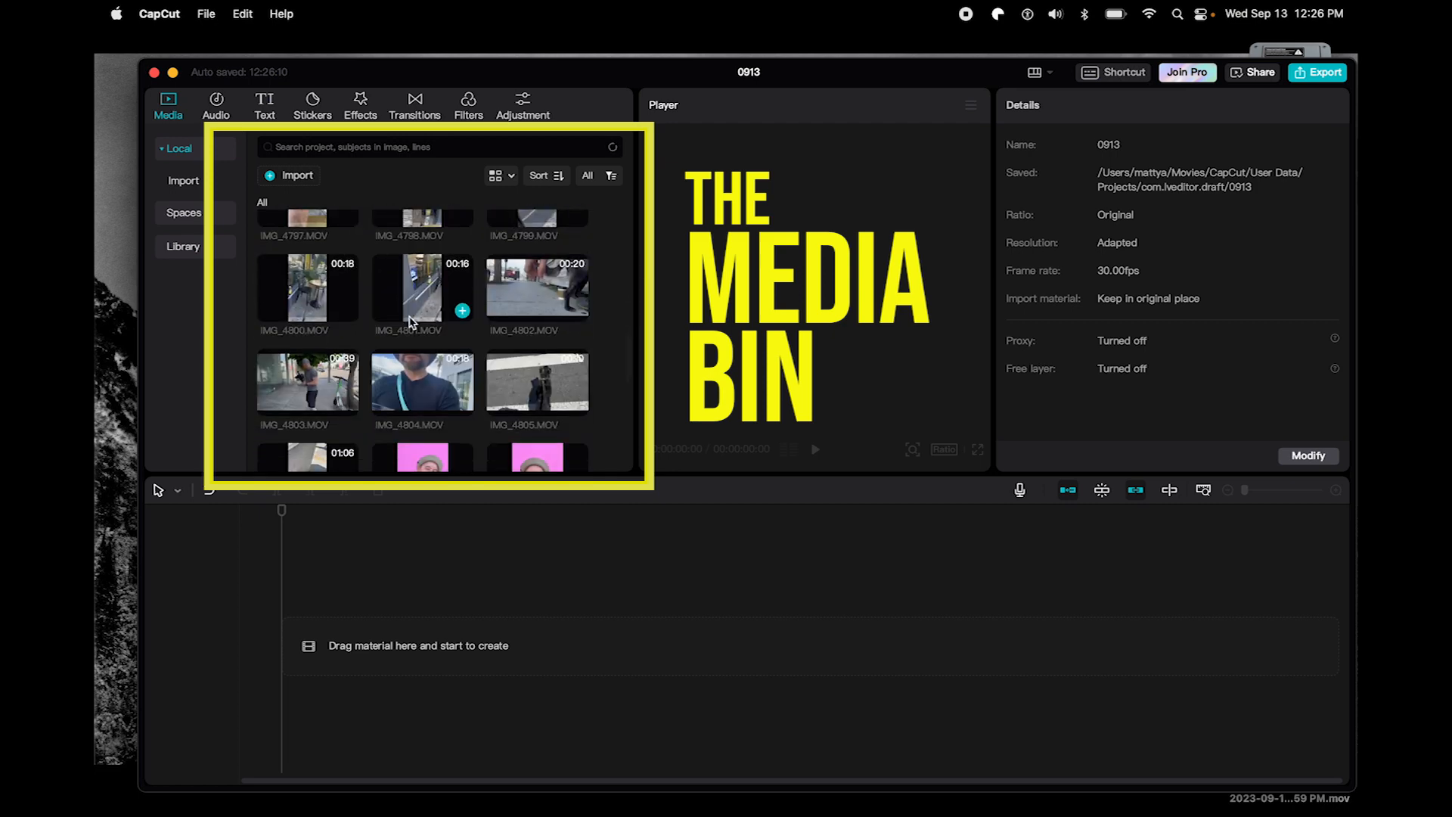
scroll(408, 321, "down", 2)
scroll(409, 322, "up", 5)
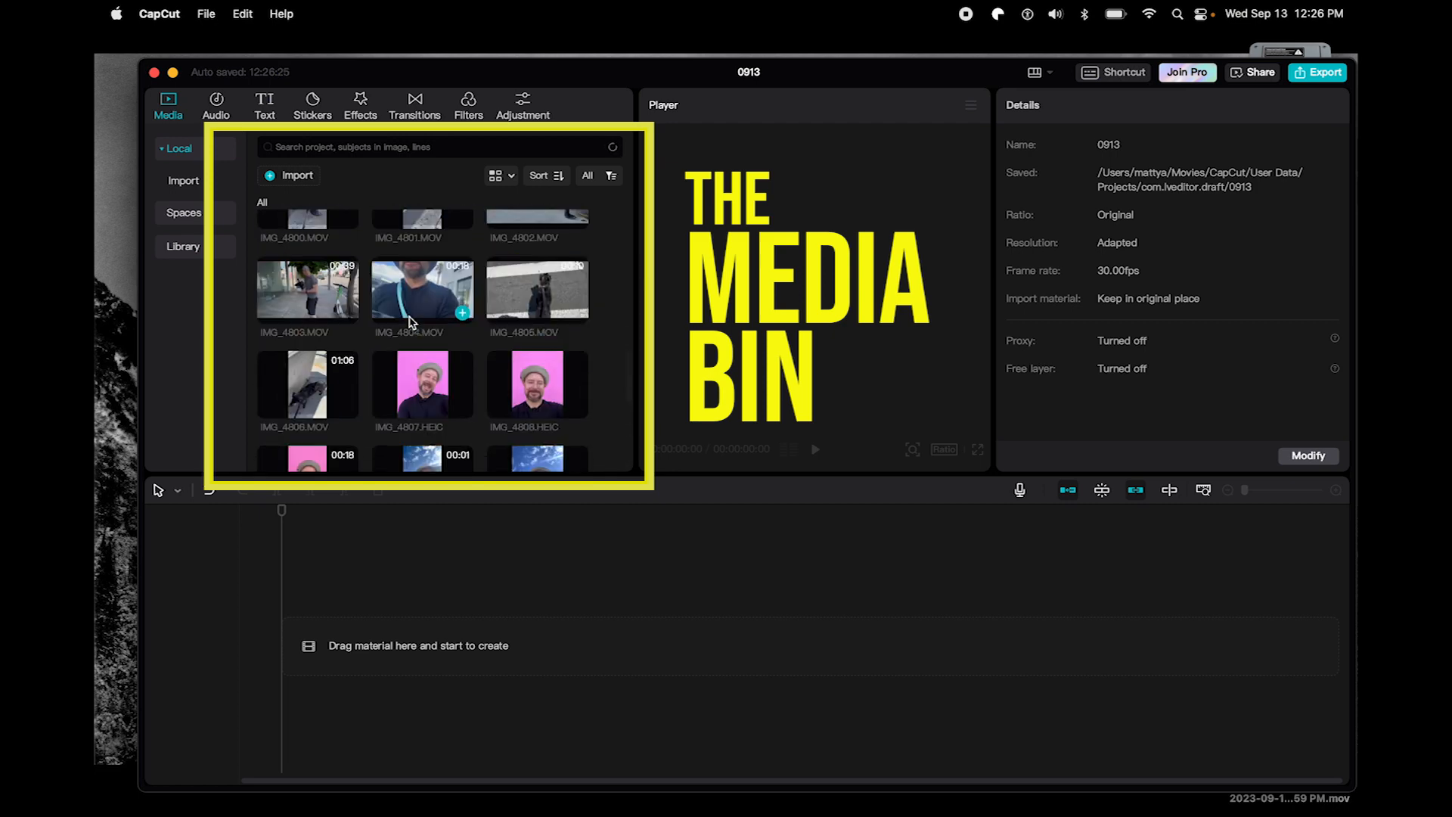
scroll(411, 322, "up", 2)
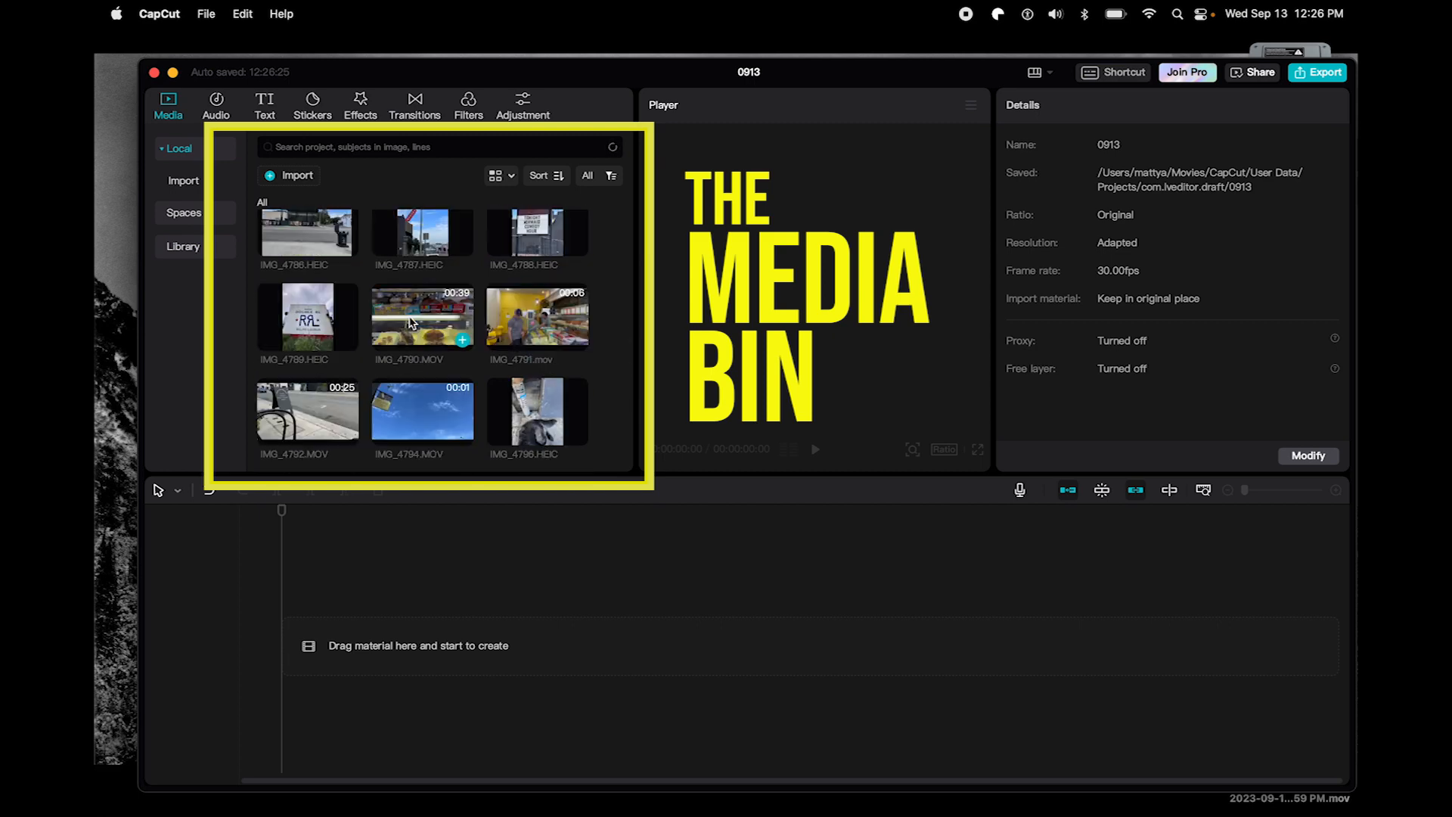
scroll(411, 323, "up", 2)
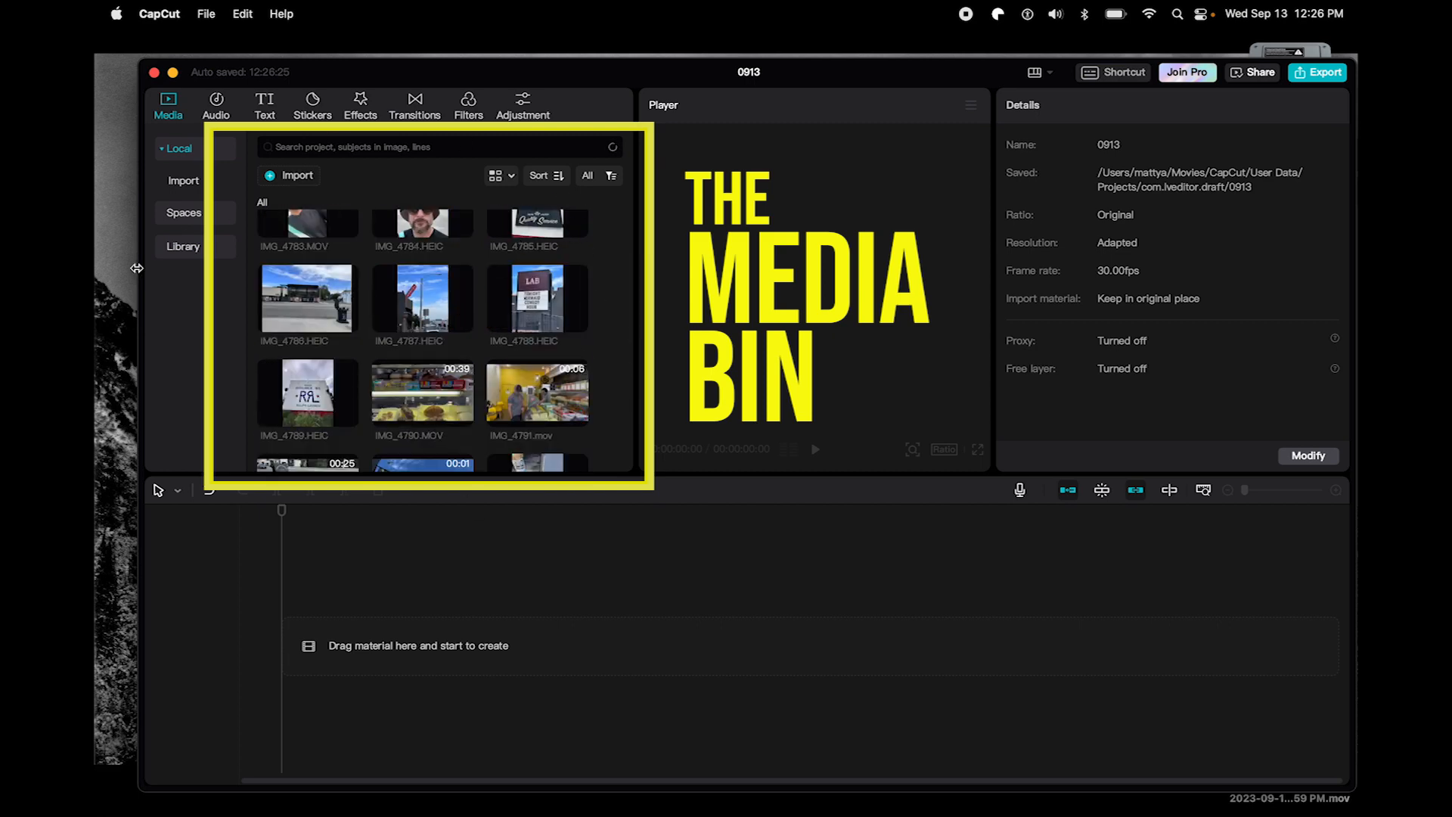
mouse_move(320, 82)
left_mouse_down()
mouse_move(283, 71)
mouse_move(313, 76)
mouse_move(302, 83)
left_mouse_up()
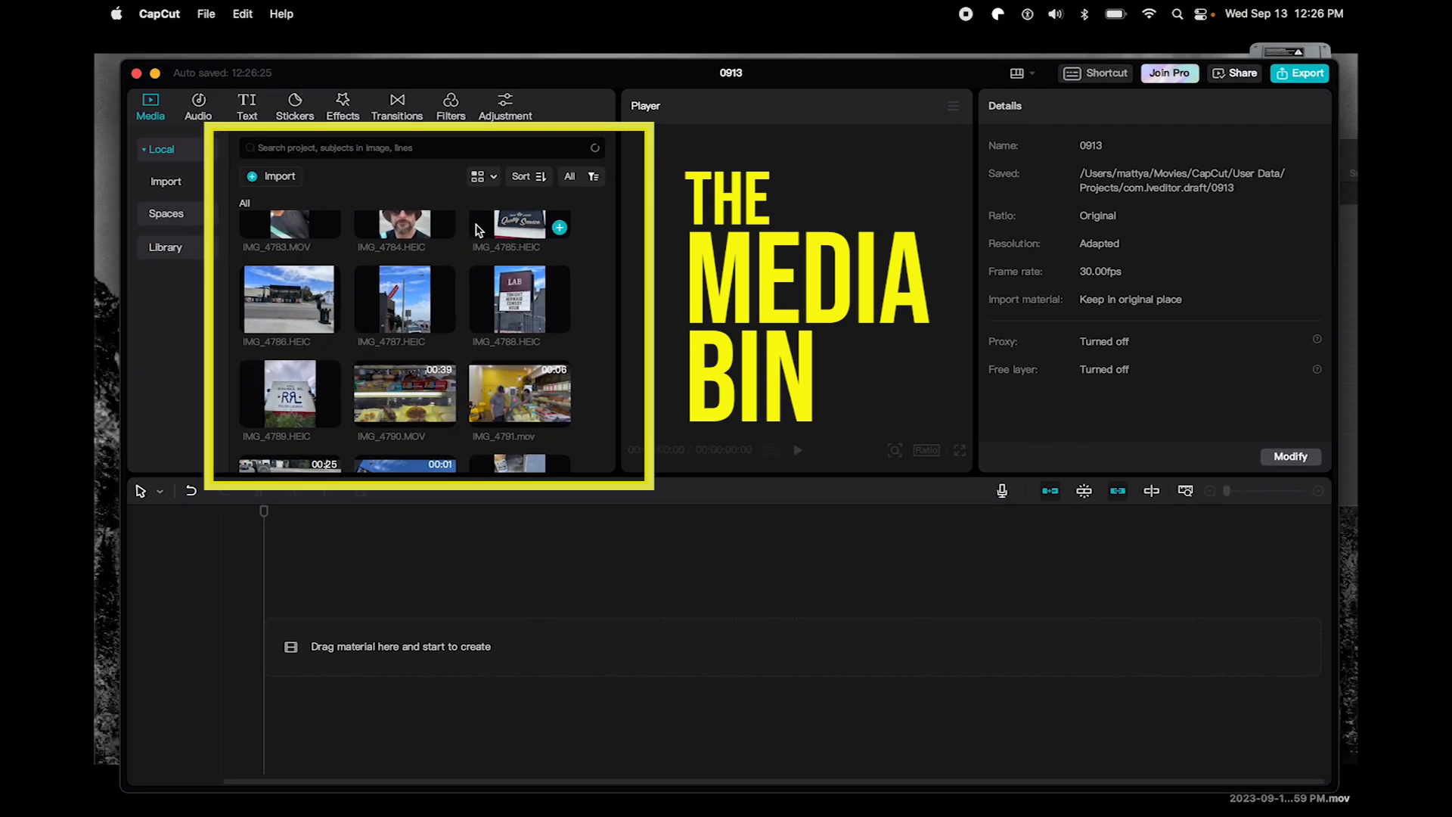
scroll(486, 369, "down", 3)
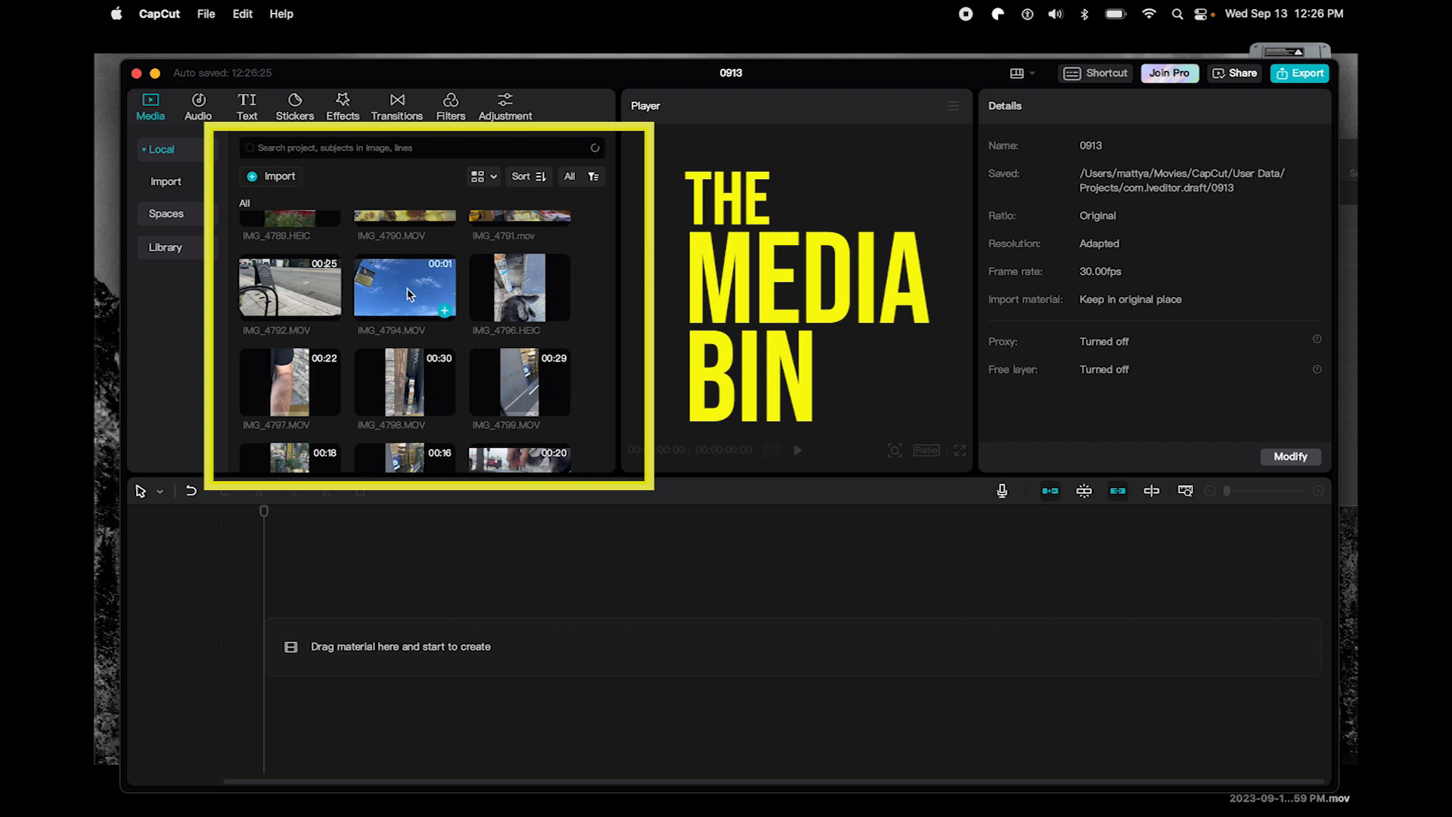
scroll(290, 306, "down", 3)
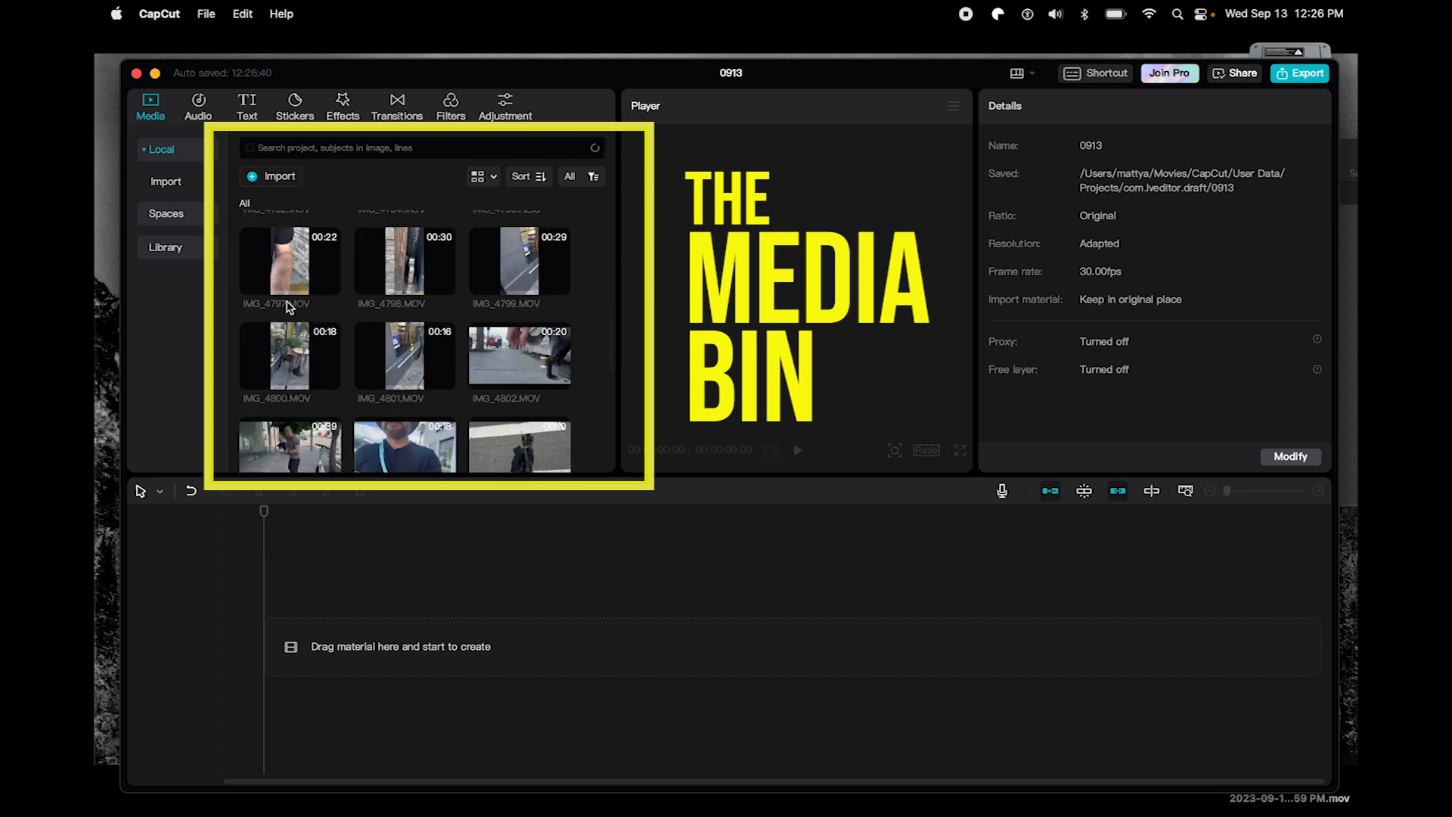
scroll(290, 306, "up", 6)
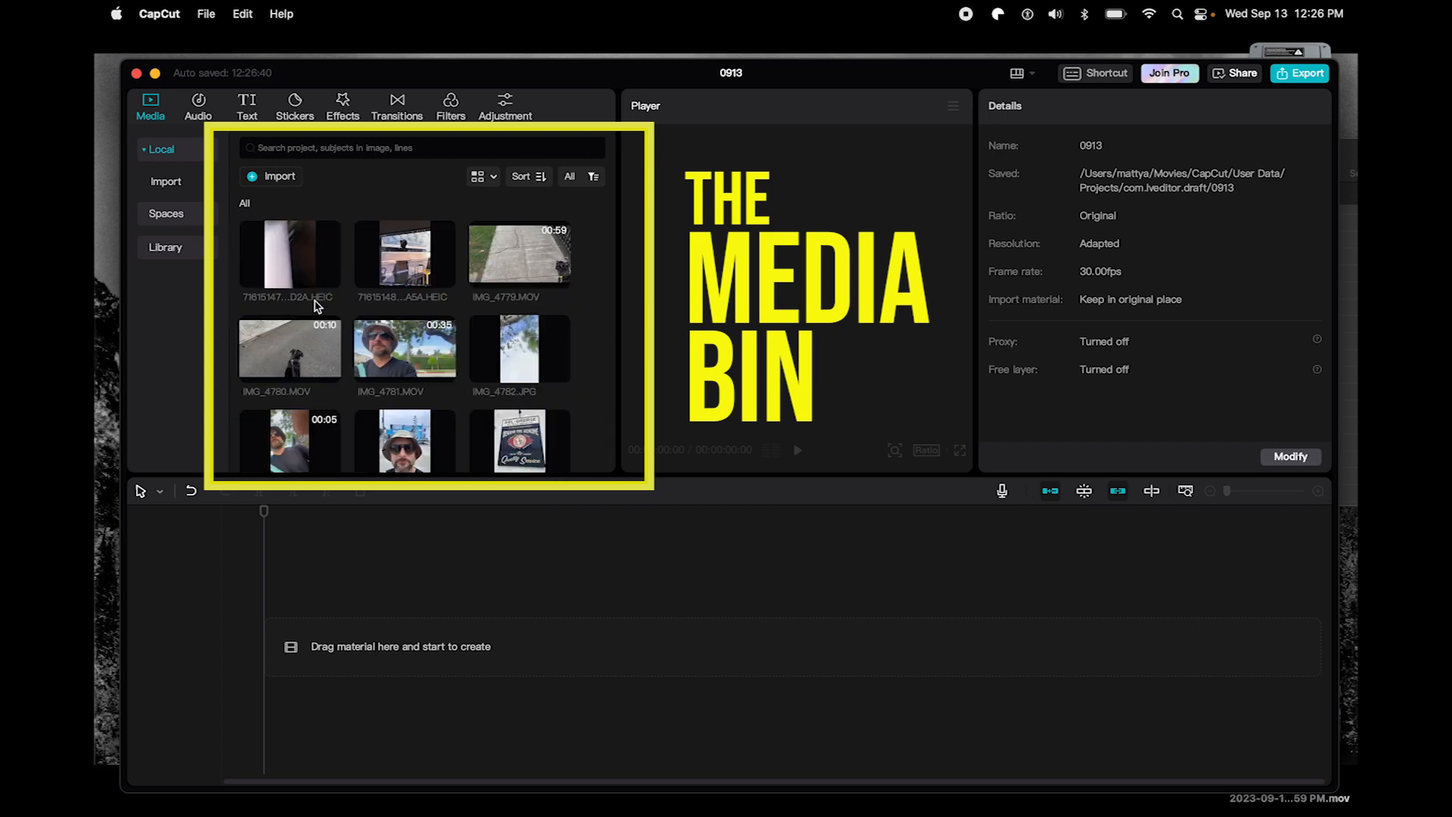
- Place a section of IMG_4779.MOV about 4.4 seconds long at the start of the timeline and play it back
left_click(522, 253)
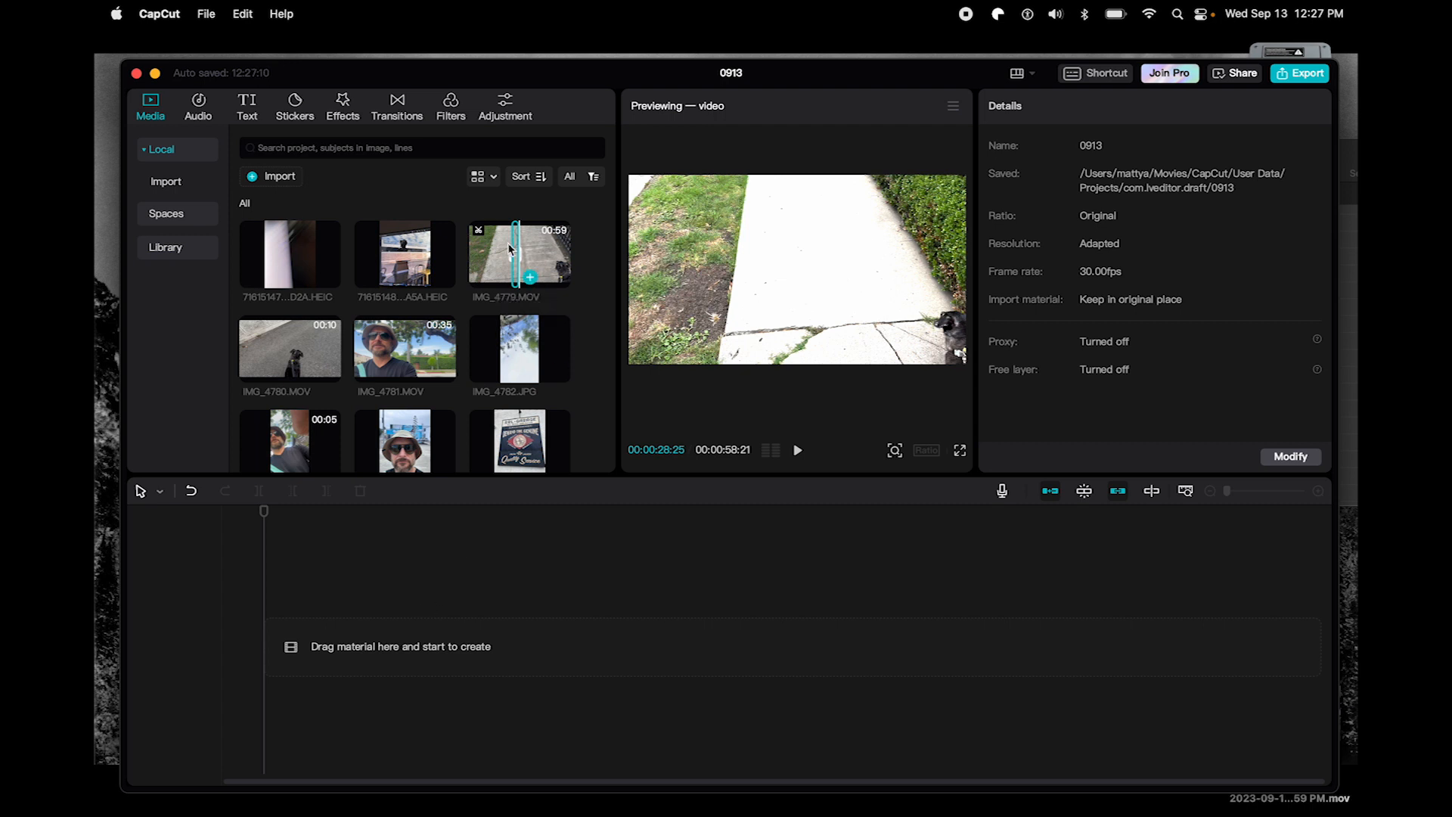
left_click_drag(516, 268, 314, 664)
key("space")
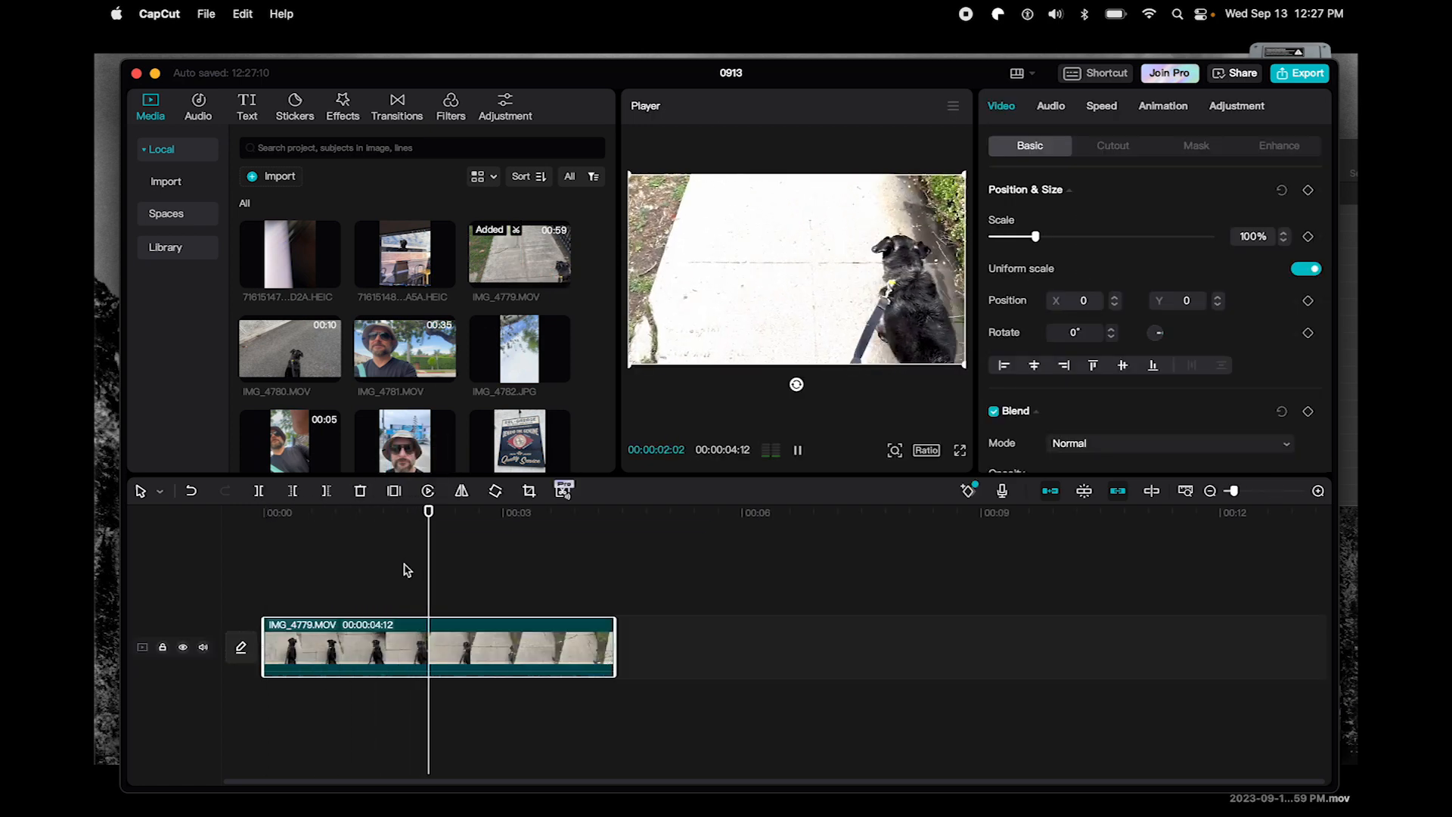
key("space")
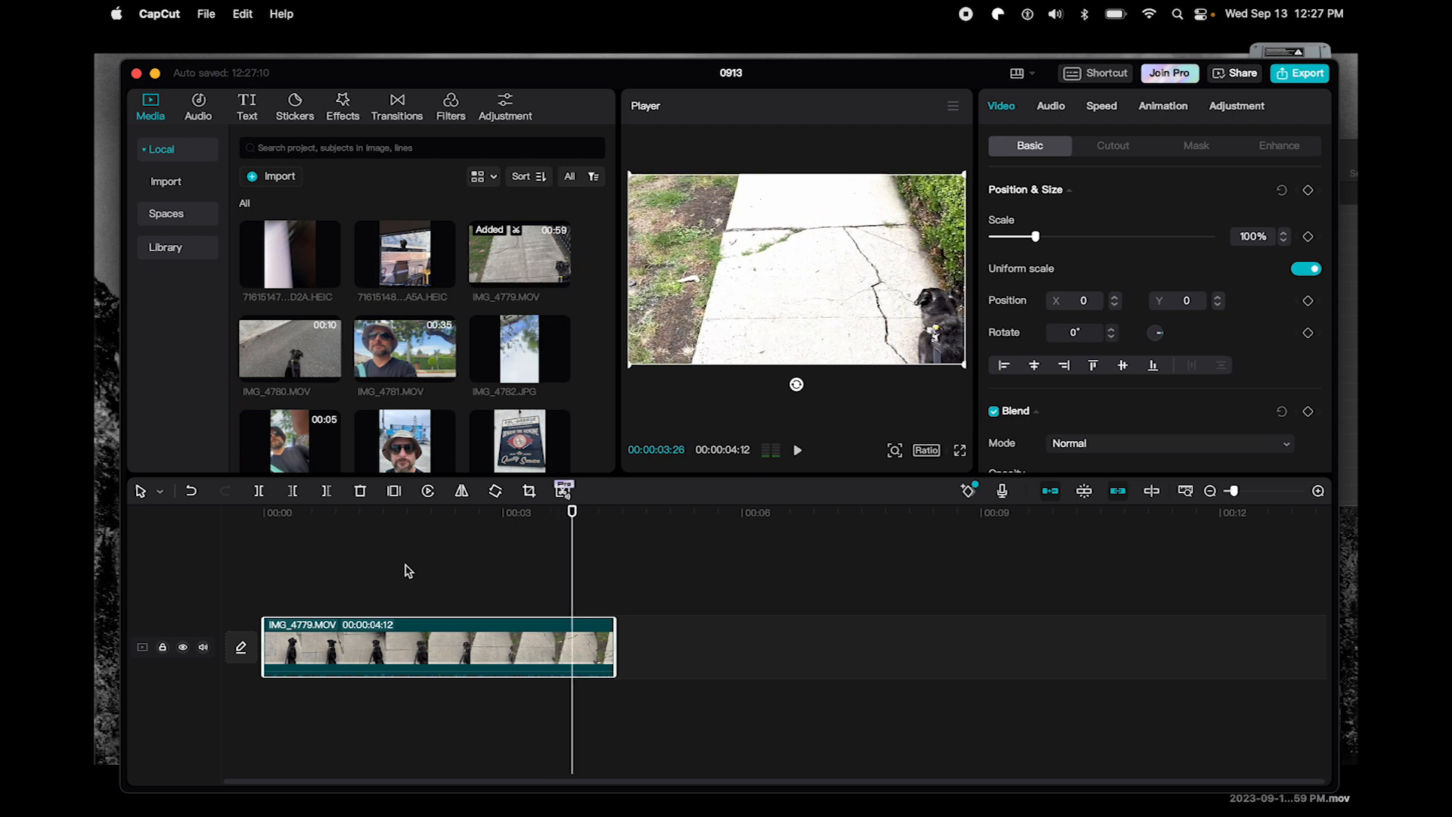
- Pick a later section of IMG_4779.MOV, about 10 seconds long, add it after the first clip and play it
left_click(560, 276)
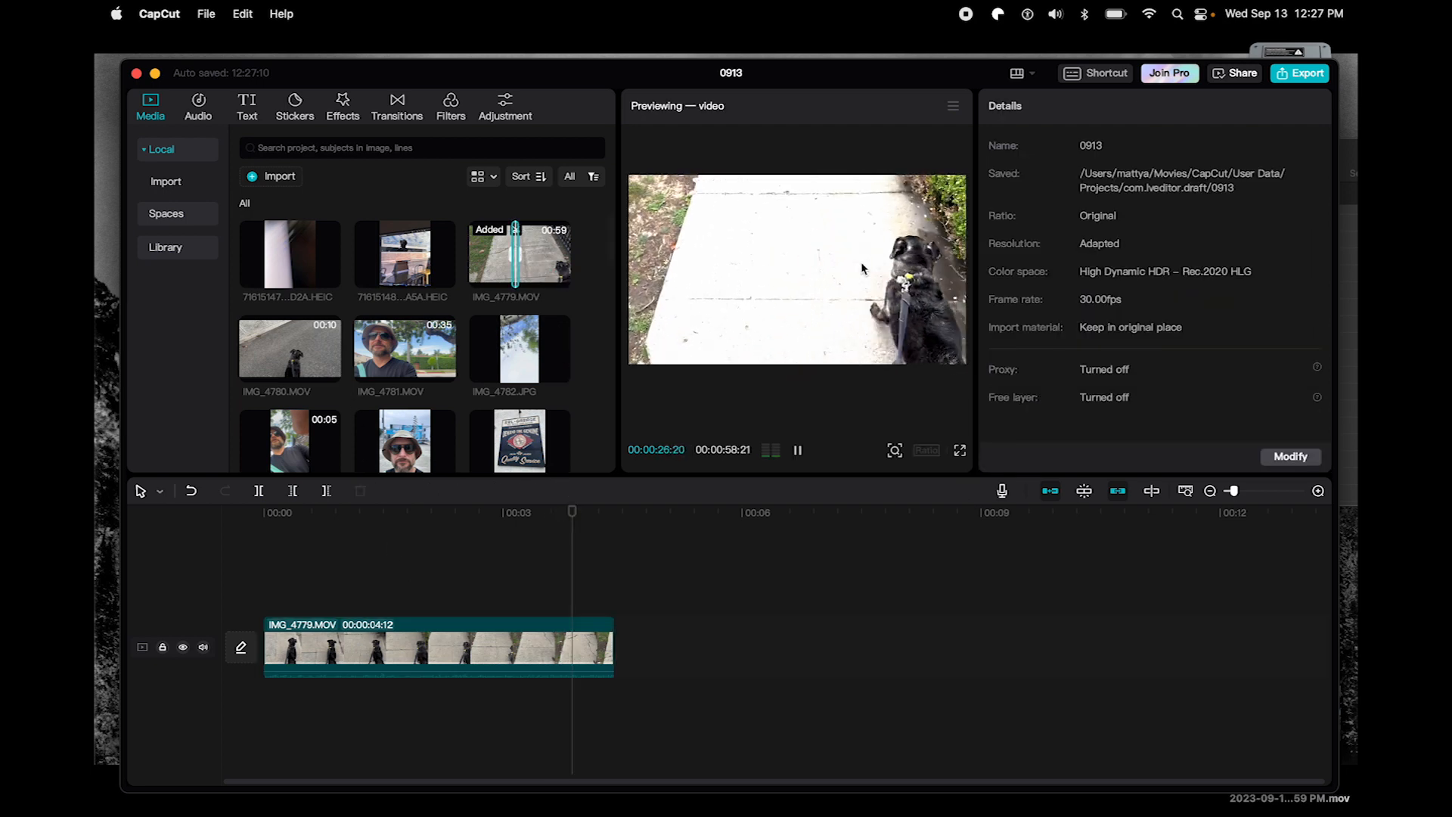
left_click(533, 270)
mouse_move(533, 270)
left_mouse_down()
mouse_move(566, 268)
mouse_move(522, 256)
mouse_move(545, 262)
left_mouse_up()
key("space")
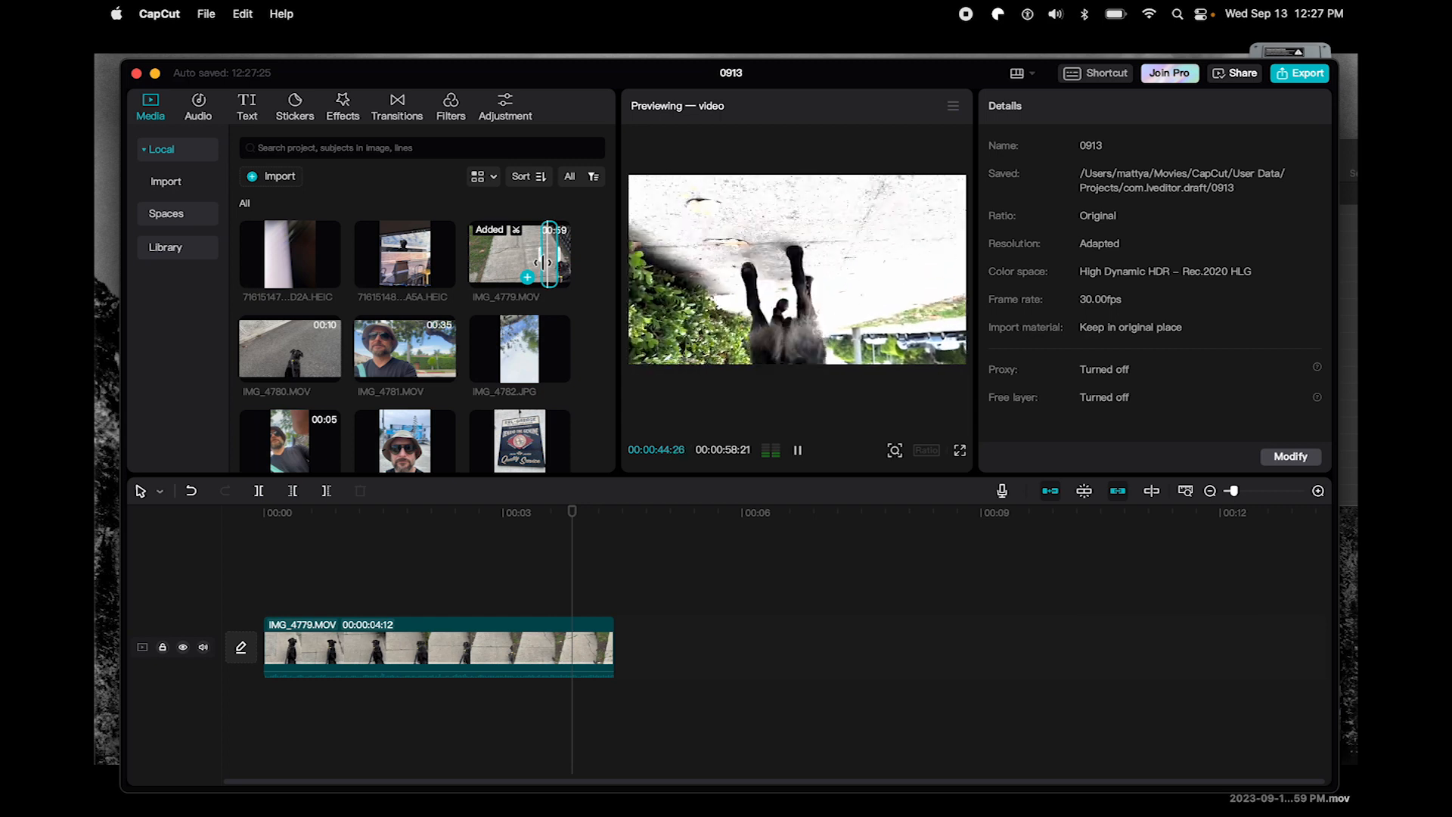
key("space")
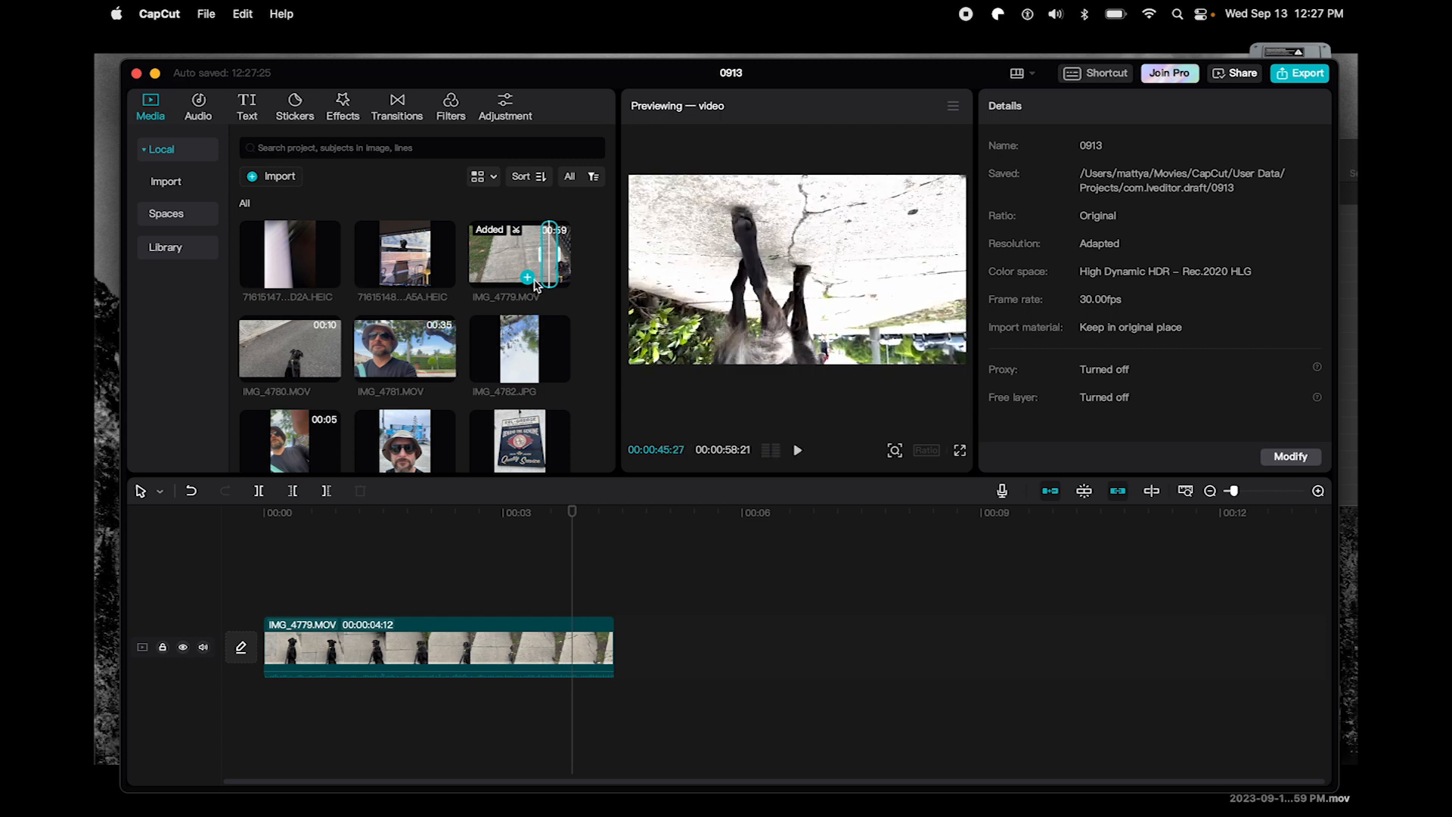
left_click_drag(553, 276, 624, 634)
left_click(639, 567)
key("space")
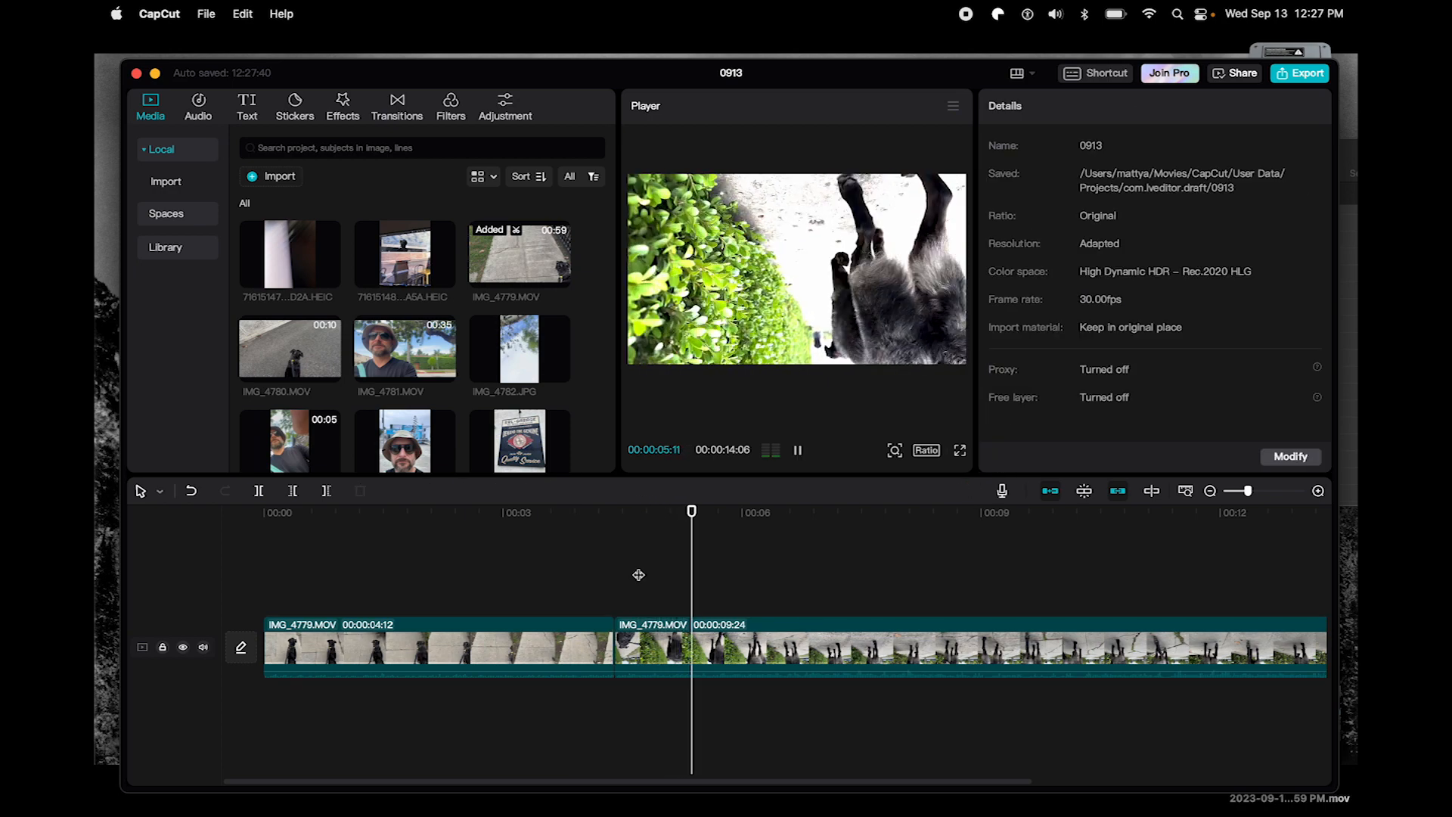
key("space")
- Rotate the second IMG_4779.MOV clip on the timeline to 180°
left_click(737, 634)
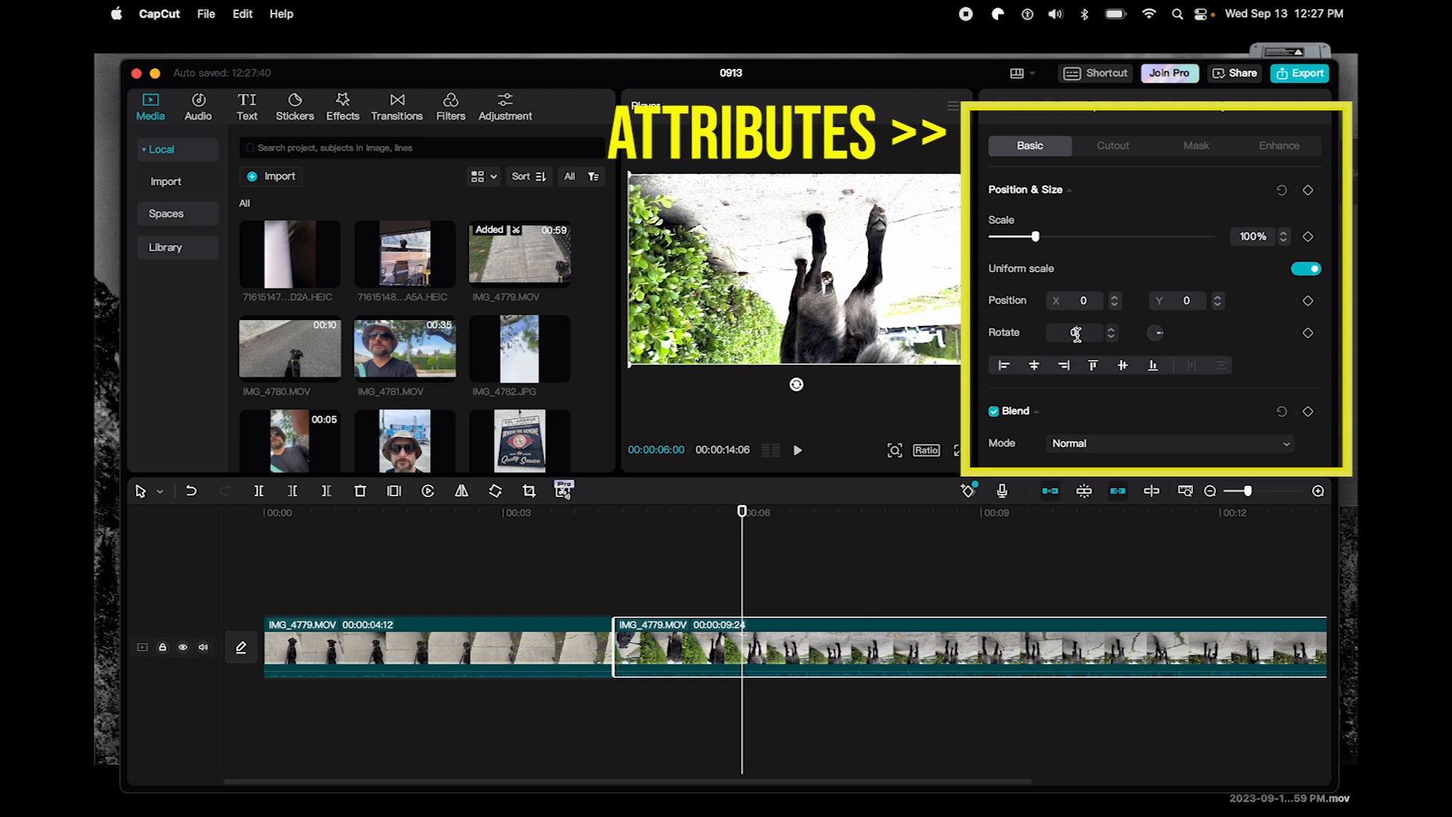
left_click(1068, 333)
type("180")
key("Return")
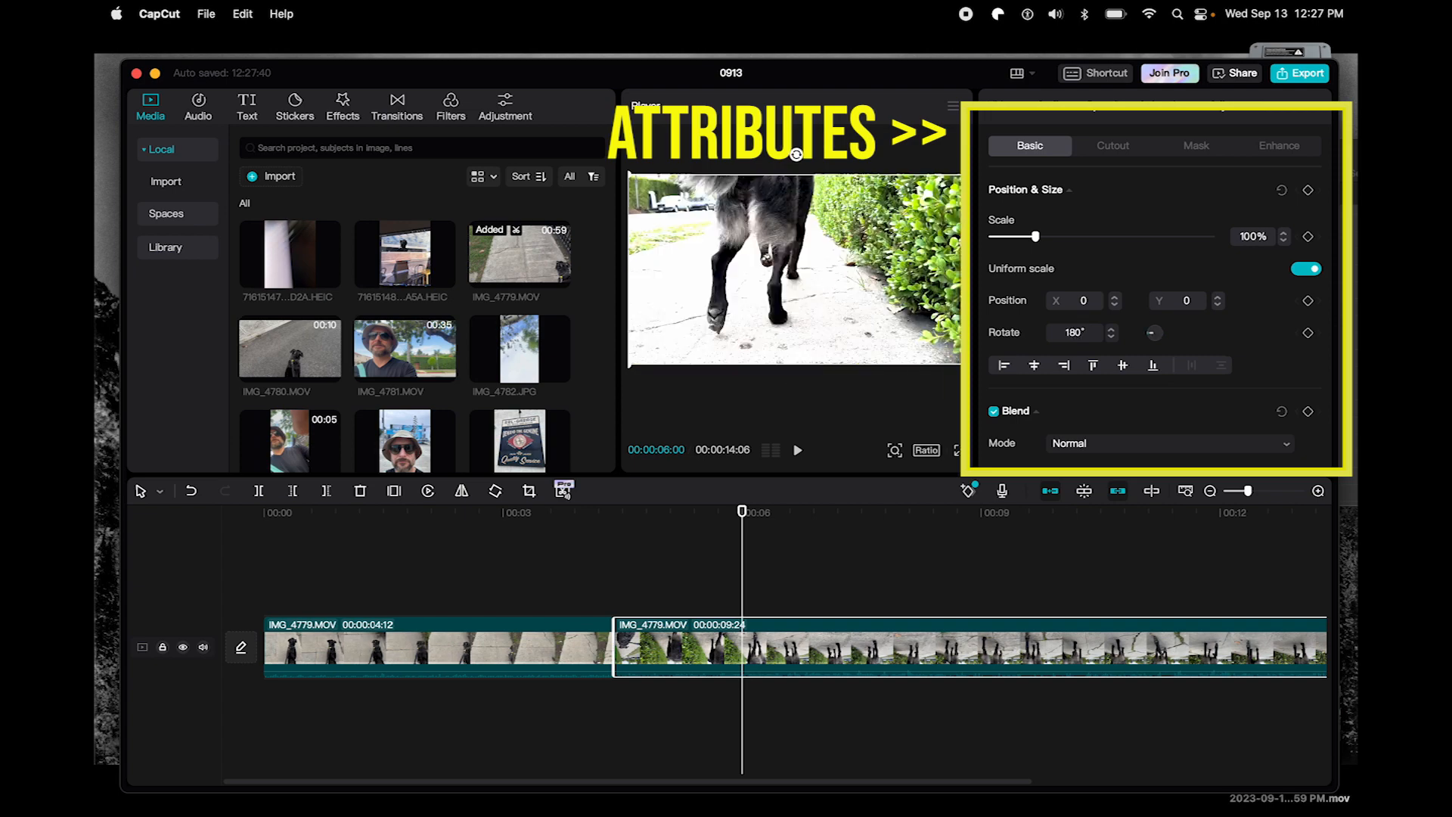
- Play the rotated clip and split it at 00:00:08:23
left_click(570, 561)
key("space")
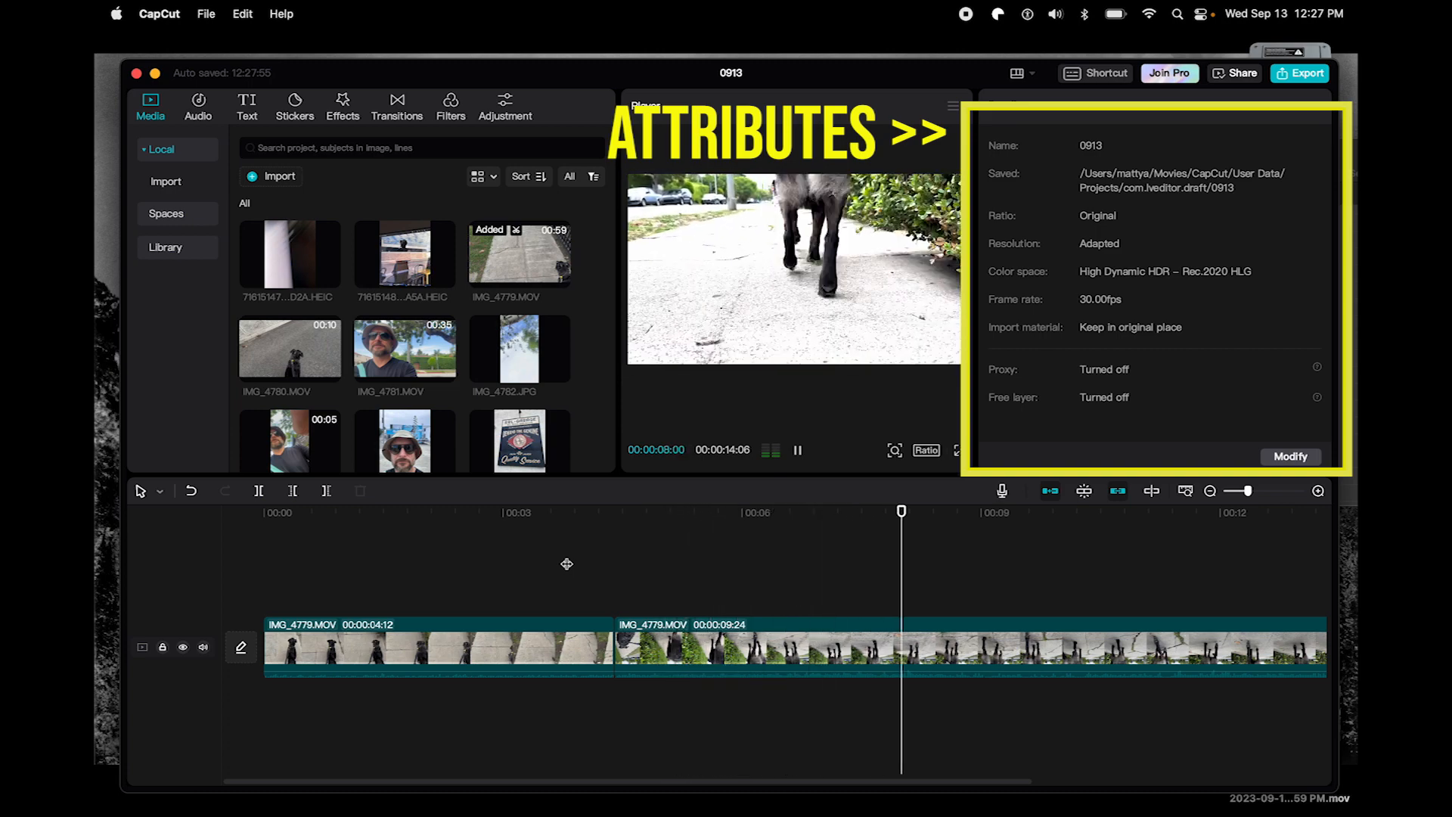
key("space")
key("super+b")
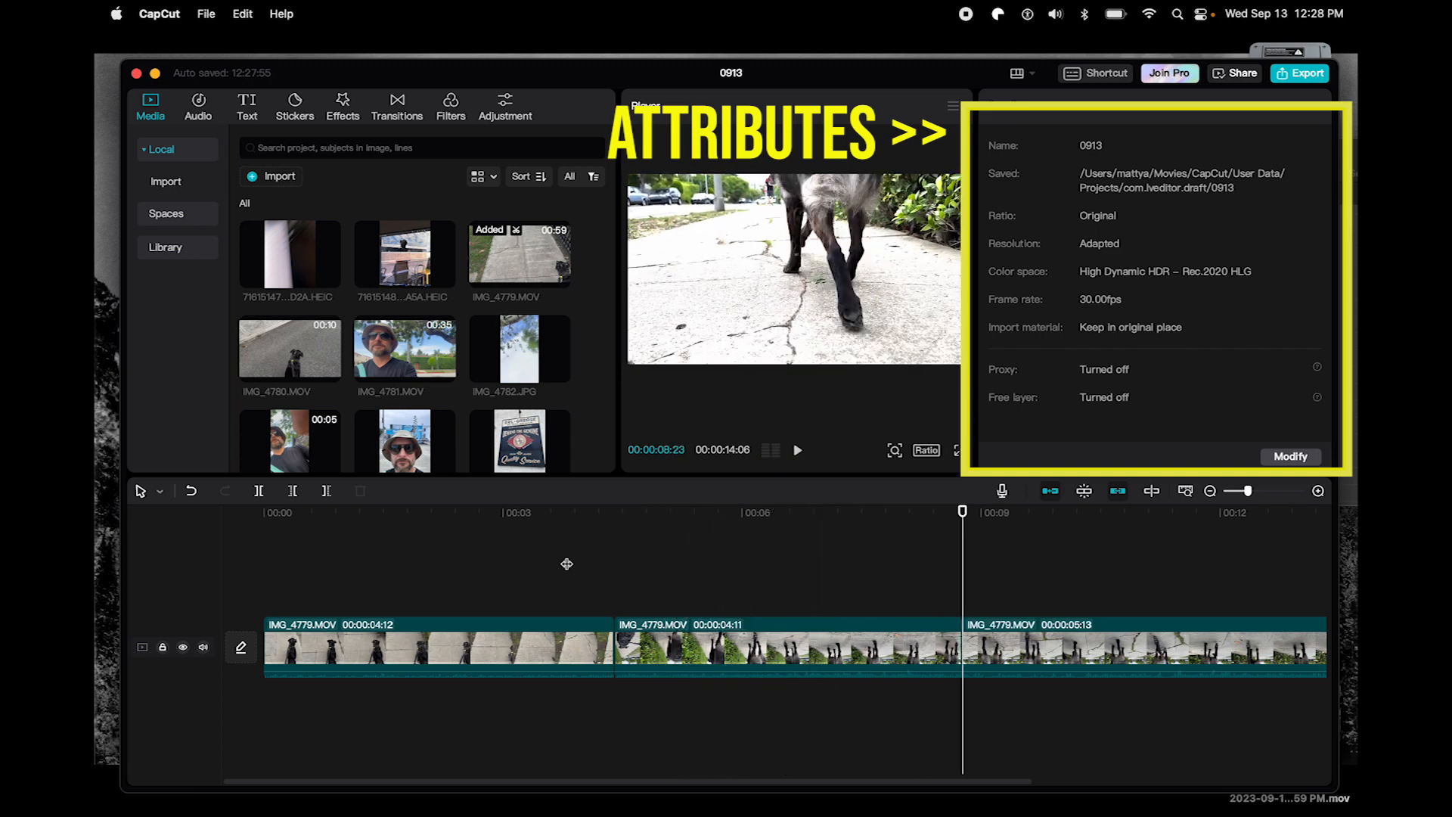
- Play on to 00:00:12:15, split the last clip there and delete the leftover end of the footage
key("space")
key("space")
left_click(910, 656)
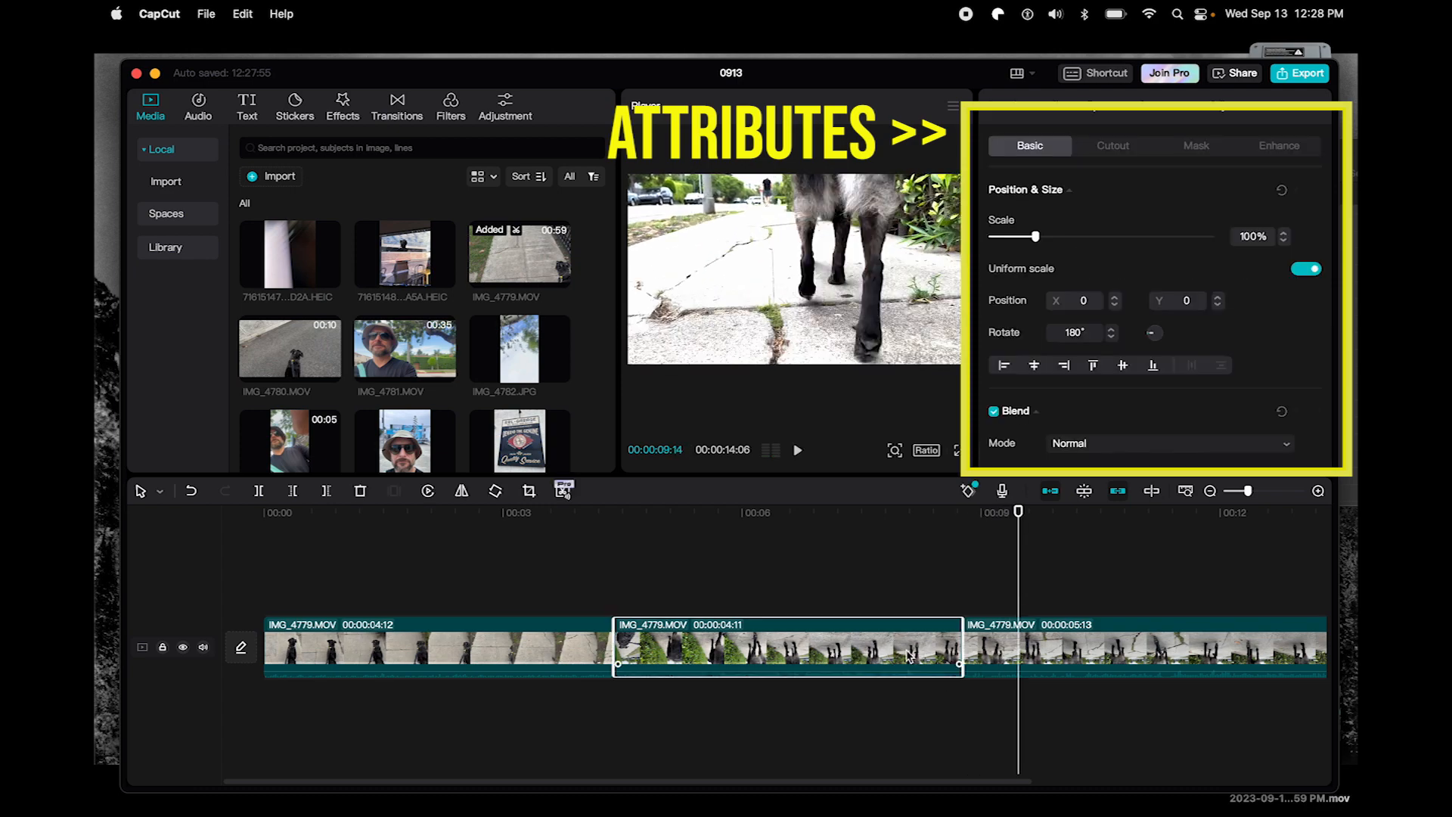
key("space")
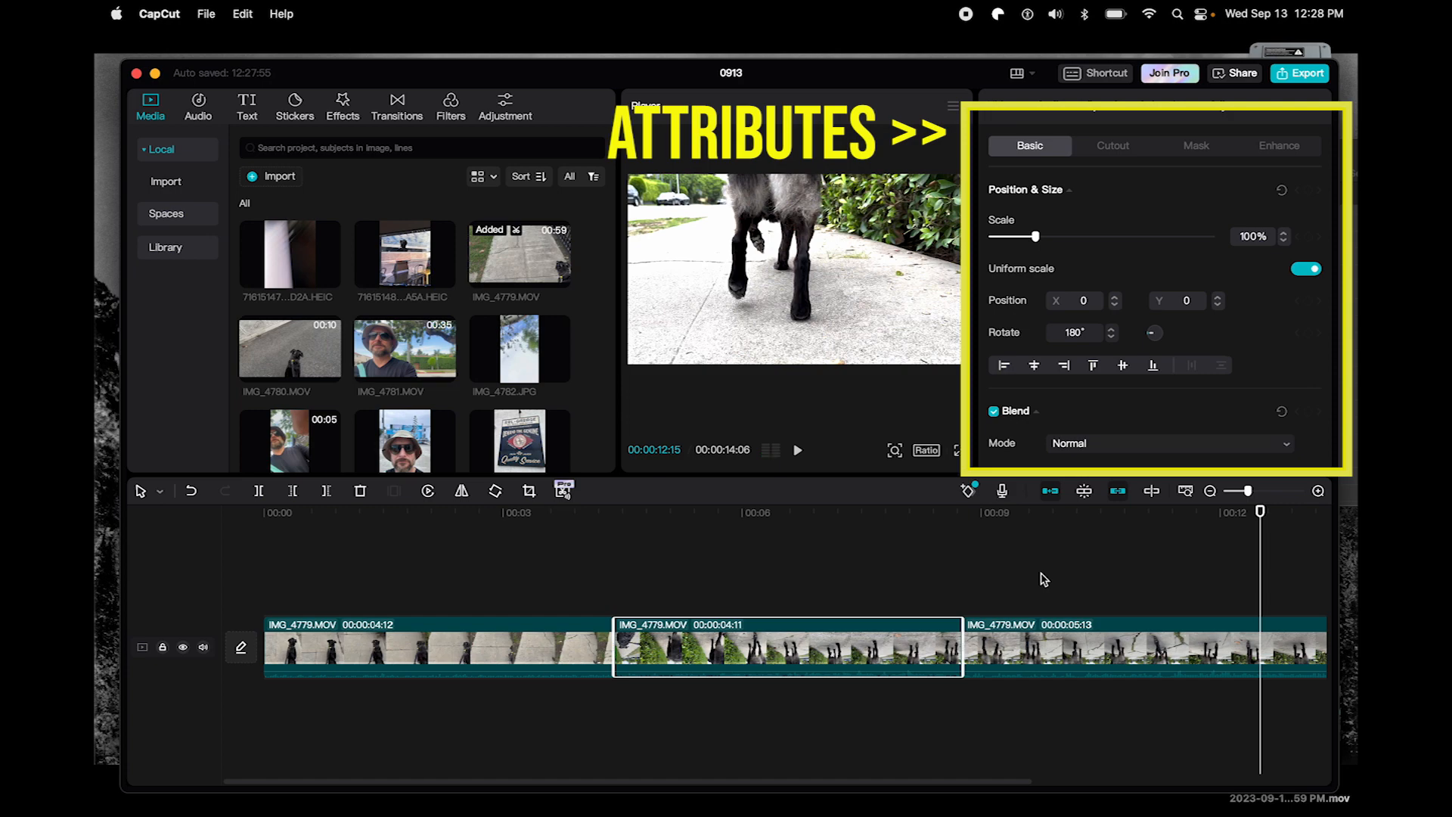
key("space")
key("super+b")
left_click(910, 632)
key("Delete")
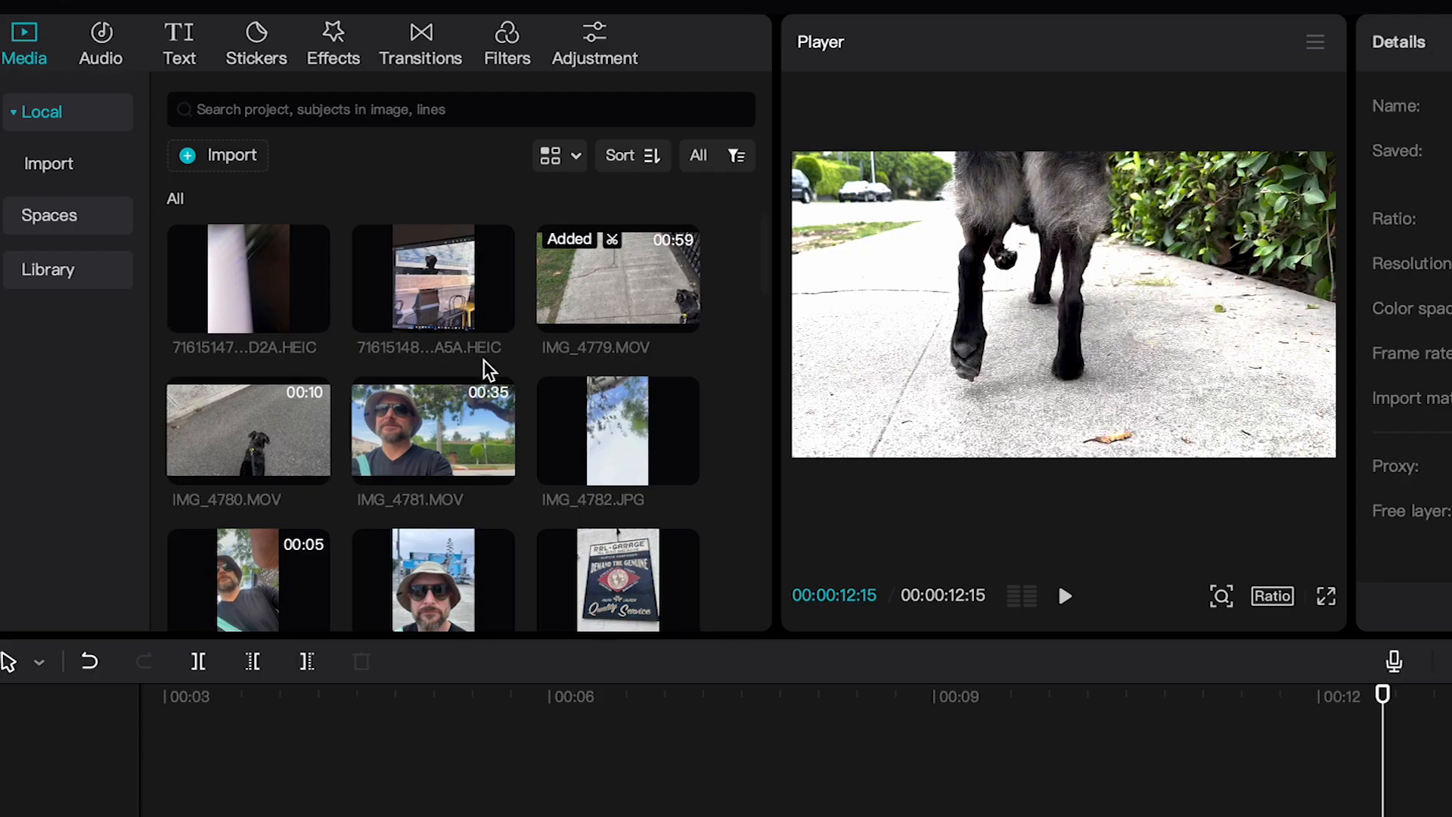
- Preview IMG_4780.MOV in the media bin and trim its end to about 00:00:02:28
scroll(437, 307, "down", 2)
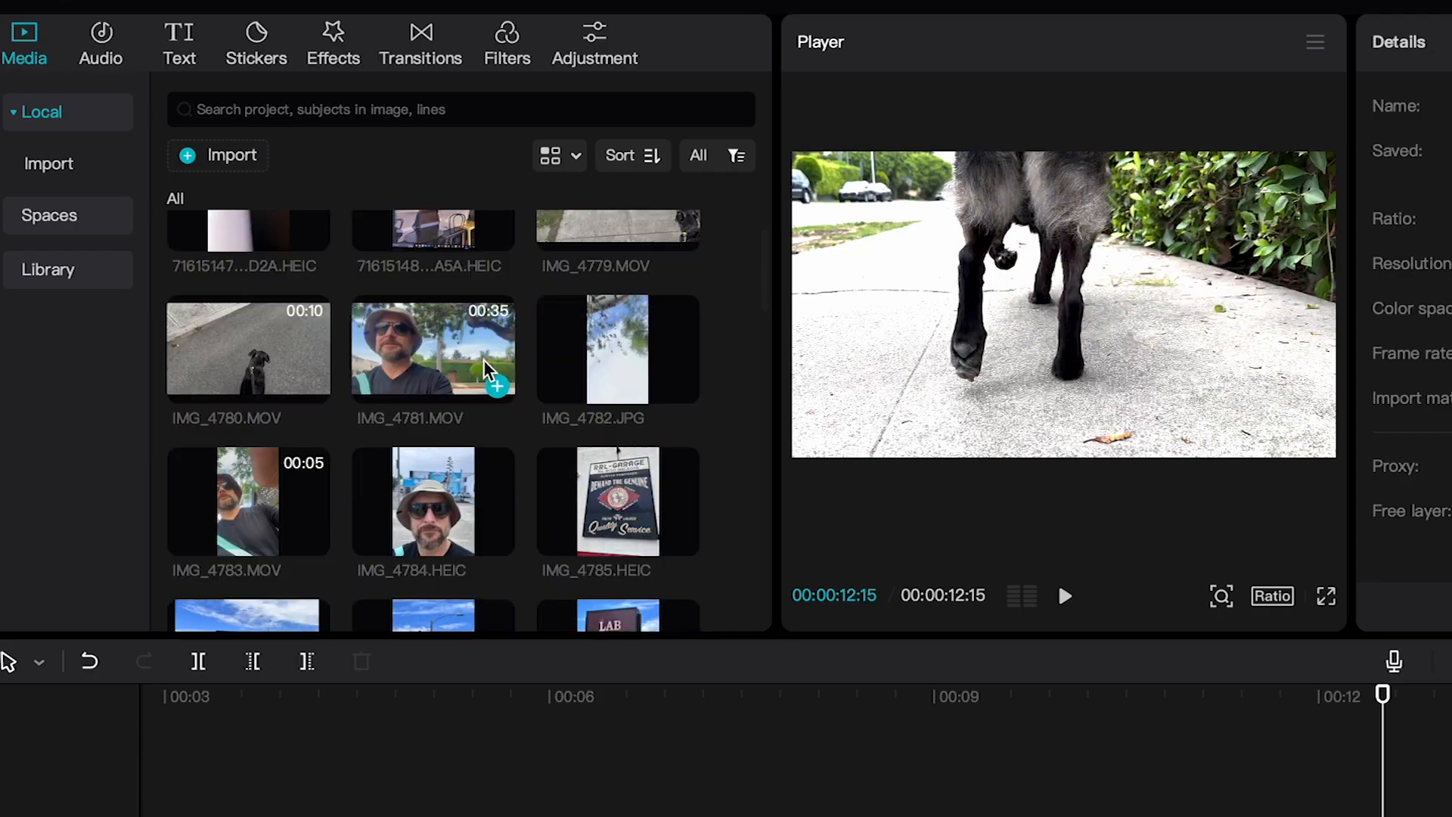
left_click(279, 344)
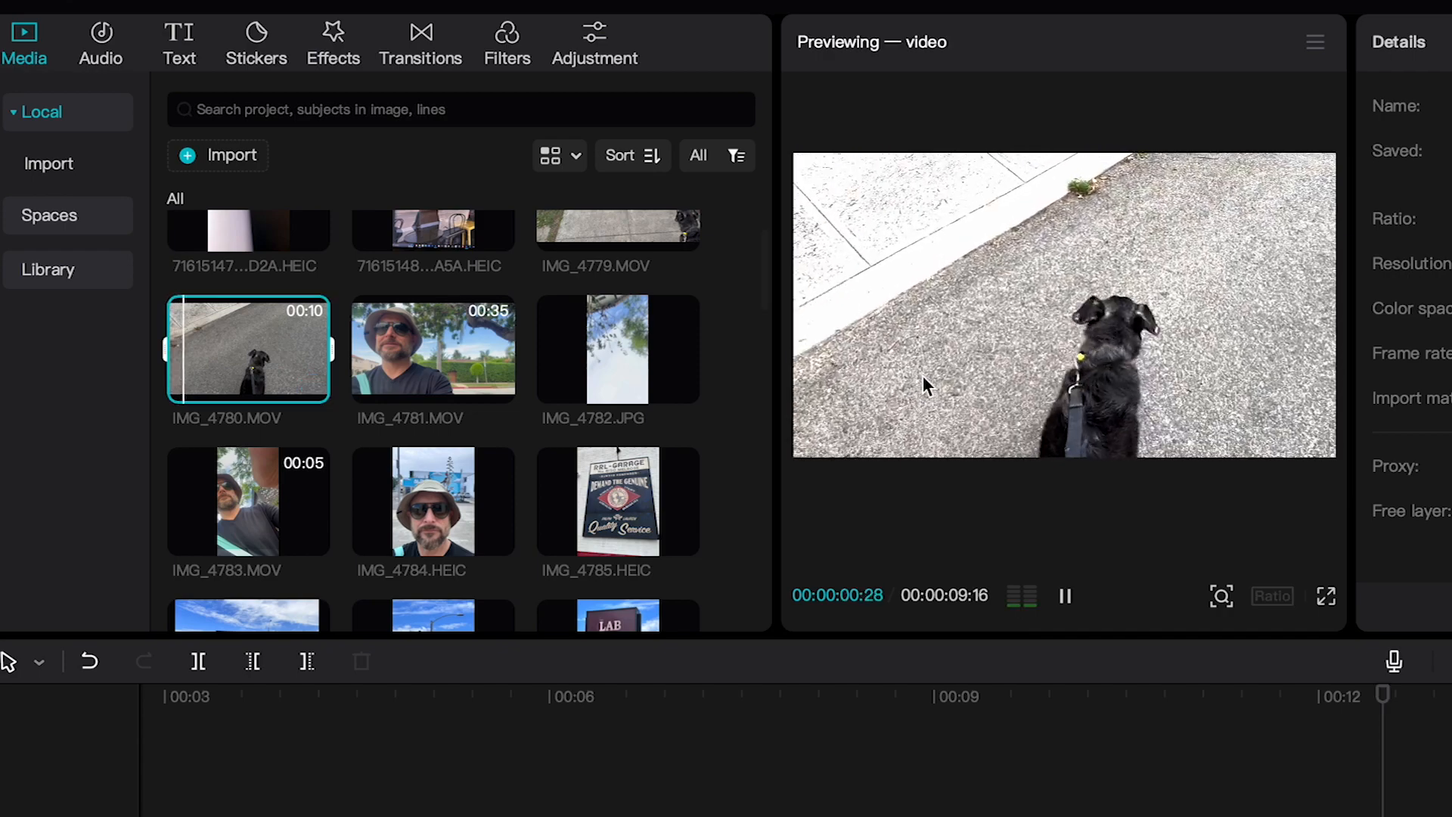
key("space")
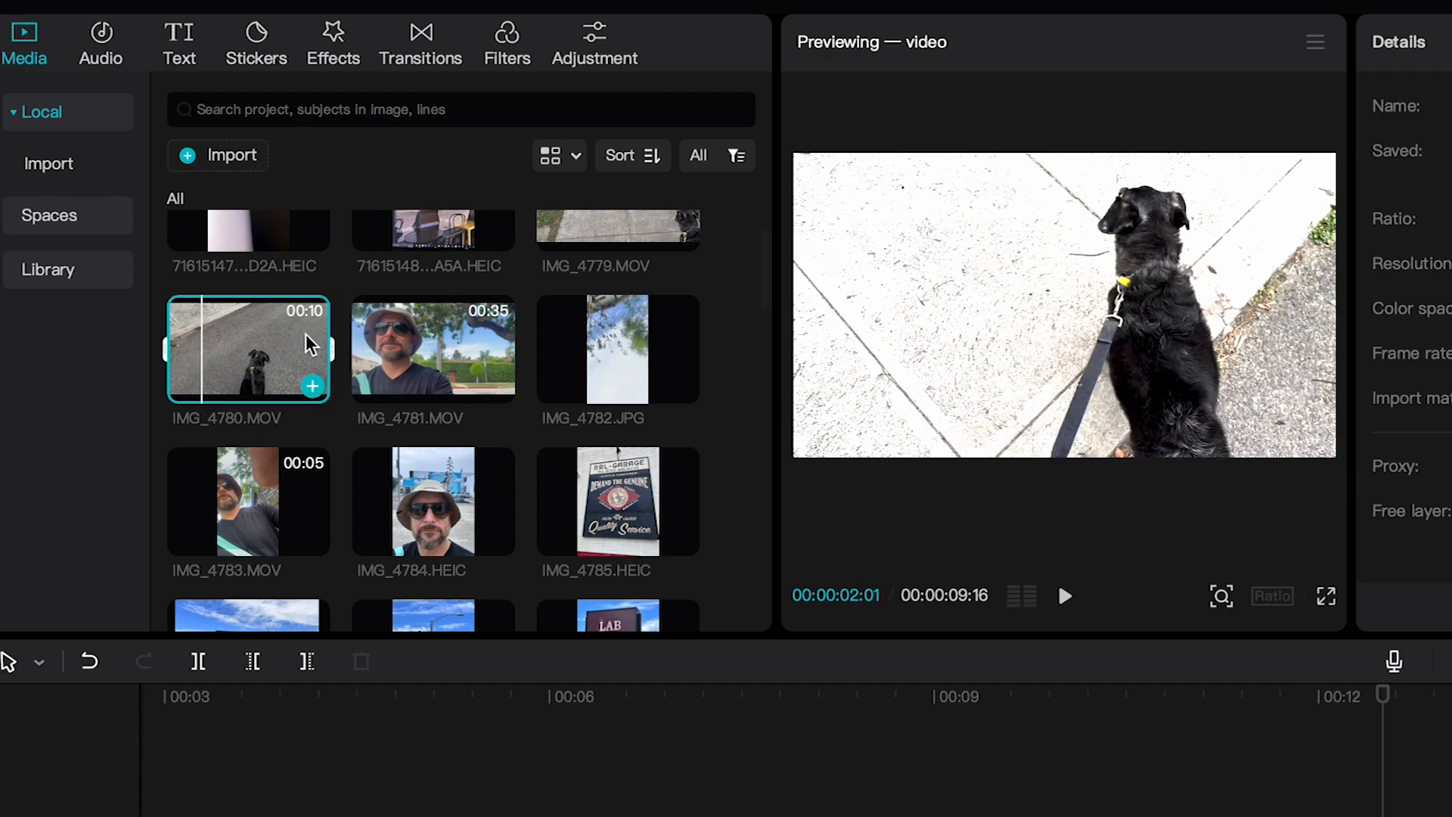
key("space")
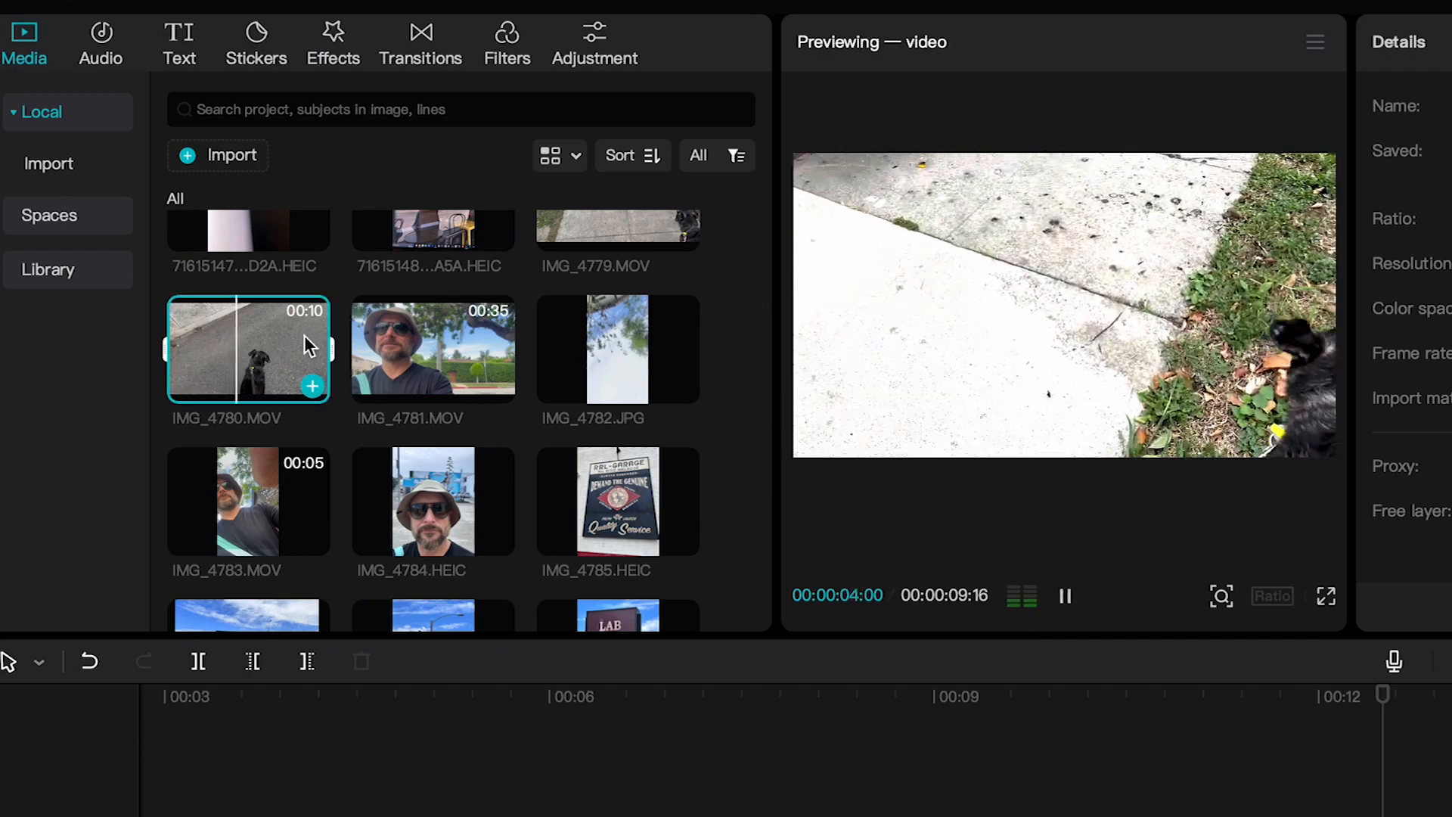
left_click(220, 360)
mouse_move(222, 354)
left_mouse_down()
mouse_move(198, 350)
mouse_move(225, 348)
left_mouse_up()
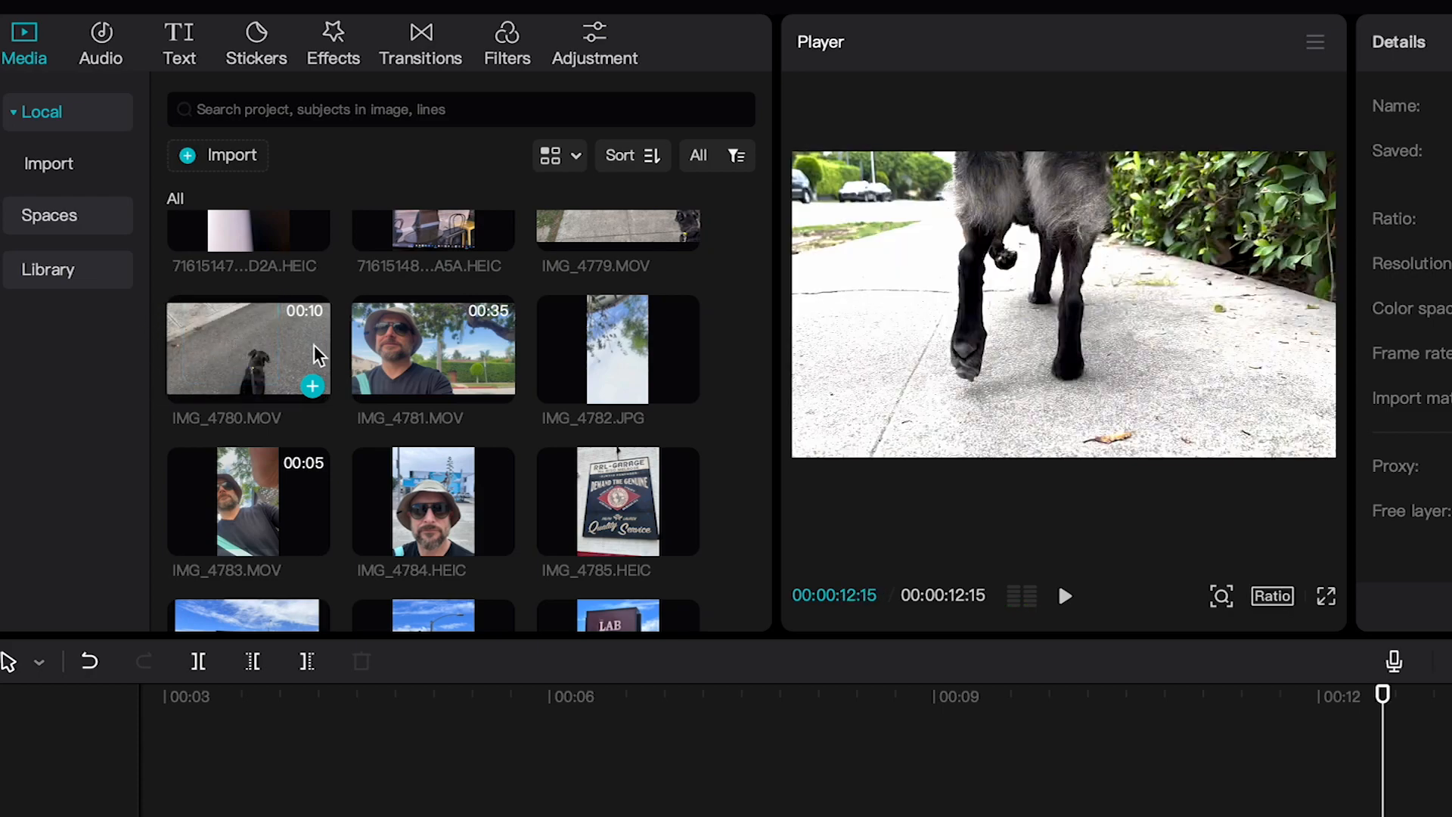
left_click(319, 348)
left_click_drag(331, 352, 215, 355)
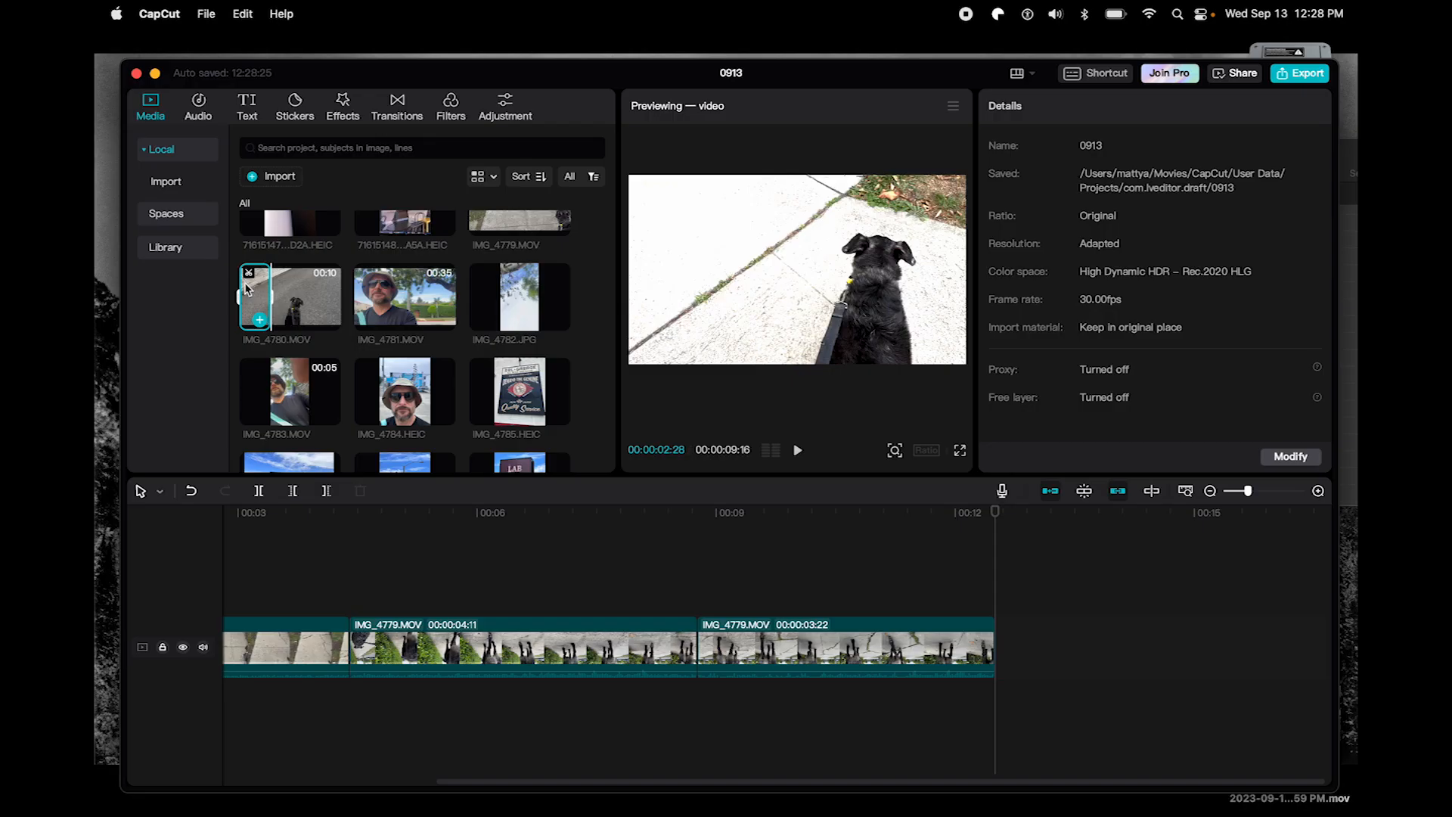
- Add the trimmed IMG_4780.MOV at the start of the timeline and move the opening IMG_4779.MOV clip between the two rotated ones
left_click_drag(239, 292, 239, 582)
left_click_drag(564, 596, 333, 584)
left_click_drag(432, 634, 739, 648)
left_click_drag(431, 586, 322, 651)
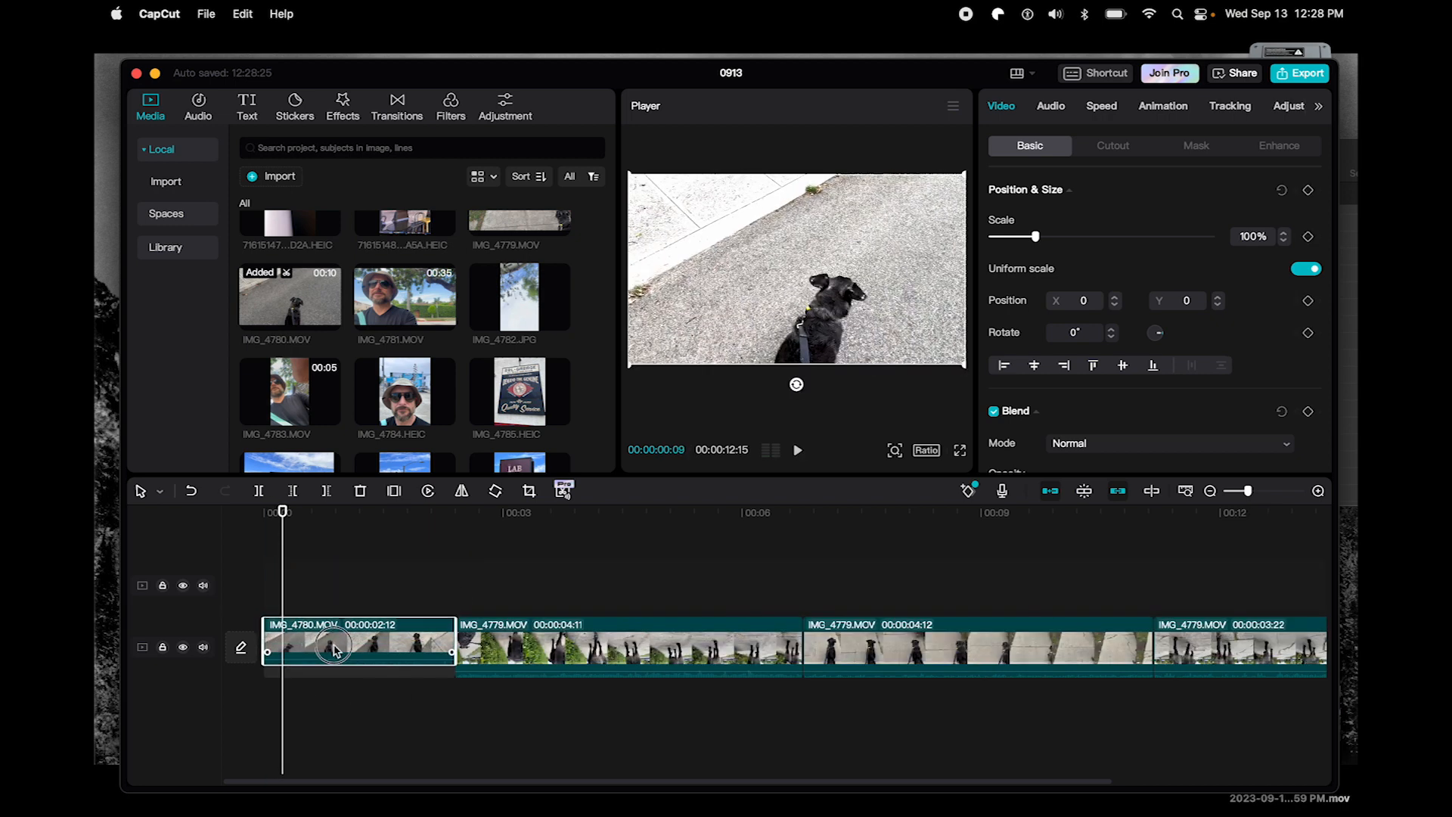
- Play the assembled cut up to 00:00:08:16 and preview IMG_4802.MOV in the media bin
key("space")
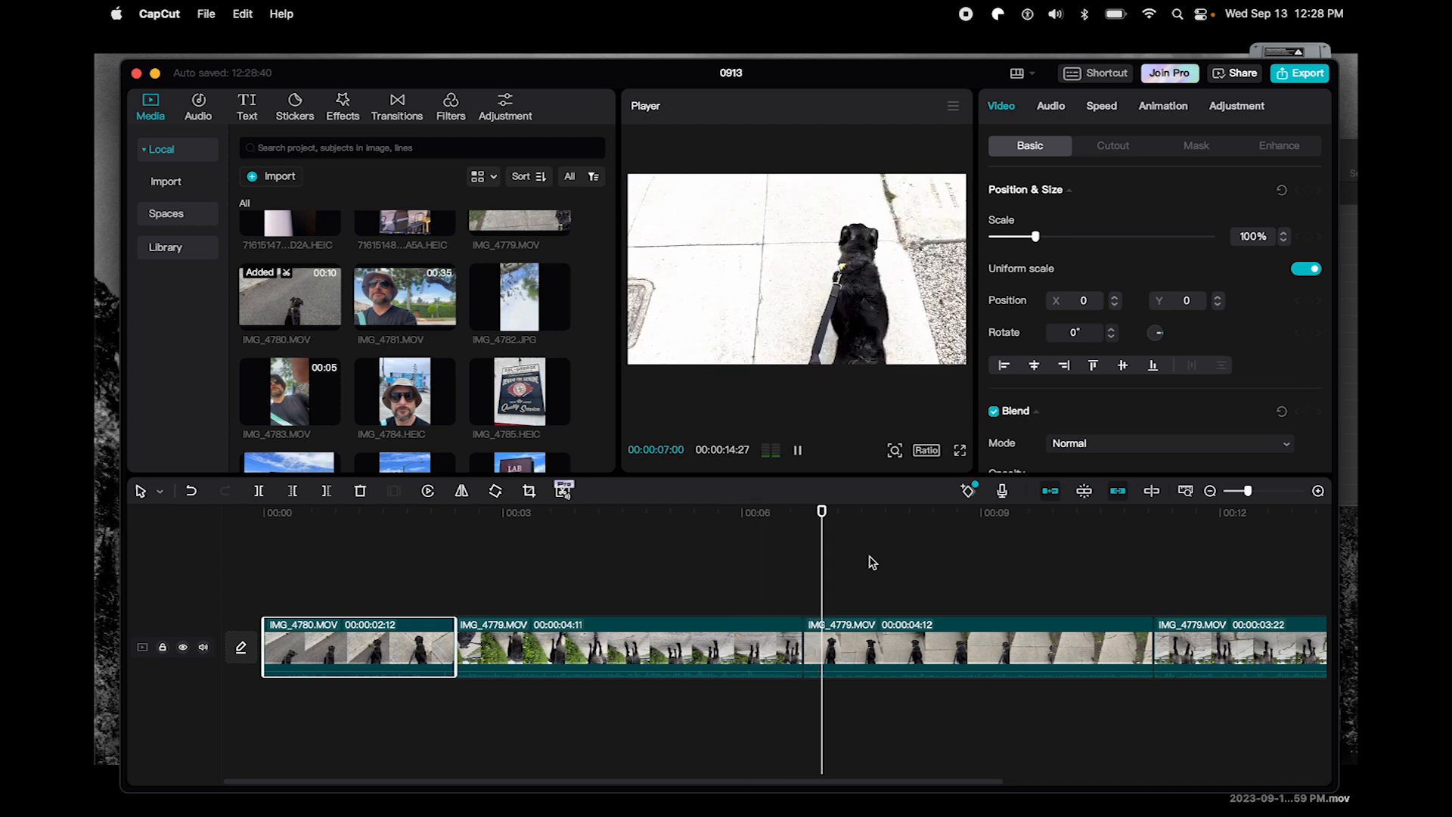
key("space")
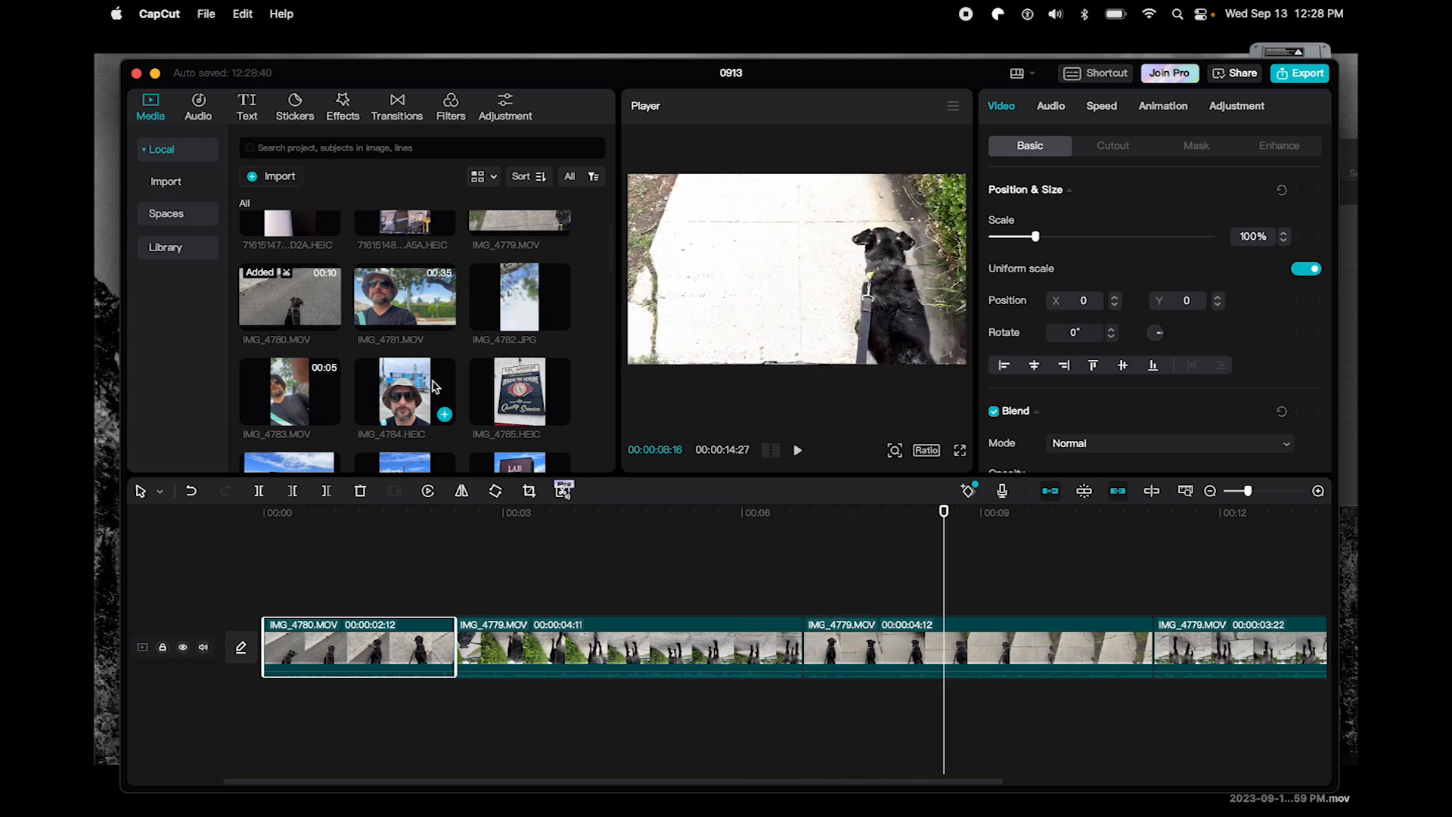
scroll(439, 393, "down", 3)
scroll(443, 382, "down", 5)
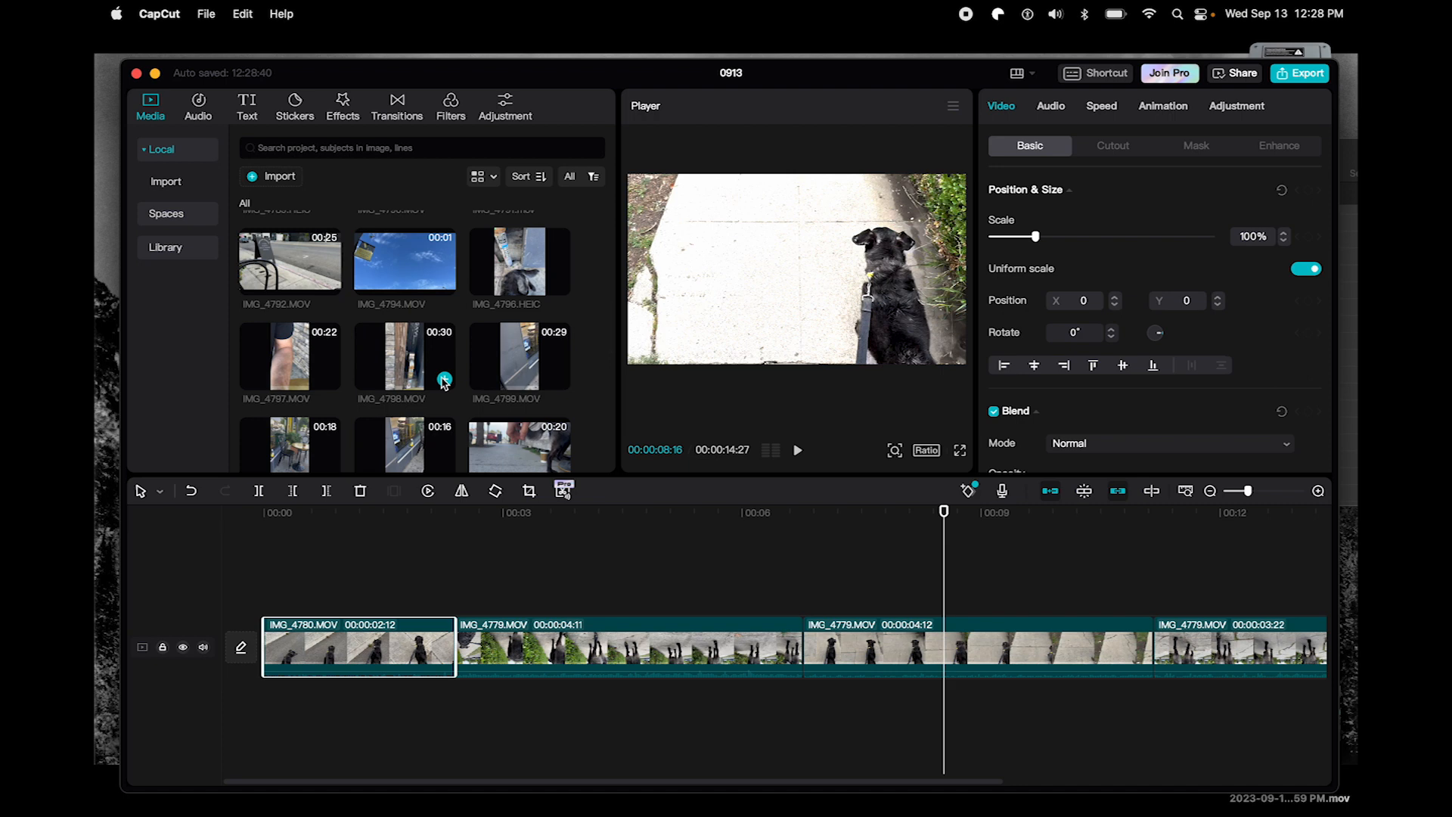
scroll(444, 384, "down", 2)
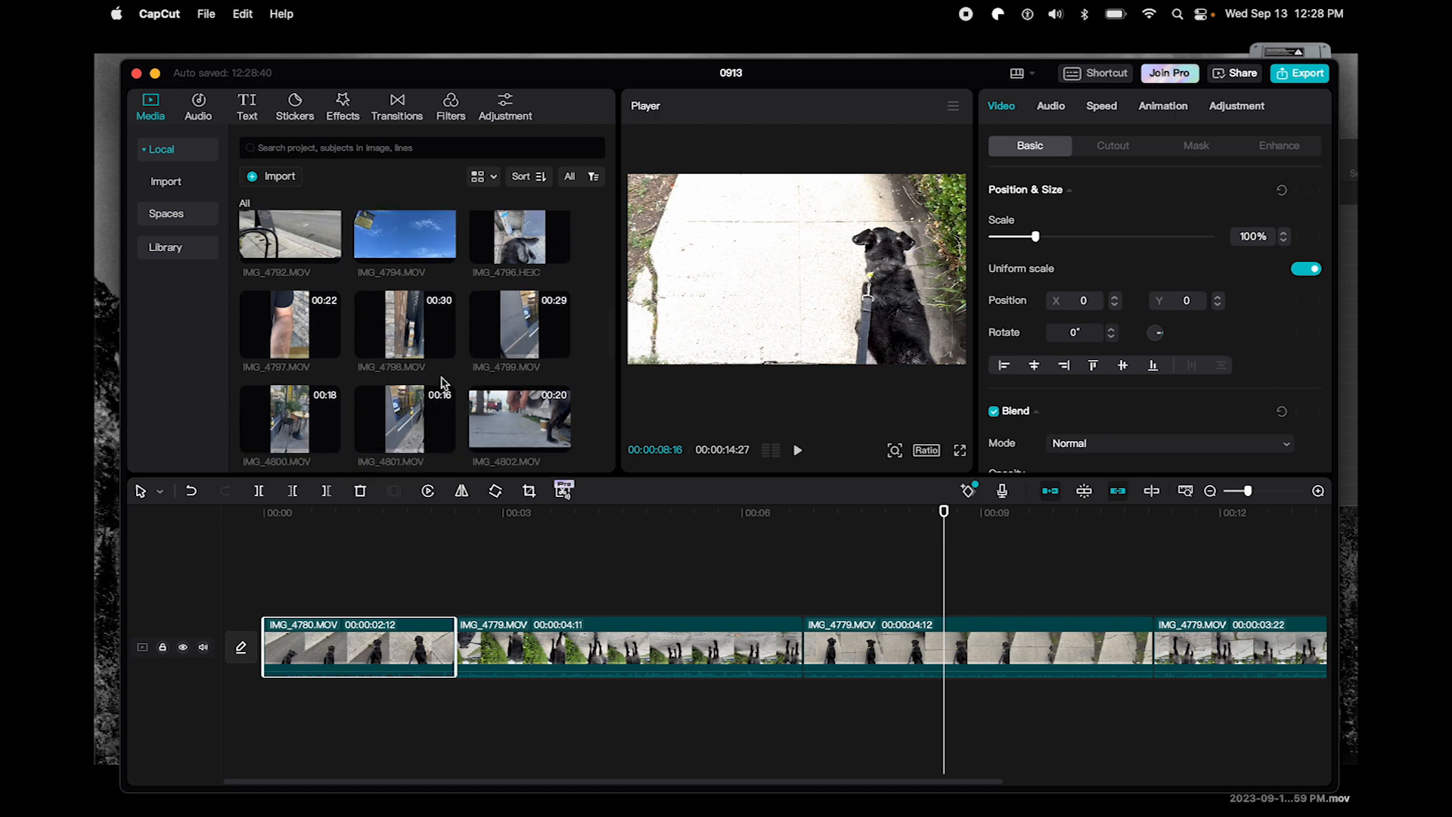
left_click(524, 397)
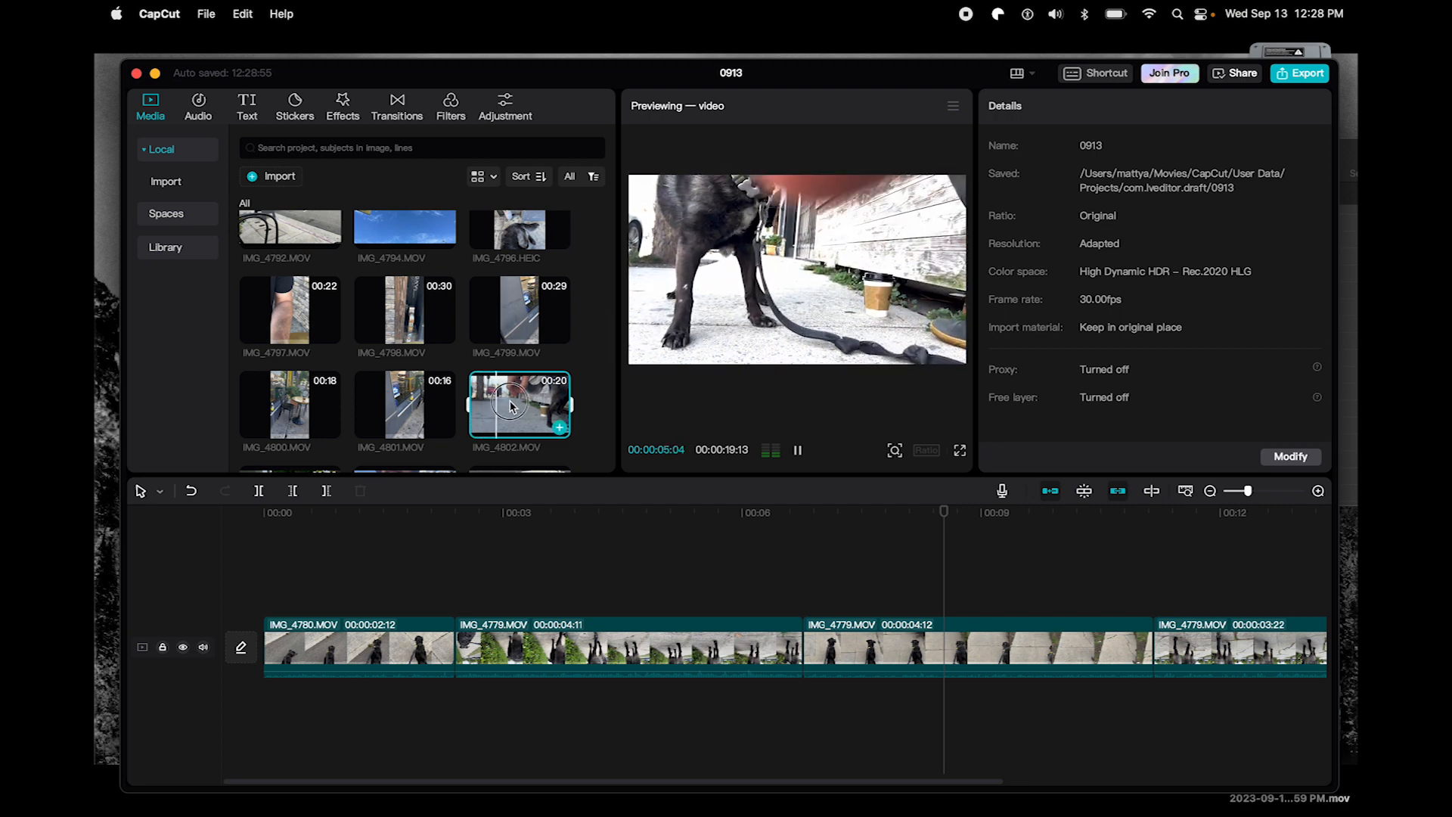
left_click(772, 387)
left_click(533, 411)
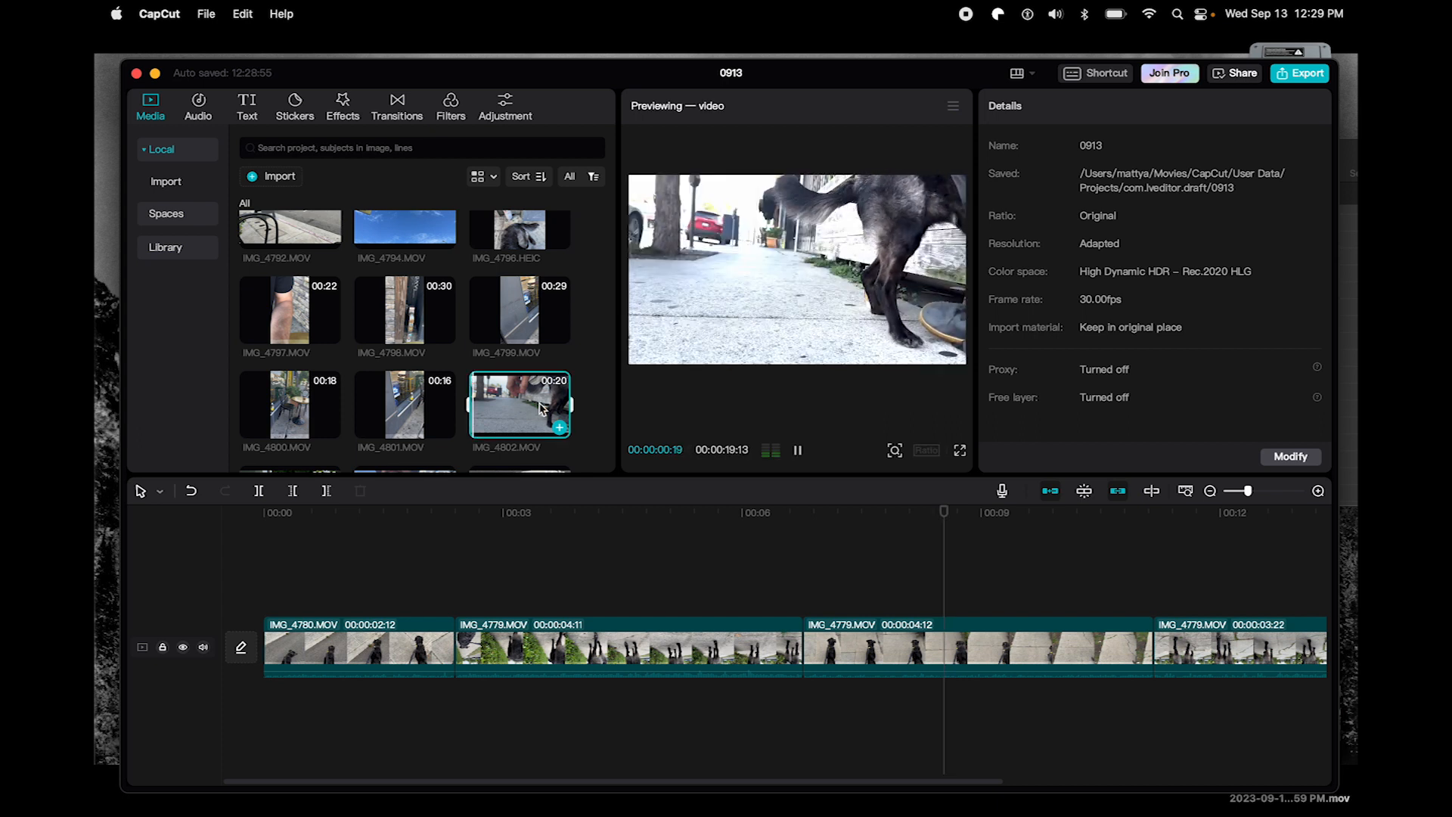
- Preview IMG_4805.MOV, trim its start and end to a length of about 00:00:03:08, and add it after the last timeline clip
scroll(397, 401, "down", 5)
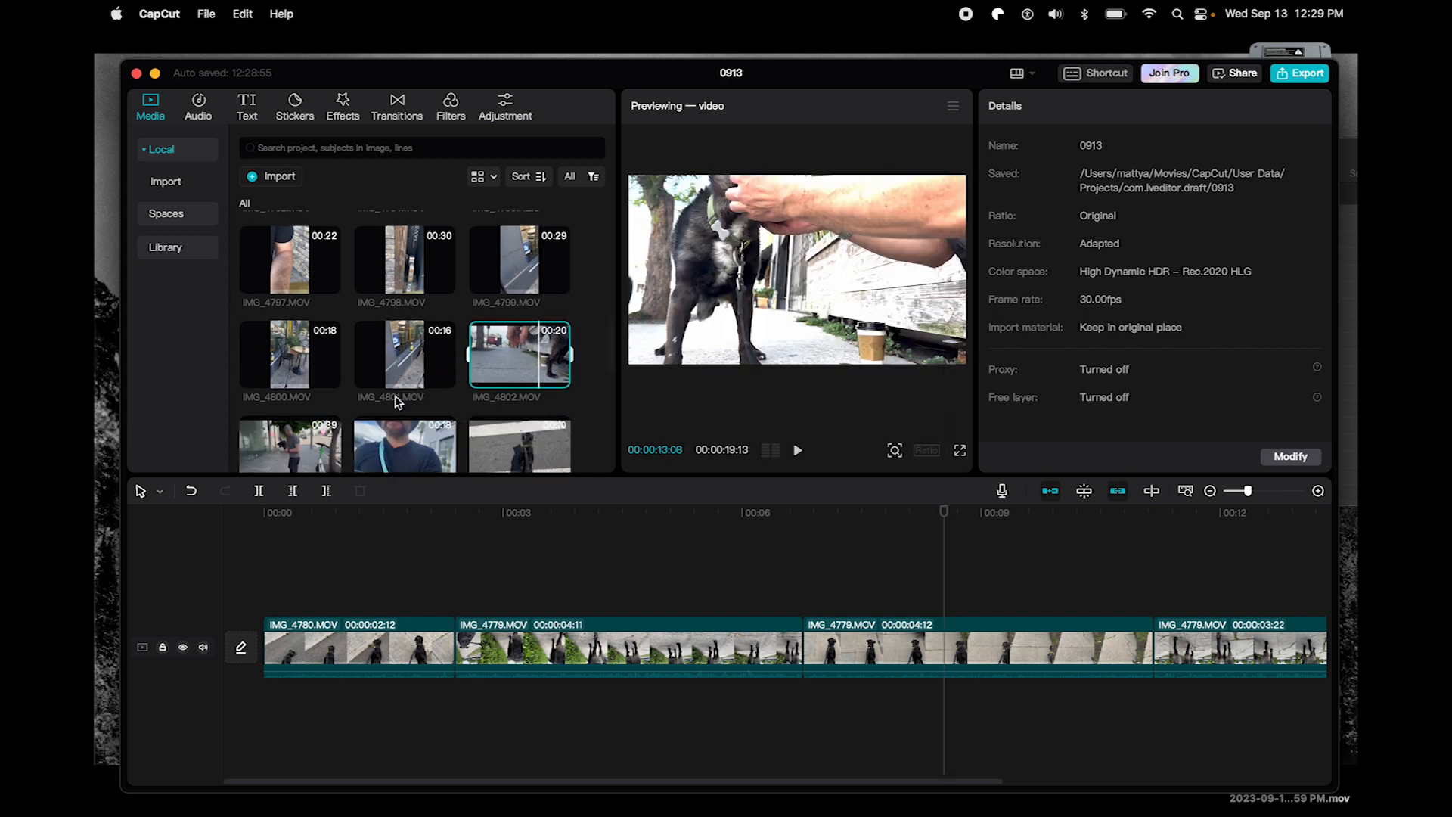
left_click(555, 291)
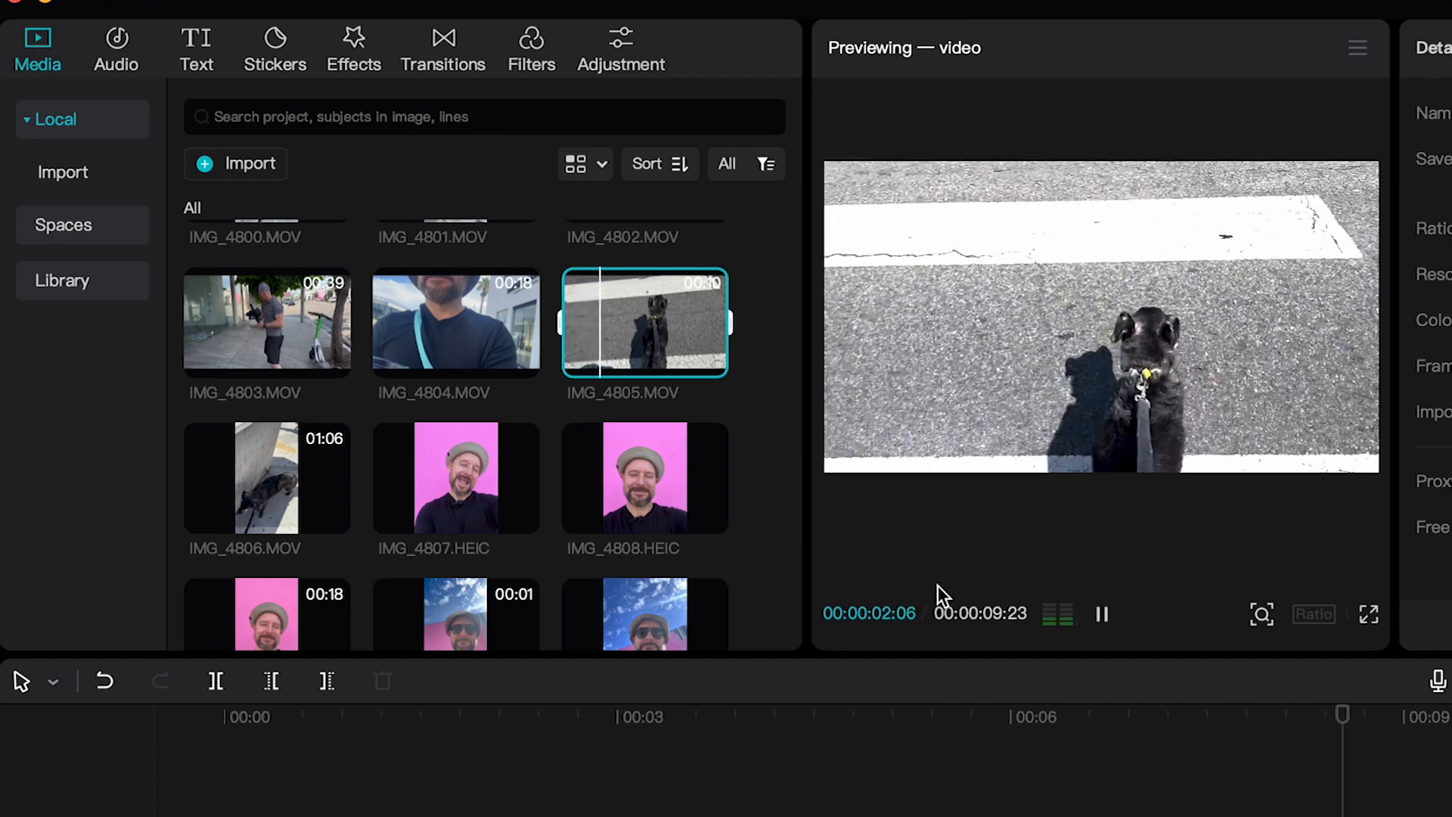
key("space")
left_click_drag(560, 324, 605, 326)
left_click_drag(729, 324, 1124, 649)
left_click_drag(810, 474, 998, 647)
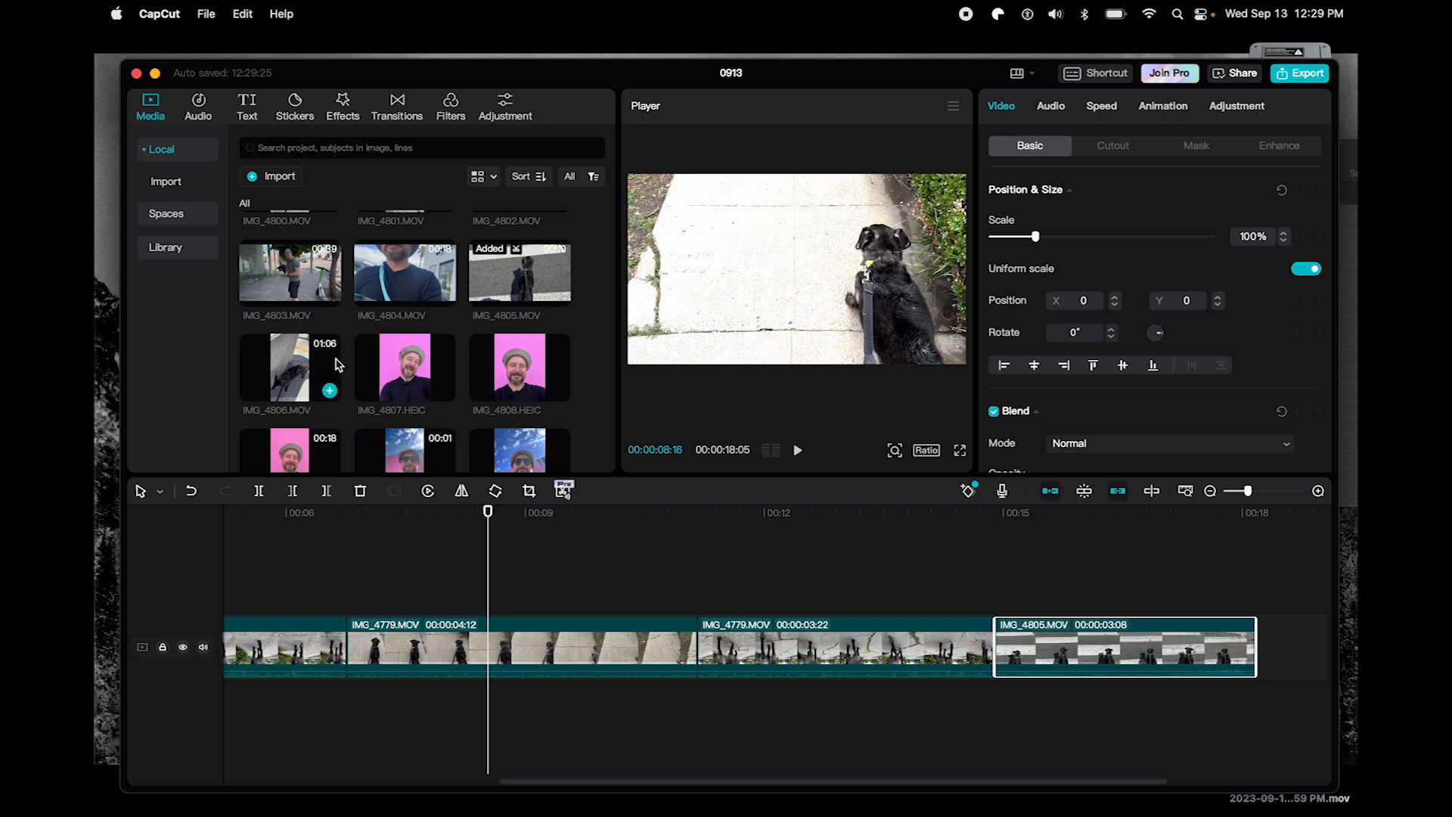
- Play the timeline on to 00:00:12:03 to review the cut between the last two IMG_4779.MOV clips
left_click(314, 553)
key("space")
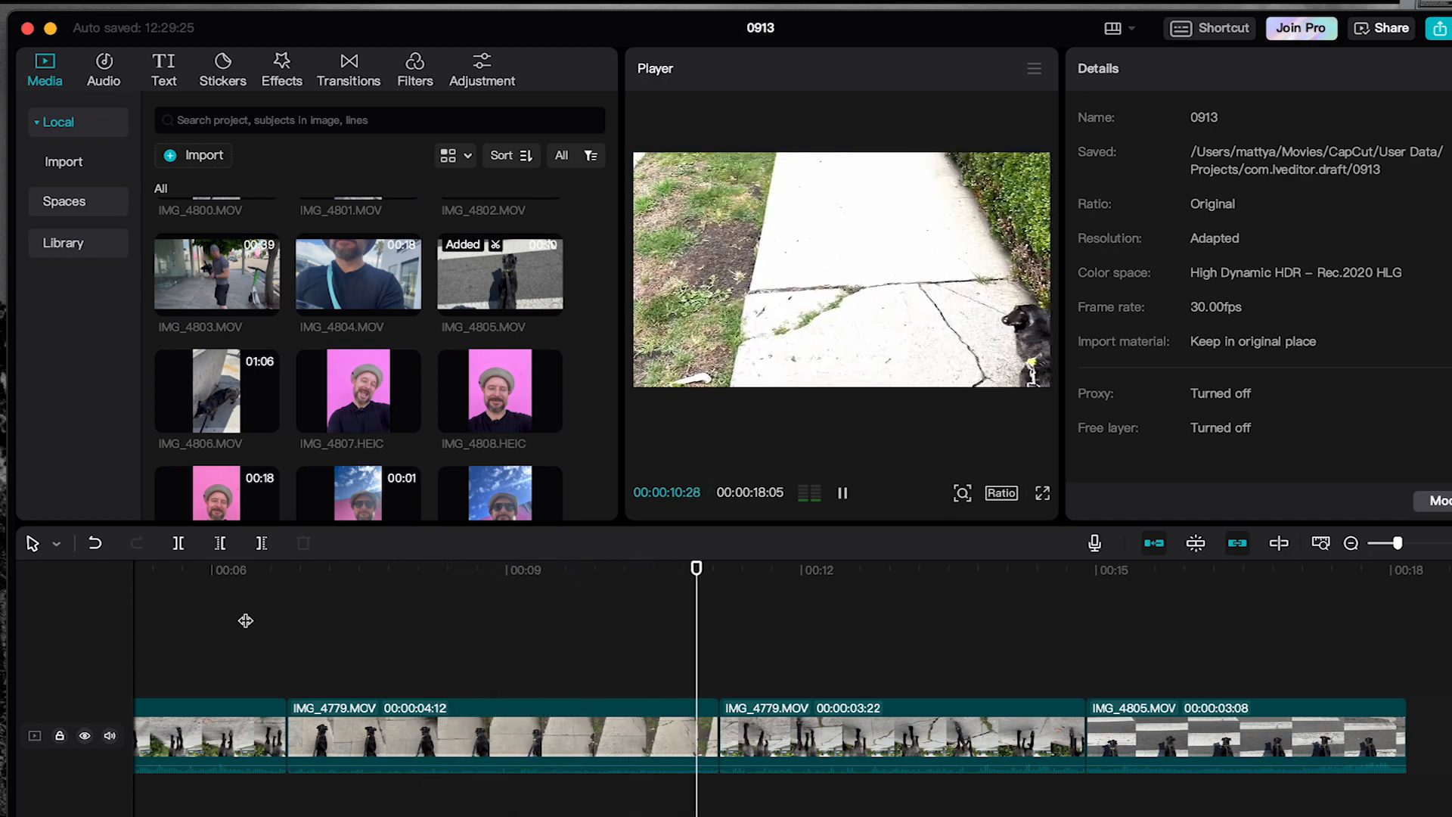
key("space")
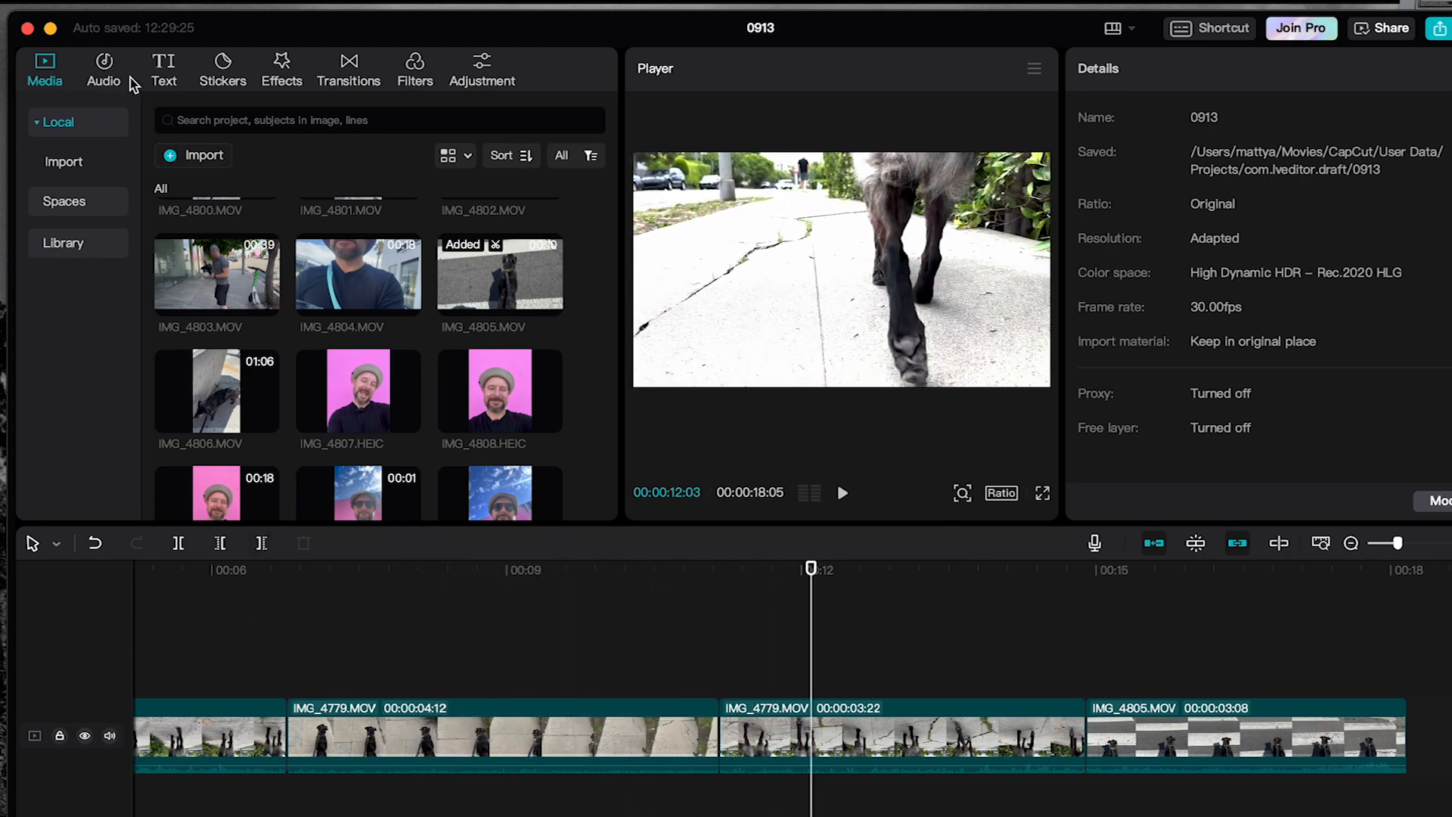
- Add the Left transition between the last two IMG_4779.MOV clips and between the final IMG_4779.MOV clip and IMG_4805.MOV
left_click(350, 70)
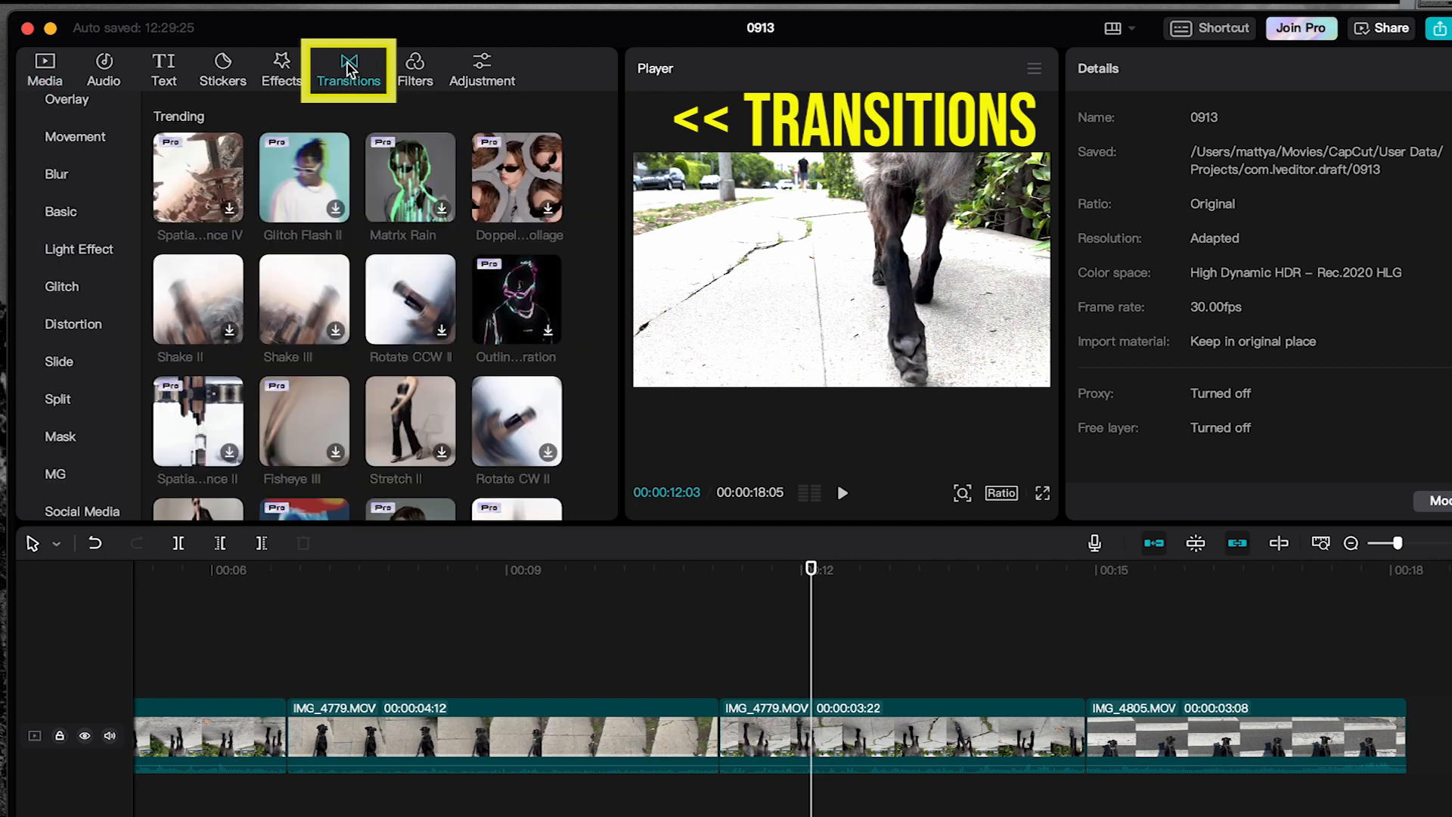
scroll(336, 168, "down", 10)
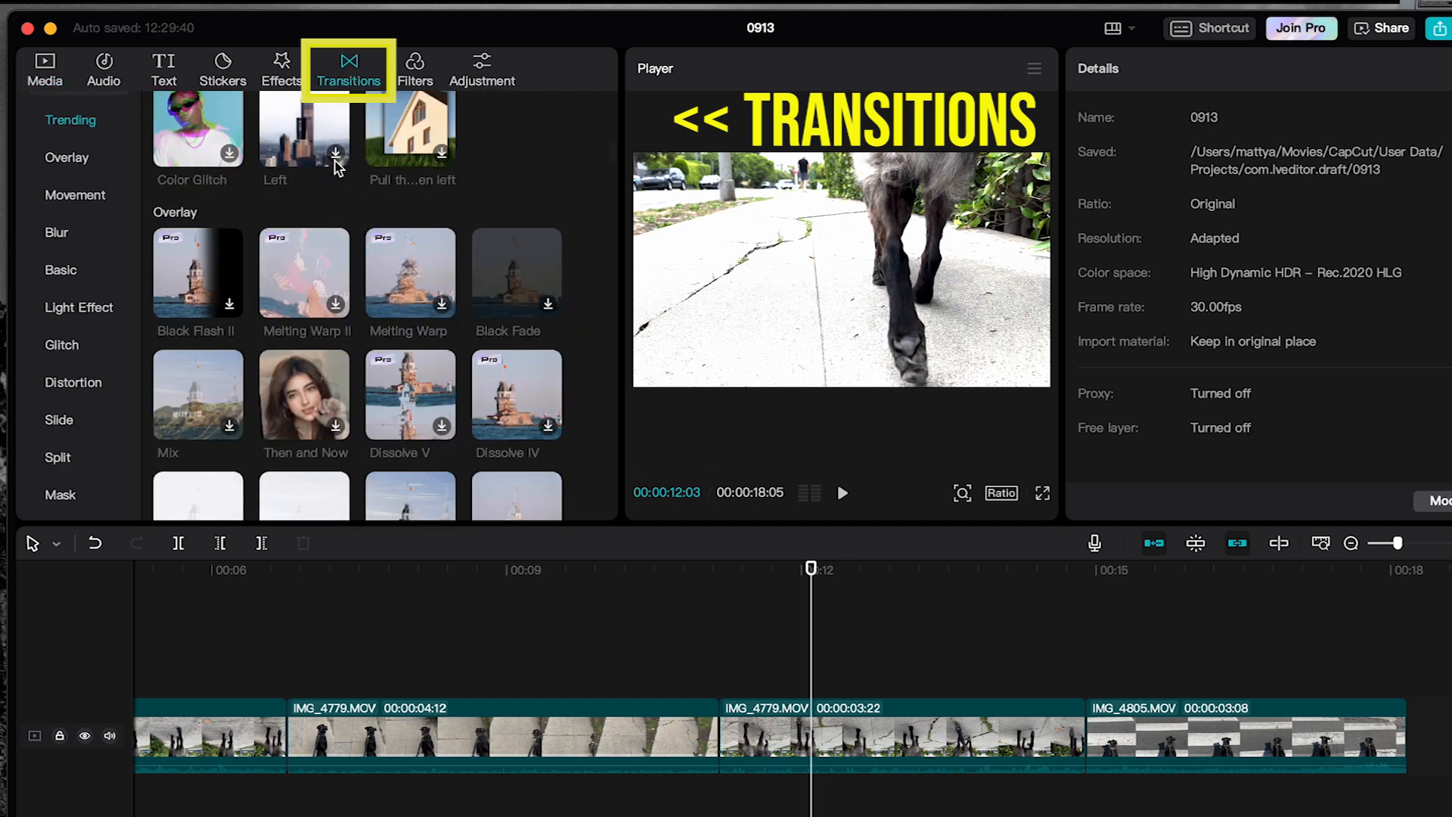
left_click(335, 152)
left_click_drag(325, 140, 699, 740)
left_click(616, 626)
key("space")
key("space")
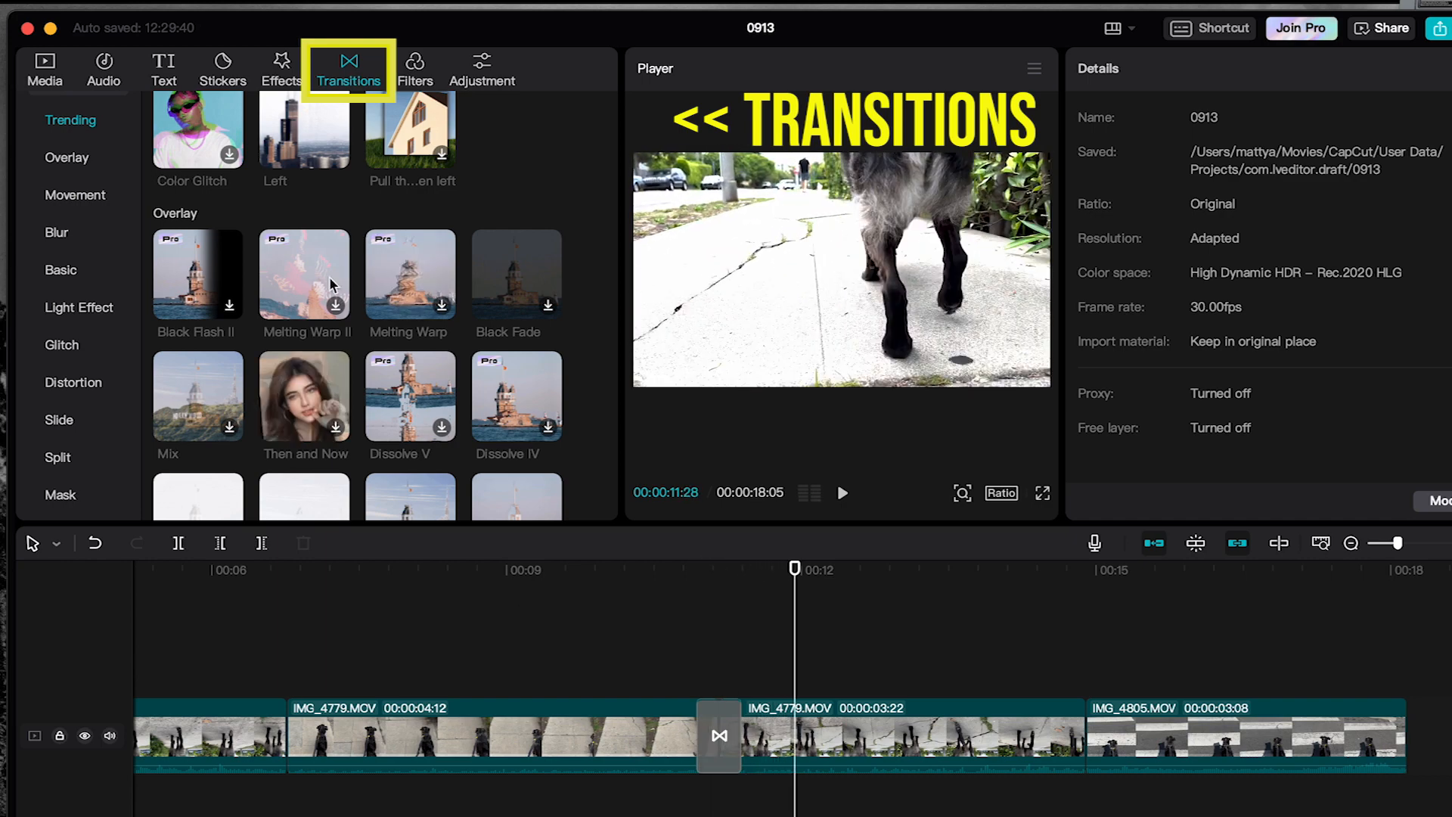
left_click_drag(326, 140, 1068, 747)
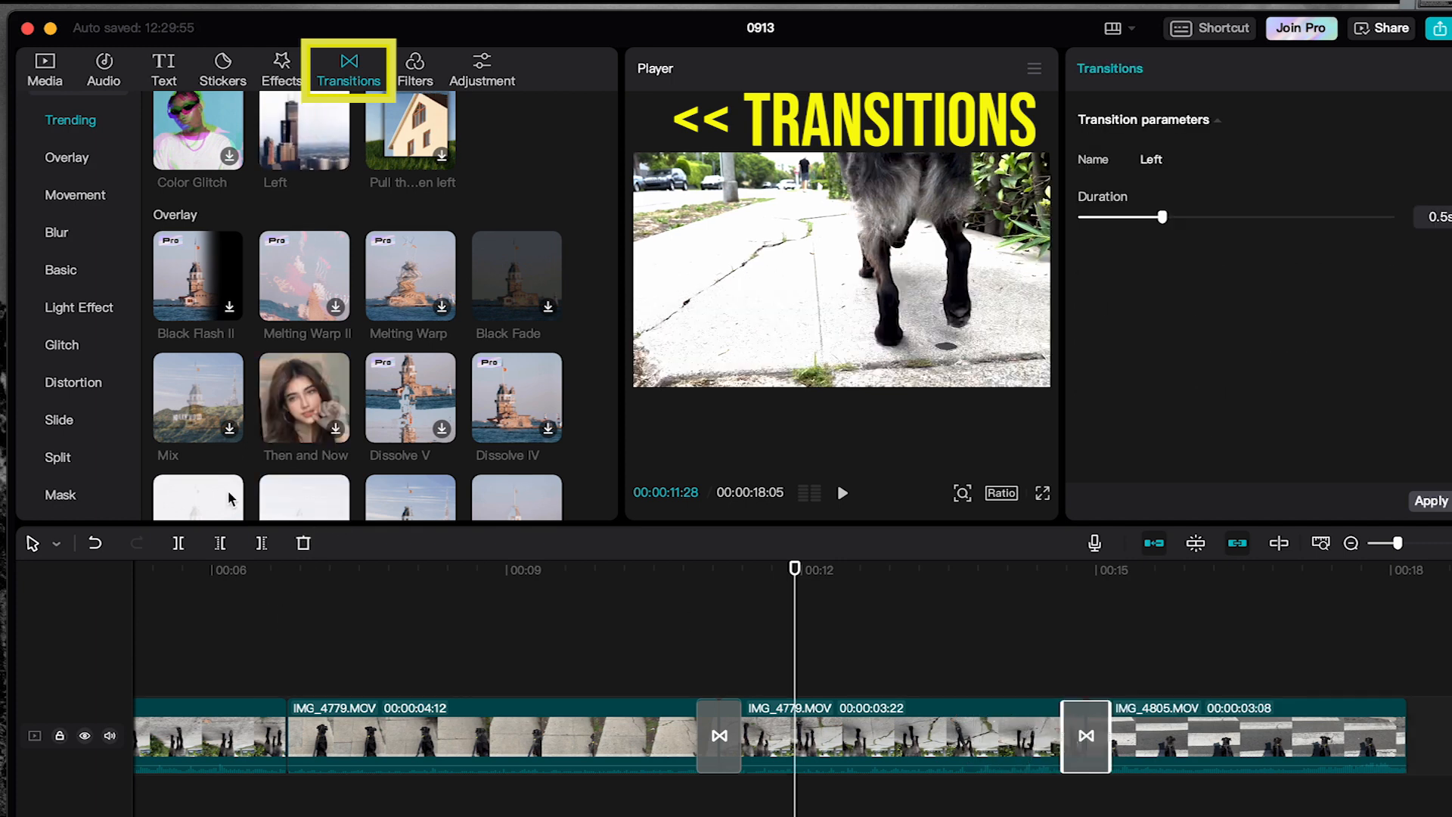
- Search the sound effects library for "dog" and preview Dog bark(1017099)
left_click(97, 67)
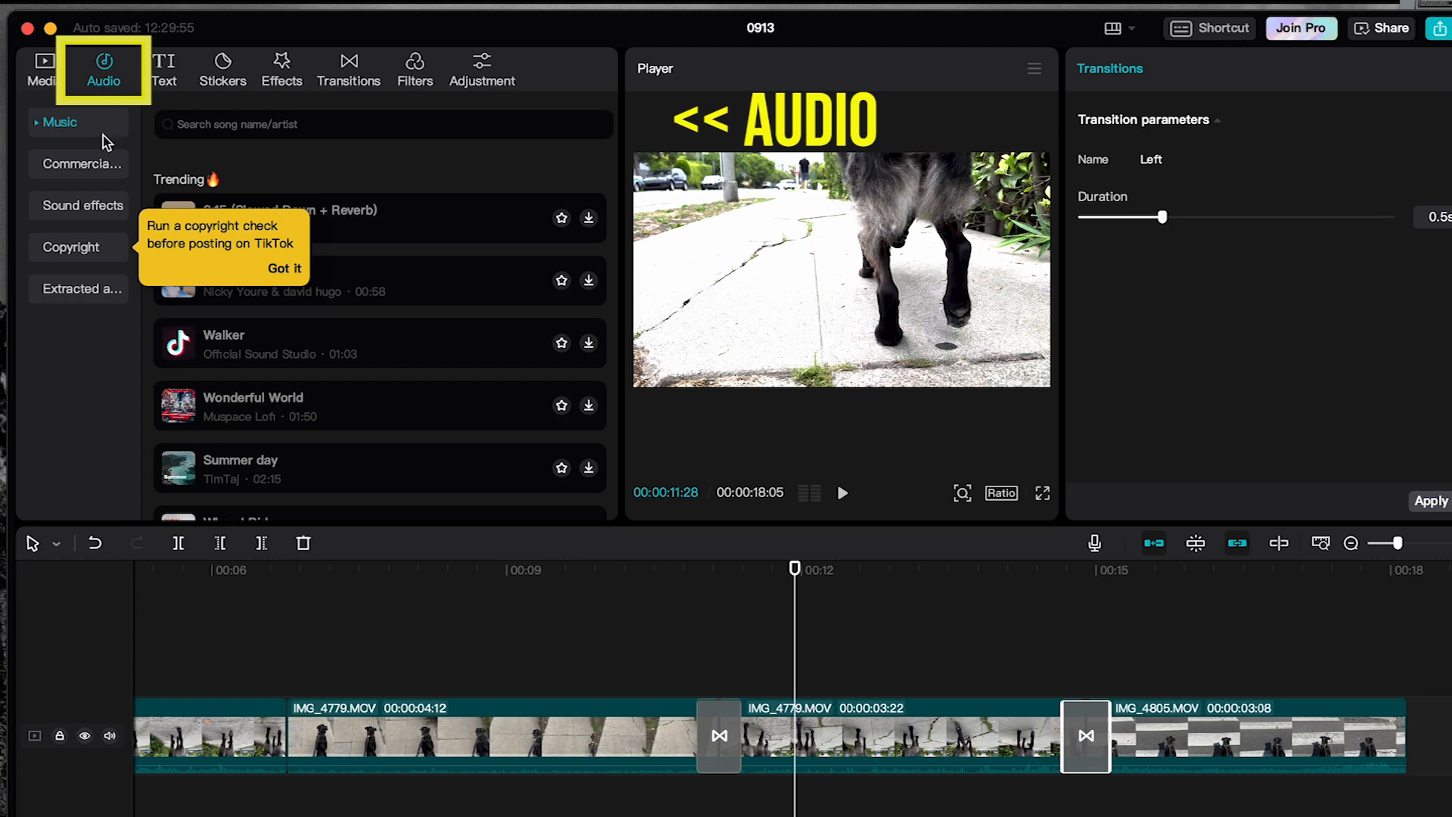
left_click(275, 269)
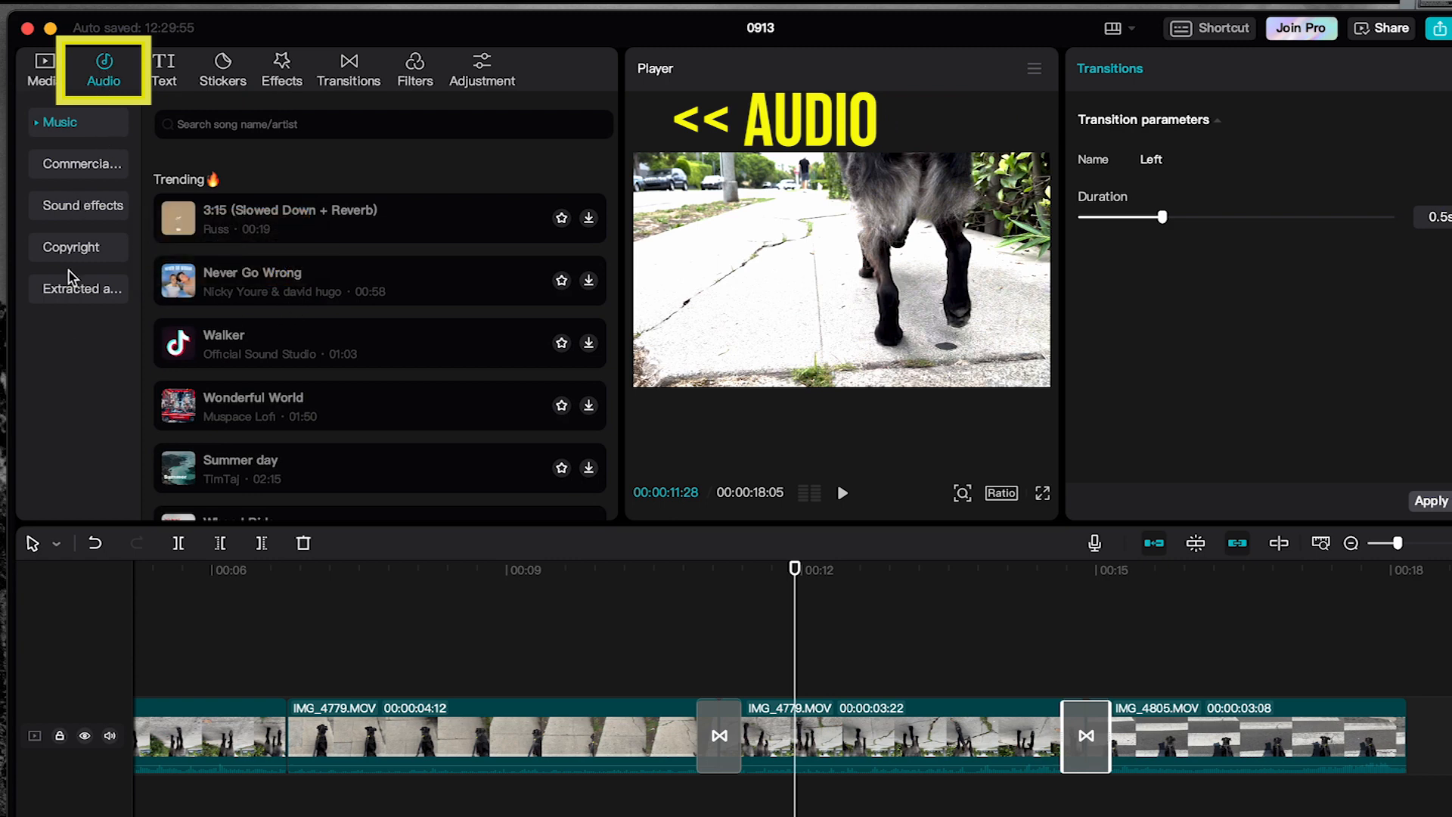
left_click(82, 214)
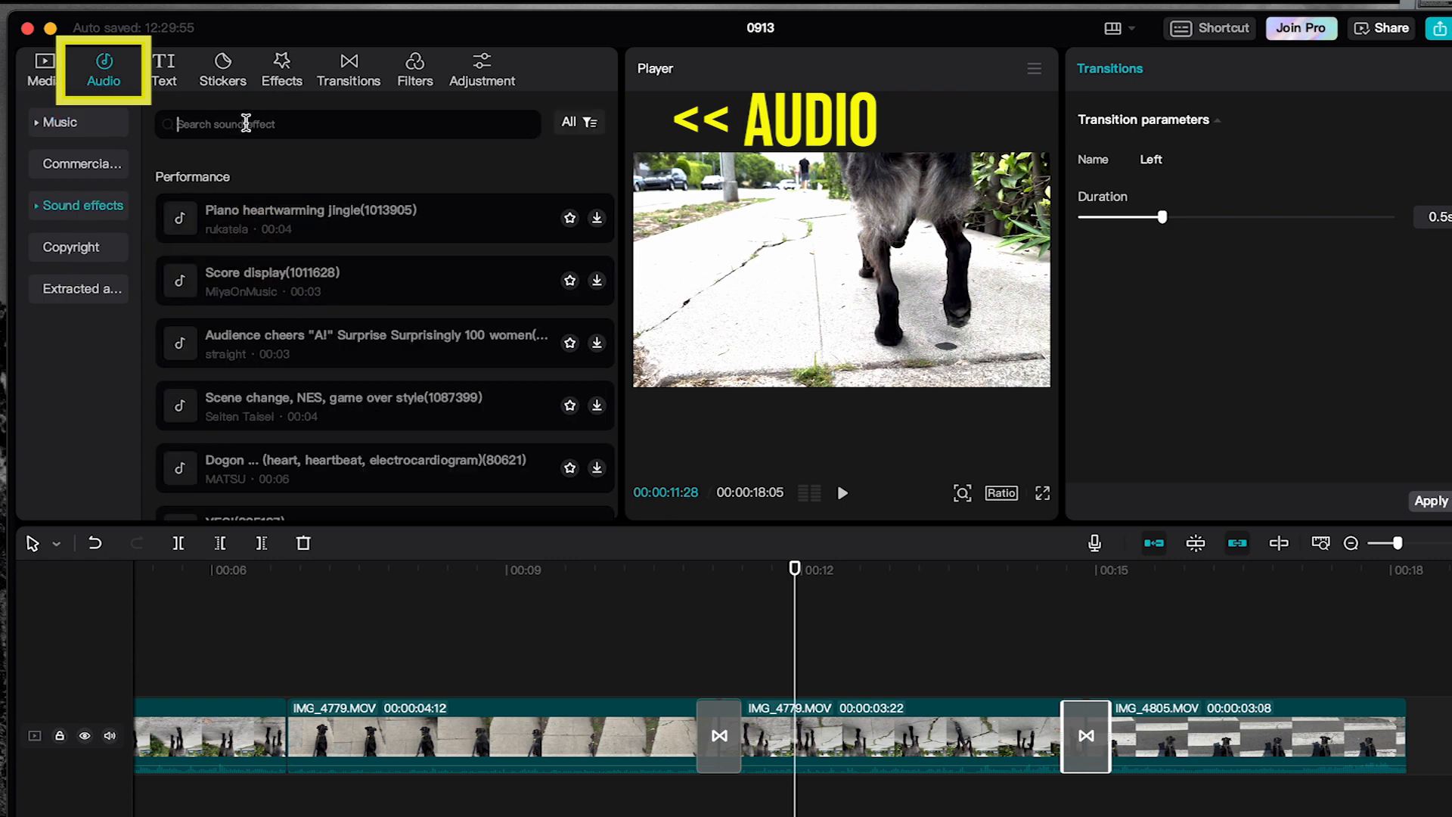
left_click(245, 123)
type("dog")
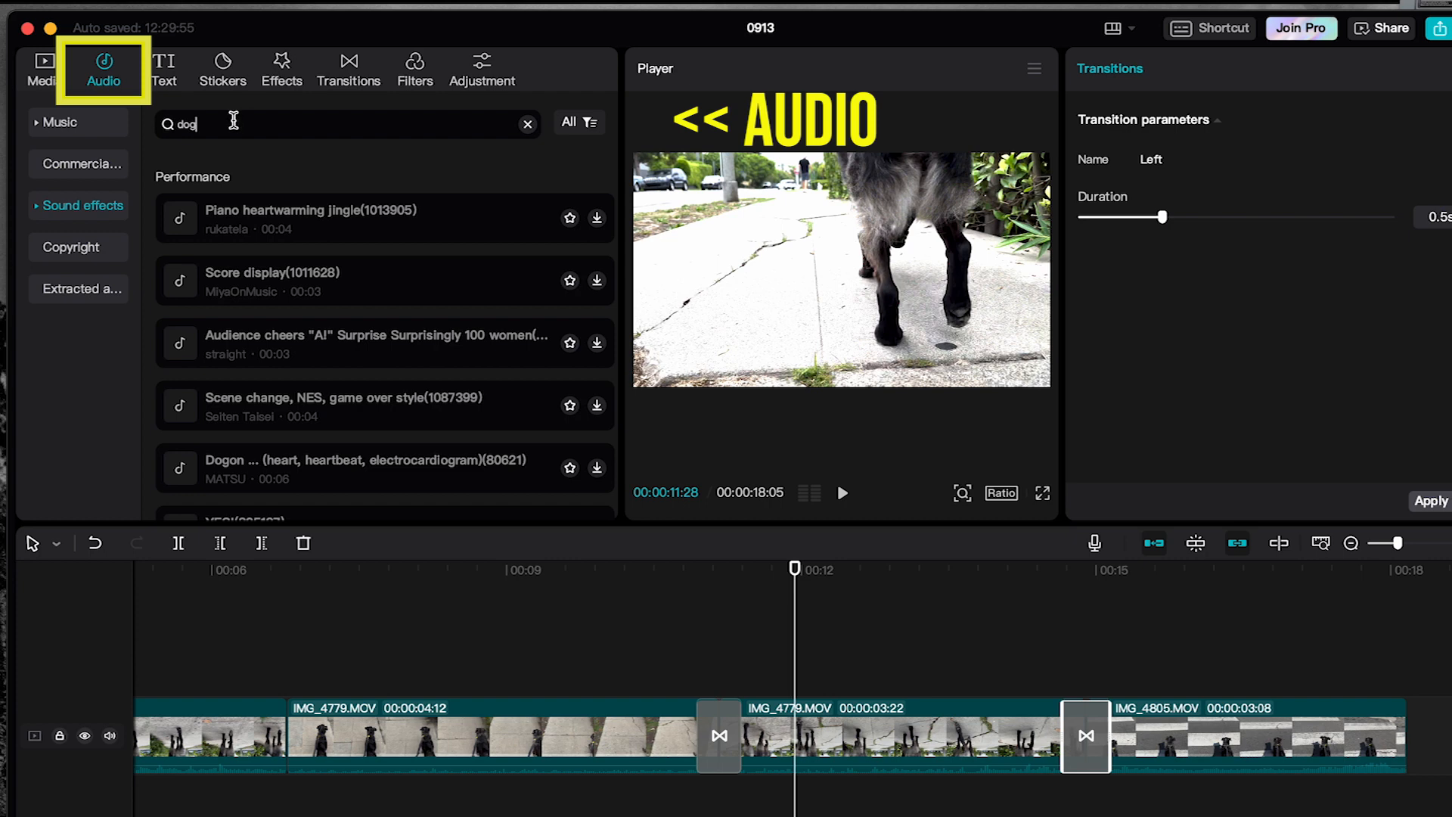
key("Return")
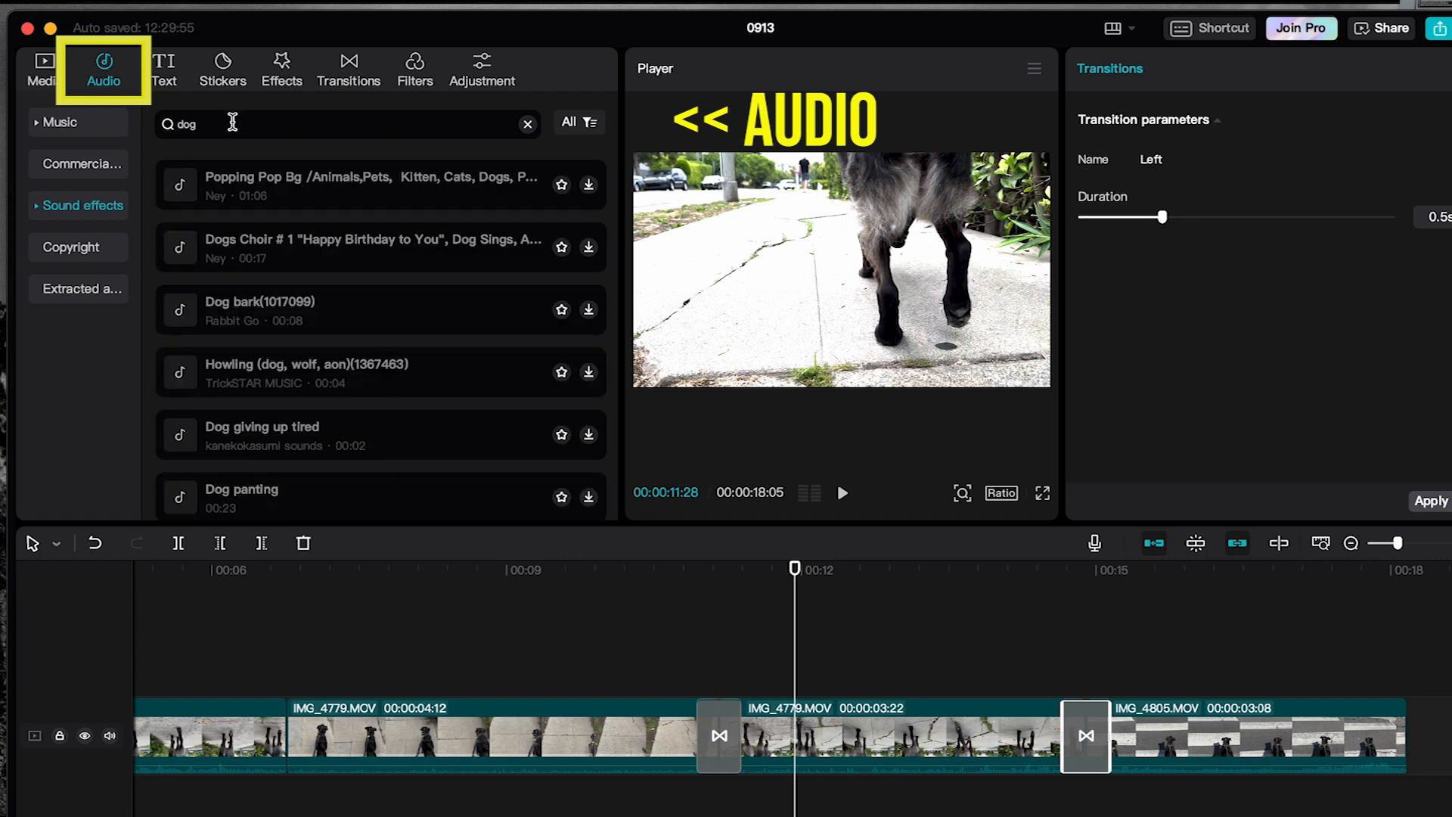
left_click(278, 310)
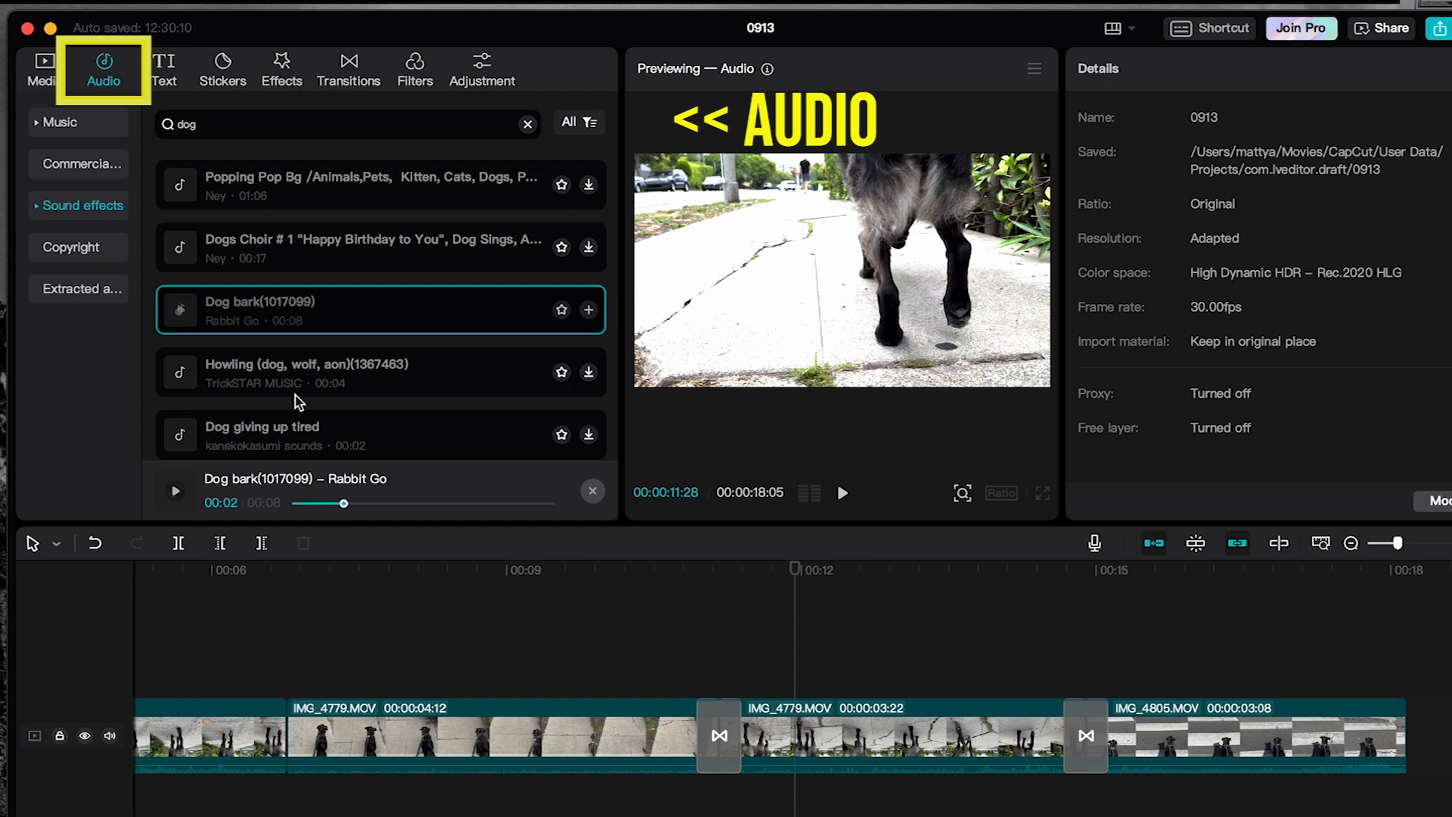
- Add Dog bark(1017099) below the video at the timeline start and trim its end to fall within the IMG_4780.MOV clip
left_click_drag(225, 321, 133, 804)
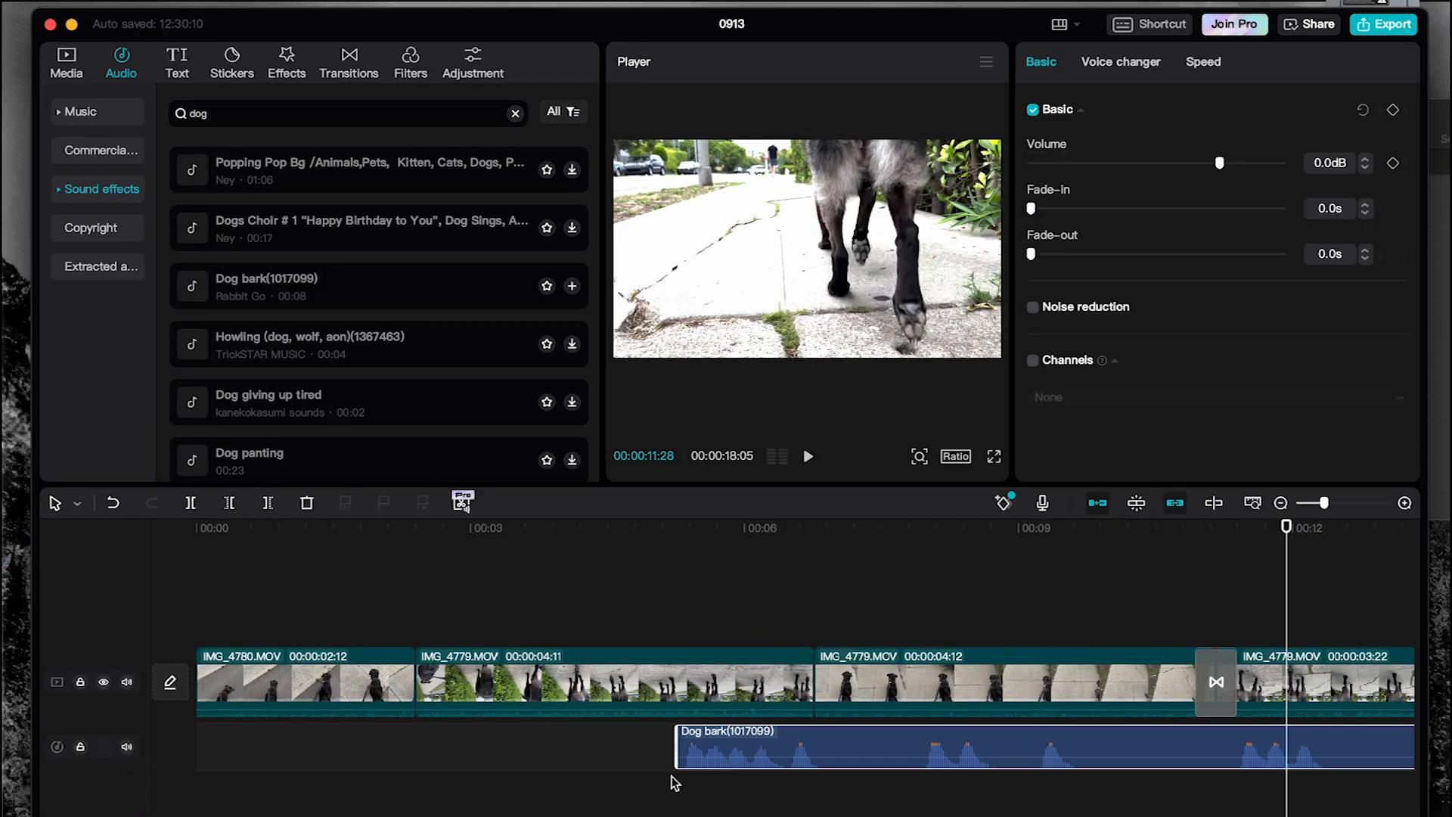
left_click_drag(756, 749, 278, 747)
left_click_drag(940, 745, 363, 745)
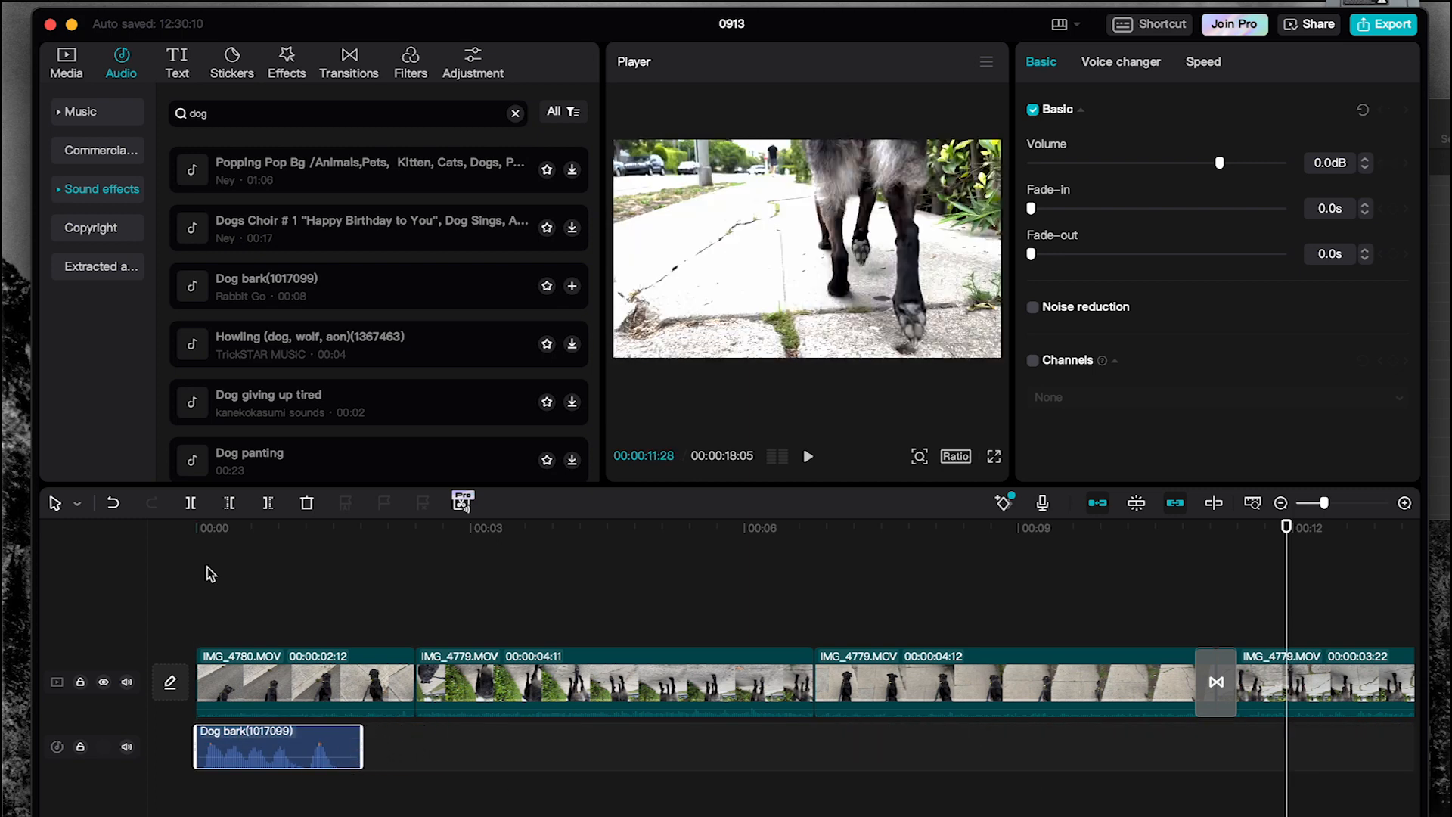
- Mute the video track and play the opening from 00:00:00:03 to 00:00:02:12
left_click(205, 577)
left_click(126, 683)
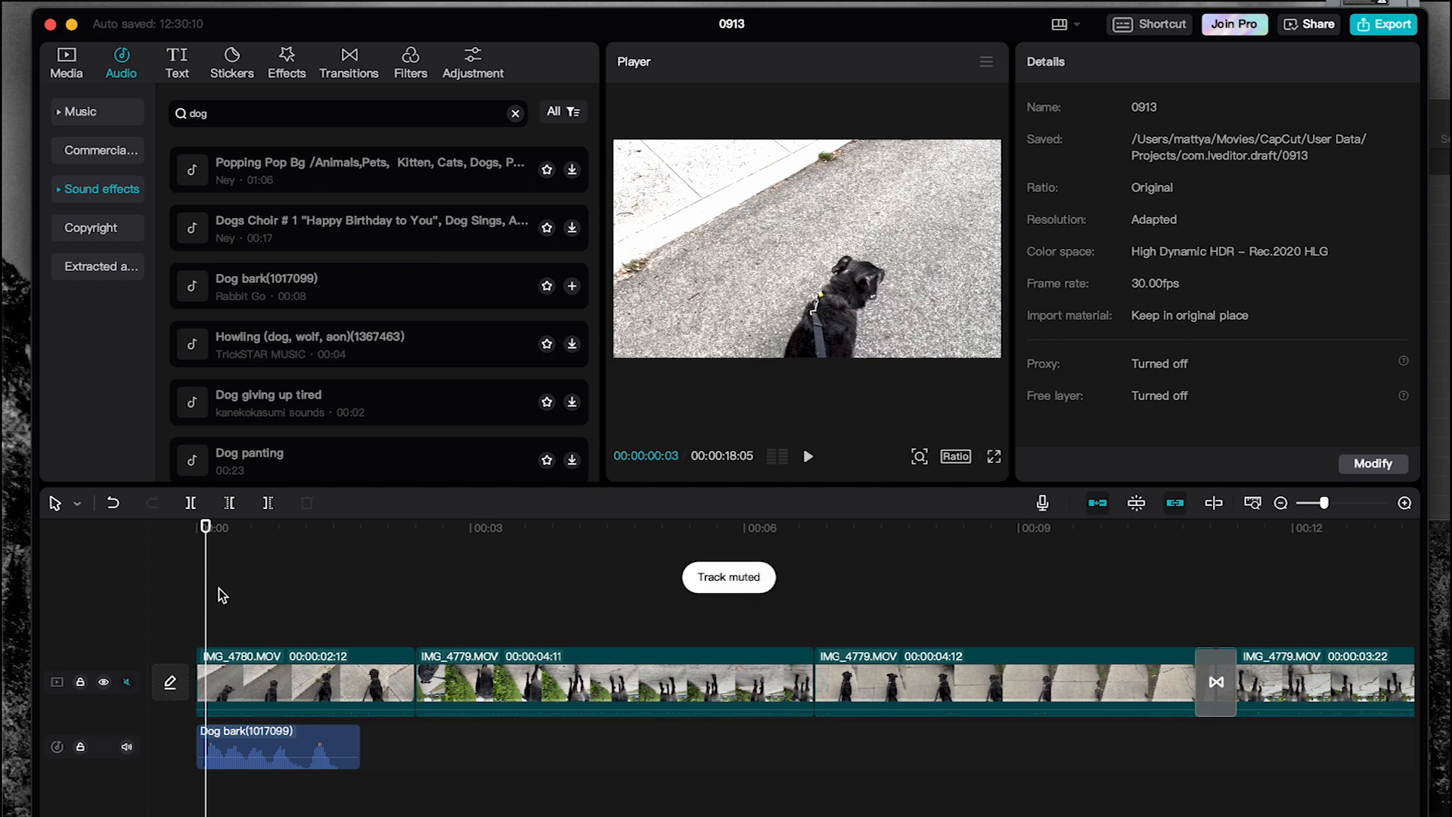
key("space")
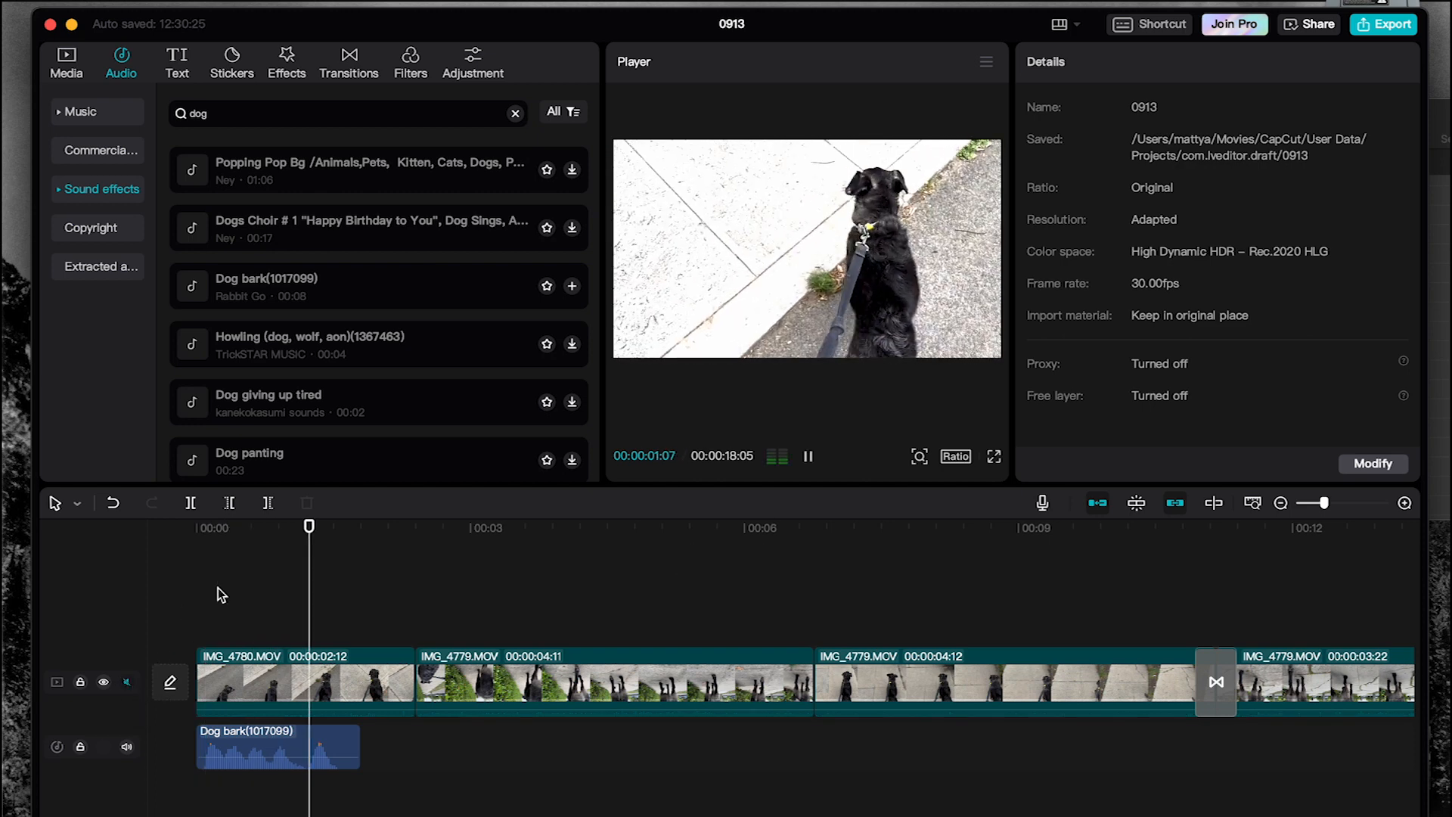
key("space")
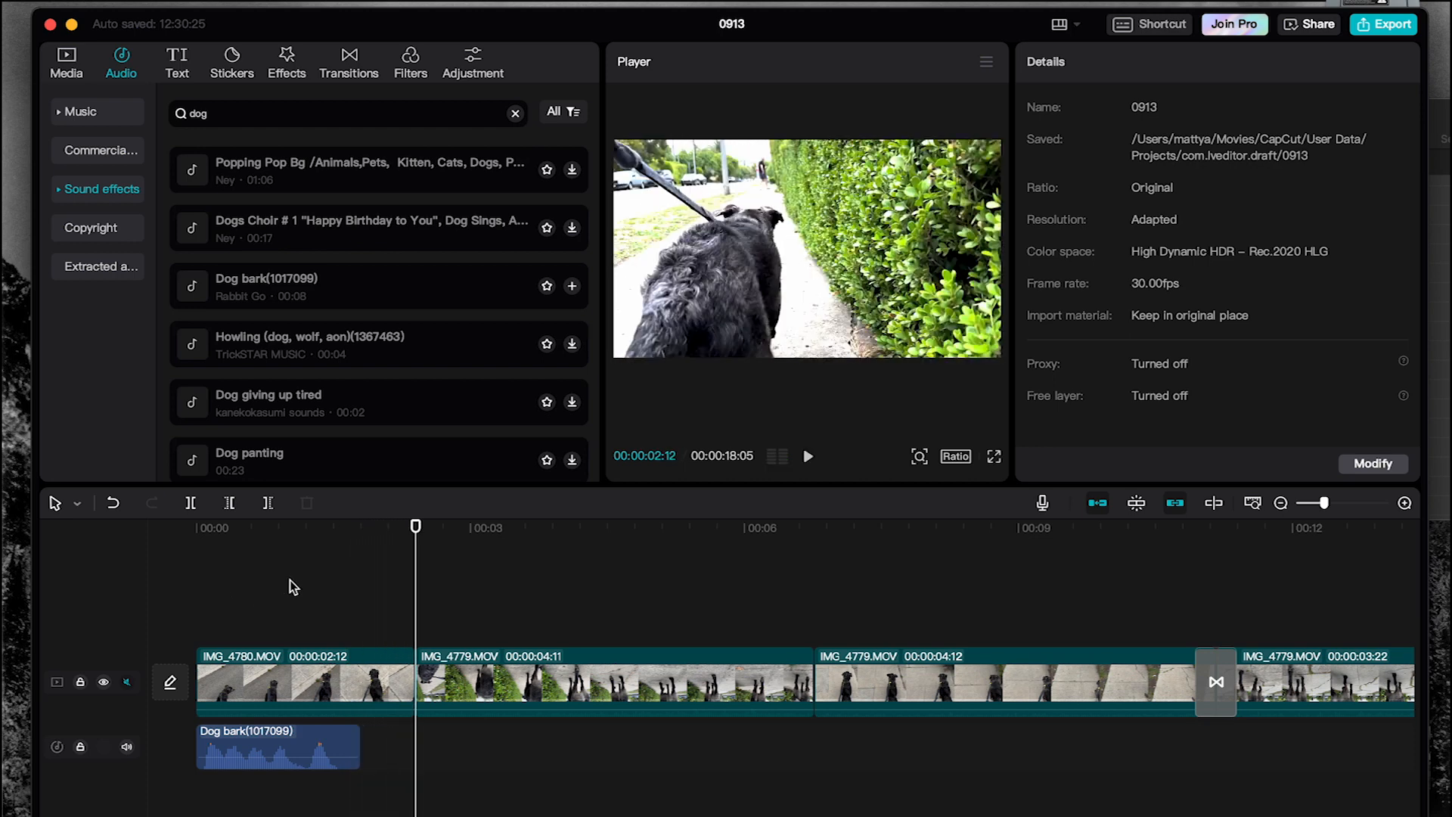
- Preview tracks in the Exciting music category, from Dance Energetic Party (90 Sec) through Positive pop rock track(1229146)
left_click(104, 115)
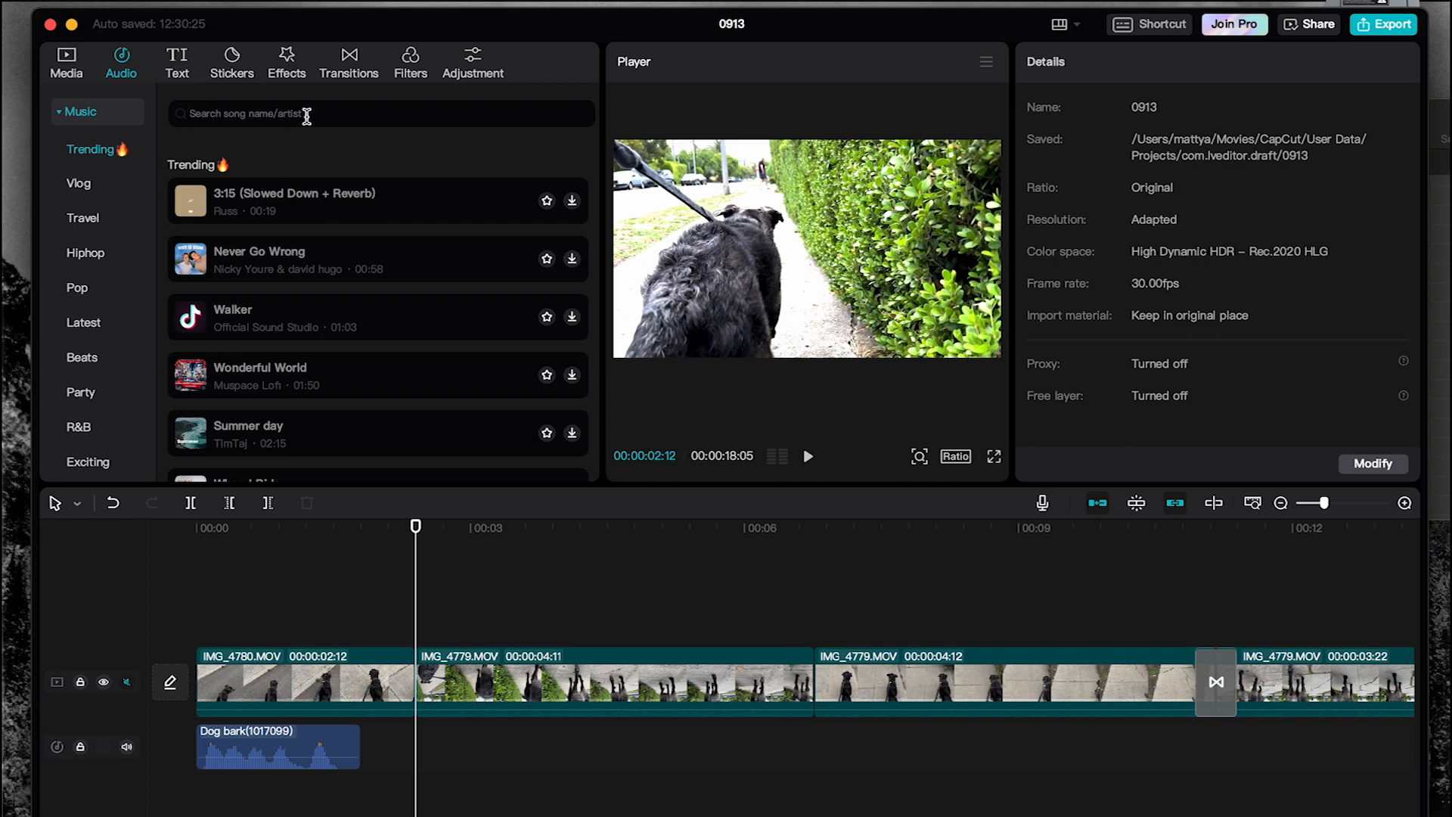
left_click(95, 468)
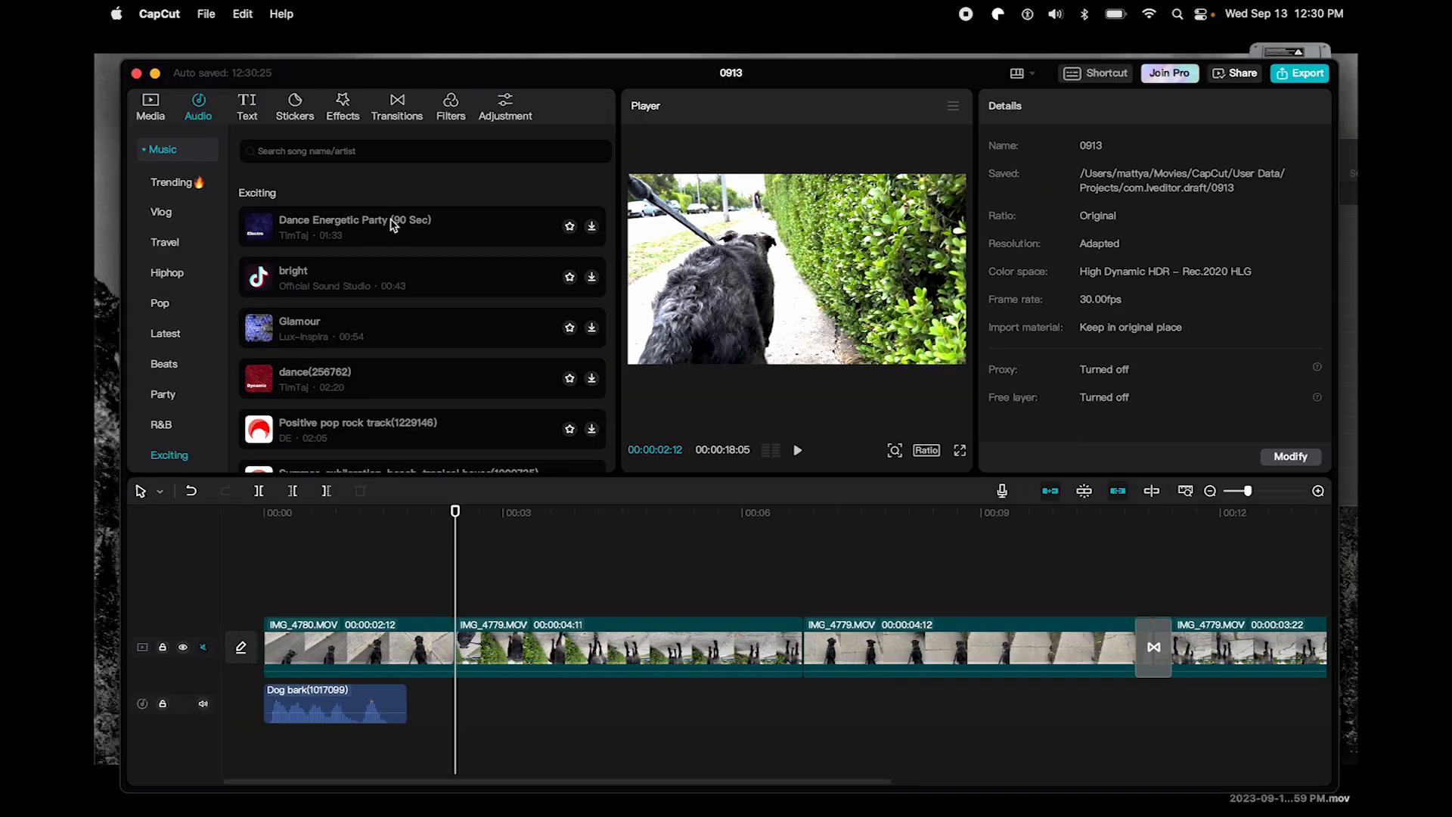
left_click(345, 198)
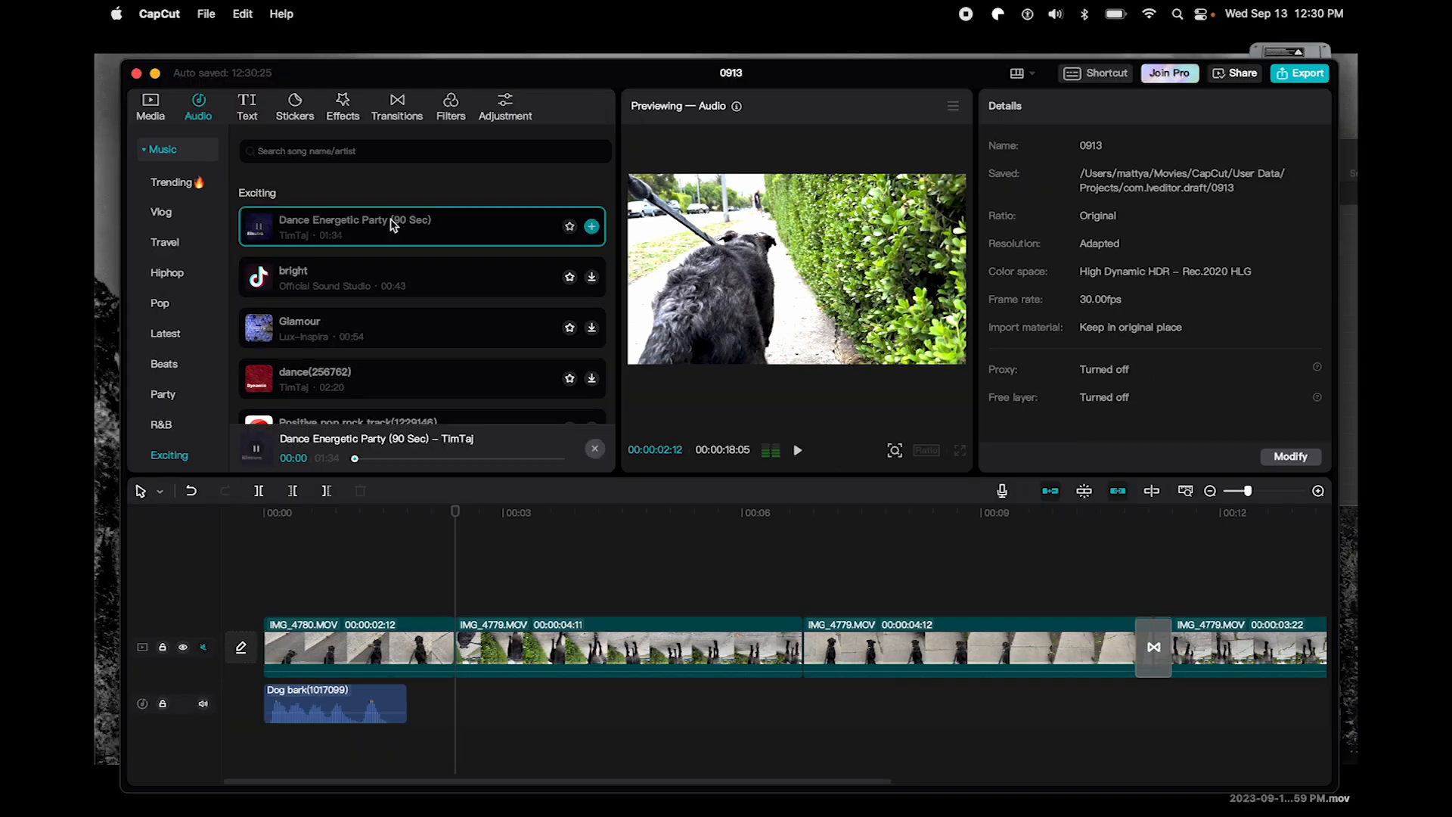
left_click(383, 286)
left_click(390, 334)
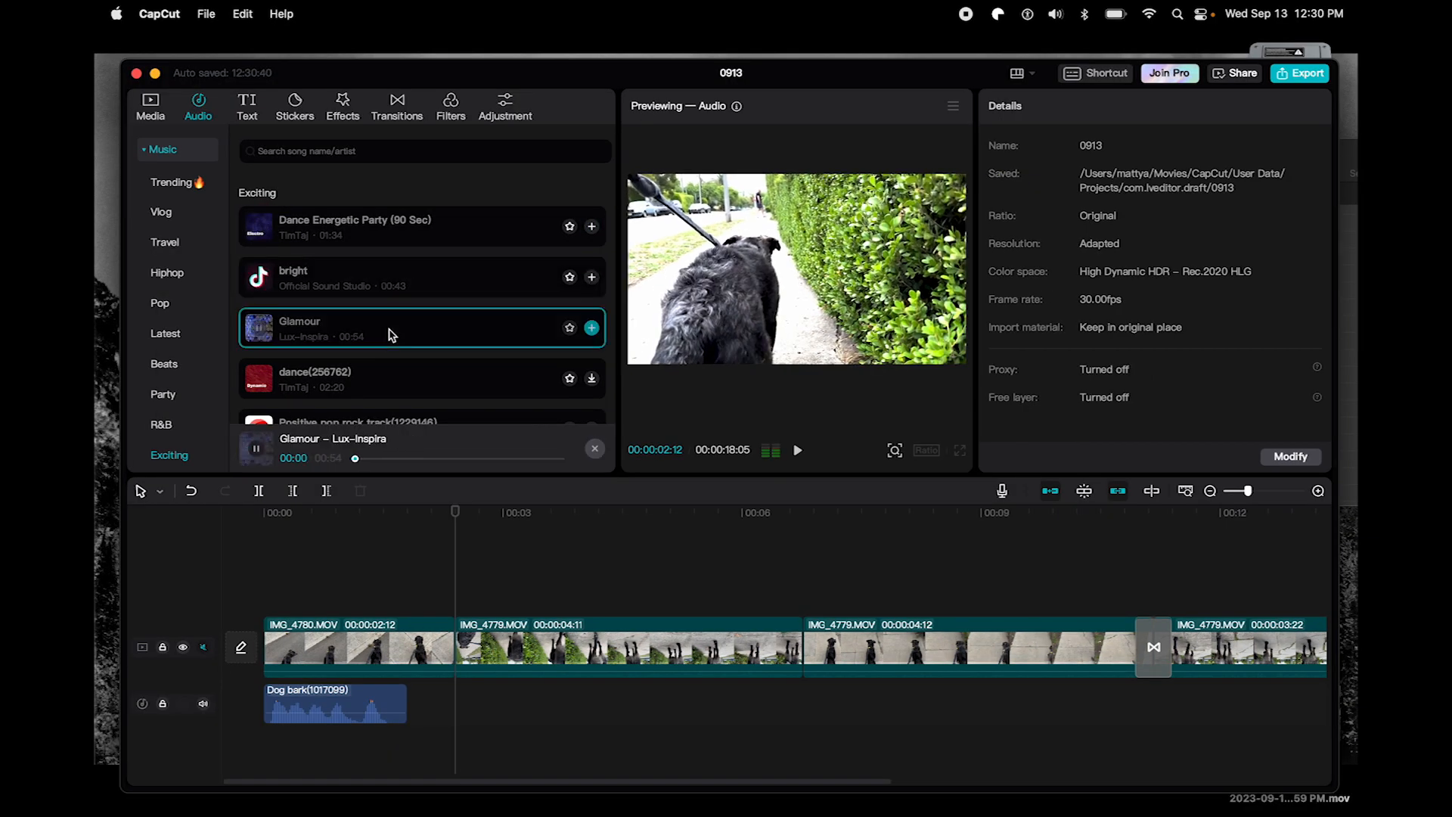
left_click(403, 385)
scroll(403, 384, "down", 3)
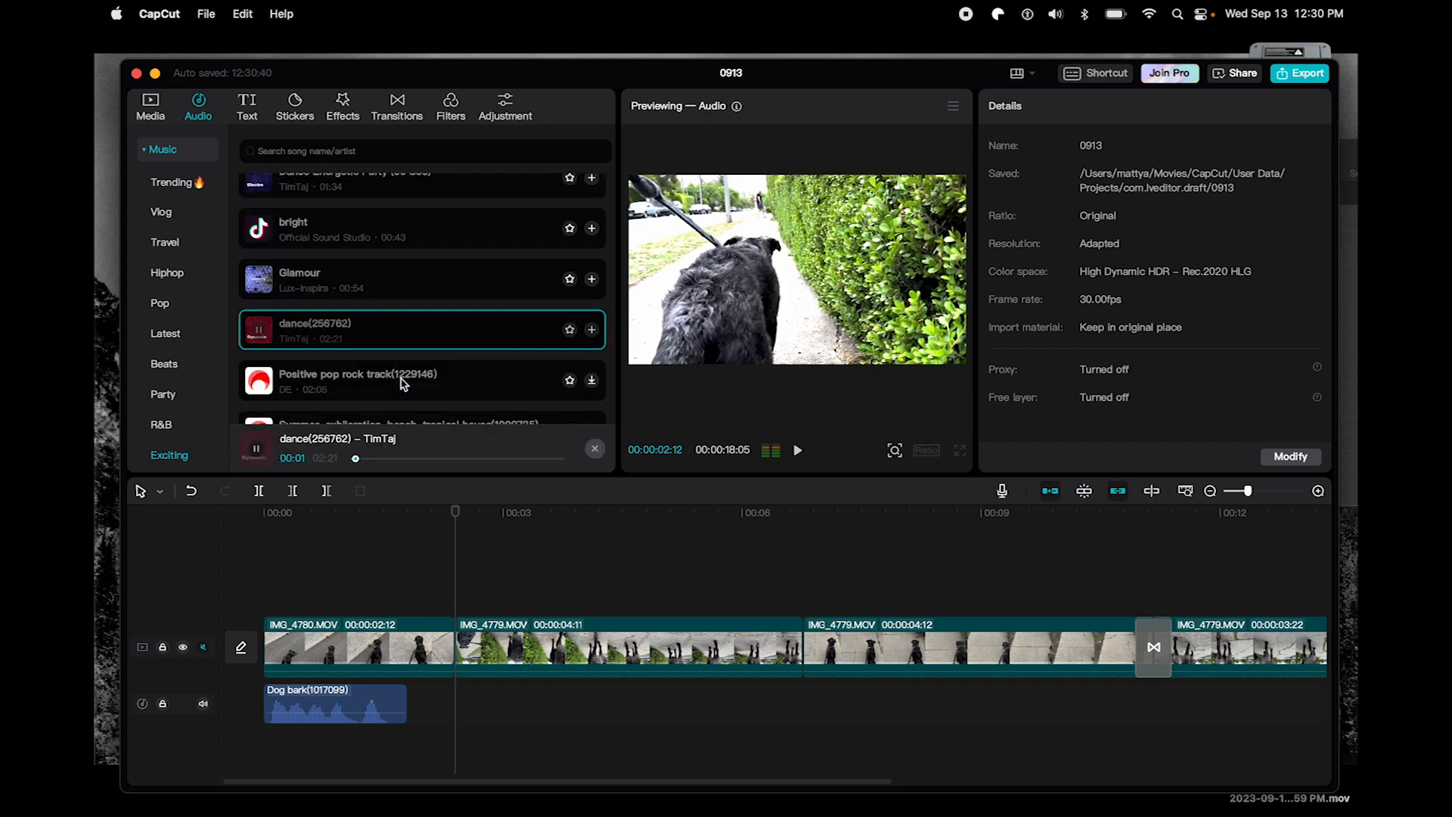
left_click(415, 339)
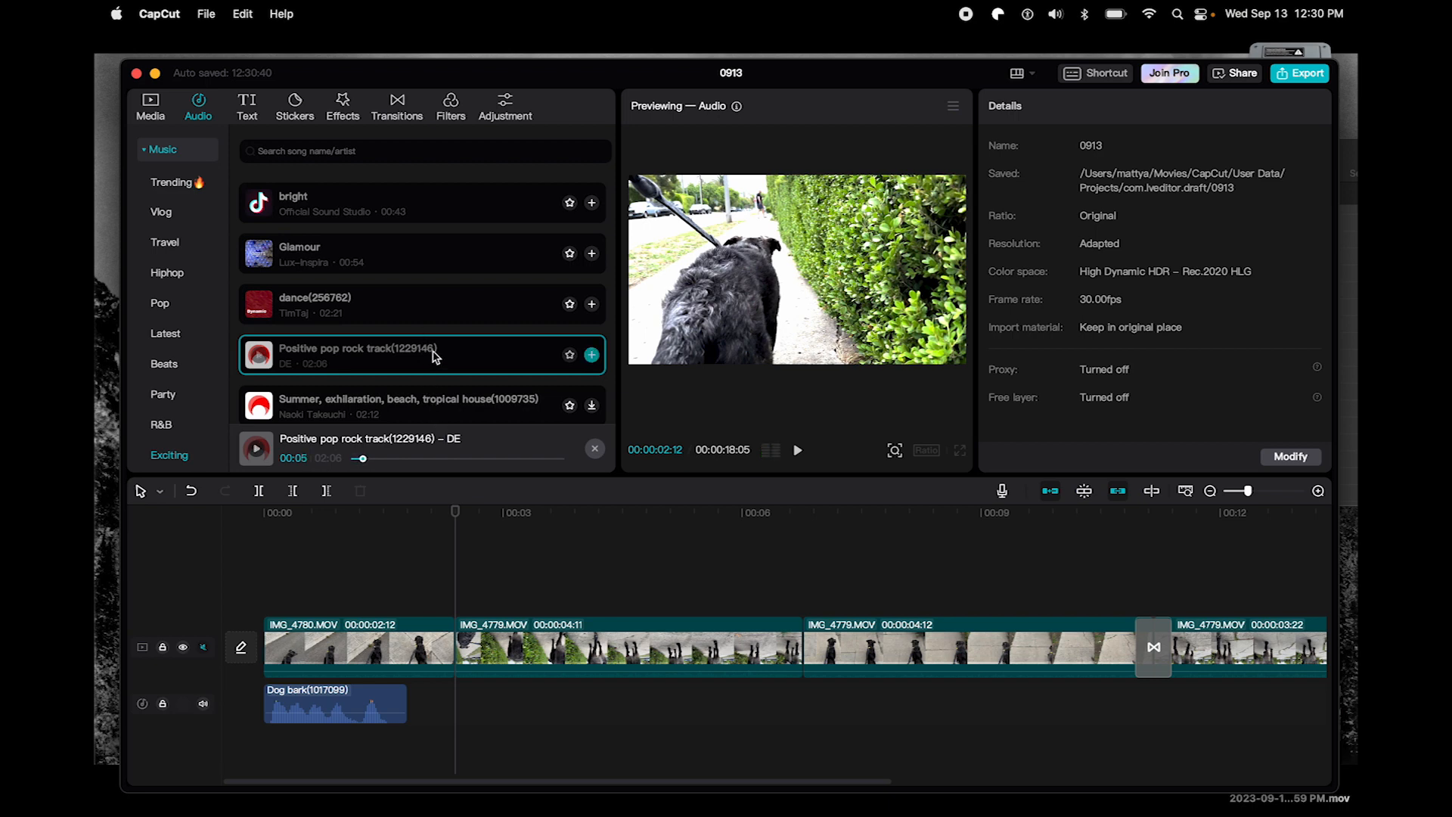
- Add Positive pop rock track(1229146) on a new audio track below the dog bark, starting near 00:00:00:28, and play from there
left_click_drag(434, 356, 338, 754)
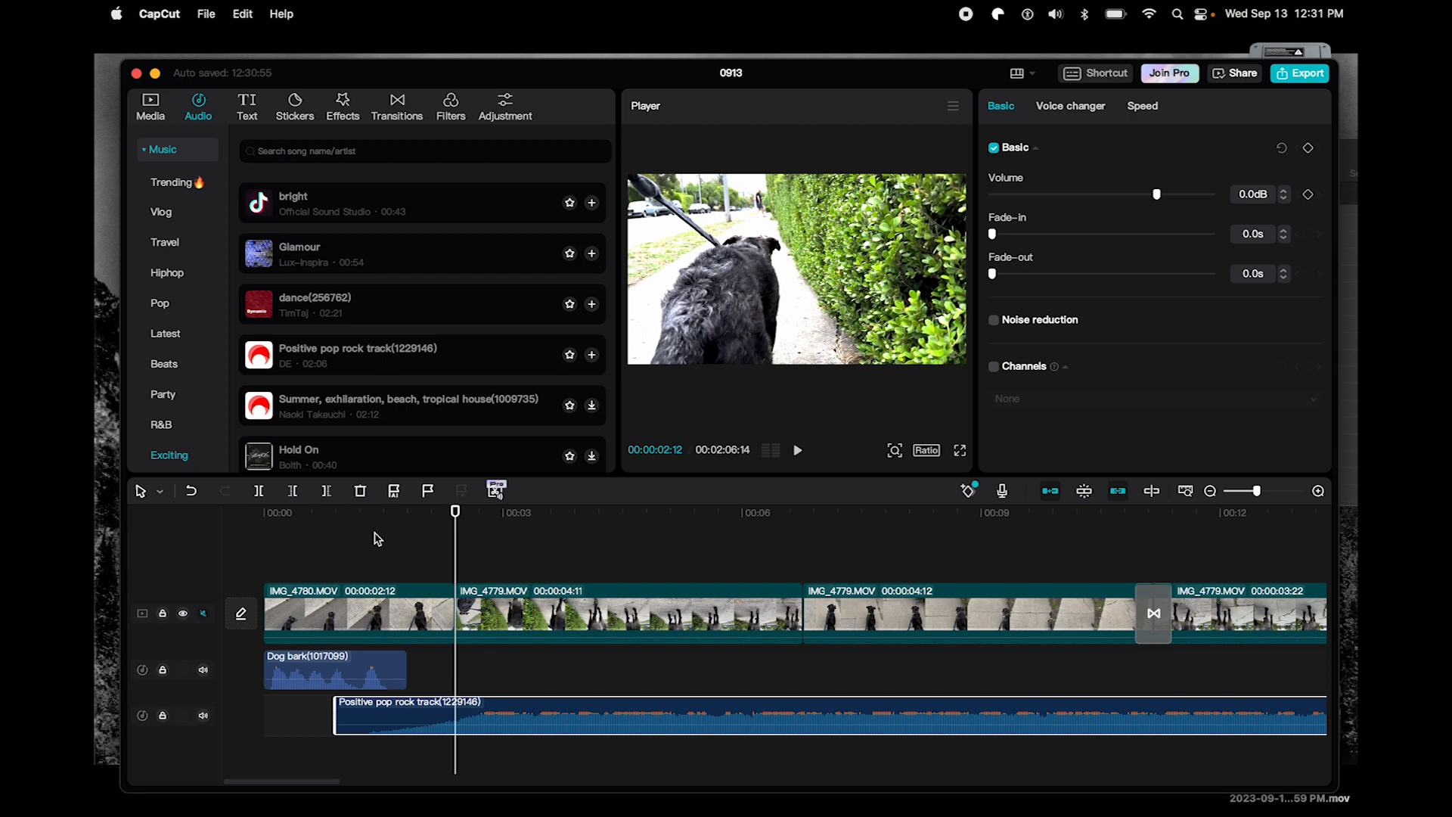
left_click(338, 516)
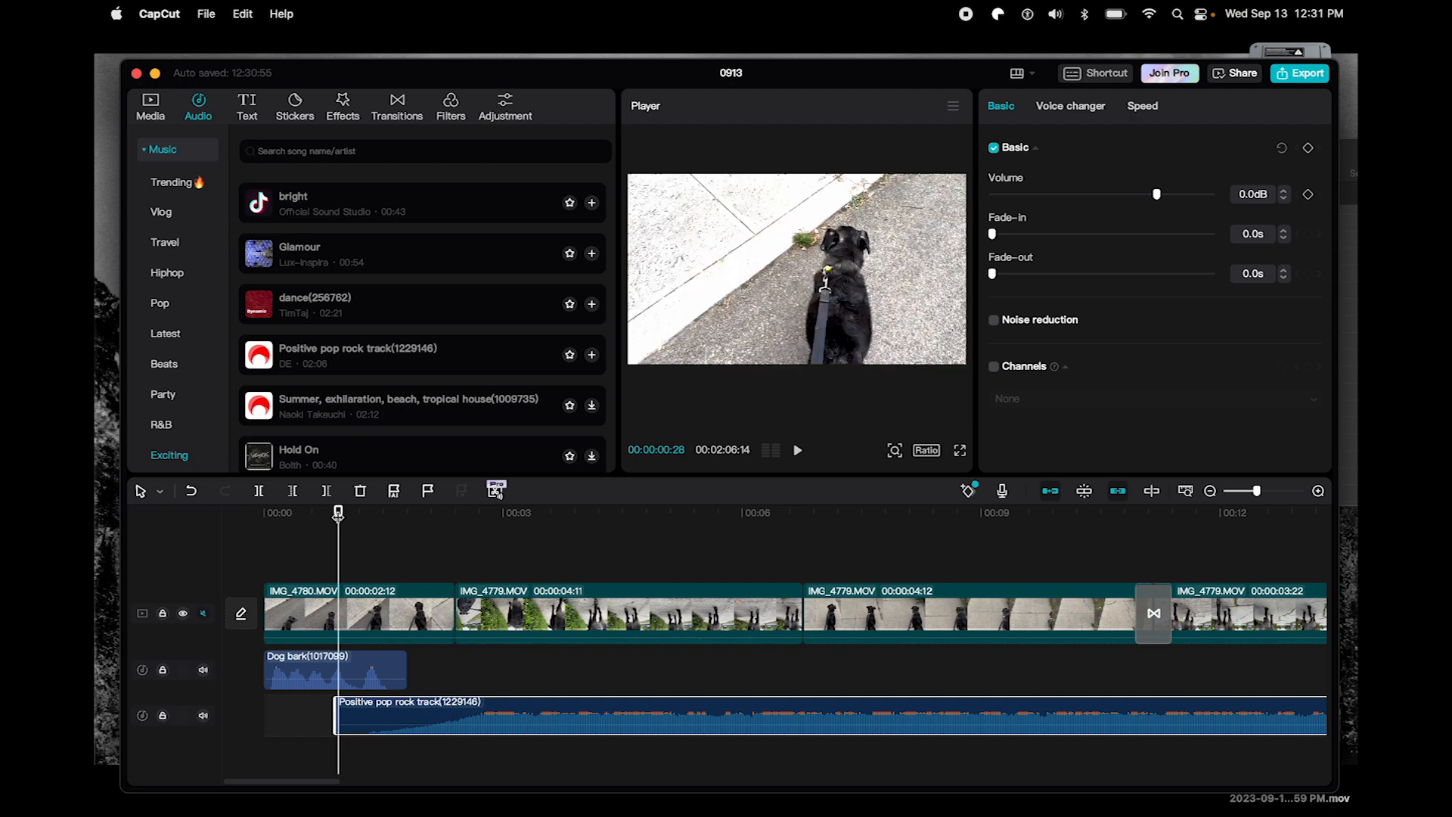
key("space")
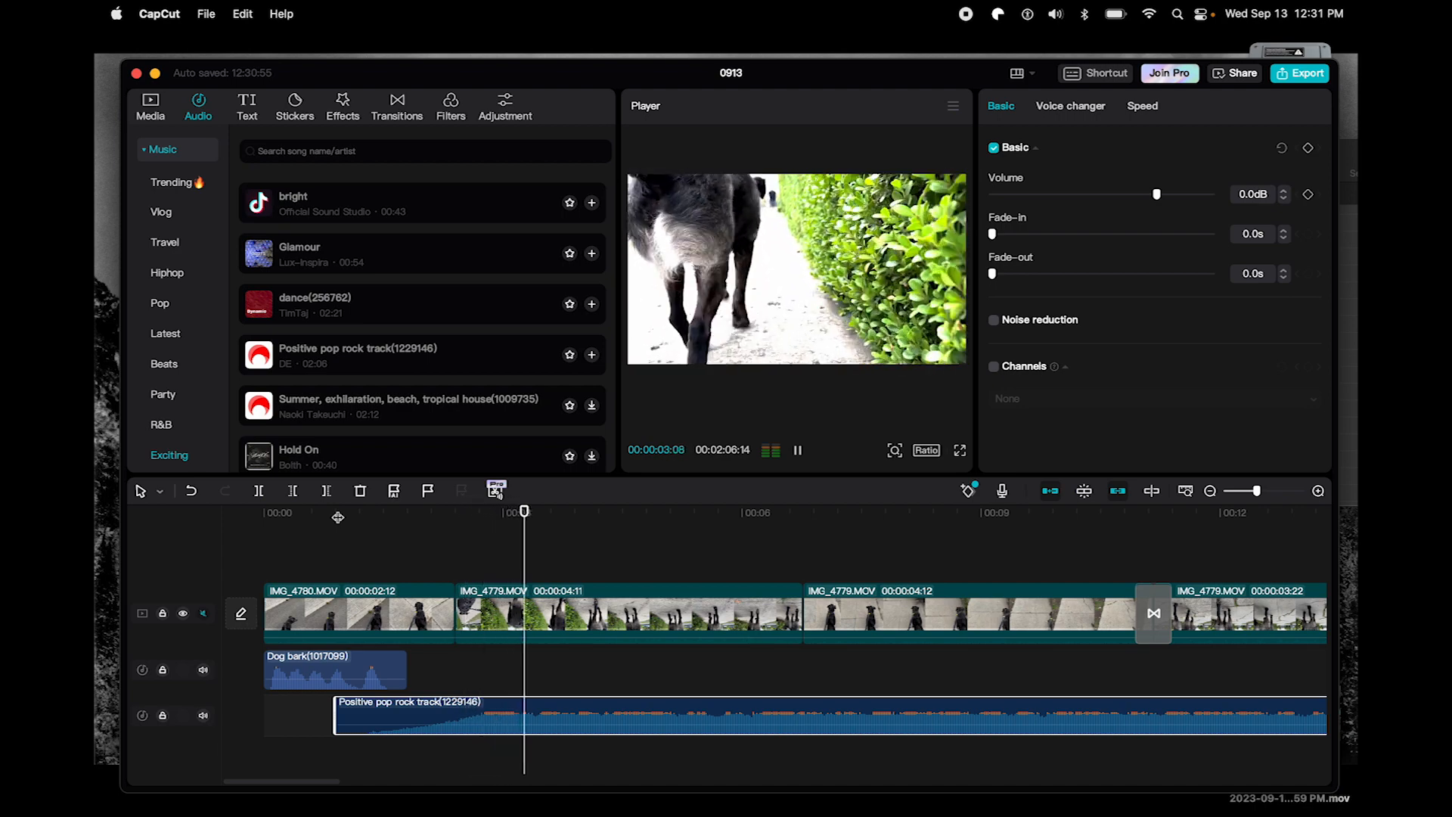
- Replay the second clip from around 00:00:03 and trim its end to a duration of 00:00:02:11
key("space")
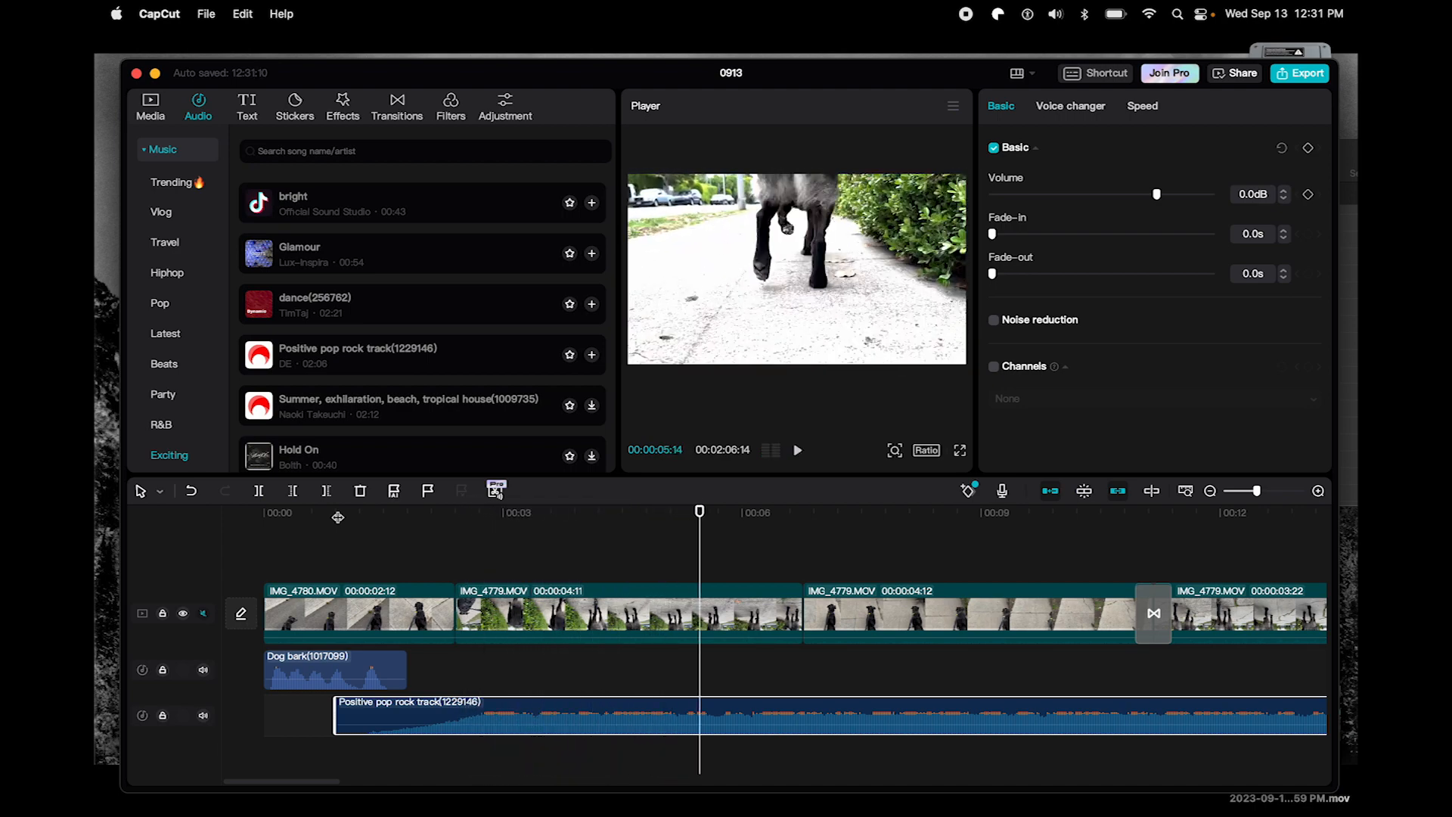
left_click(533, 515)
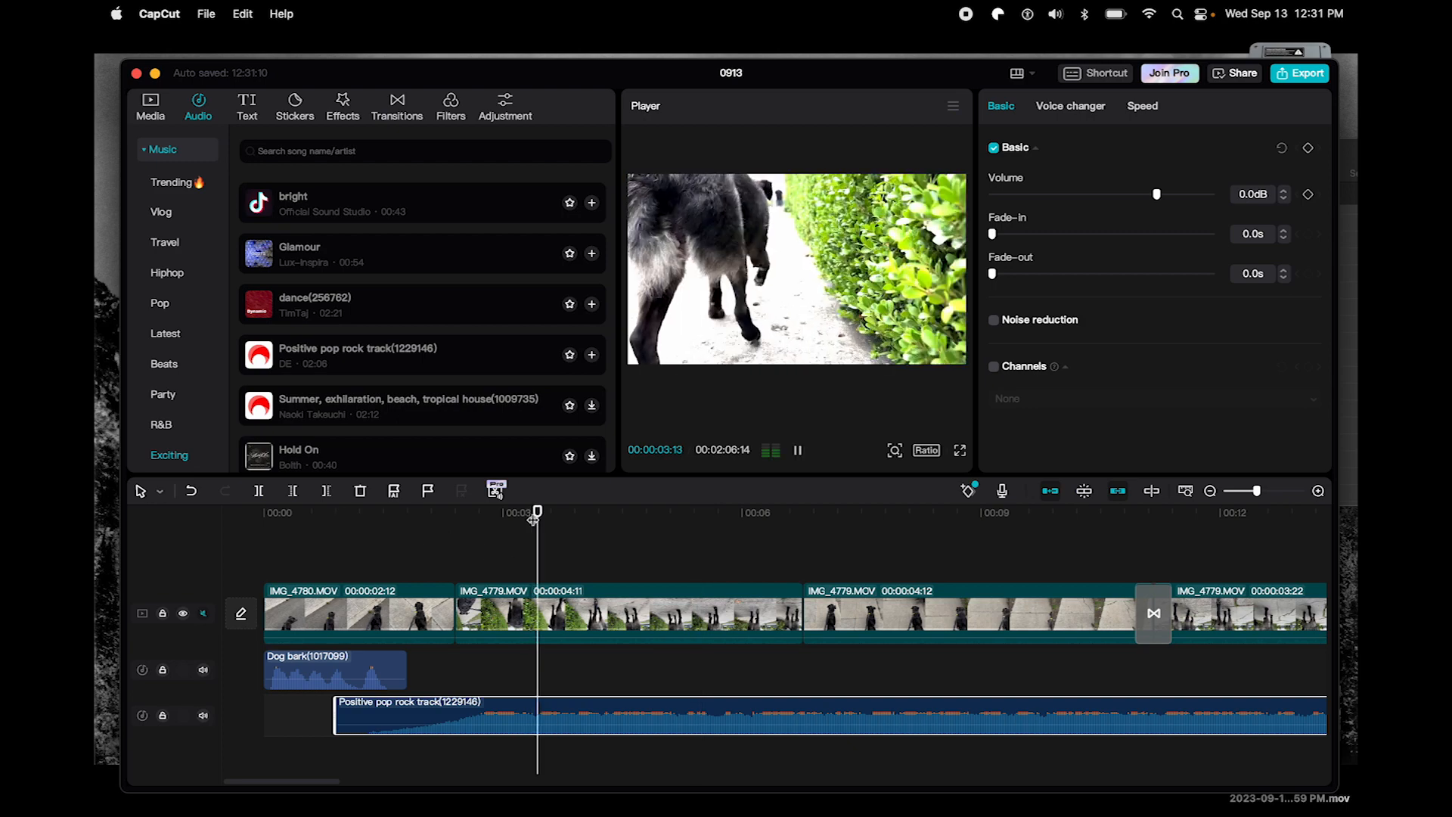
key("space")
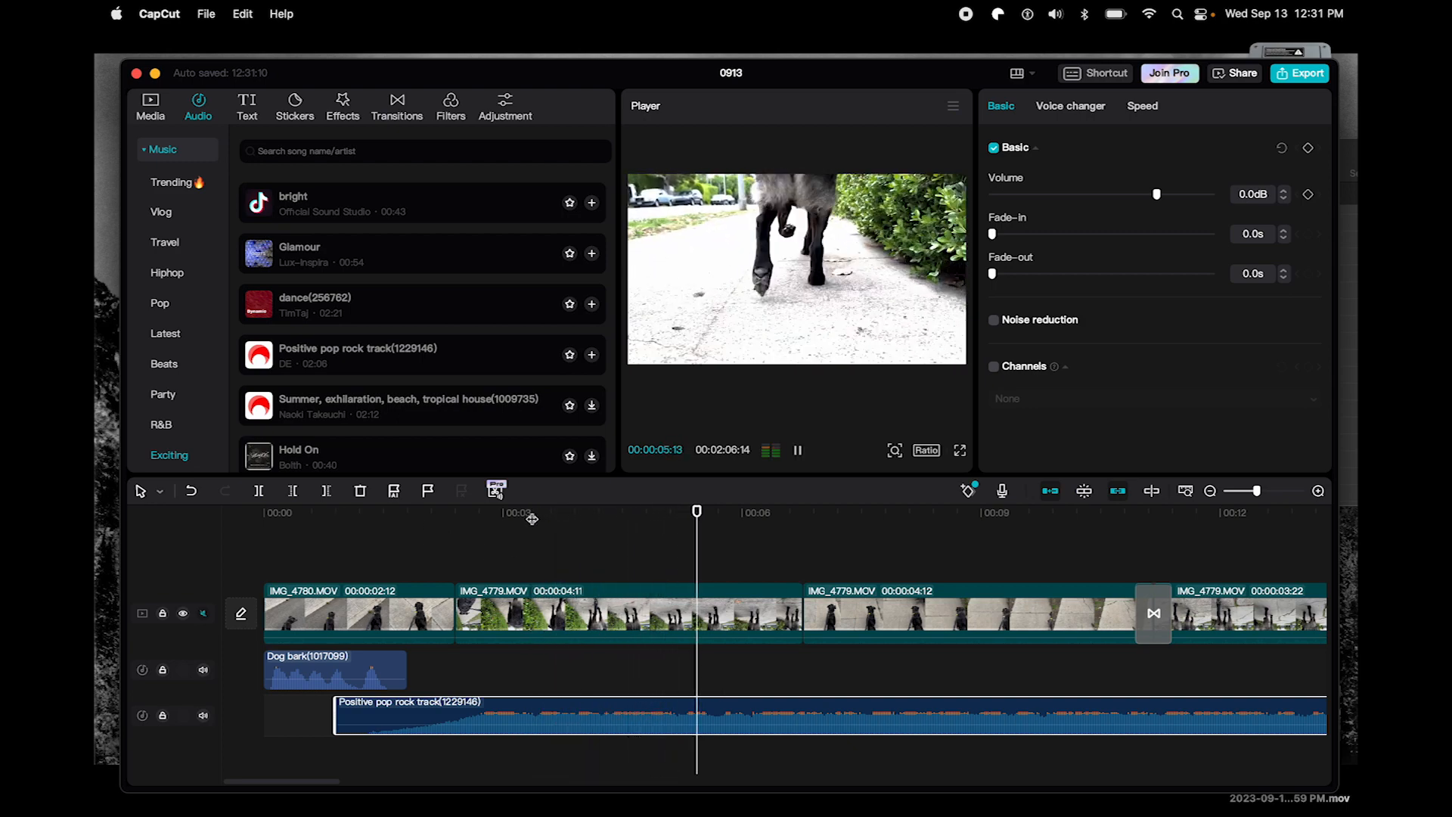
key("space")
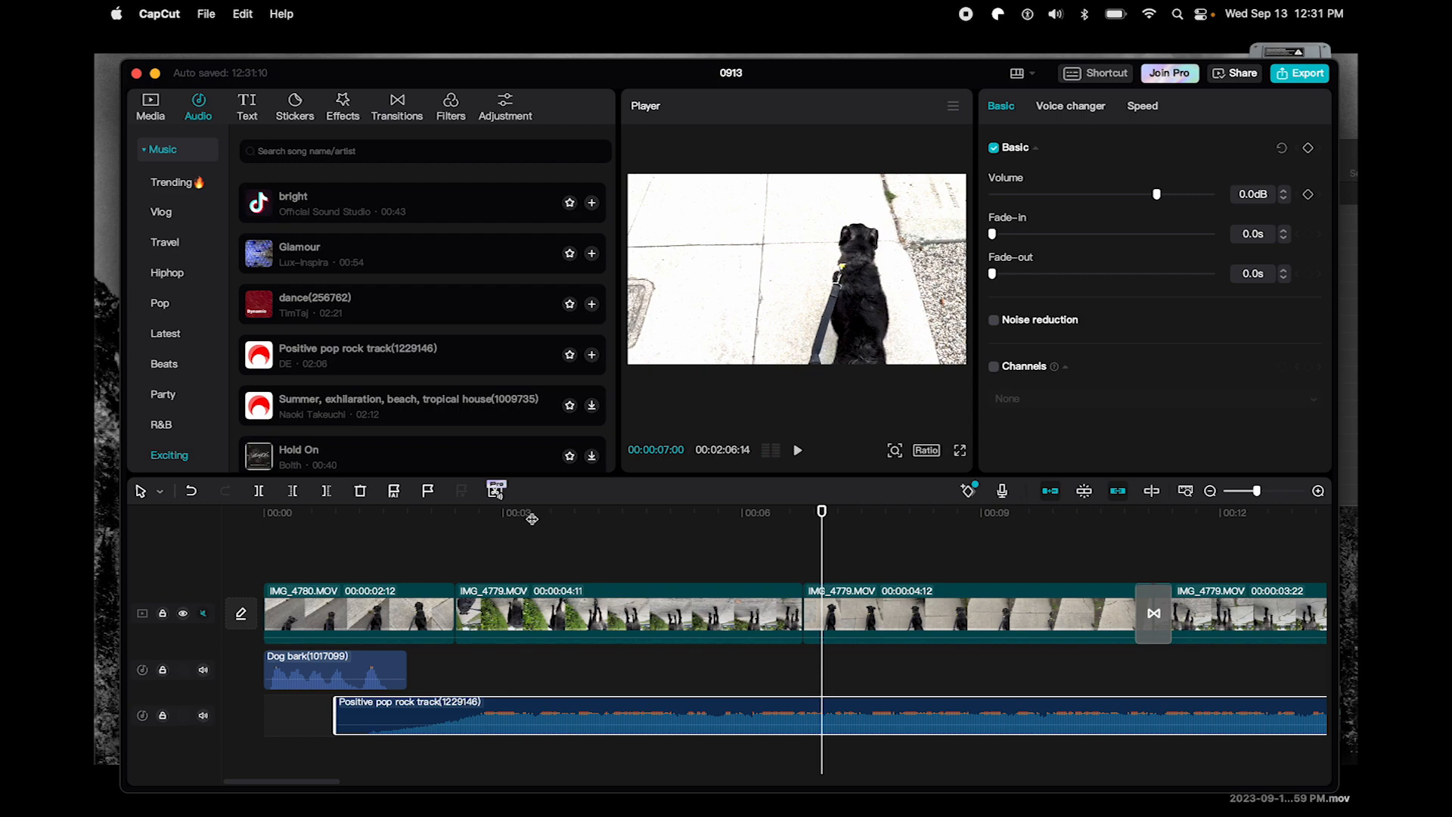
left_click(501, 514)
key("space")
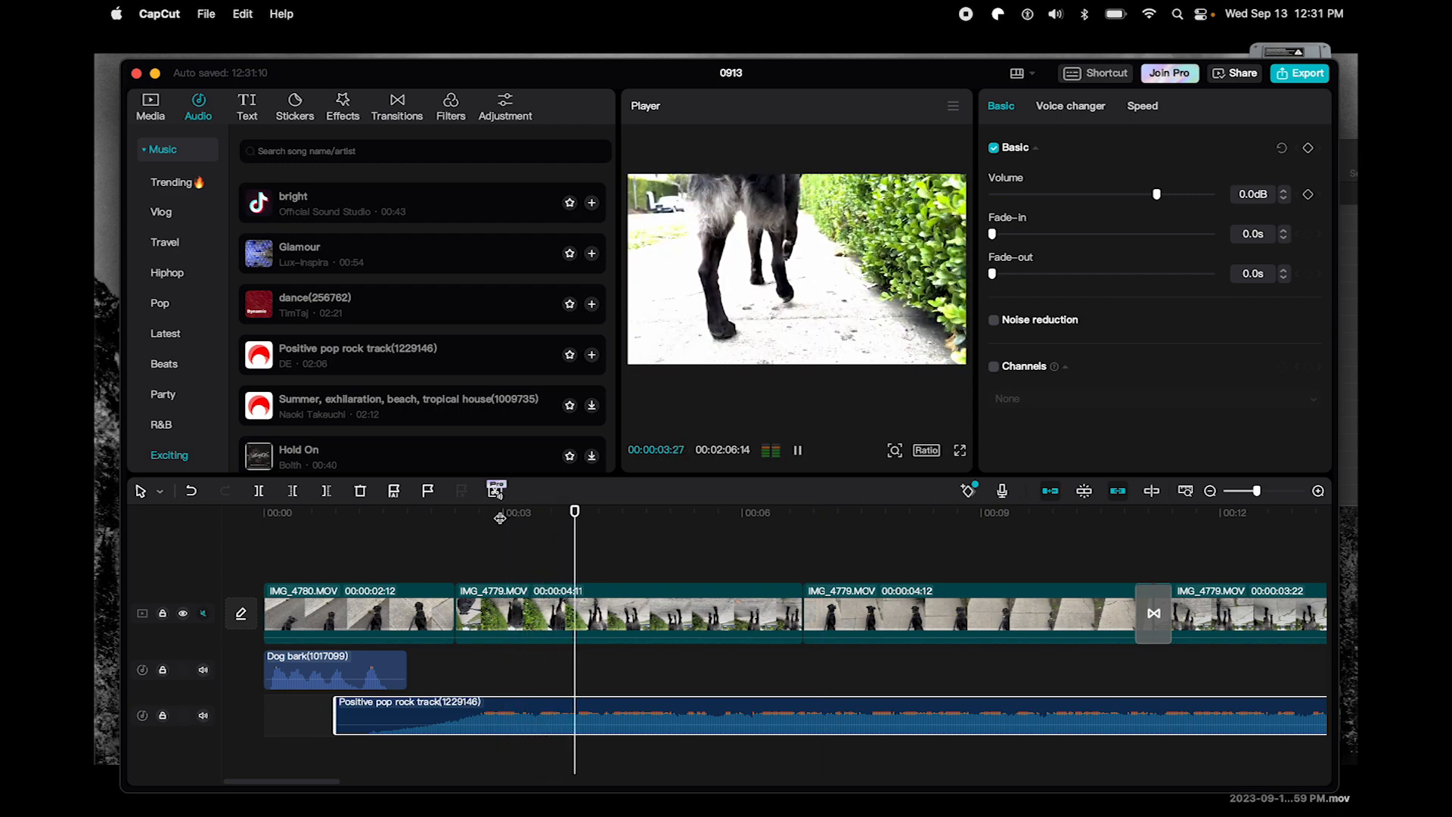
key("space")
left_click_drag(799, 619, 640, 621)
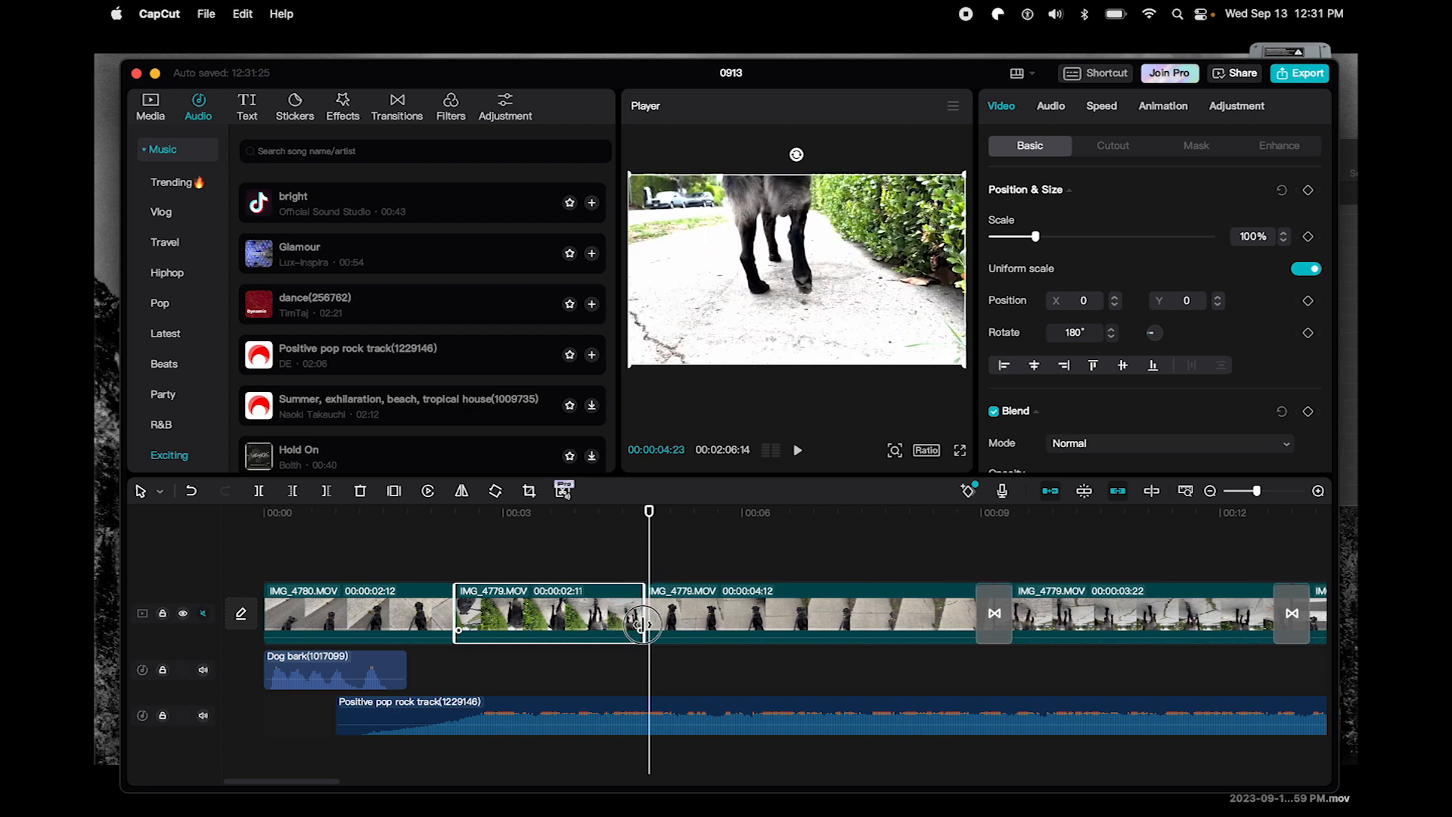
- Play across the new cut and trim the end of the third clip to a duration of 00:00:01:28
left_click(568, 566)
key("space")
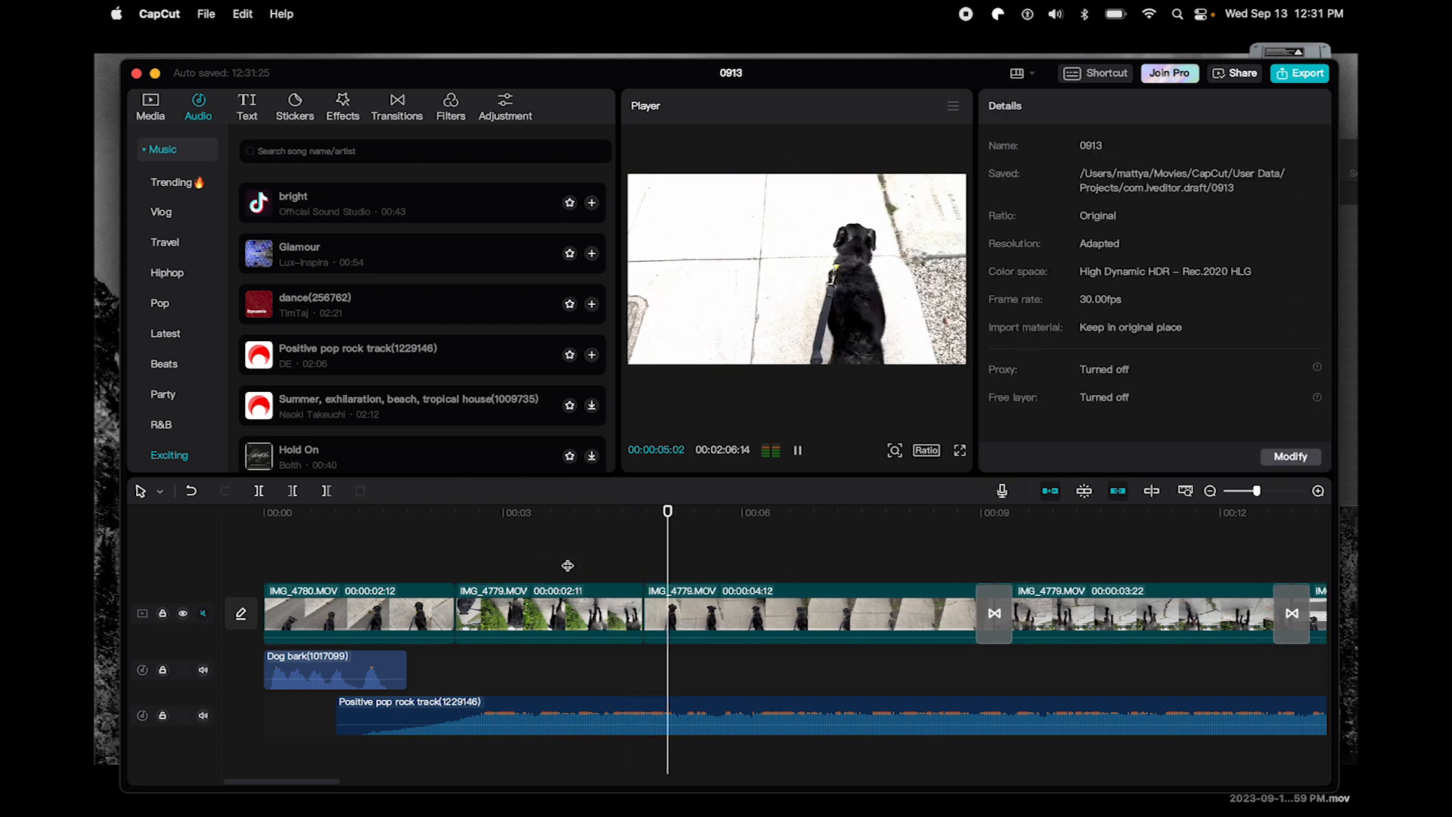
key("space")
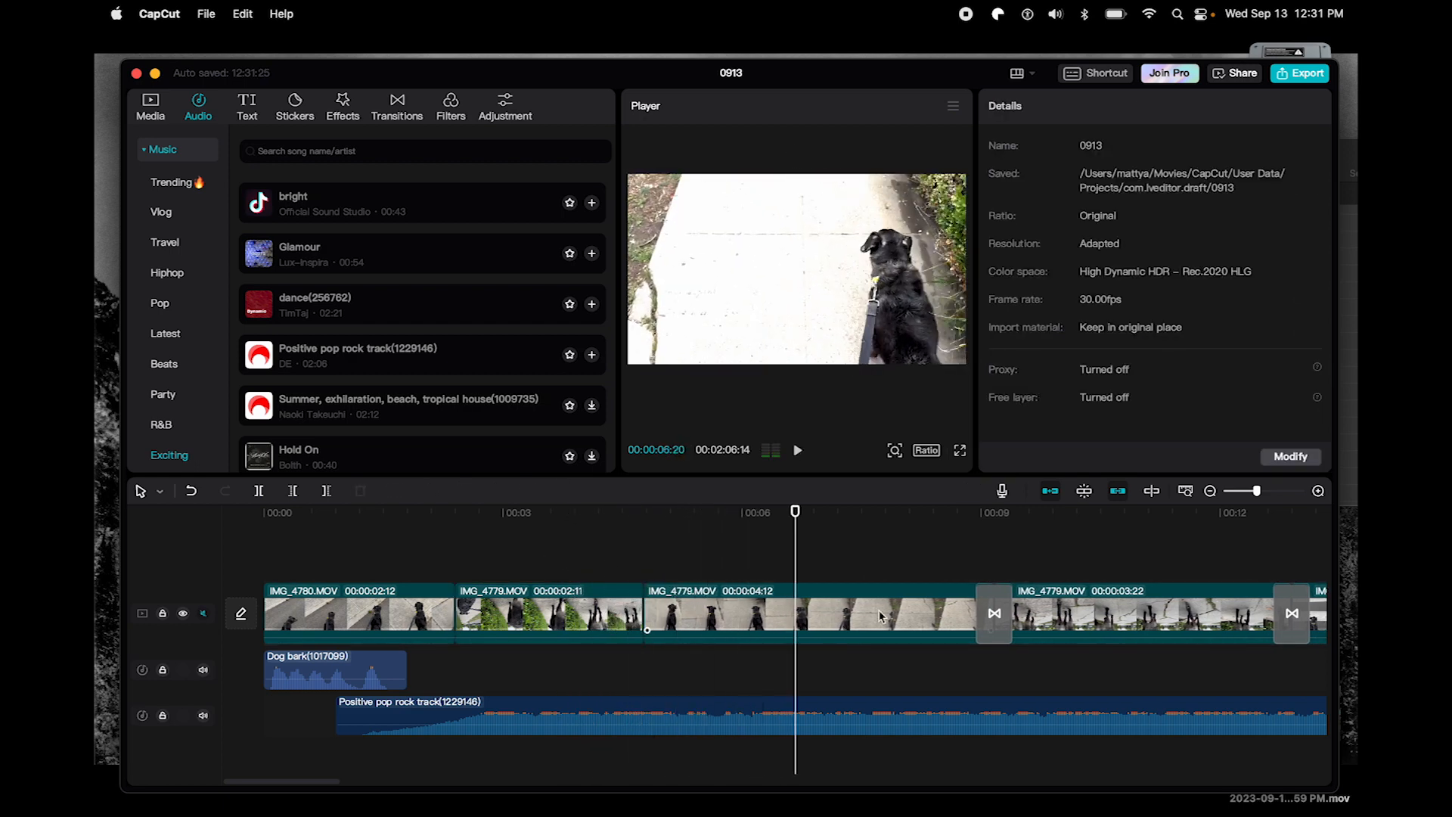
left_click(959, 609)
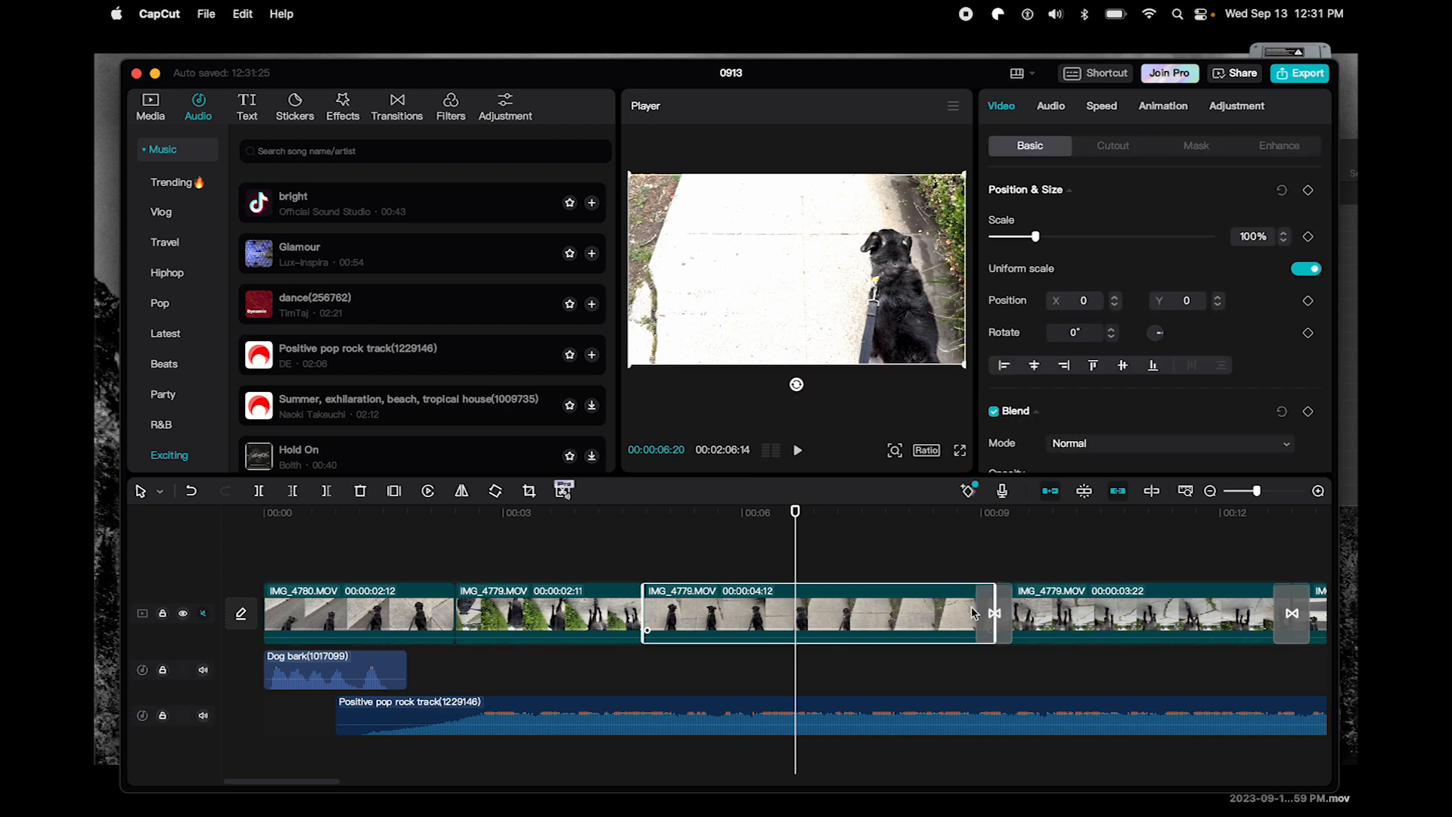
left_click_drag(995, 610, 797, 617)
- Play the shortened sequence, extend the end of the IMG_4805.MOV clip to 00:00:03:21, and play out its ending
left_click(753, 566)
key("space")
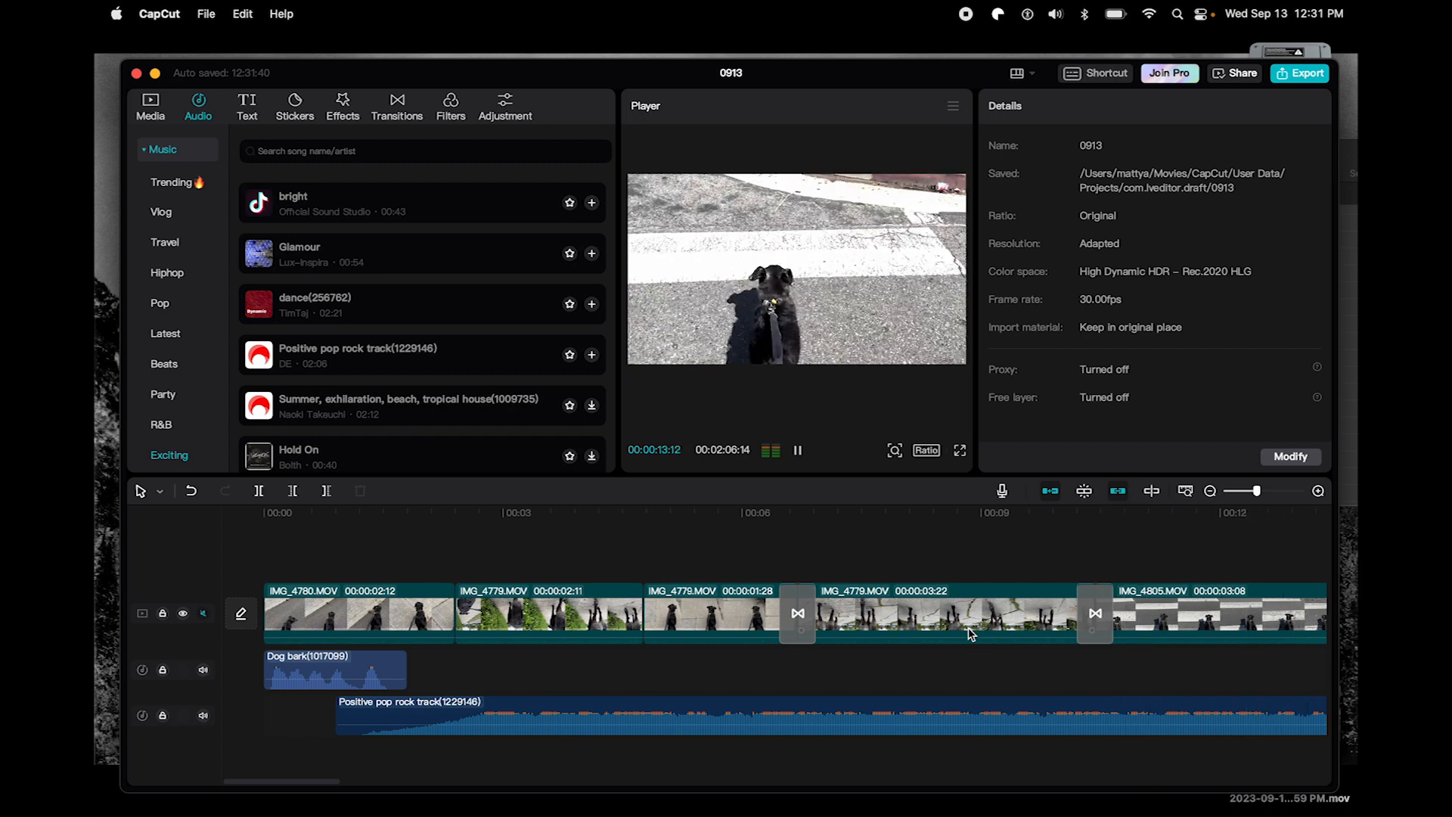
key("space")
left_click_drag(747, 606, 782, 606)
left_click(688, 529)
key("space")
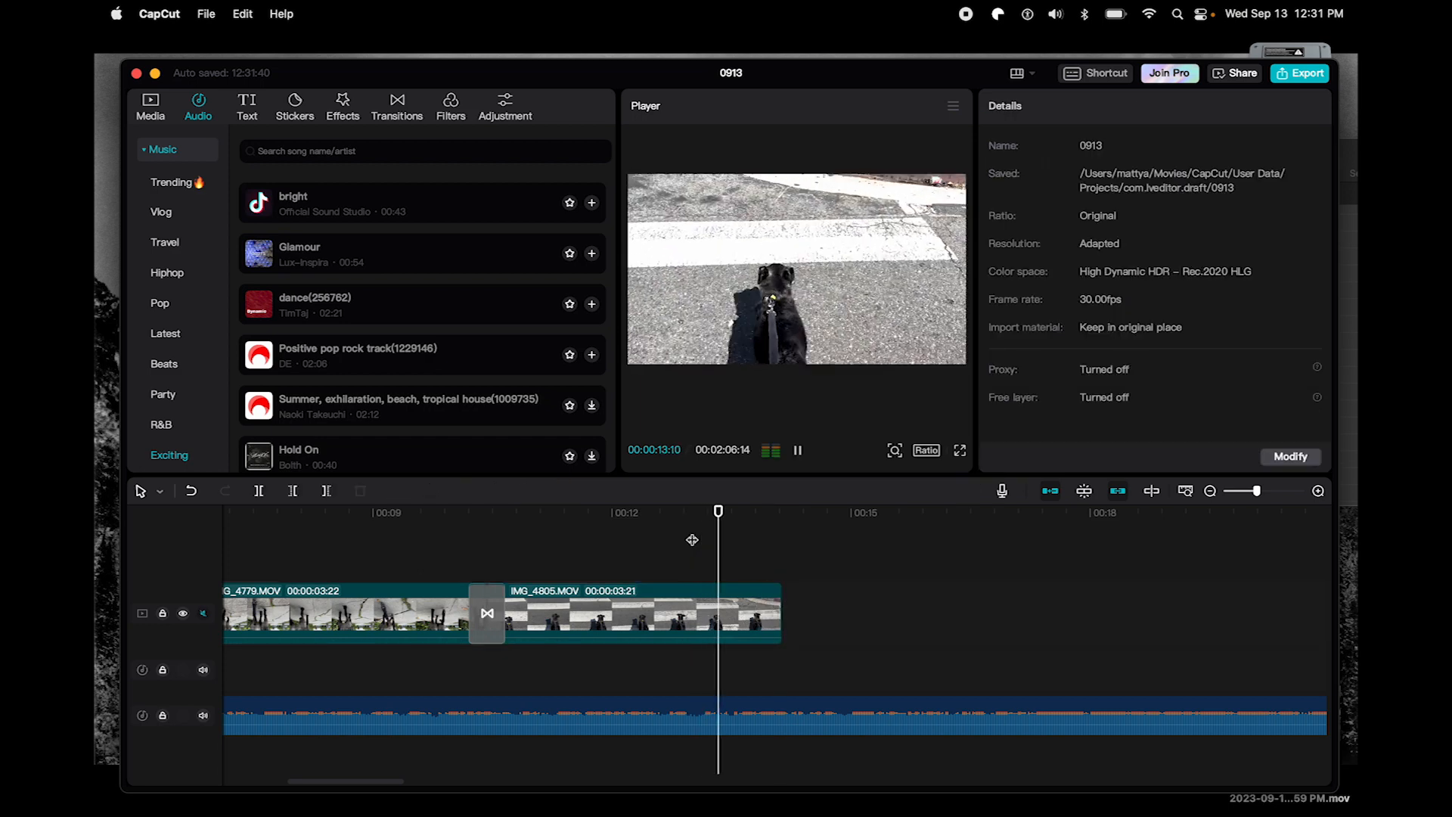
key("space")
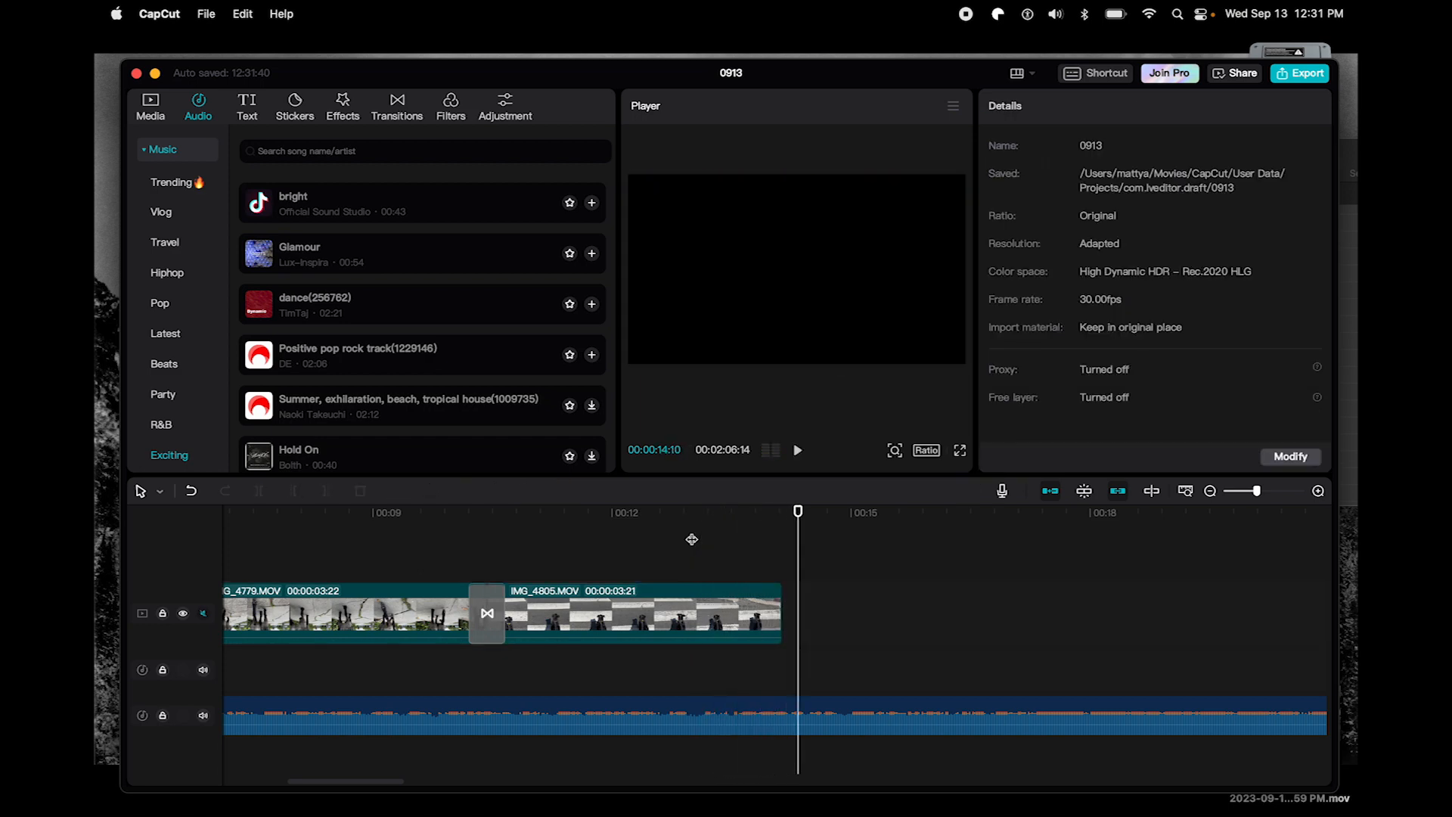
- Browse the local media for the next shot and preview IMG_4794.MOV and IMG_4792.MOV
left_click(154, 110)
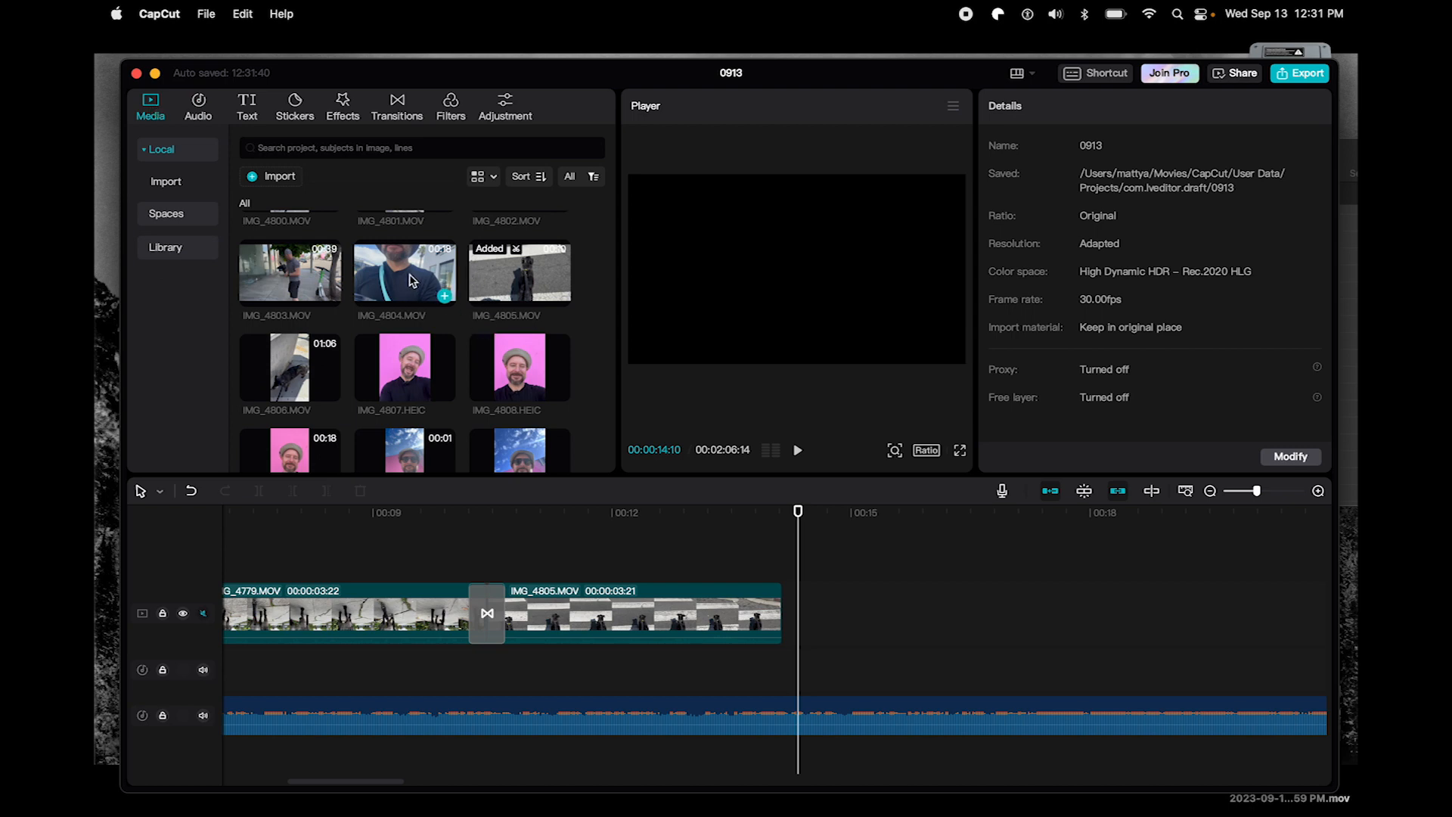
scroll(301, 275, "up", 2)
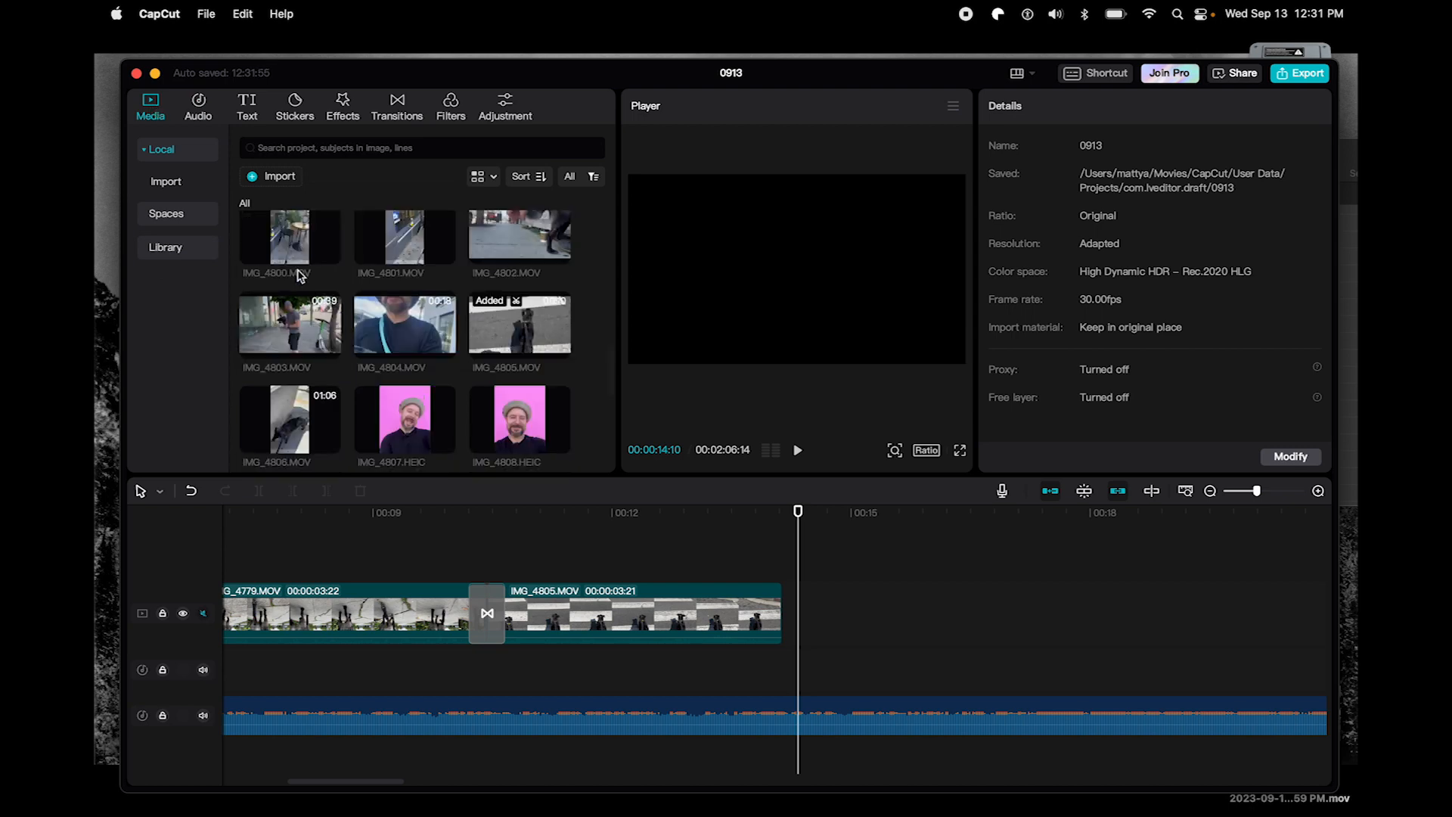
scroll(301, 276, "up", 4)
scroll(300, 275, "up", 5)
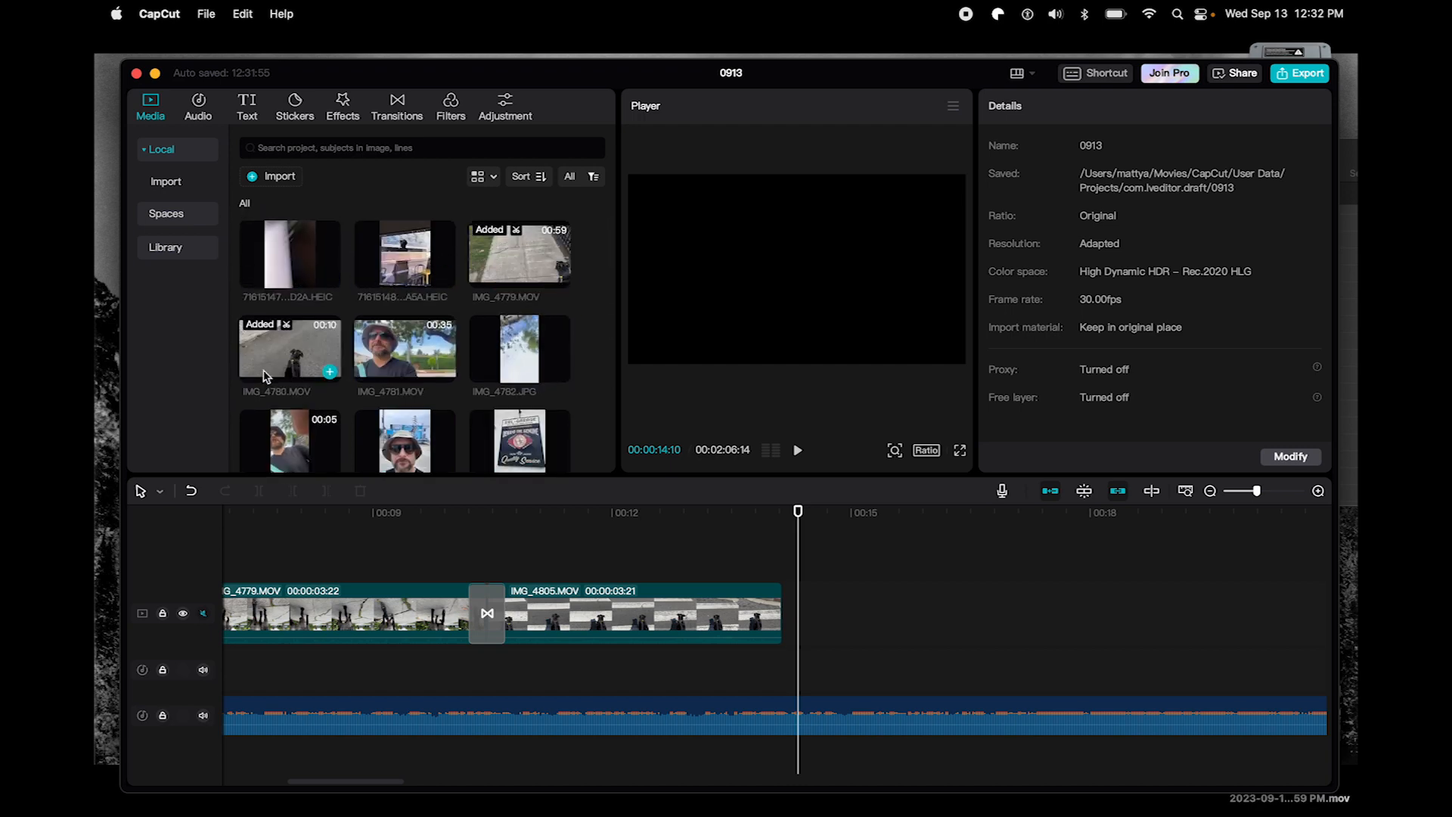
scroll(402, 401, "down", 5)
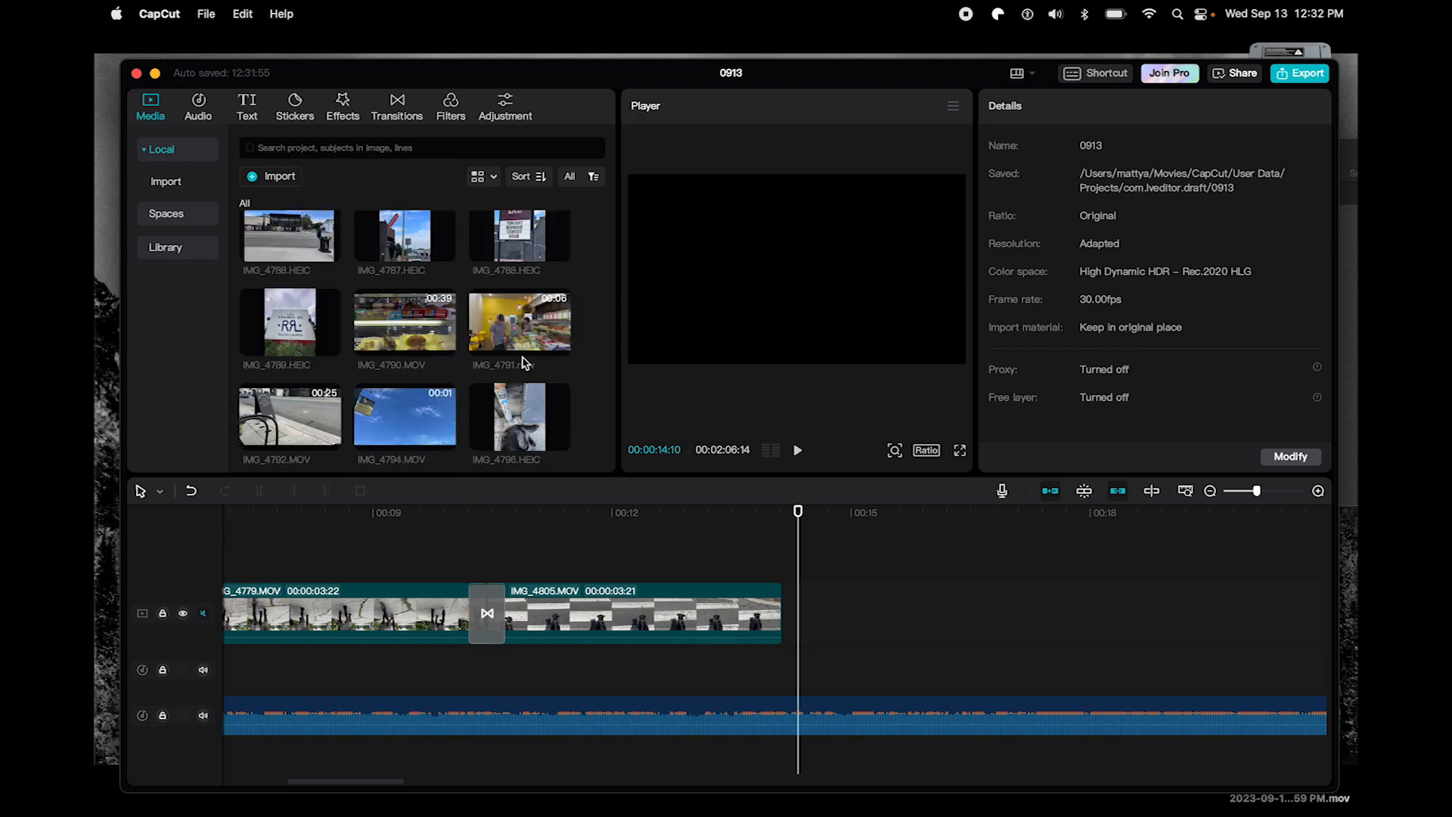
scroll(525, 363, "down", 2)
left_click(436, 298)
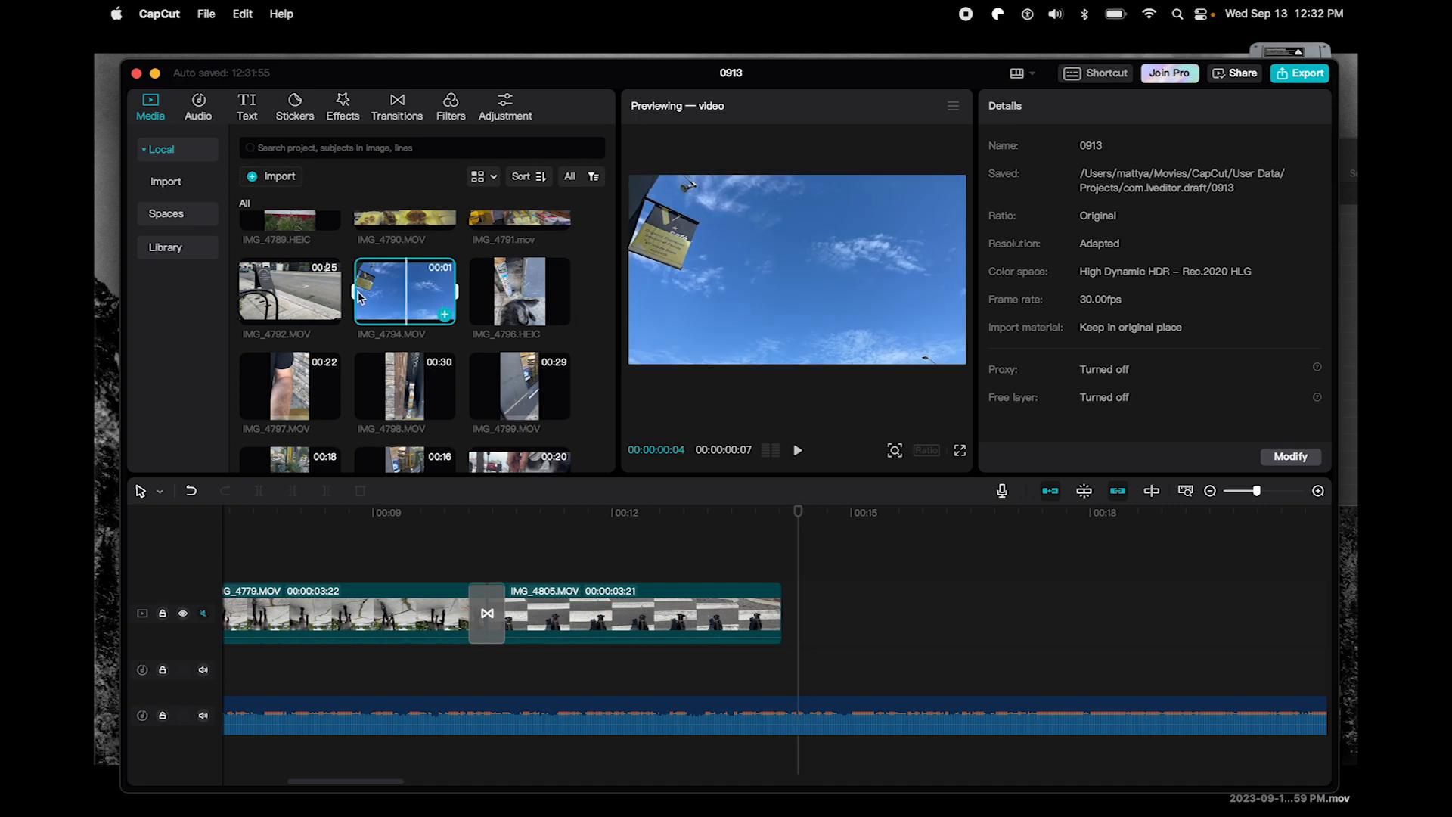
left_click(291, 295)
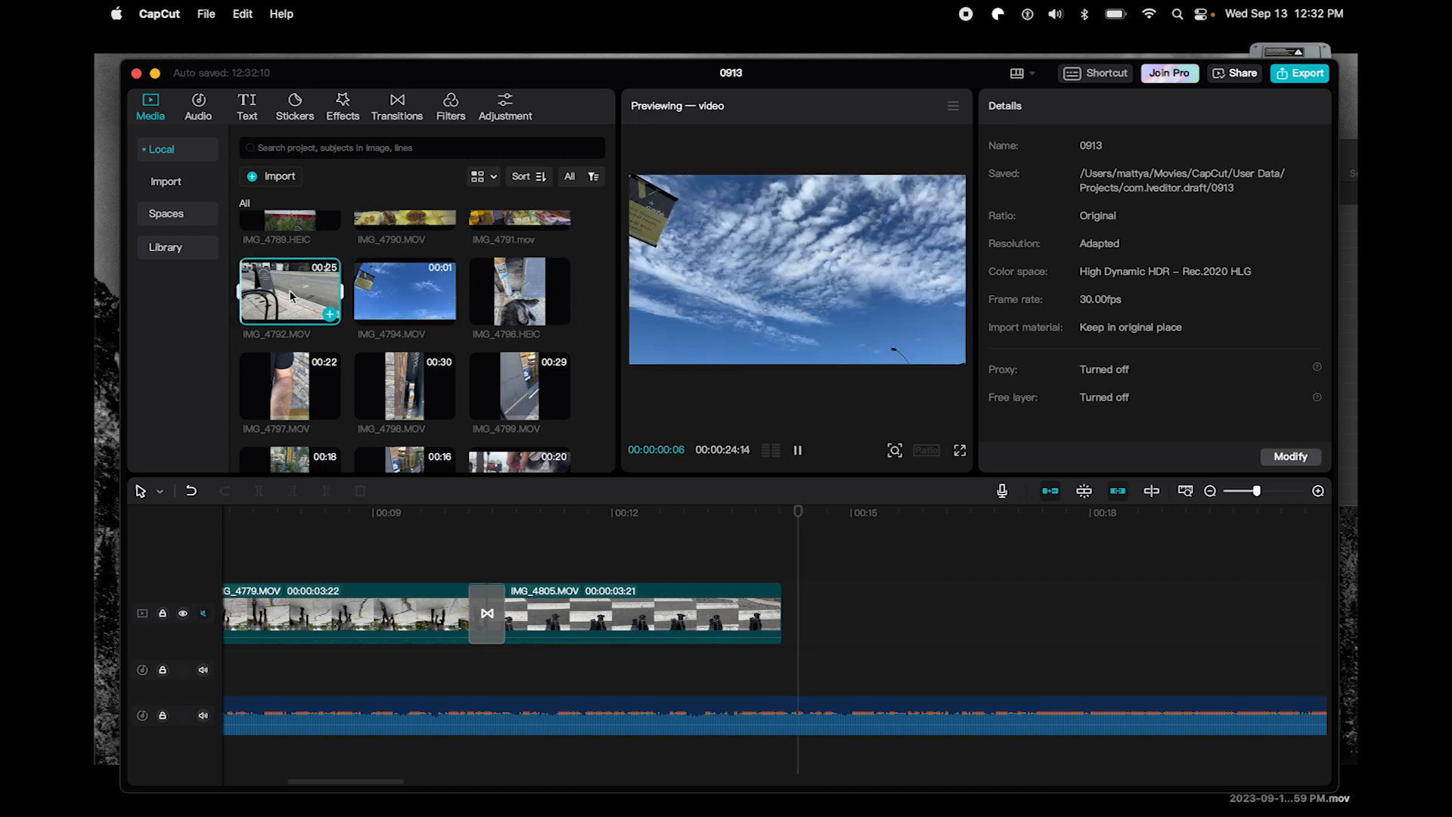
key("space")
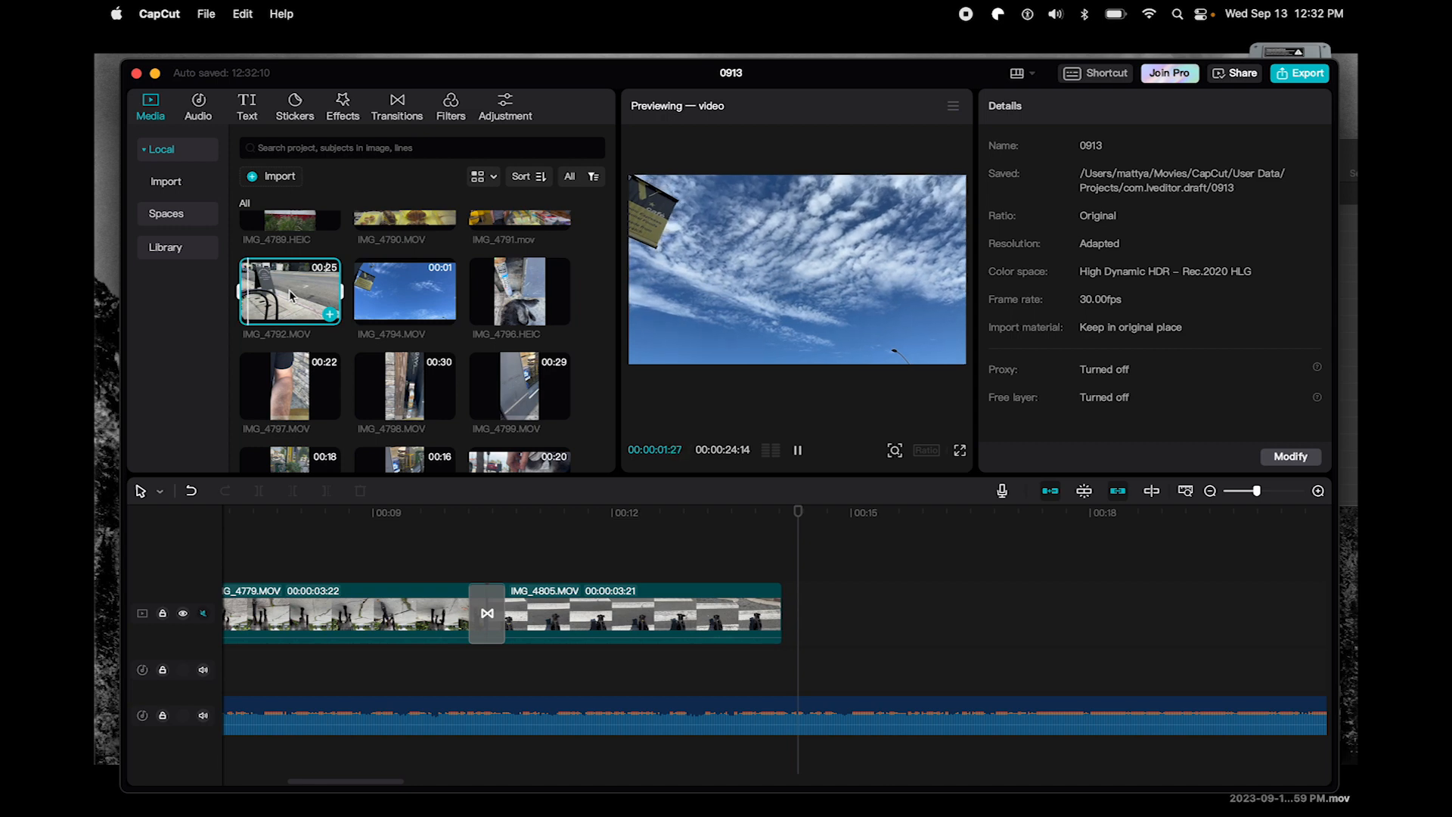
key("space")
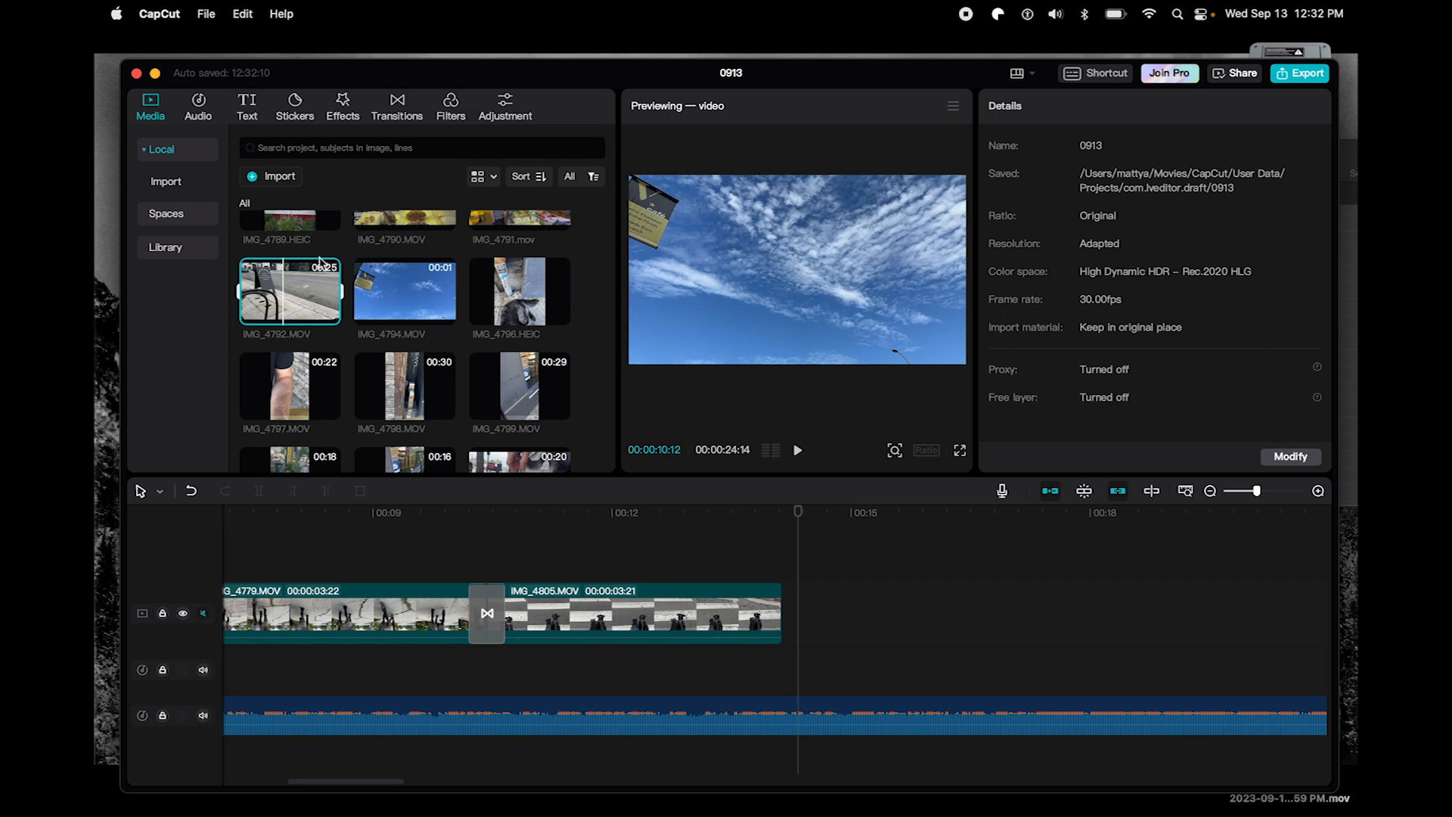
- Append IMG_4792.MOV after IMG_4805.MOV, adapt it to the HDR project color space without further reminders, and play it briefly
left_click_drag(302, 285, 783, 615)
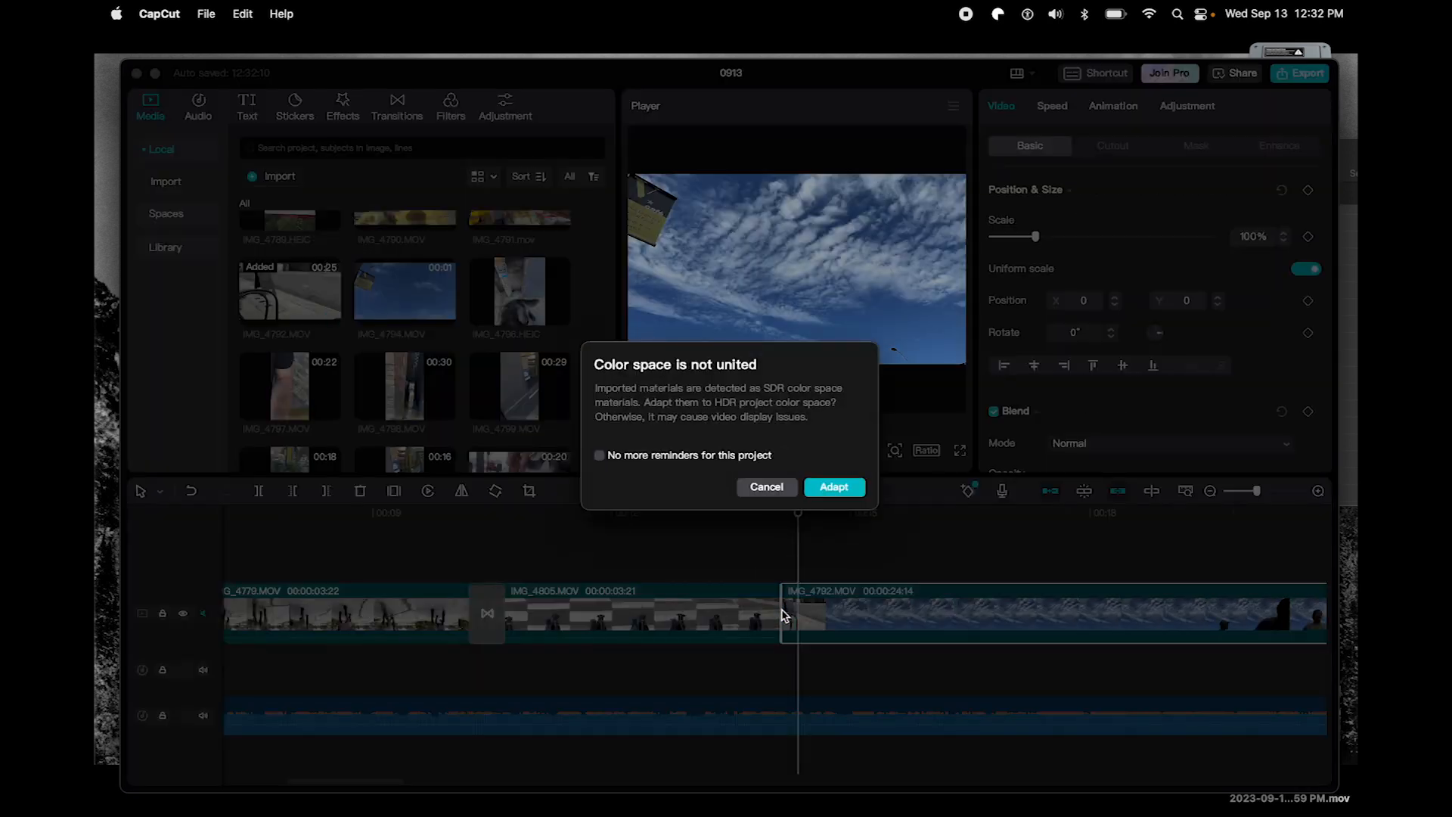
left_click(741, 457)
left_click(834, 486)
key("space")
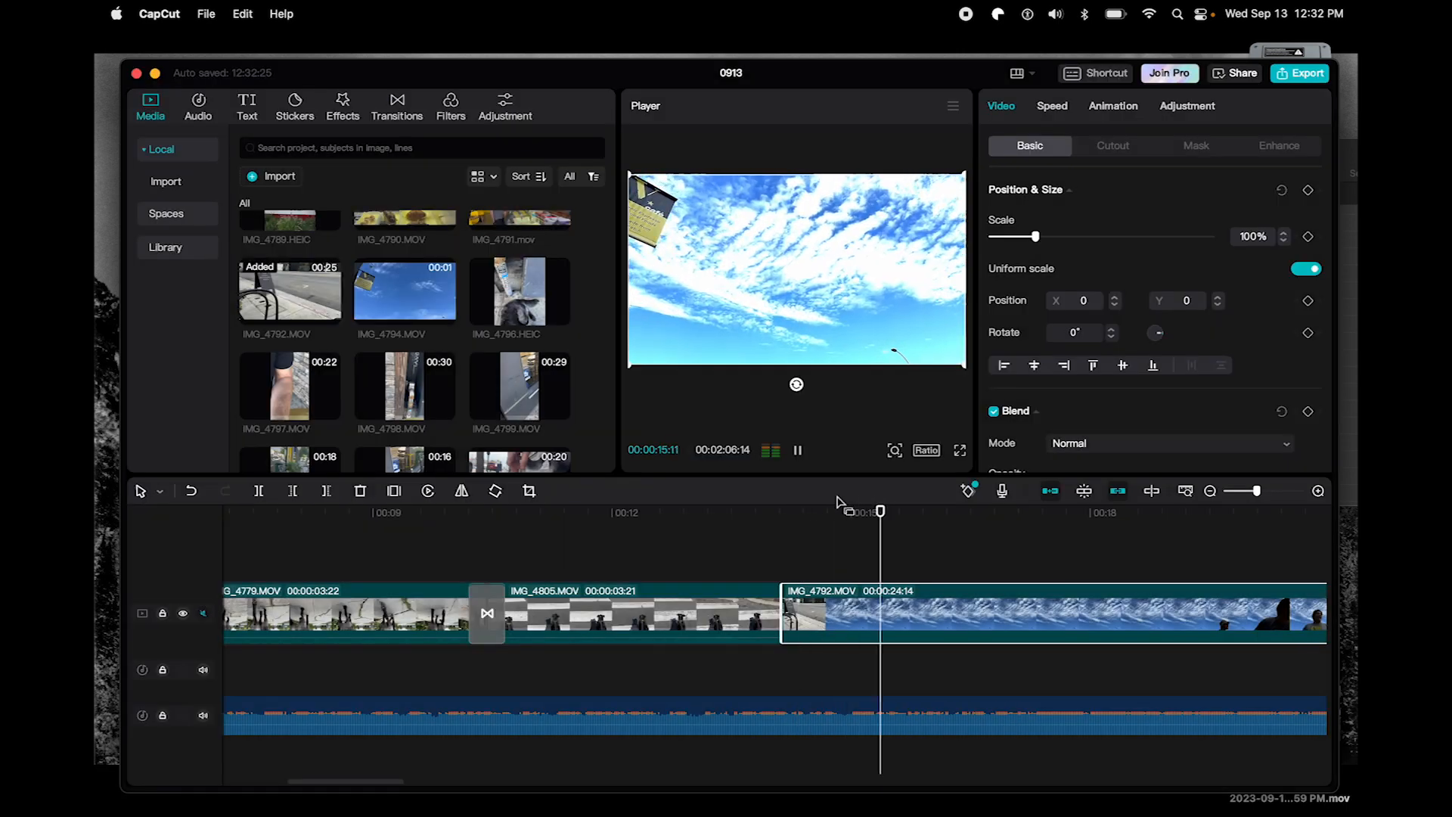
key("space")
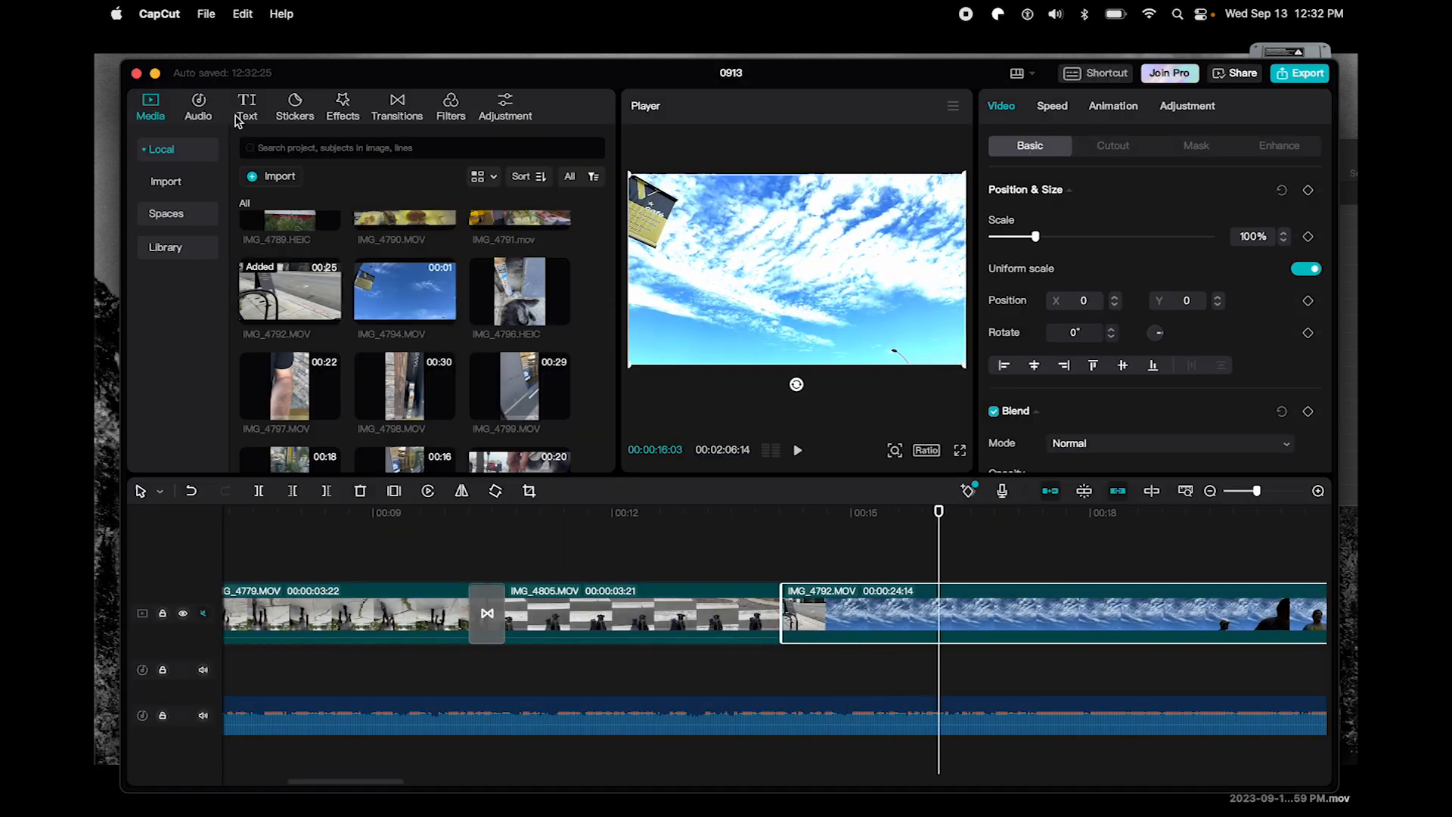
- Add a default text at the start of the timeline reading "I LOVE MY" with "DOG" on a second line
key("Up")
key("Up")
key("Up")
key("Up")
key("Up")
key("Up")
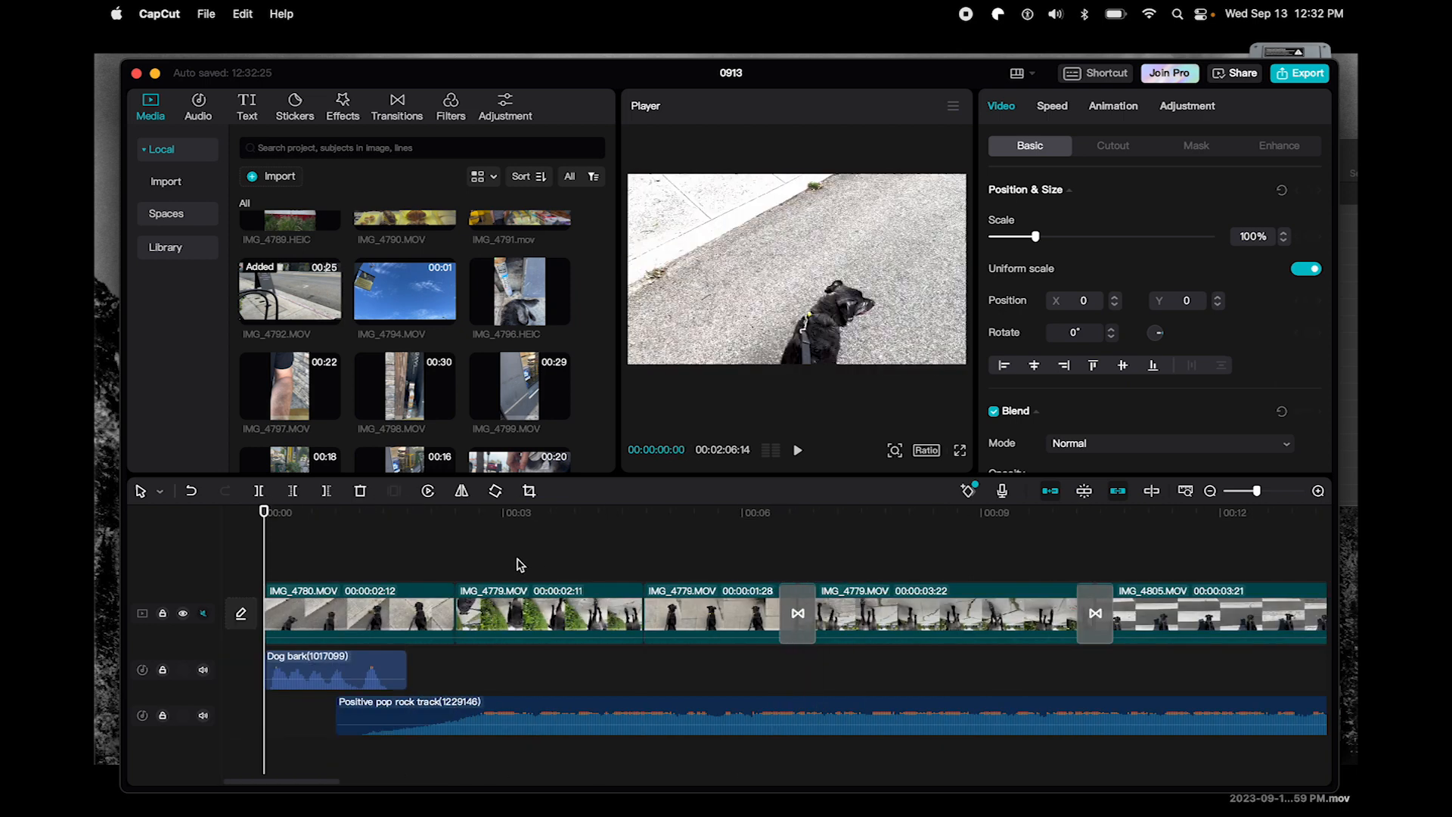
left_click(247, 108)
mouse_move(266, 203)
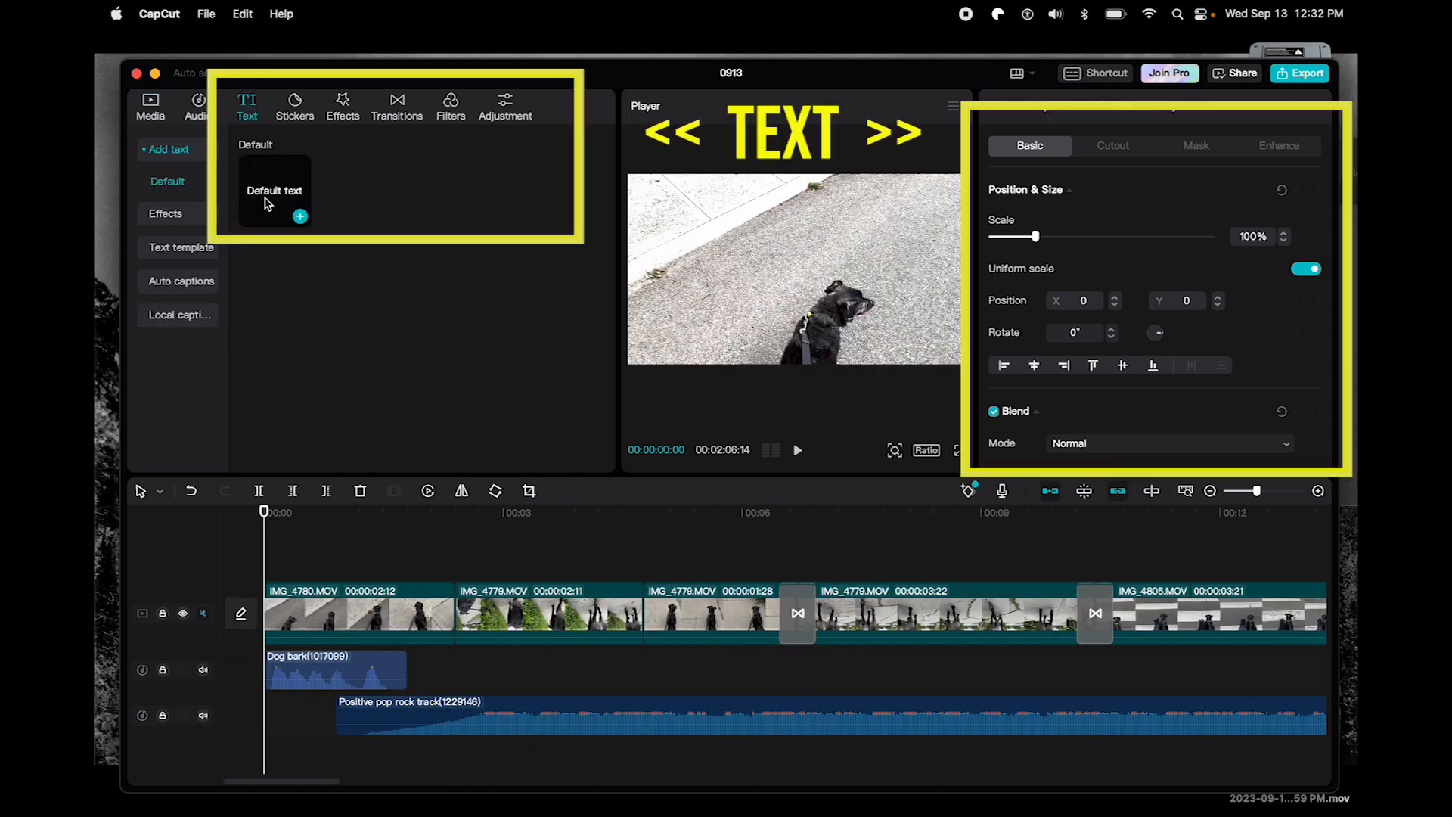
left_click(300, 217)
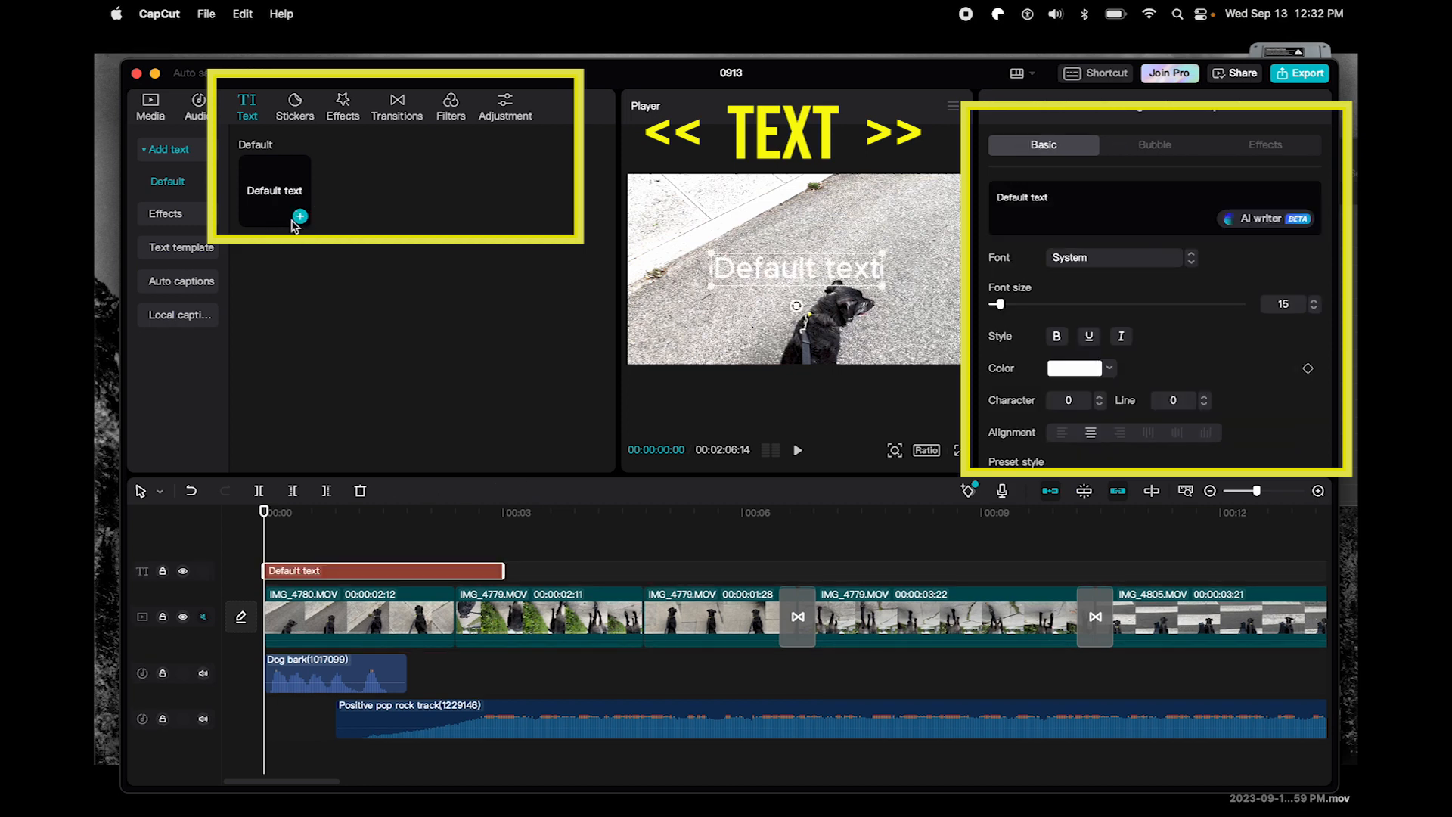
double_click(816, 273)
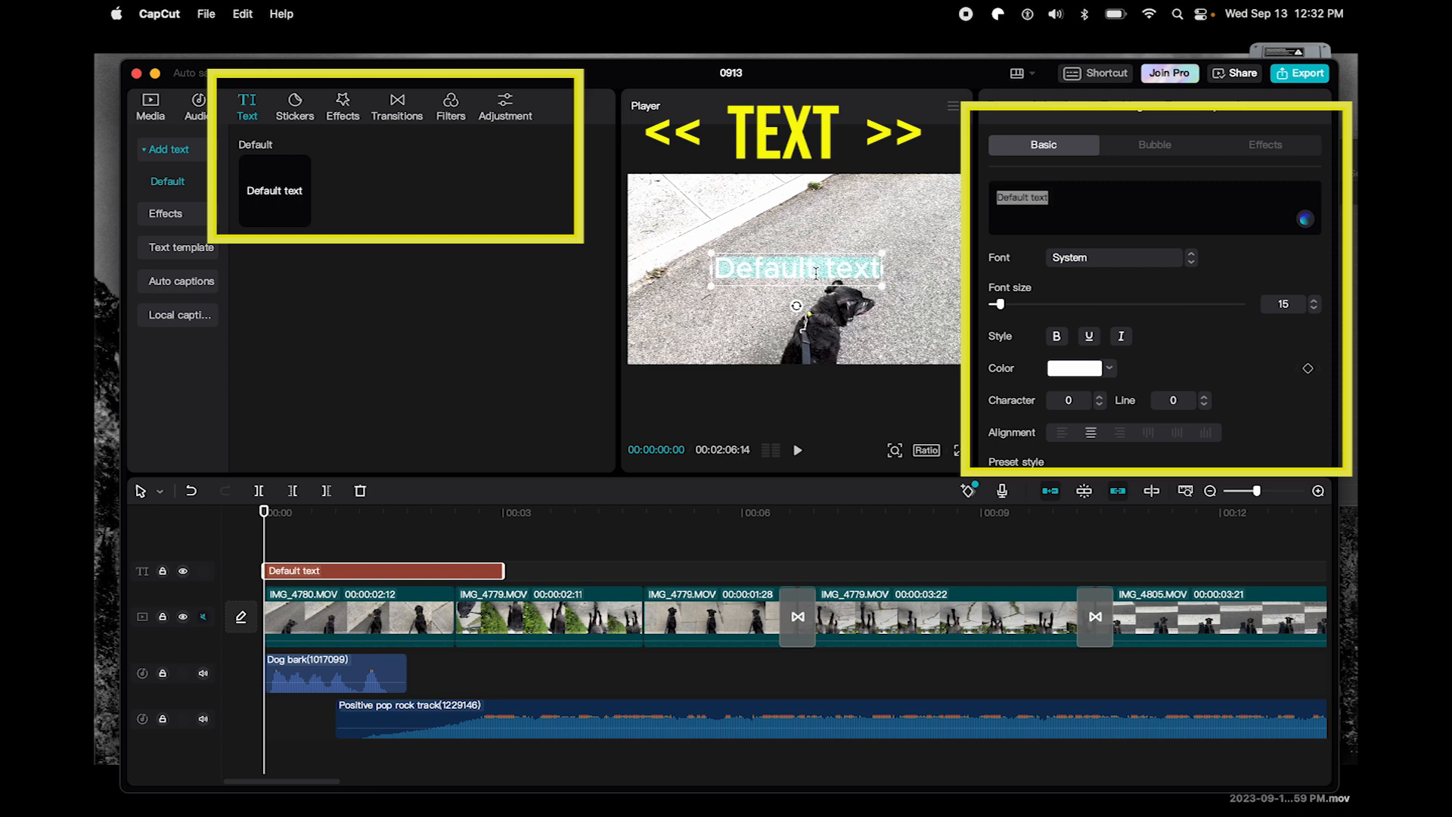
type("I LOVE MY DOG")
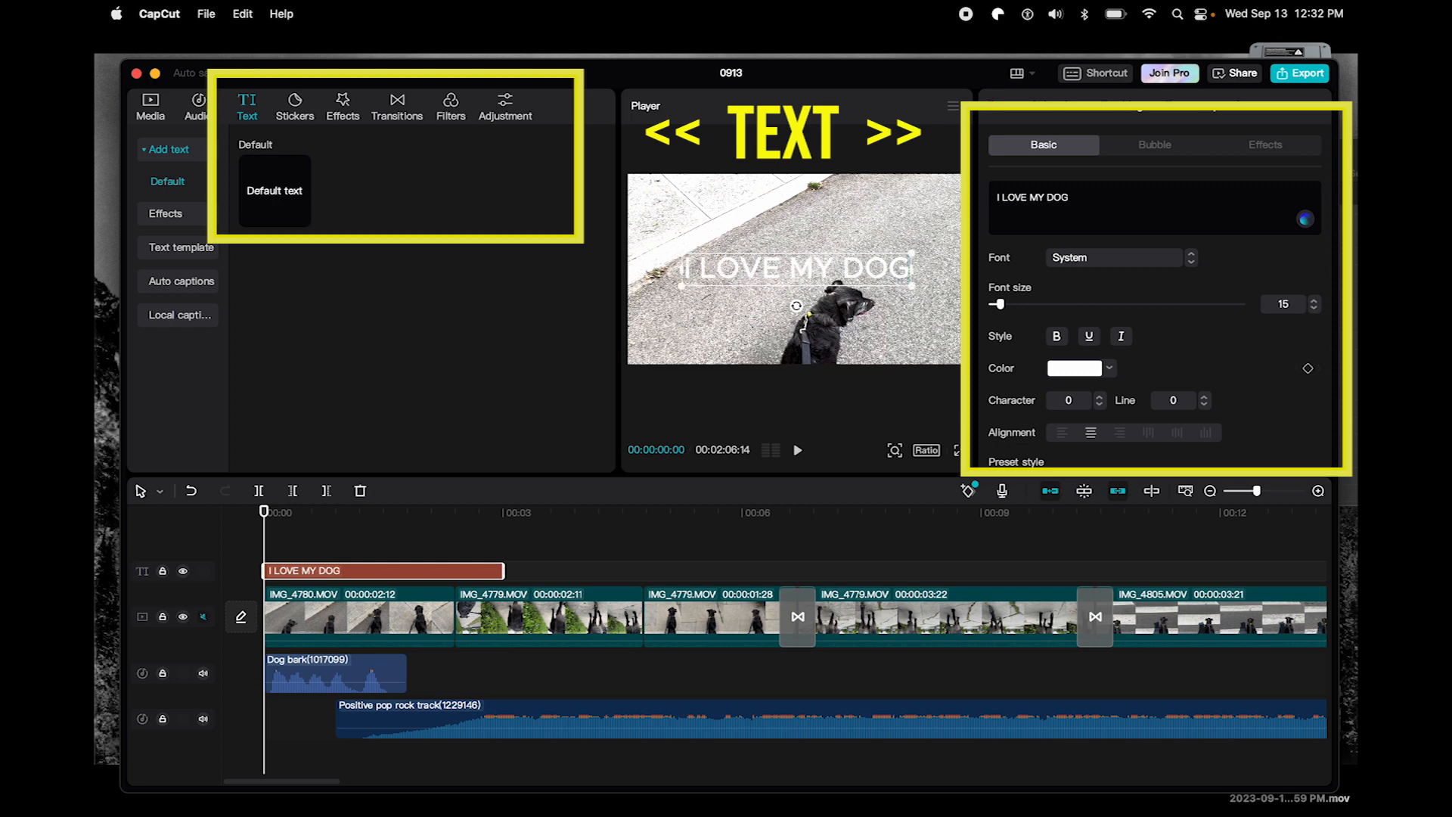
key("Return")
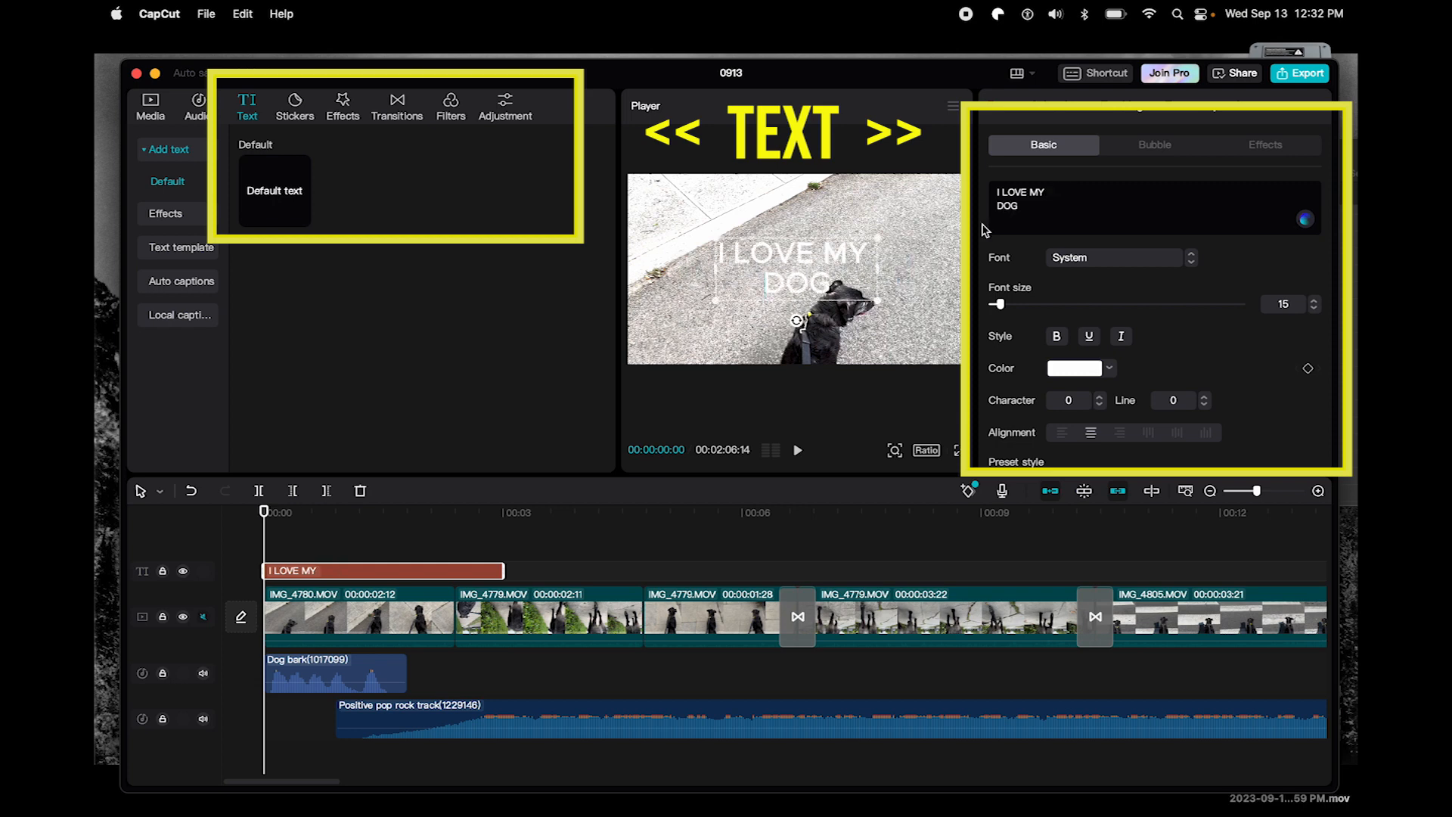
- Set only the word DOG to font size 42 in the Jovial font
left_click_drag(1025, 205, 995, 202)
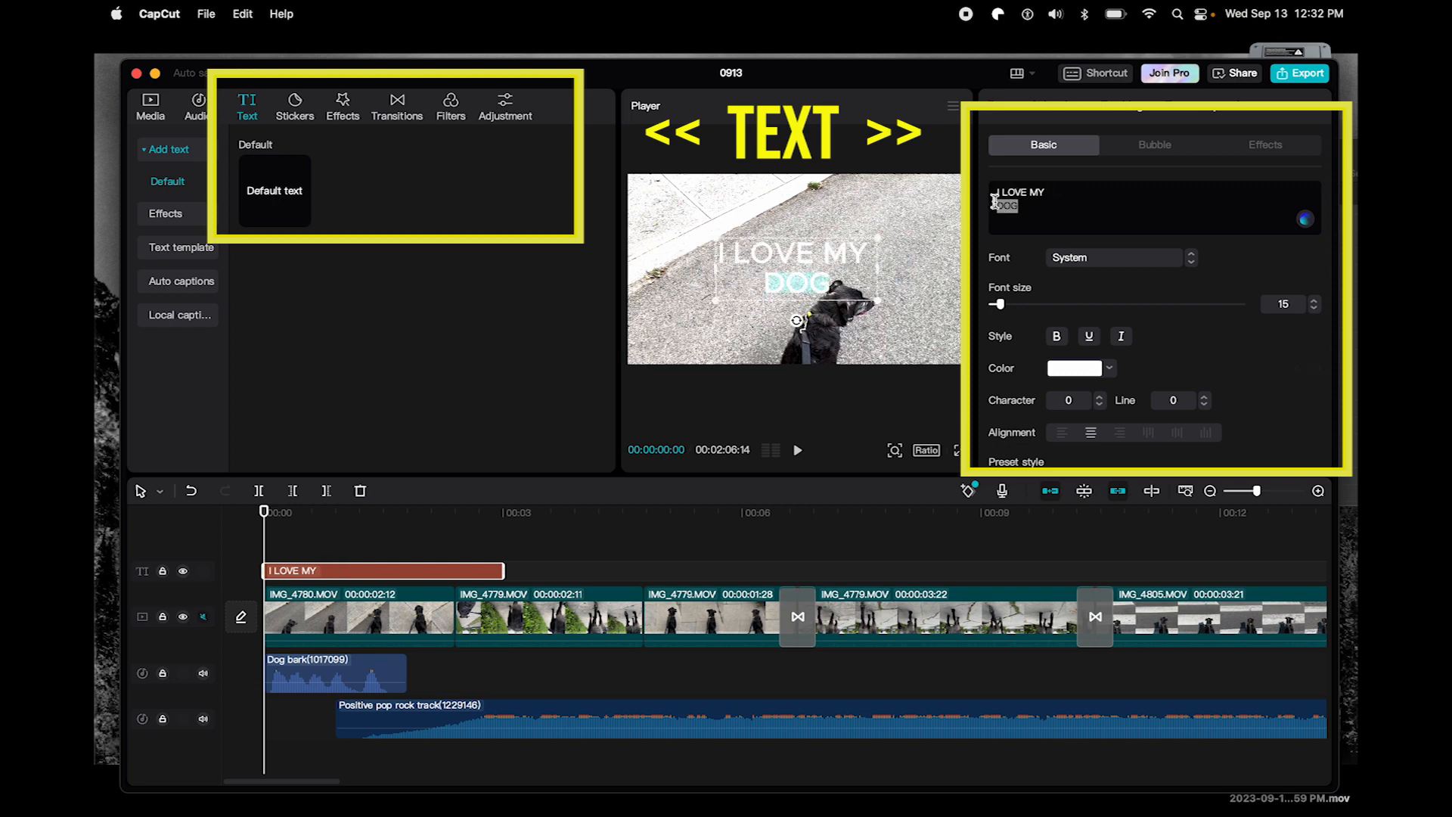
left_click_drag(1011, 306, 1024, 309)
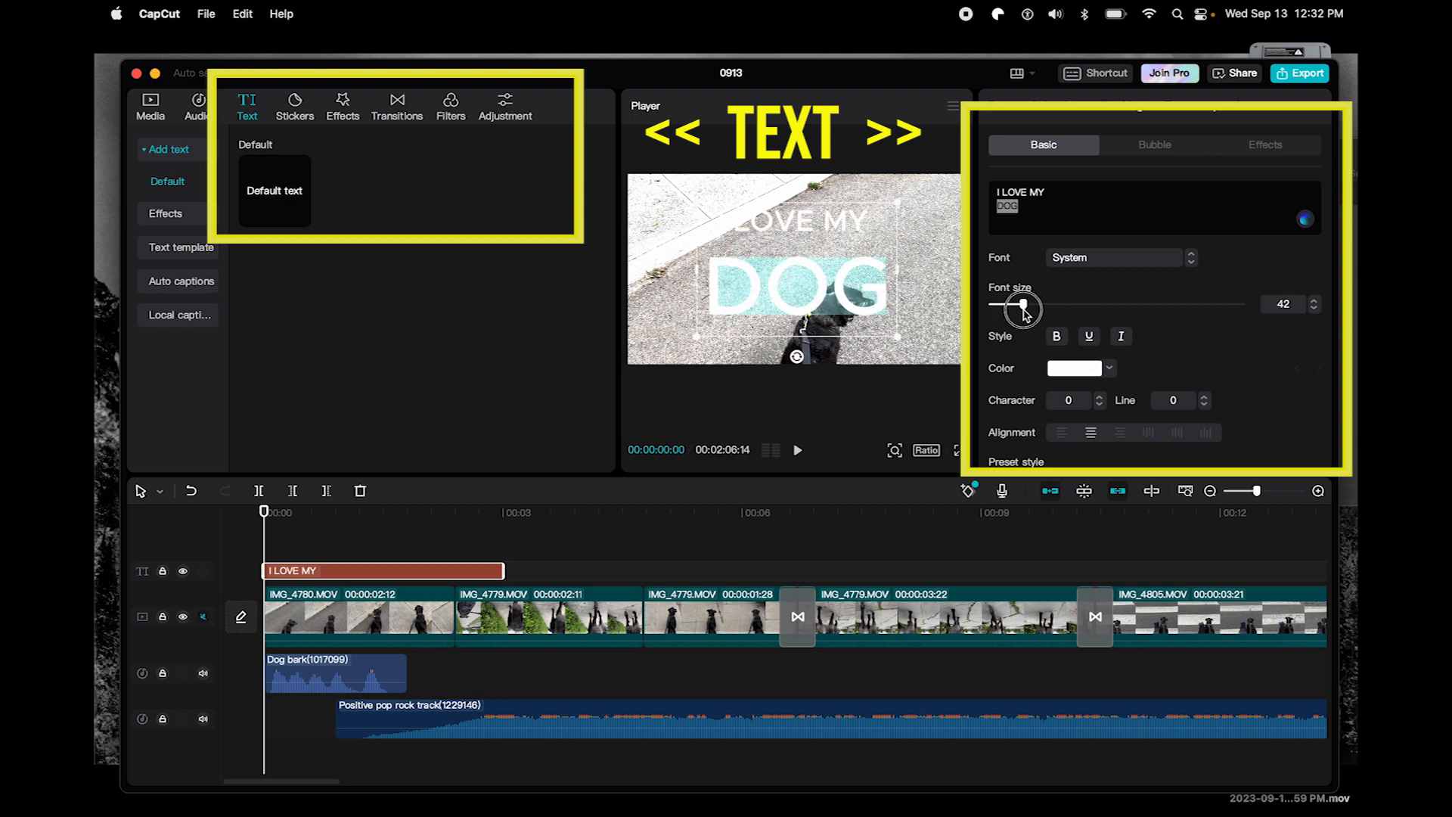
left_click(1099, 260)
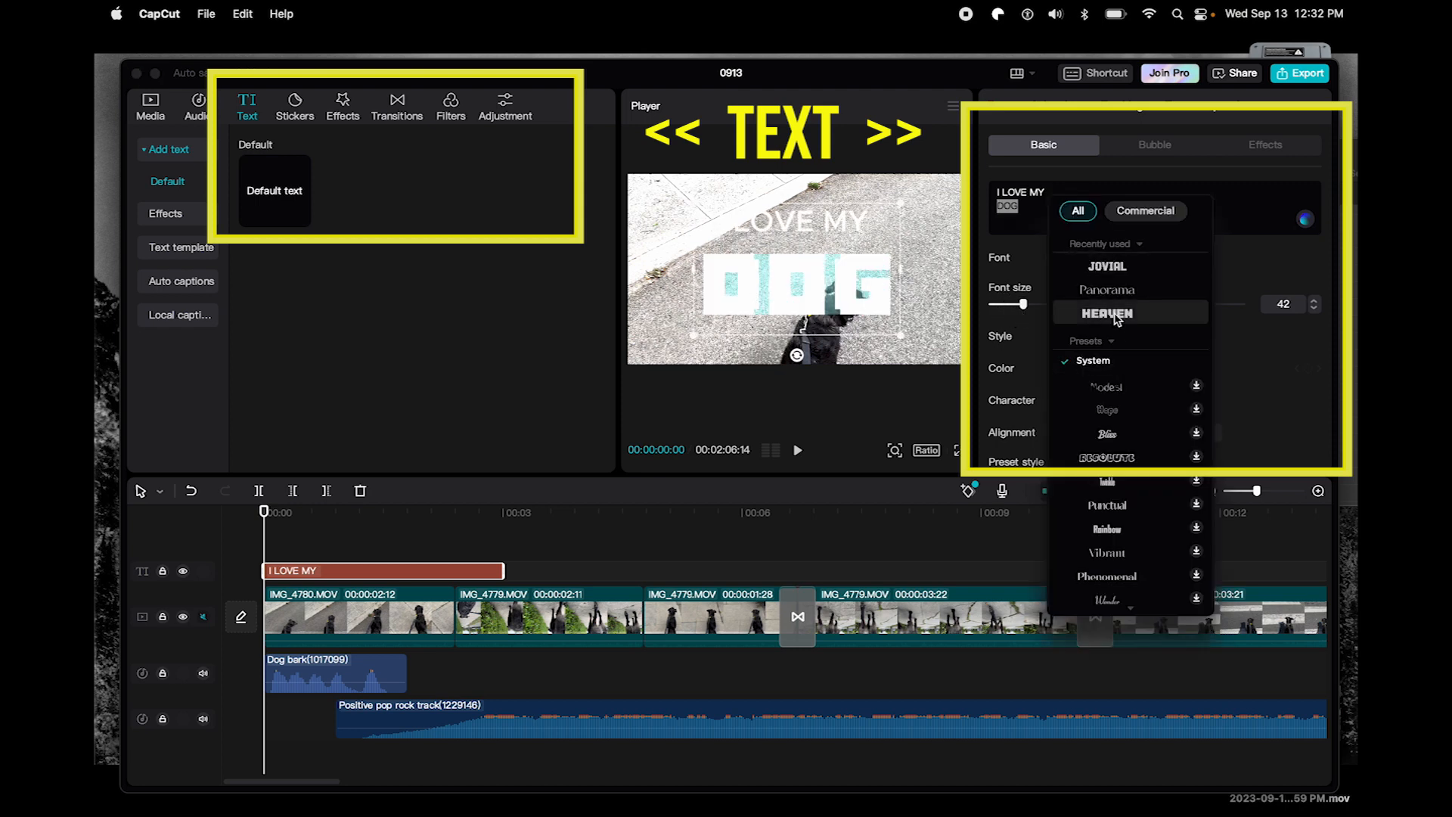
left_click(1122, 266)
- Apply the Jovial font and font size 26 to the whole title text
left_click(1075, 194)
key("super+a")
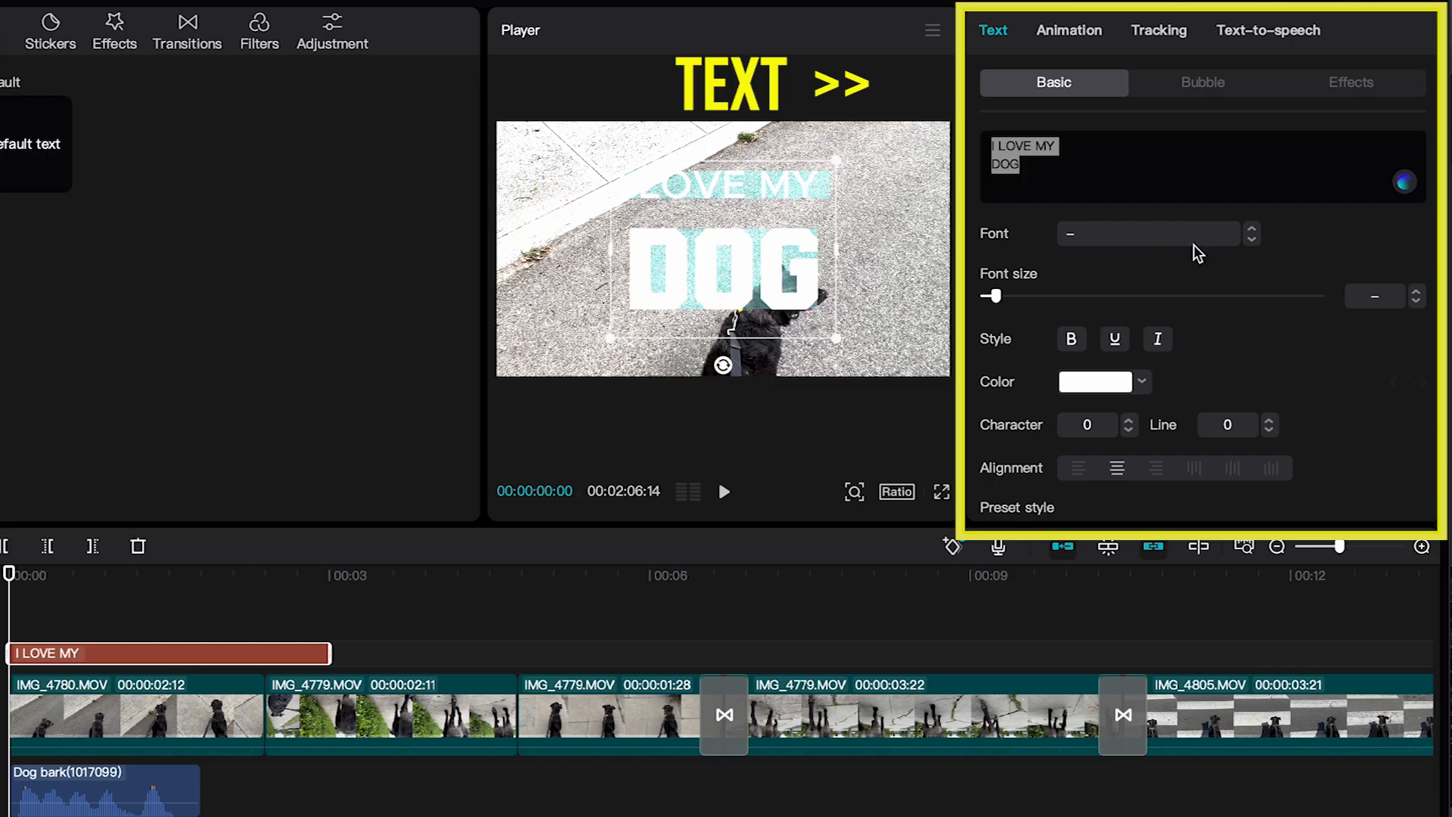
left_click(1148, 266)
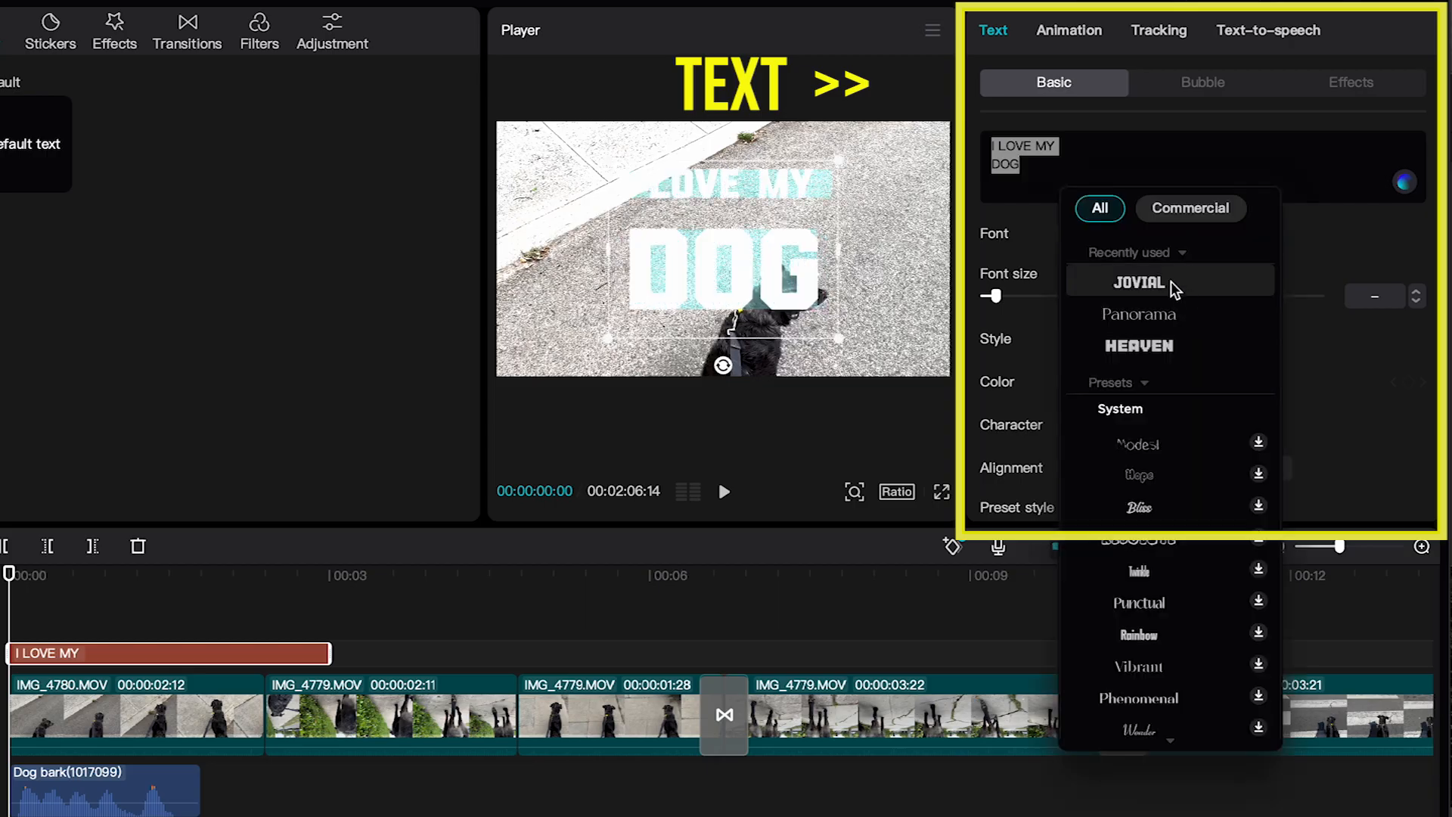
left_click(1175, 286)
left_click_drag(996, 297, 1009, 297)
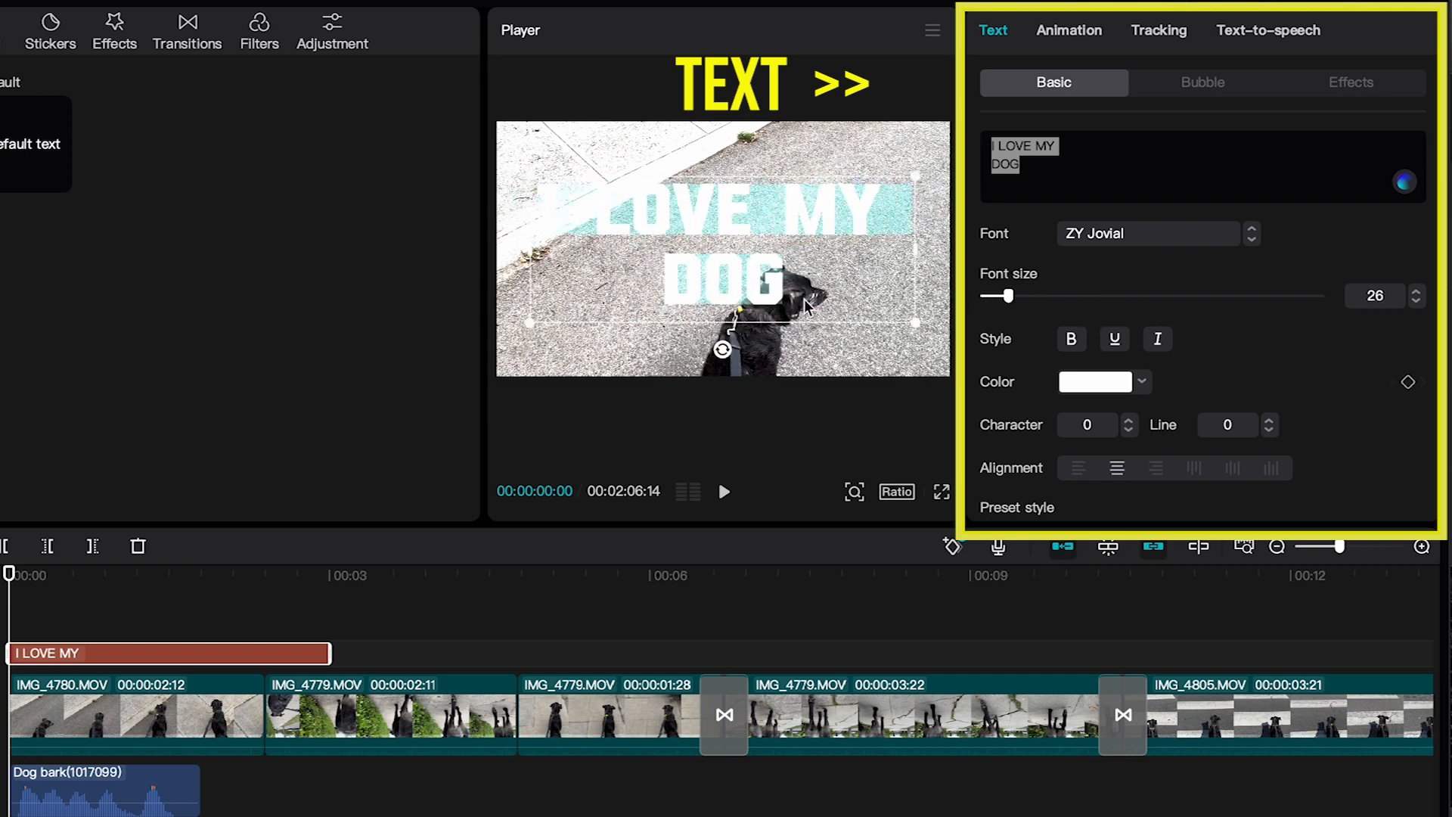
- Select only the word DOG in the title, enlarge it to font size 66, and look through the remaining basic text settings
left_click(675, 281)
double_click(675, 281)
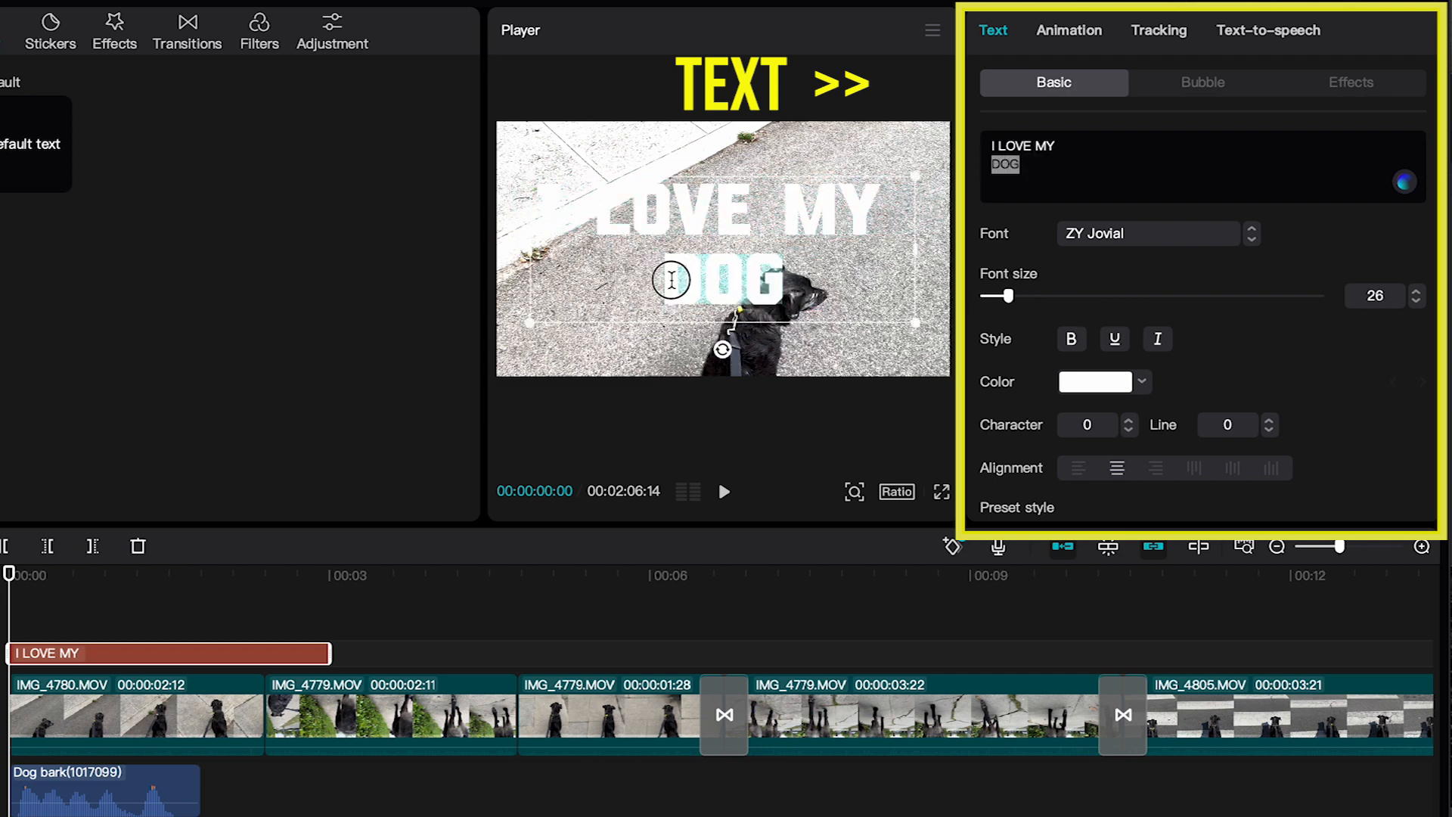
left_click_drag(1008, 295, 1054, 296)
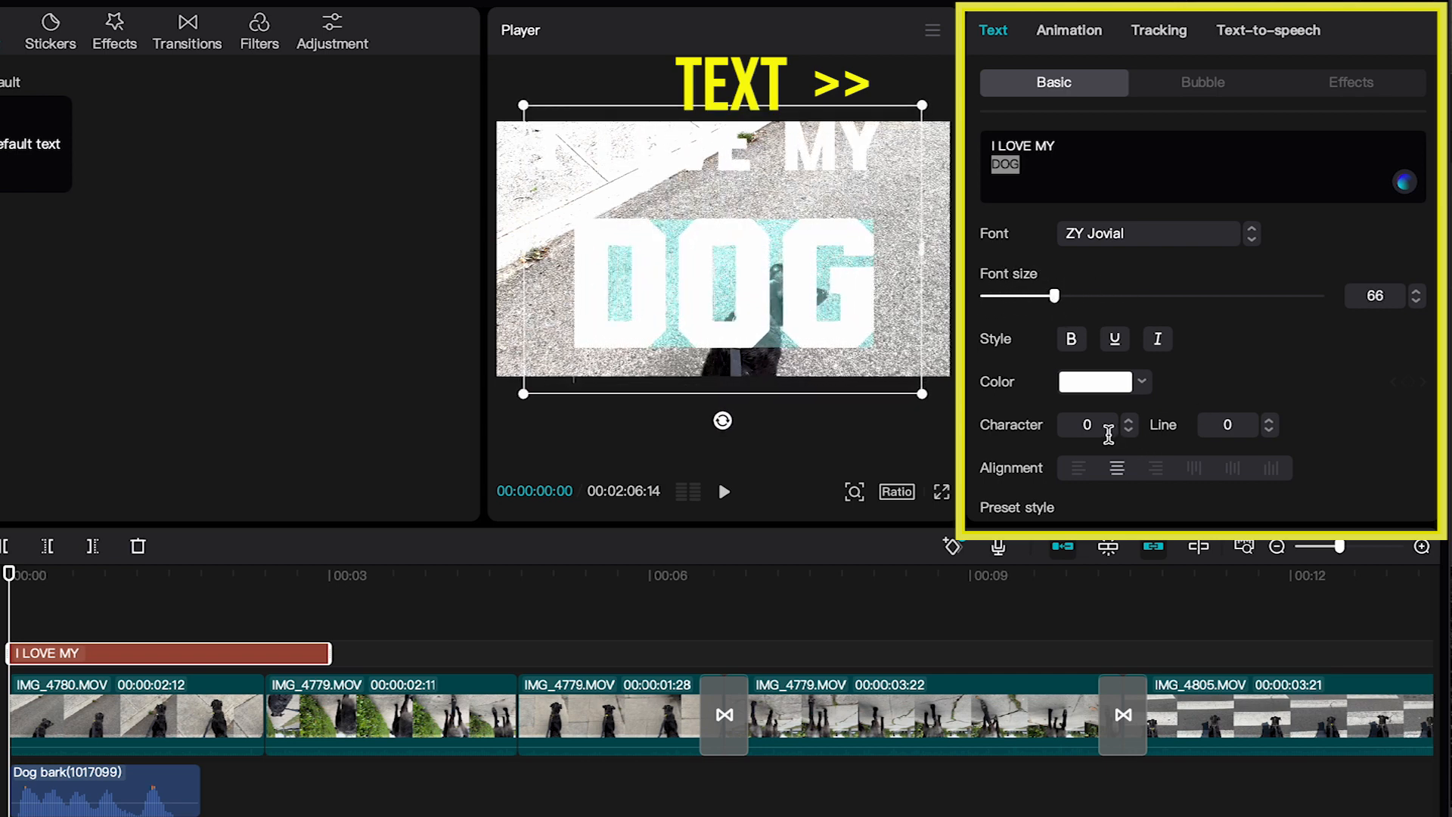
scroll(1218, 428, "down", 5)
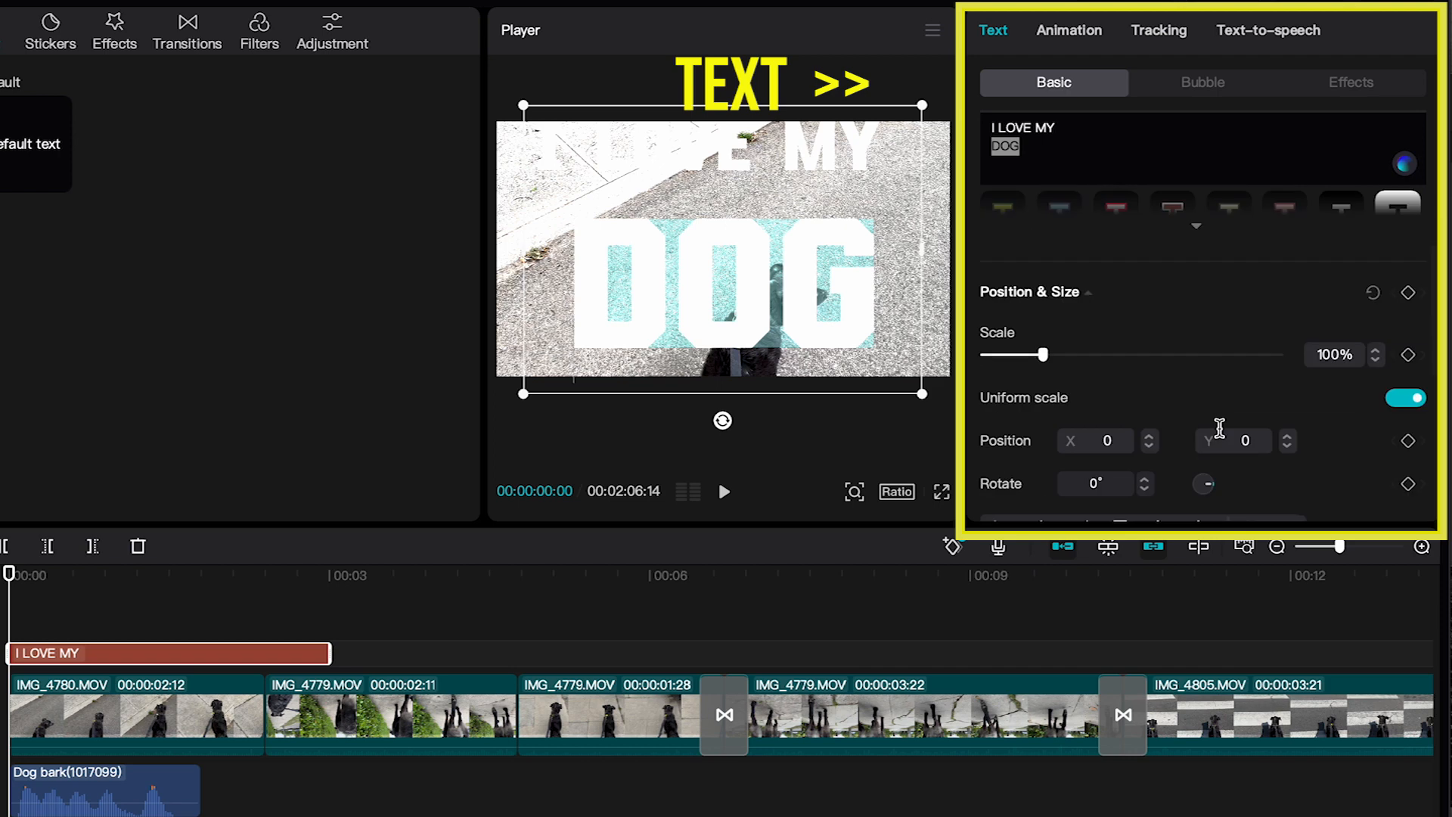
scroll(1219, 428, "down", 1)
scroll(1219, 428, "down", 5)
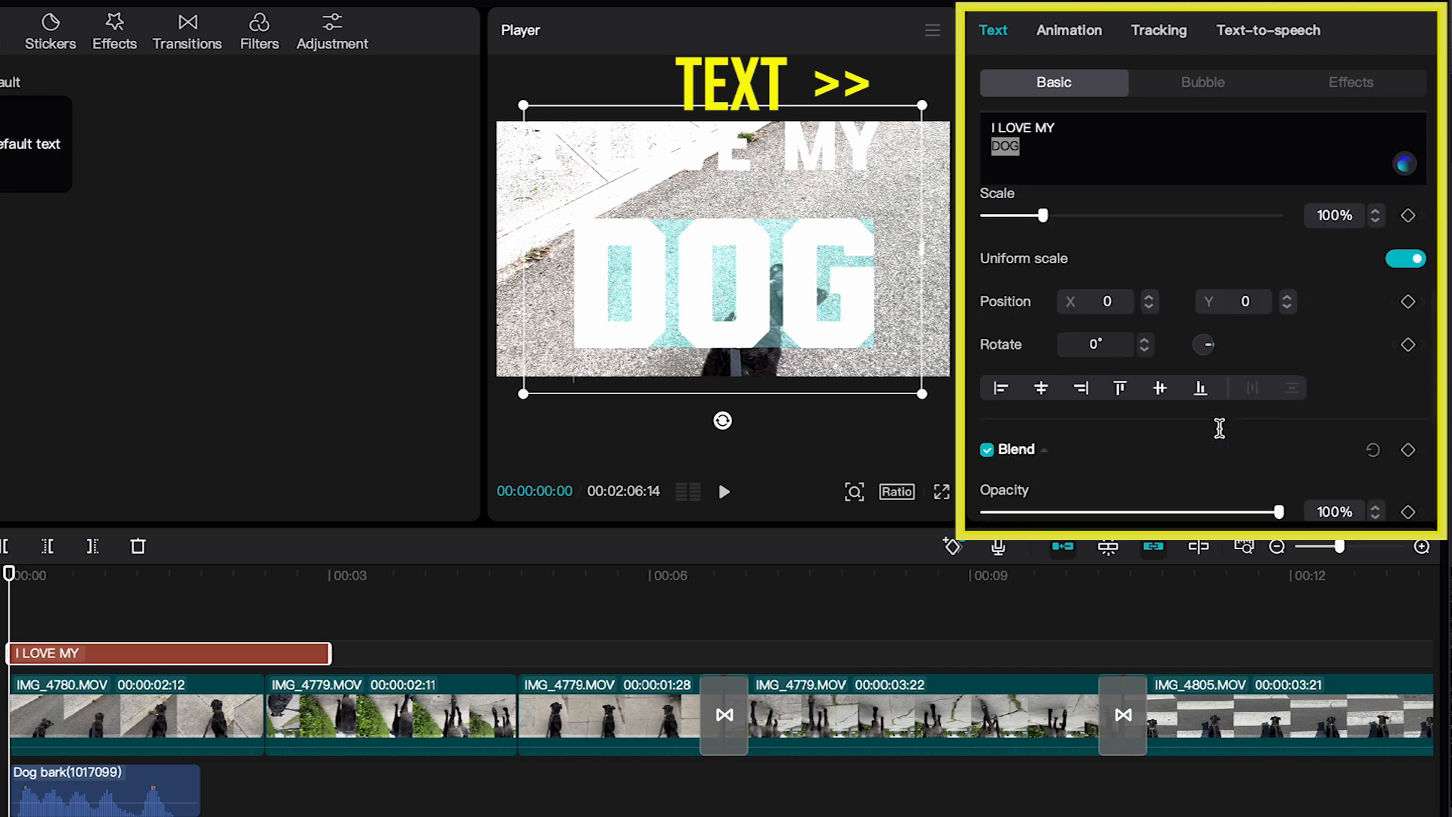
scroll(1219, 428, "down", 10)
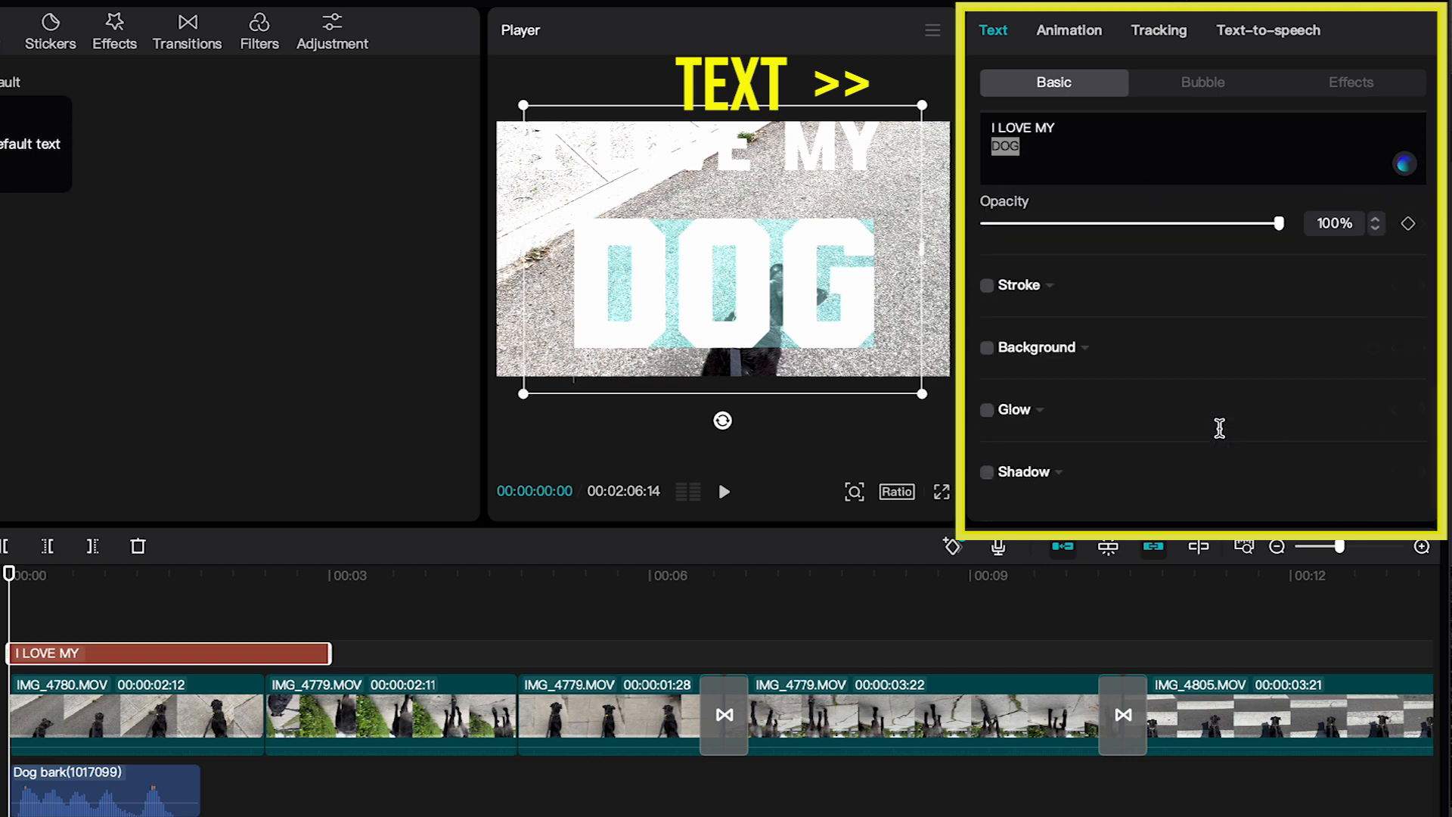
scroll(1220, 428, "up", 15)
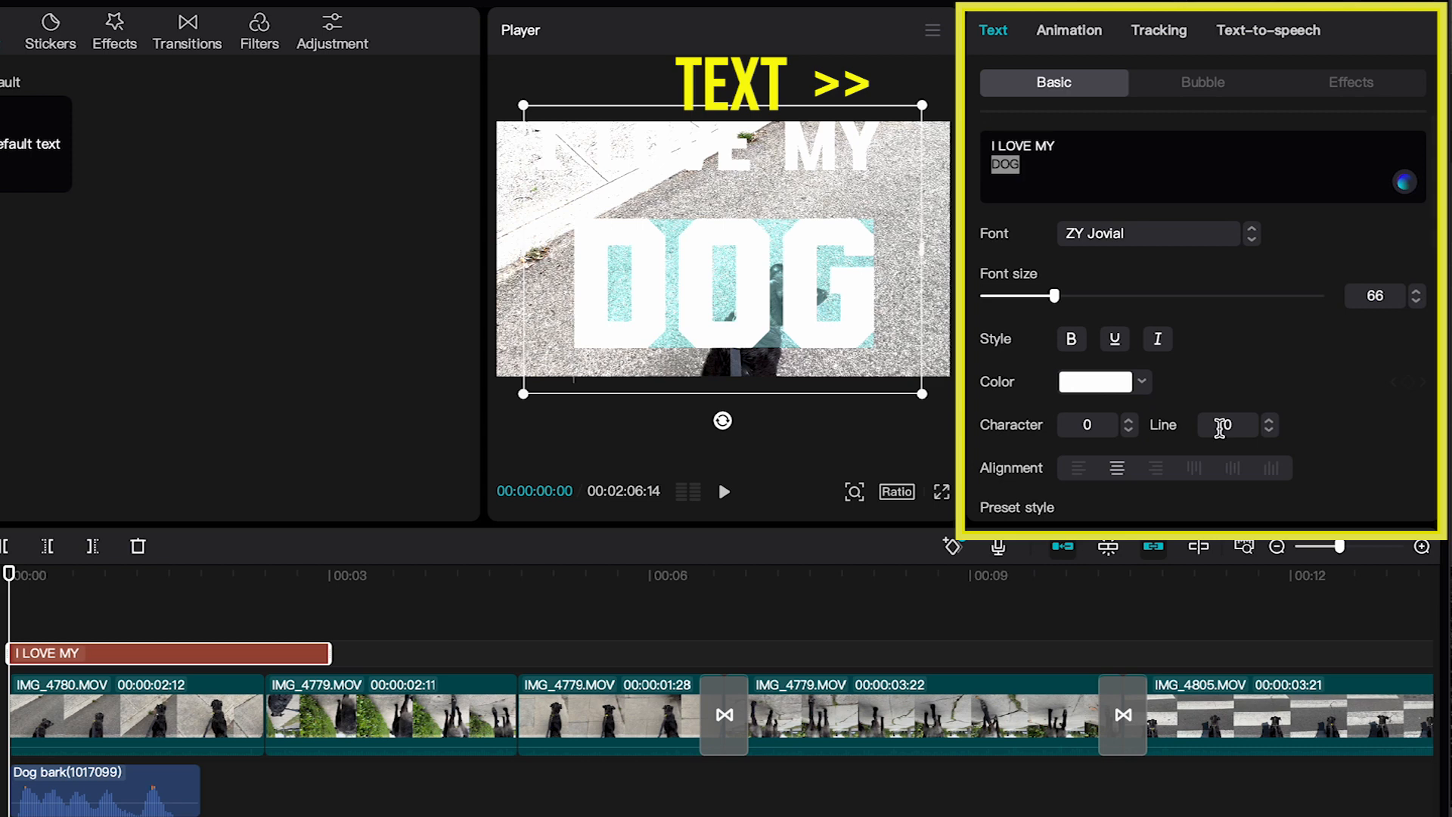
- Set the title's line spacing to -5 and align its two lines to the left
left_click(1269, 420)
left_click(1270, 420)
left_click(1270, 419)
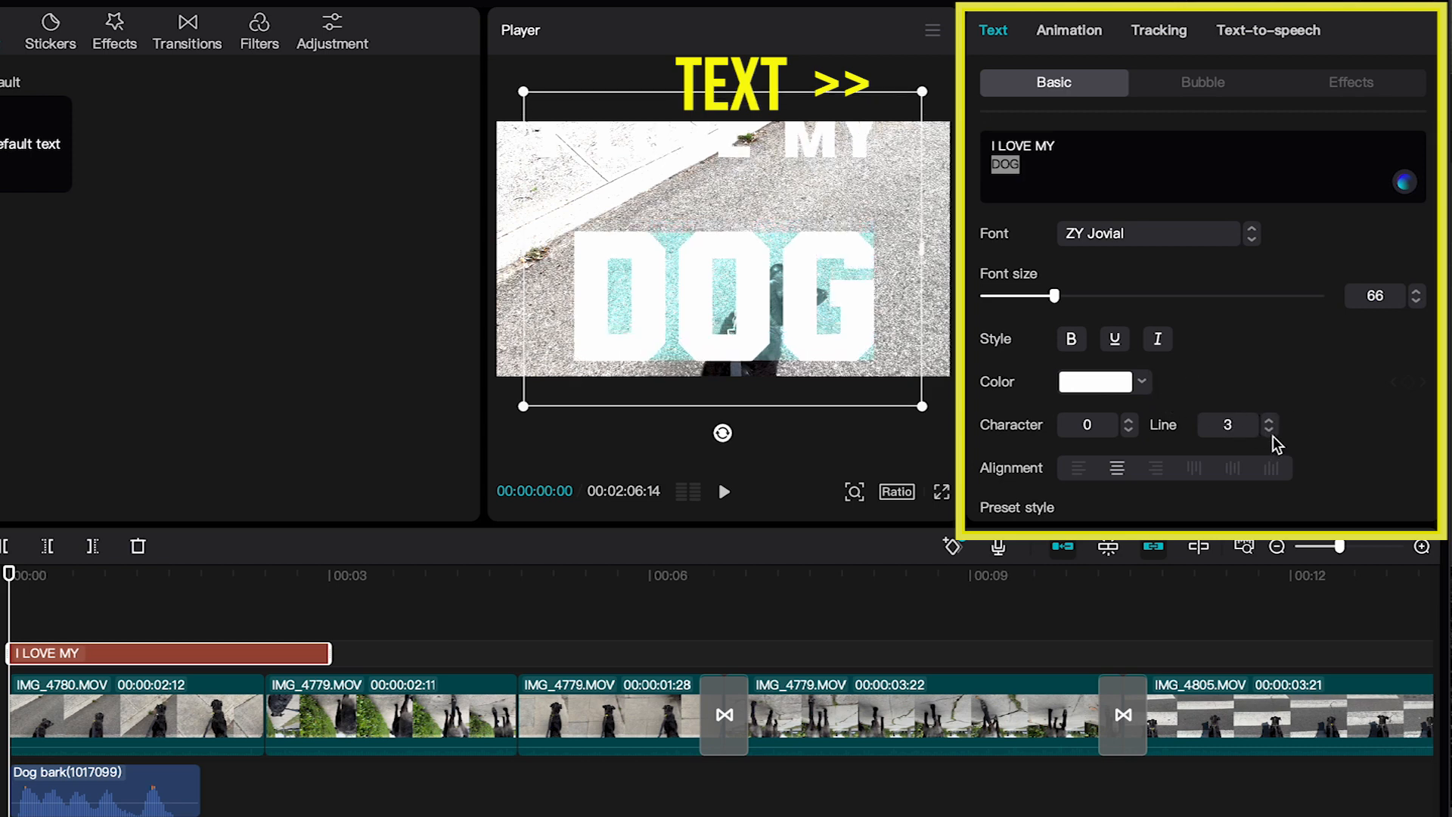
left_click(1269, 430)
left_click(1270, 431)
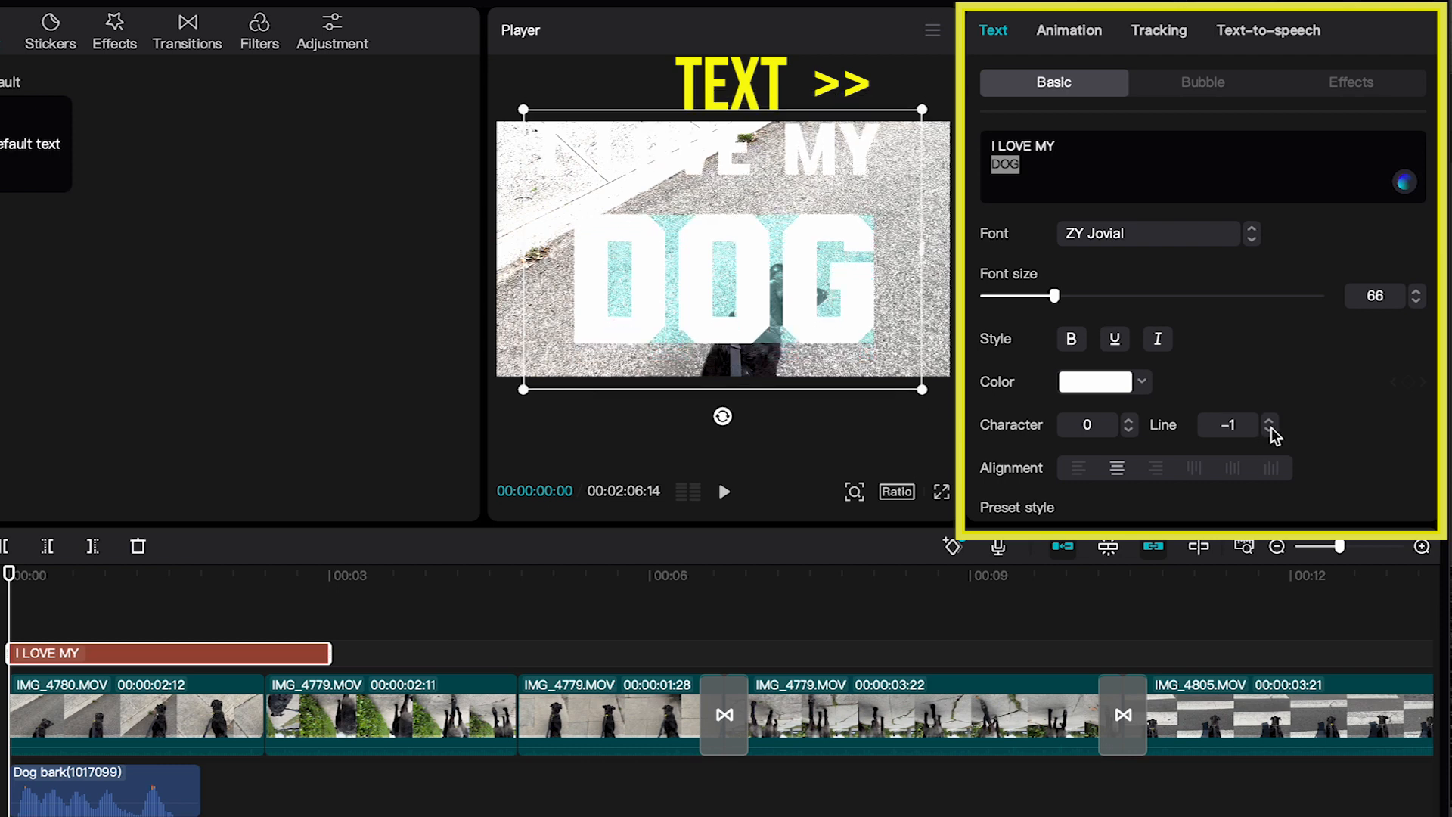
left_click(1269, 431)
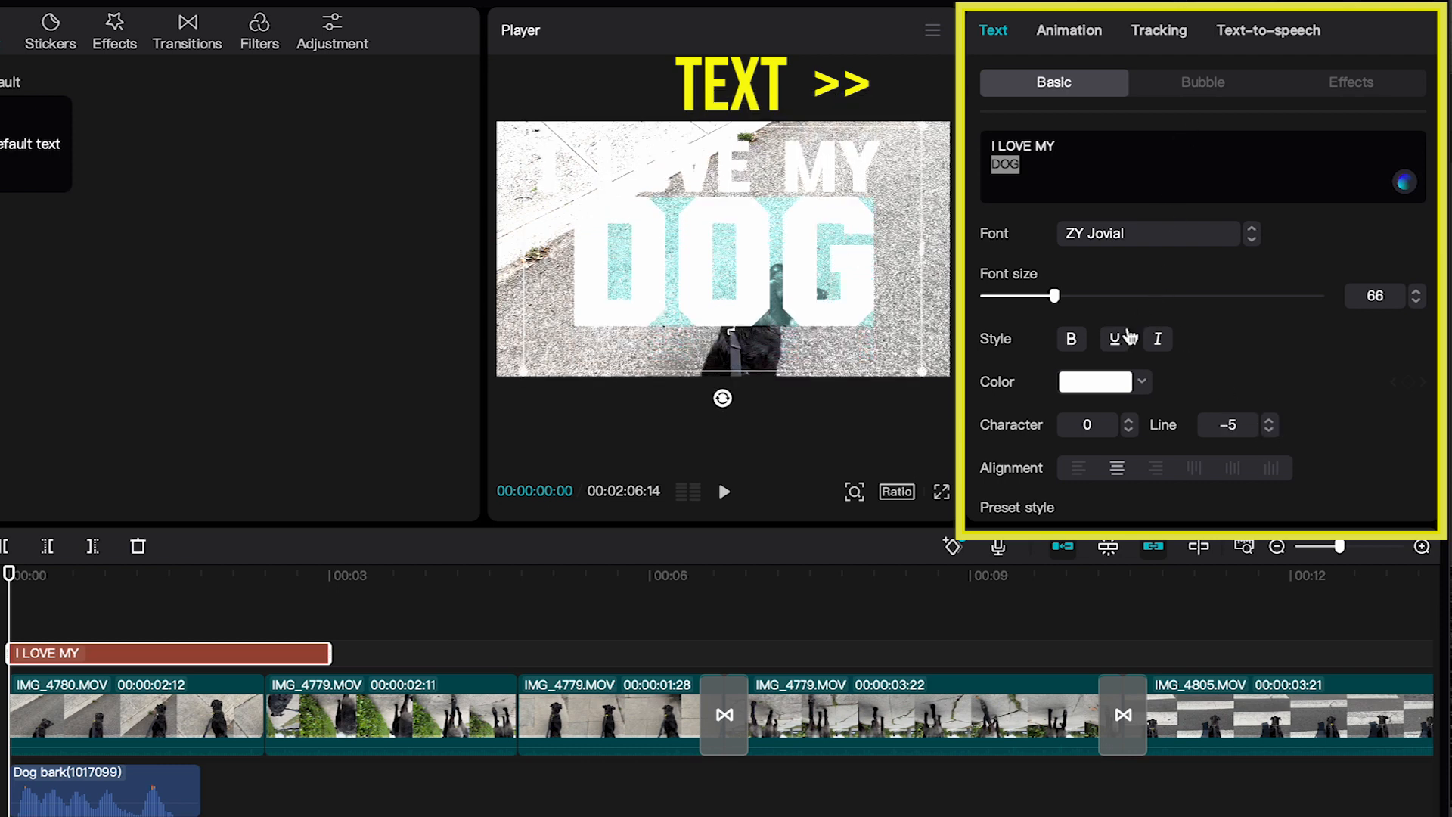
left_click(1084, 472)
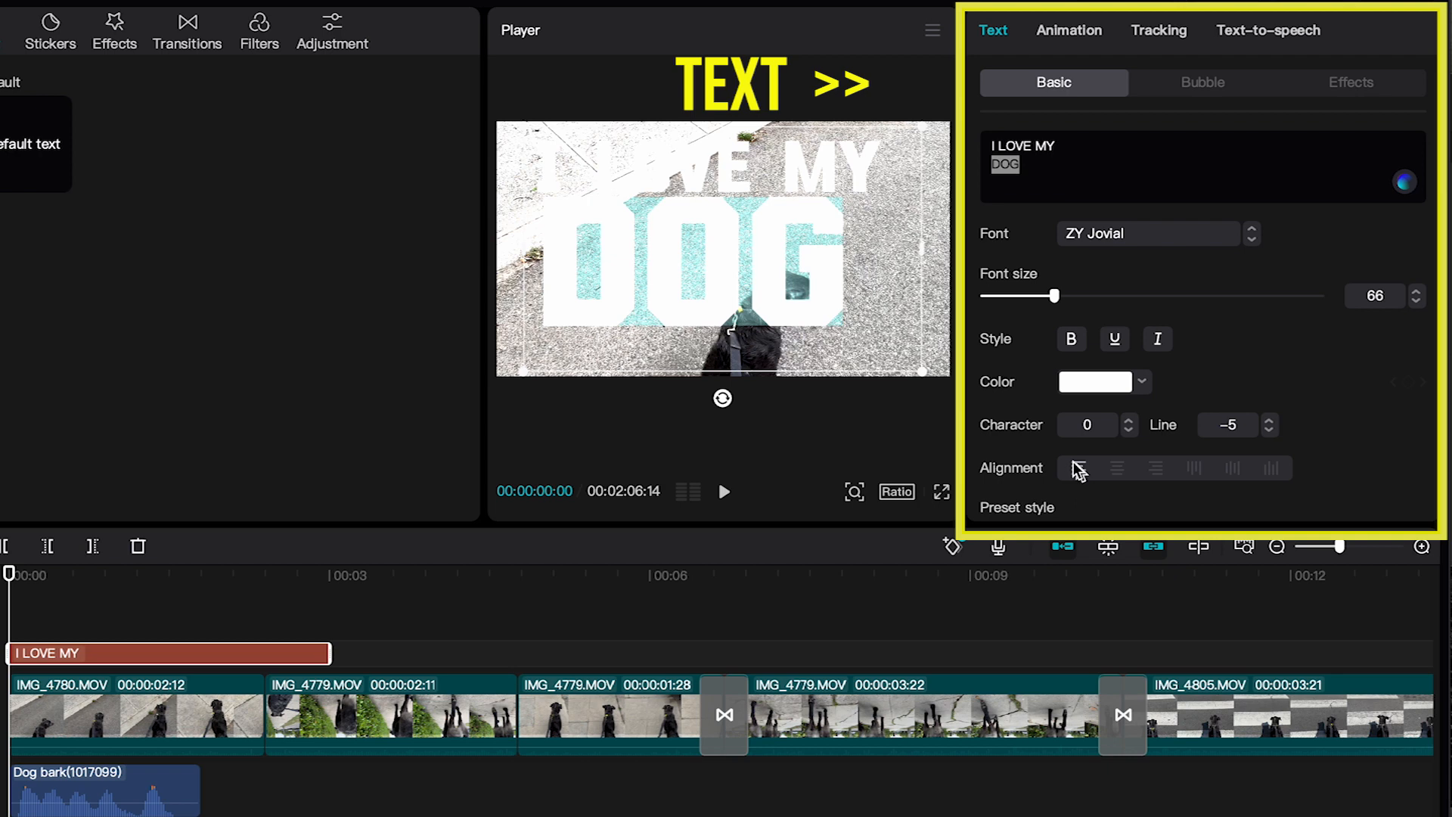
- Set the word DOG to font size 47 and move the whole title toward the upper-left corner of the video frame
left_click_drag(1054, 296, 1033, 303)
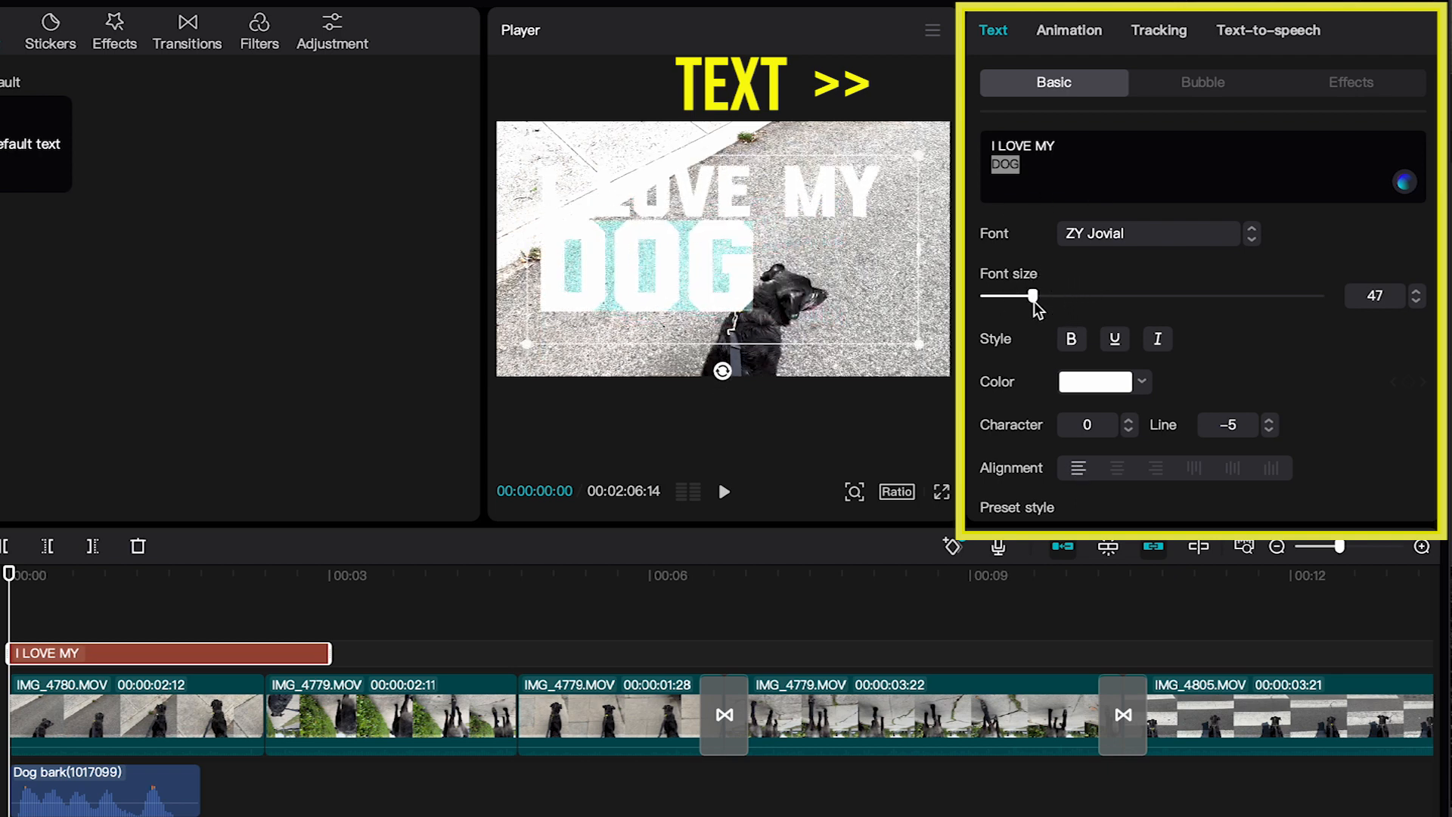
left_click_drag(835, 213, 789, 183)
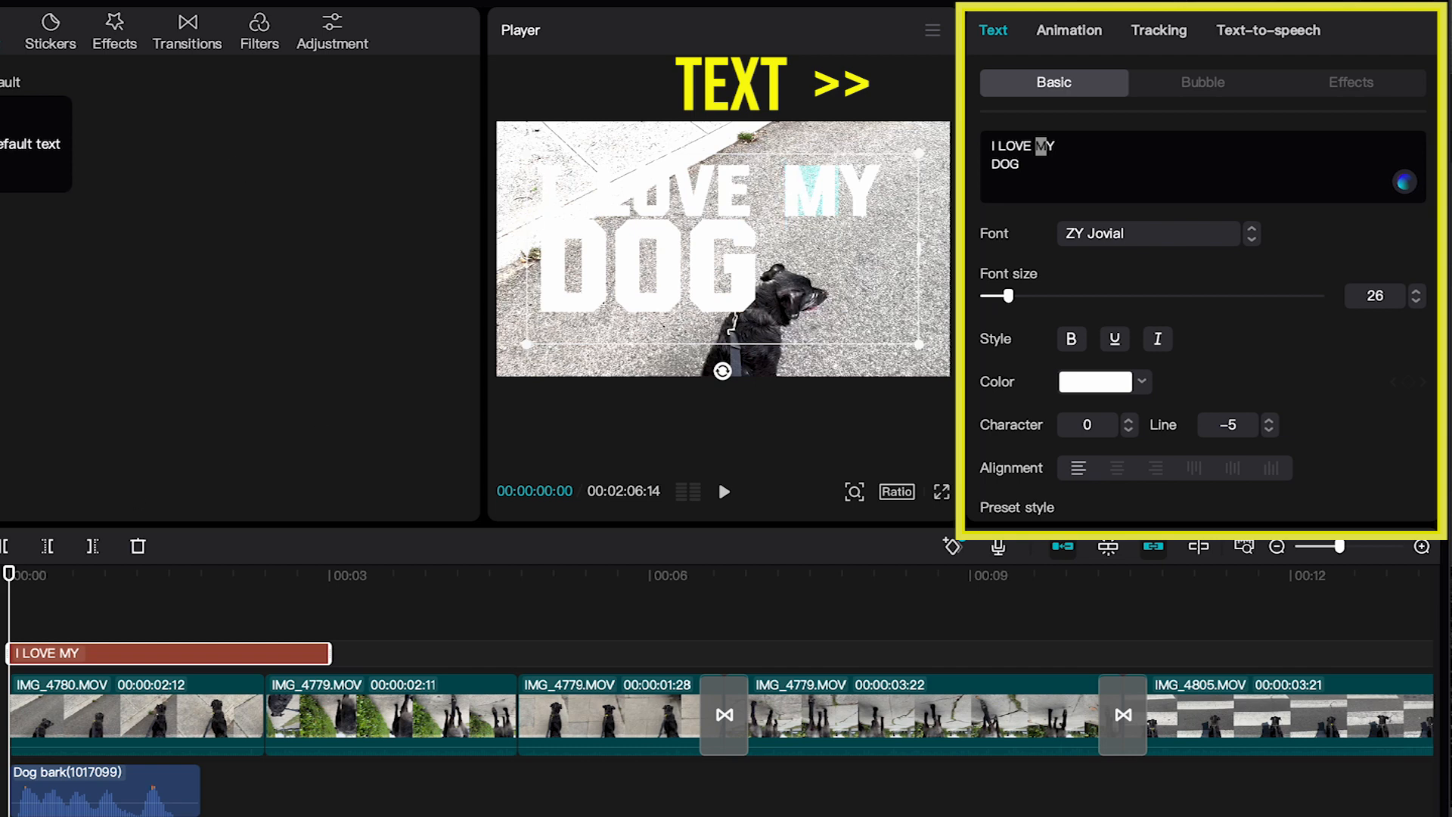
left_click(707, 253)
left_click(788, 195)
left_click(673, 252)
mouse_move(669, 252)
left_mouse_down()
mouse_move(644, 238)
mouse_move(655, 231)
left_mouse_up()
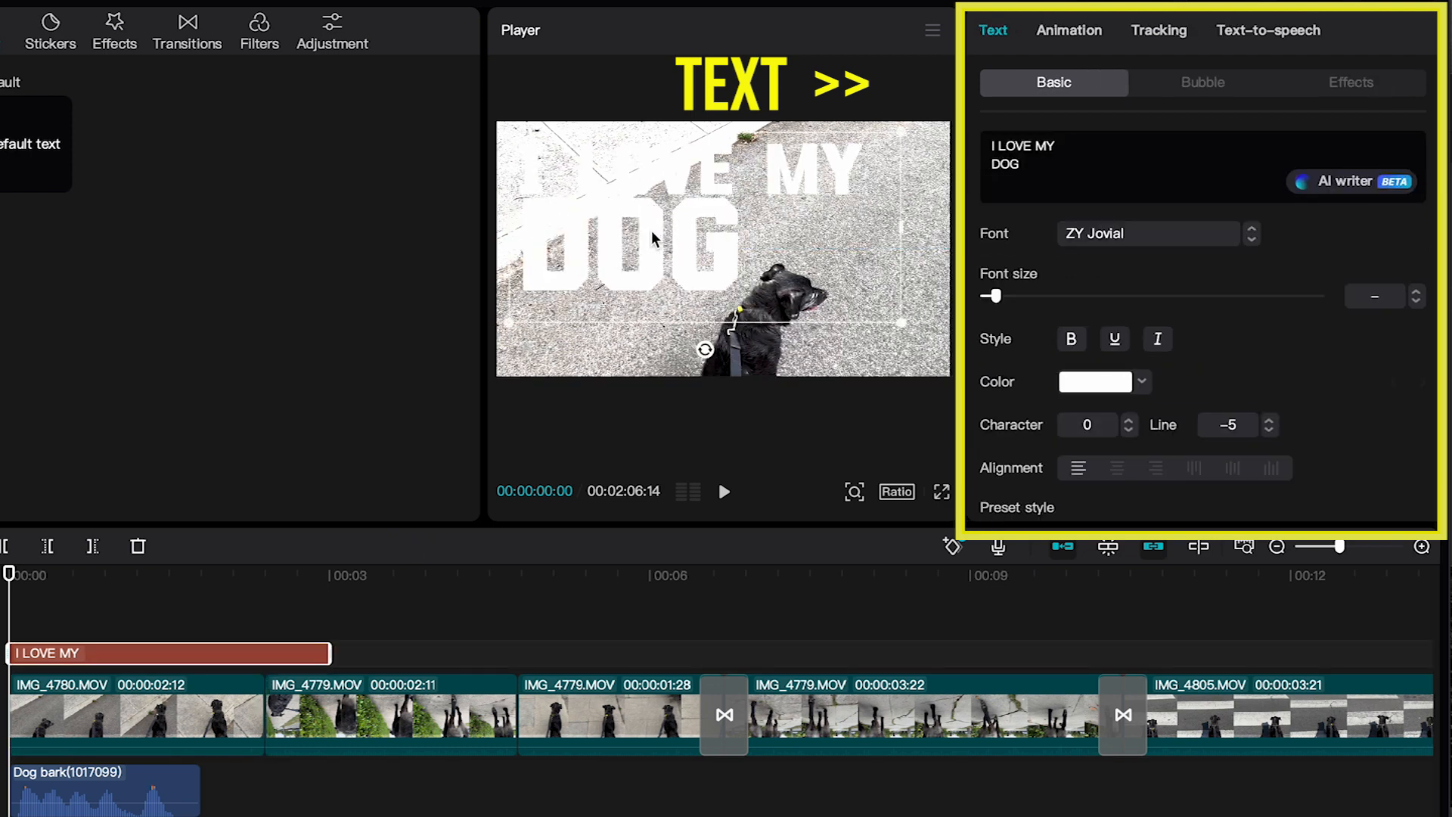
- Try a red color on the title text, and settle on the orange swatch FA864C
left_click(1142, 385)
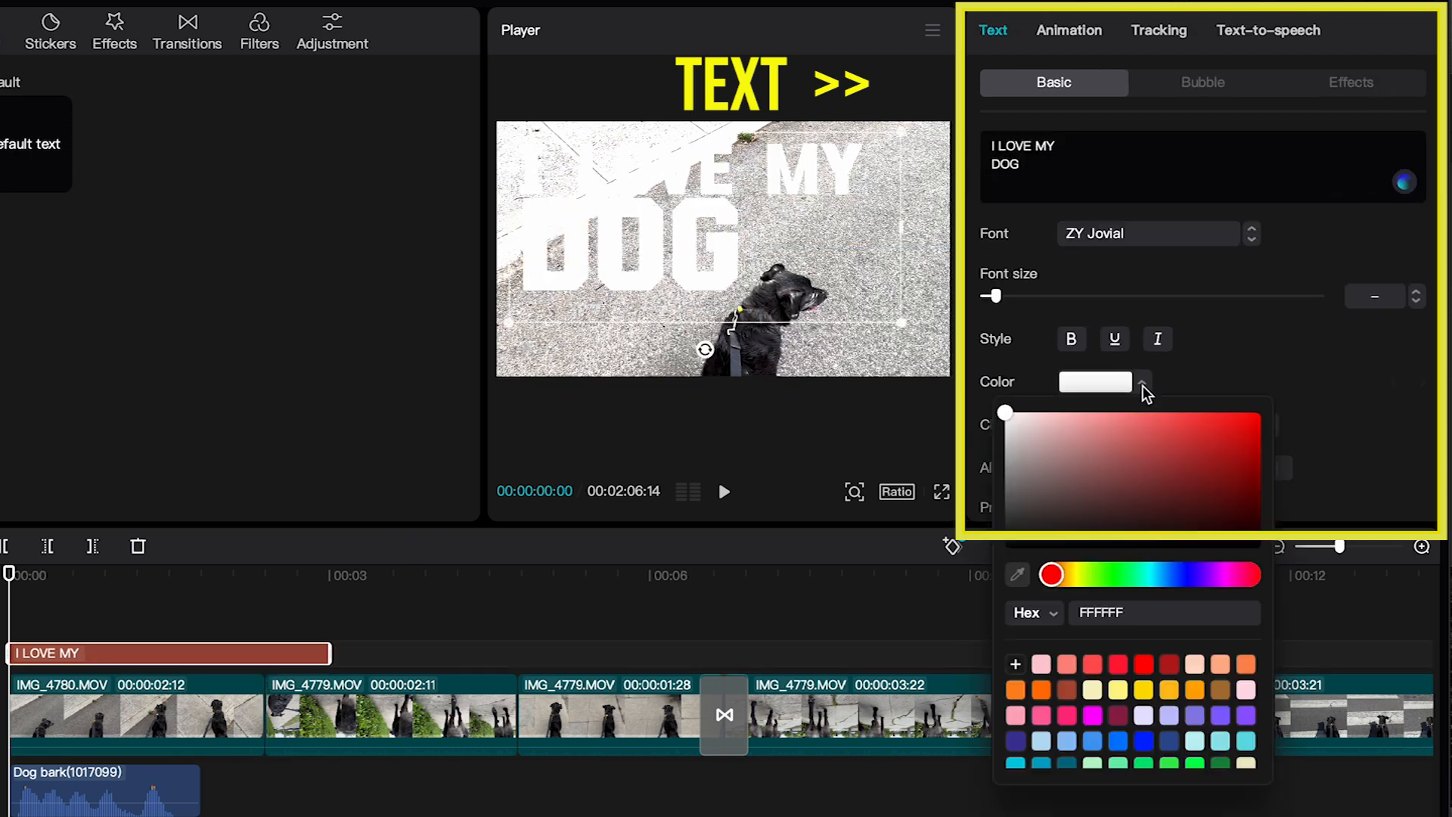
left_click(1144, 669)
left_click(1091, 670)
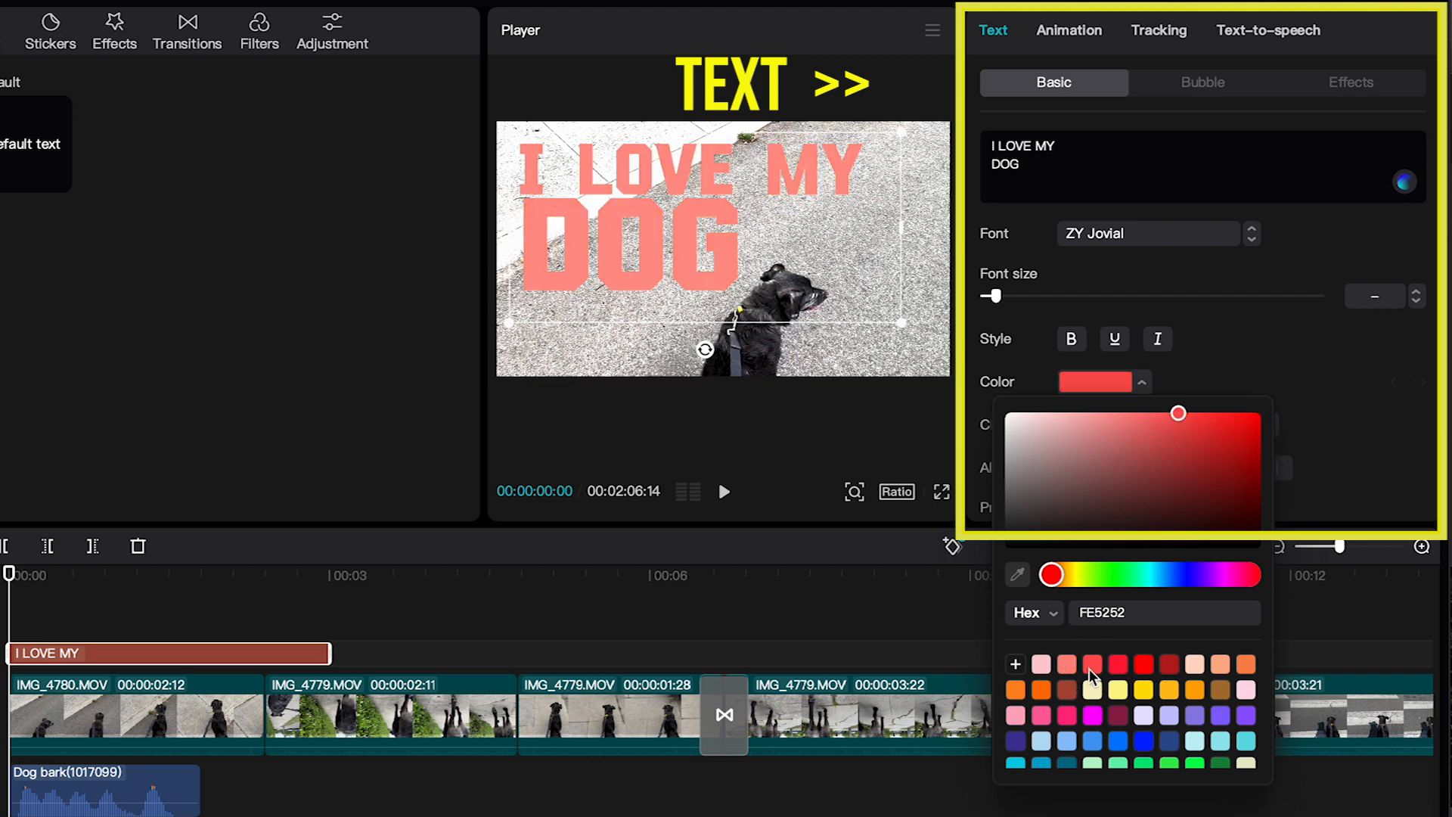
left_click(1245, 669)
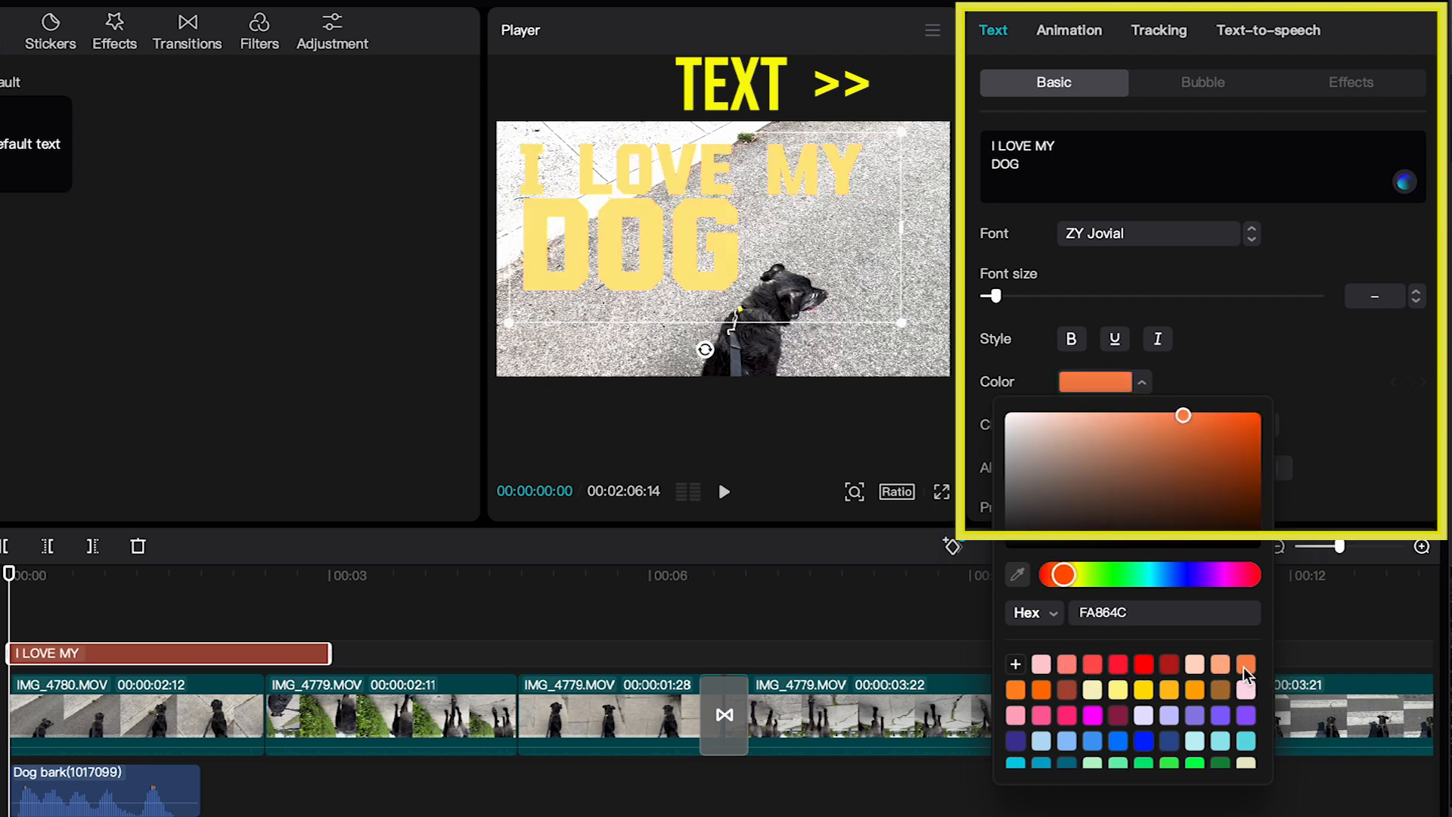
left_click(1319, 415)
- Enable a shadow on the title text and set its distance to 3
scroll(1271, 389, "down", 5)
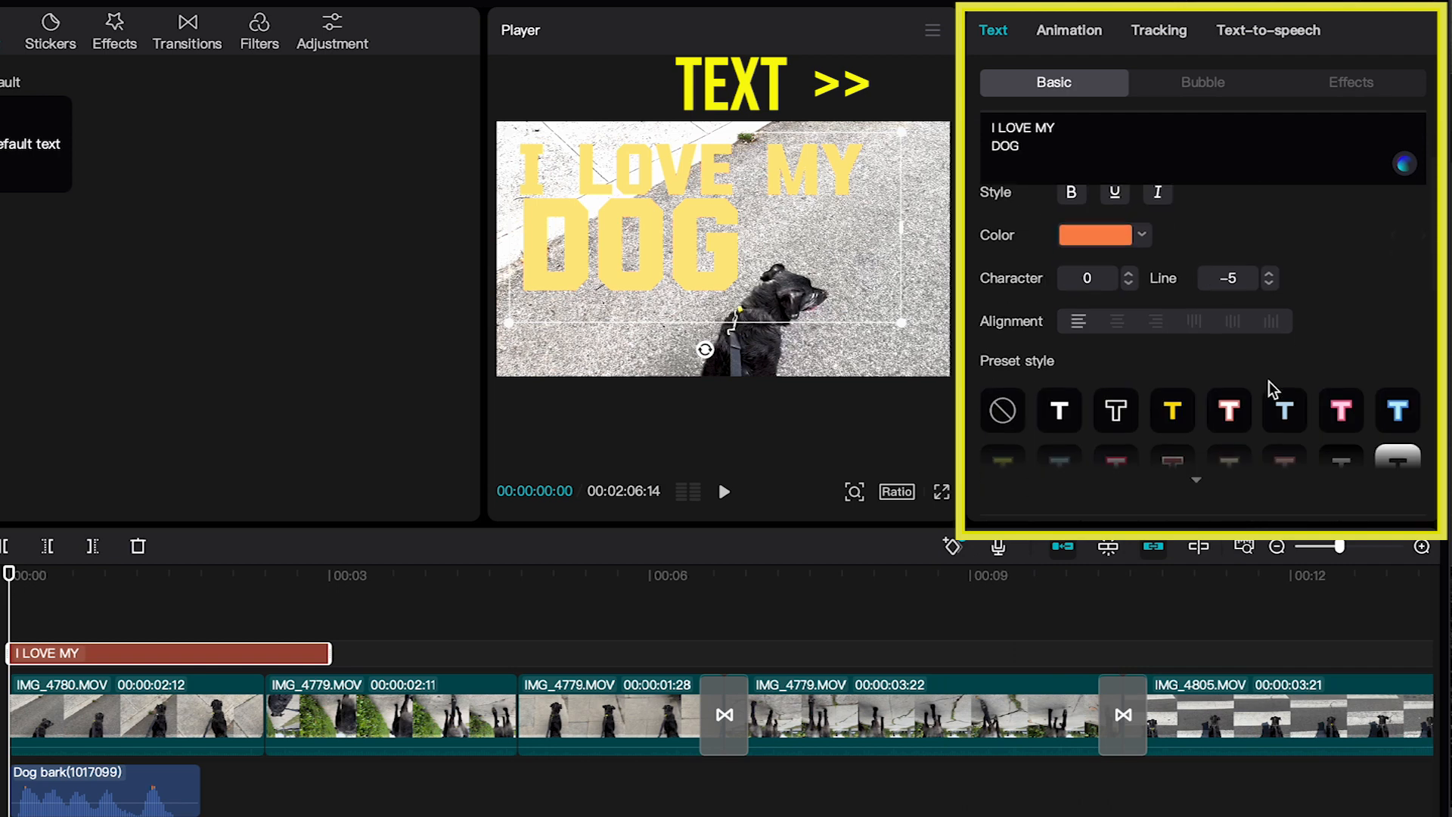
scroll(1273, 389, "down", 10)
scroll(1273, 389, "down", 5)
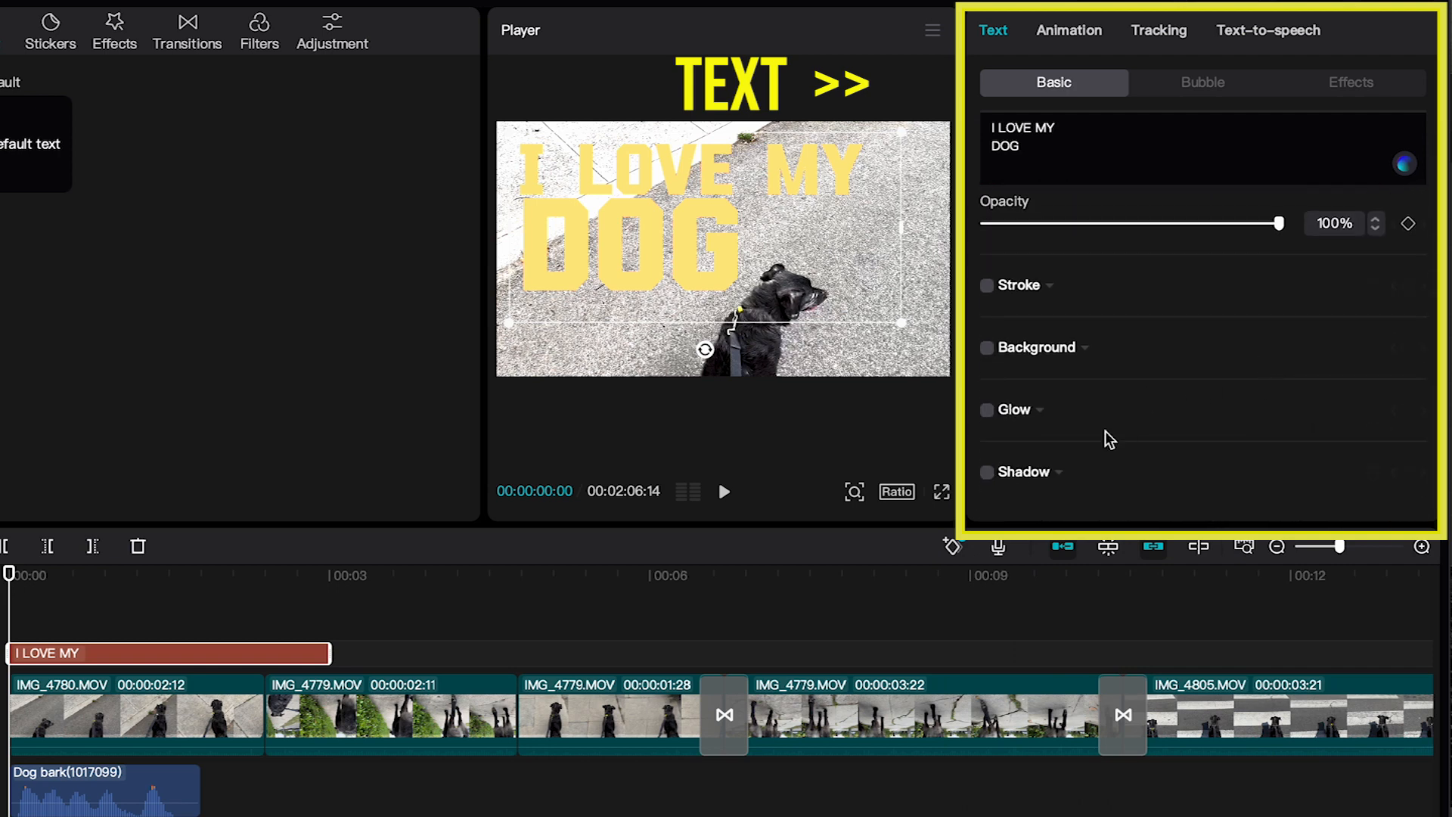
left_click(987, 473)
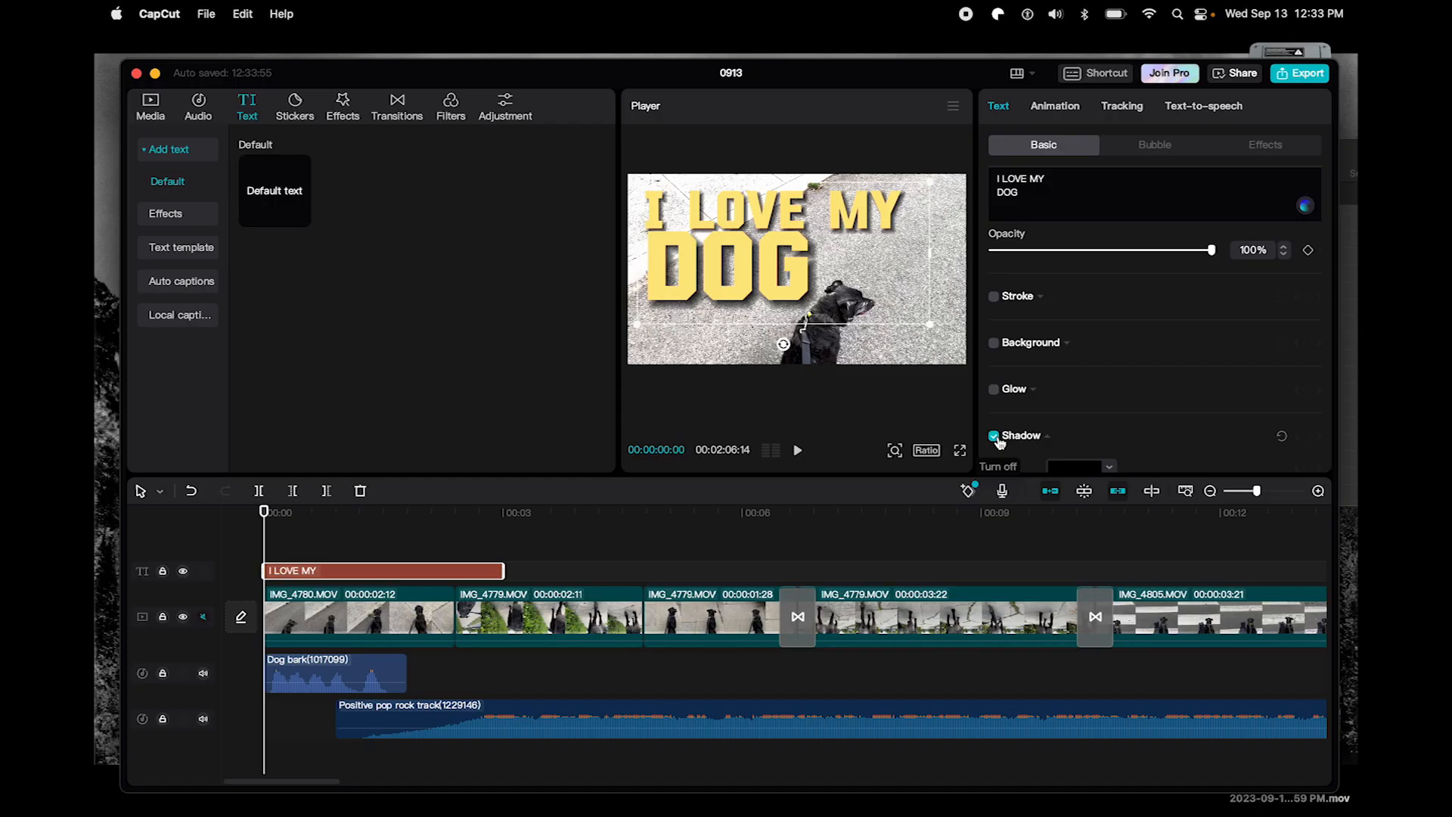
scroll(1219, 446, "down", 5)
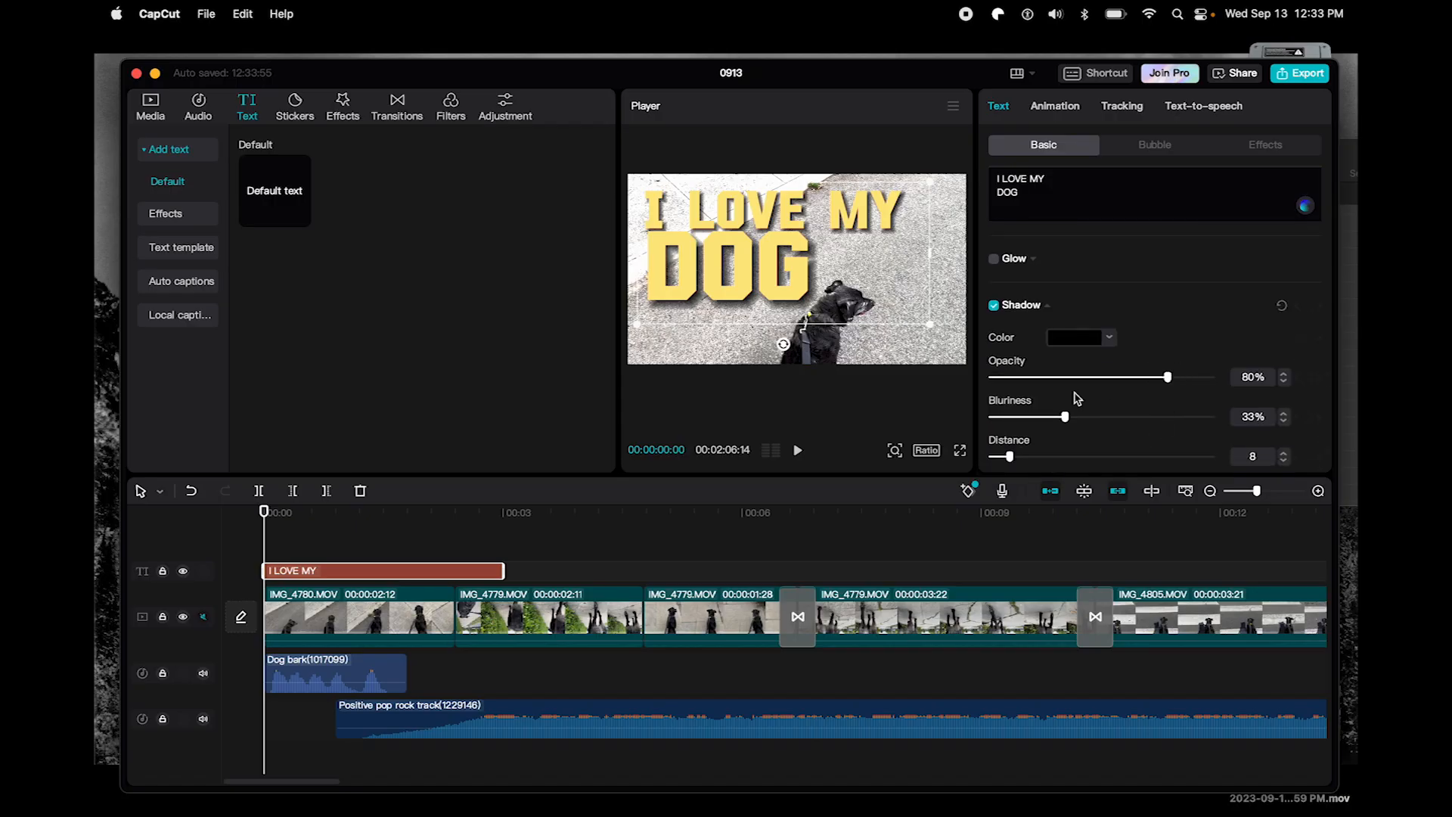
left_click_drag(1011, 457, 998, 461)
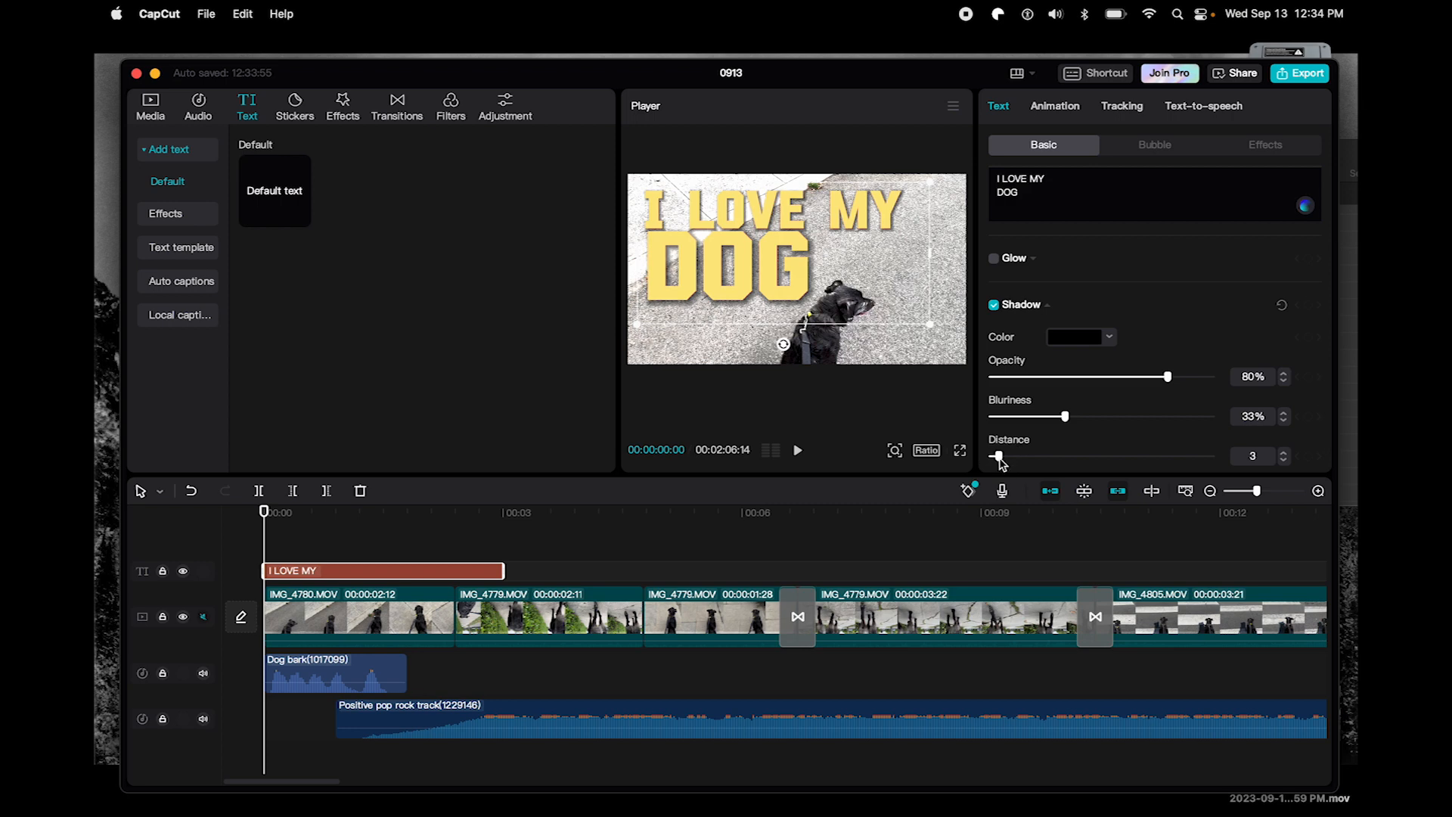
- Shorten the title clip to end with the first video clip, IMG_4780.MOV, and copy it
left_click_drag(502, 572, 454, 575)
right_click(414, 572)
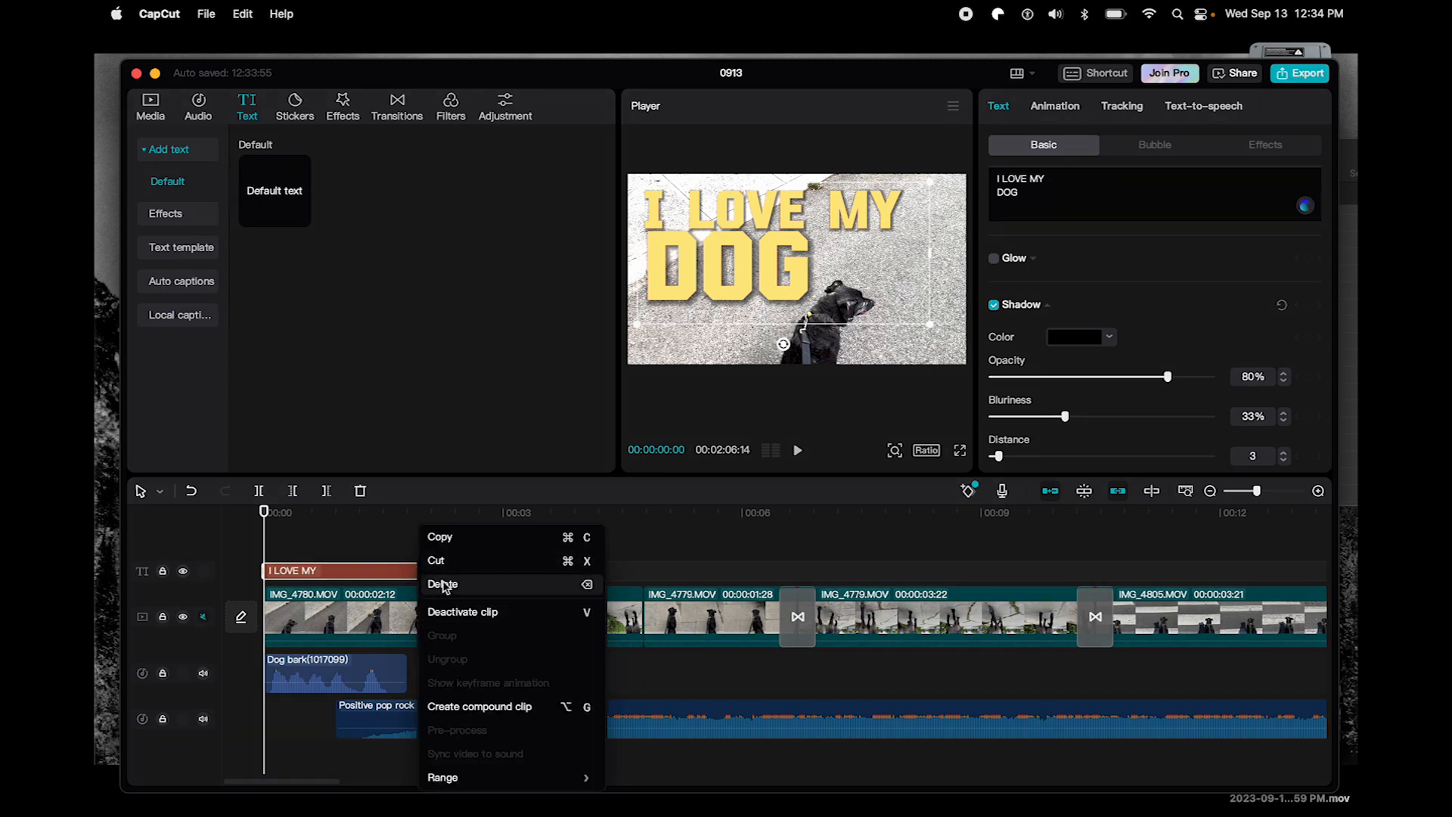
left_click(459, 543)
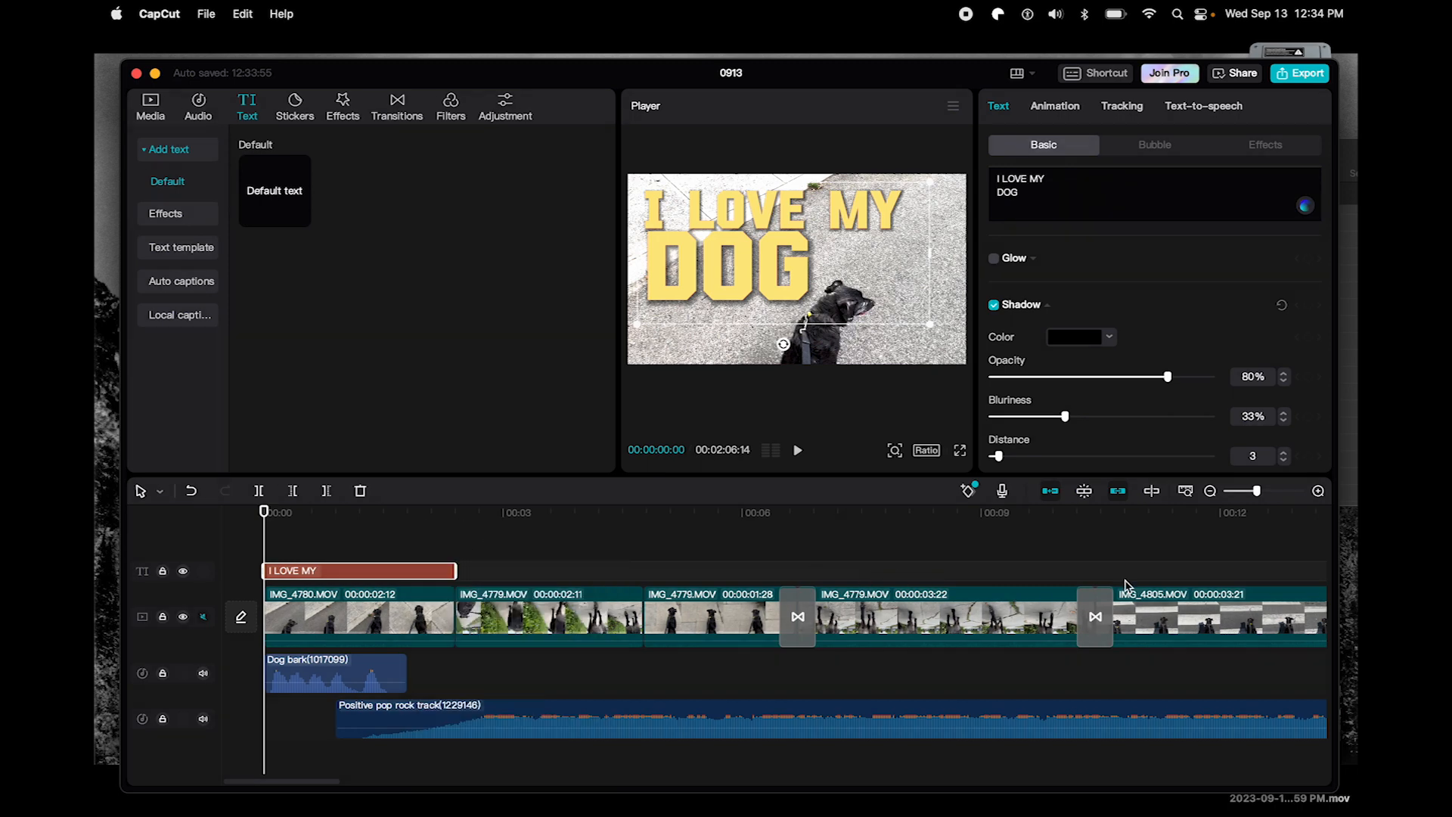
- Paste the copied title at the end of the last video clip and move it back over the early part of IMG_4792.MOV
left_click_drag(1257, 548, 953, 552)
left_click(1147, 563)
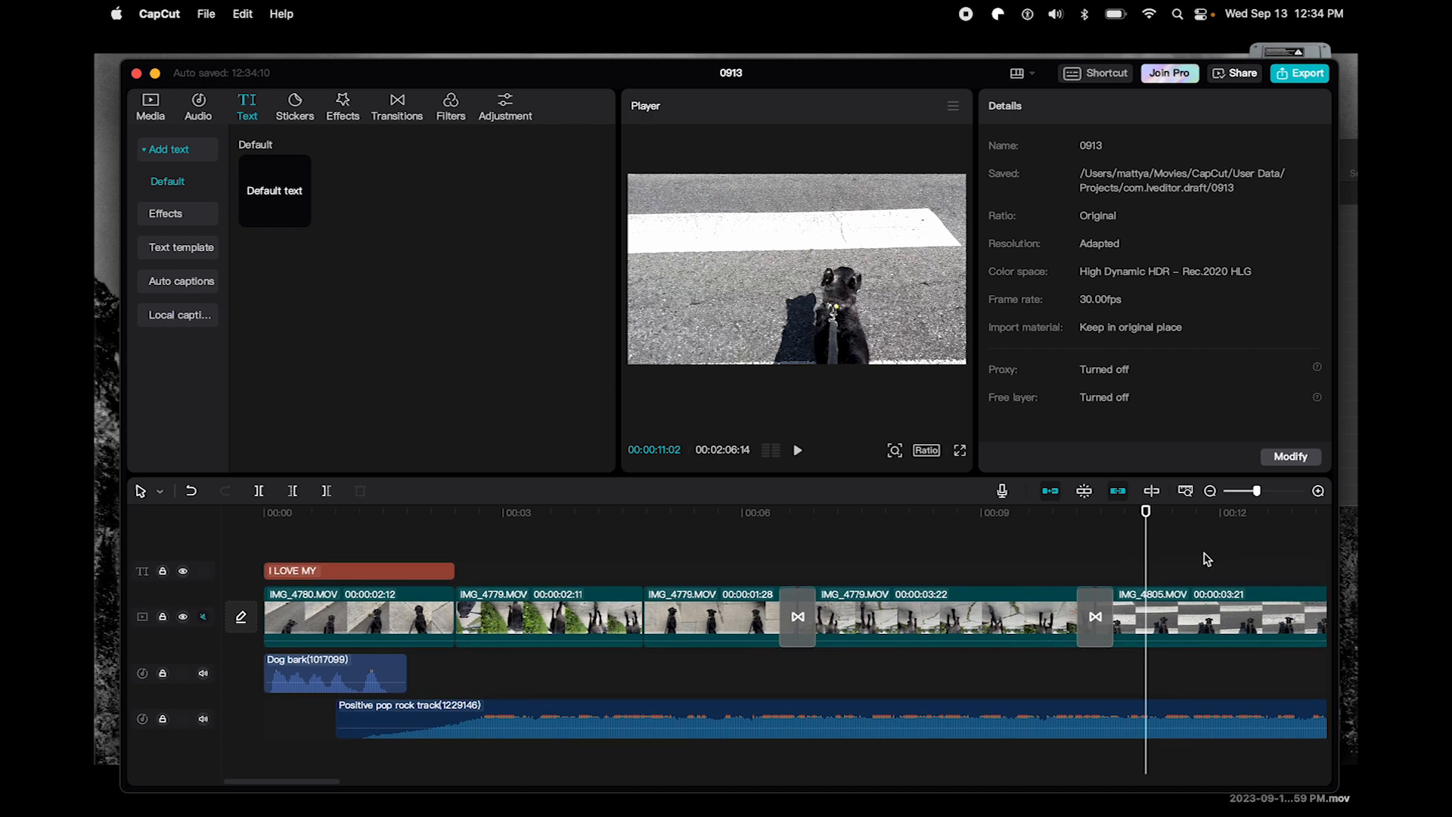
key("Up")
key("Down")
key("Down")
key("Down")
key("Up")
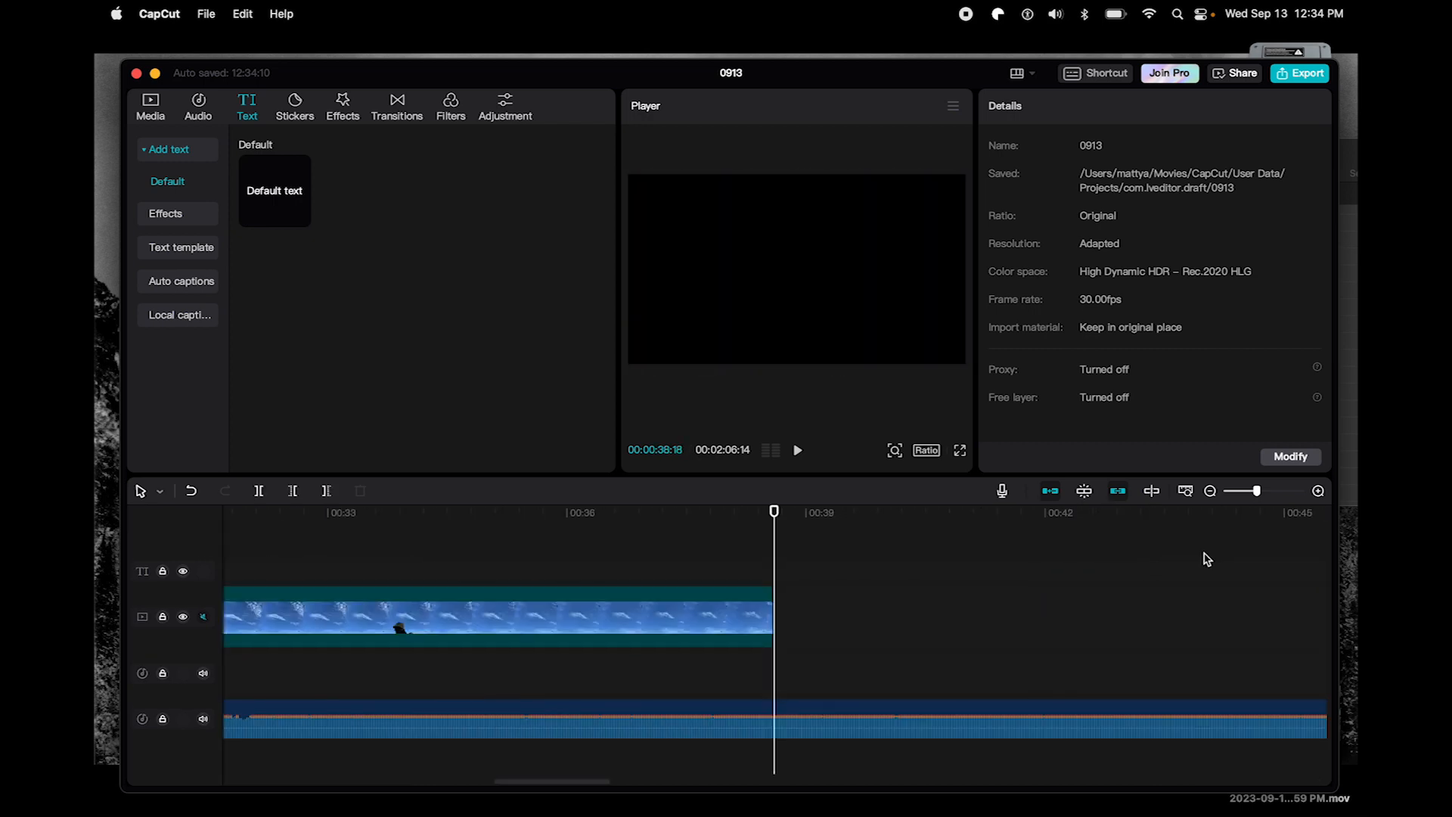
key("super+v")
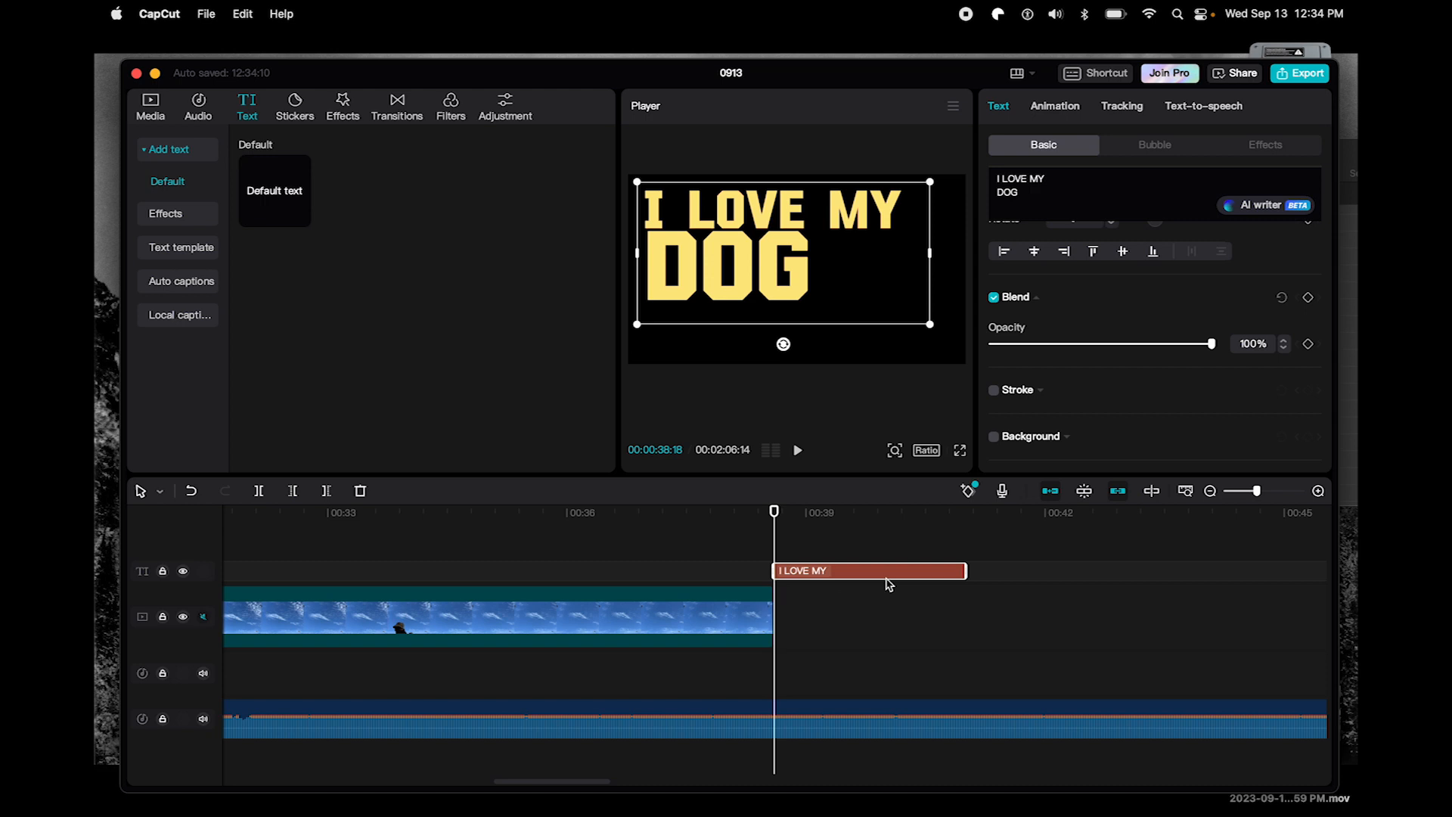
left_click_drag(900, 575, 354, 578)
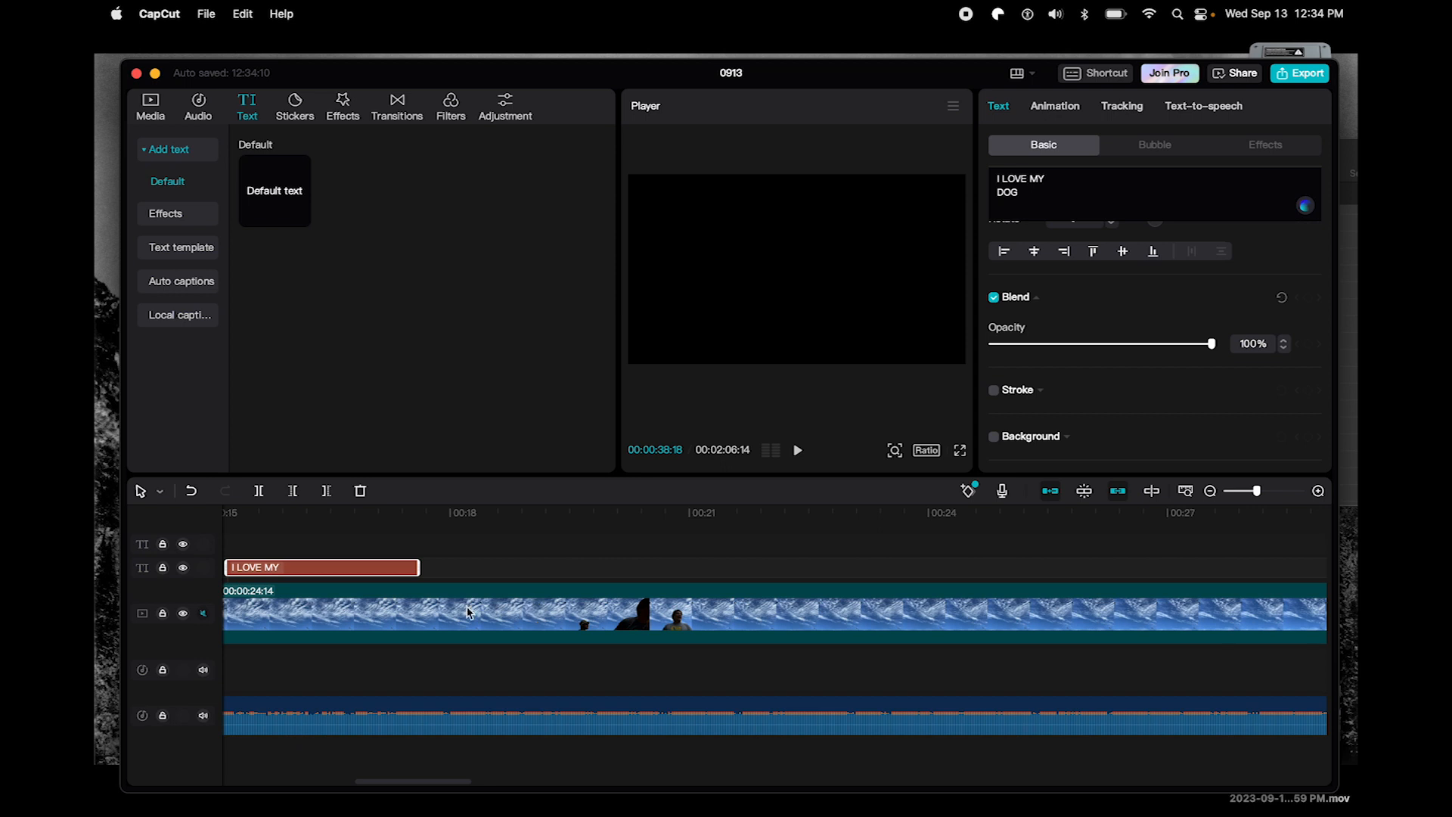
- Split IMG_4792.MOV at 00:00:19:04 and delete the part after the cut
left_click(543, 523)
left_click(540, 625)
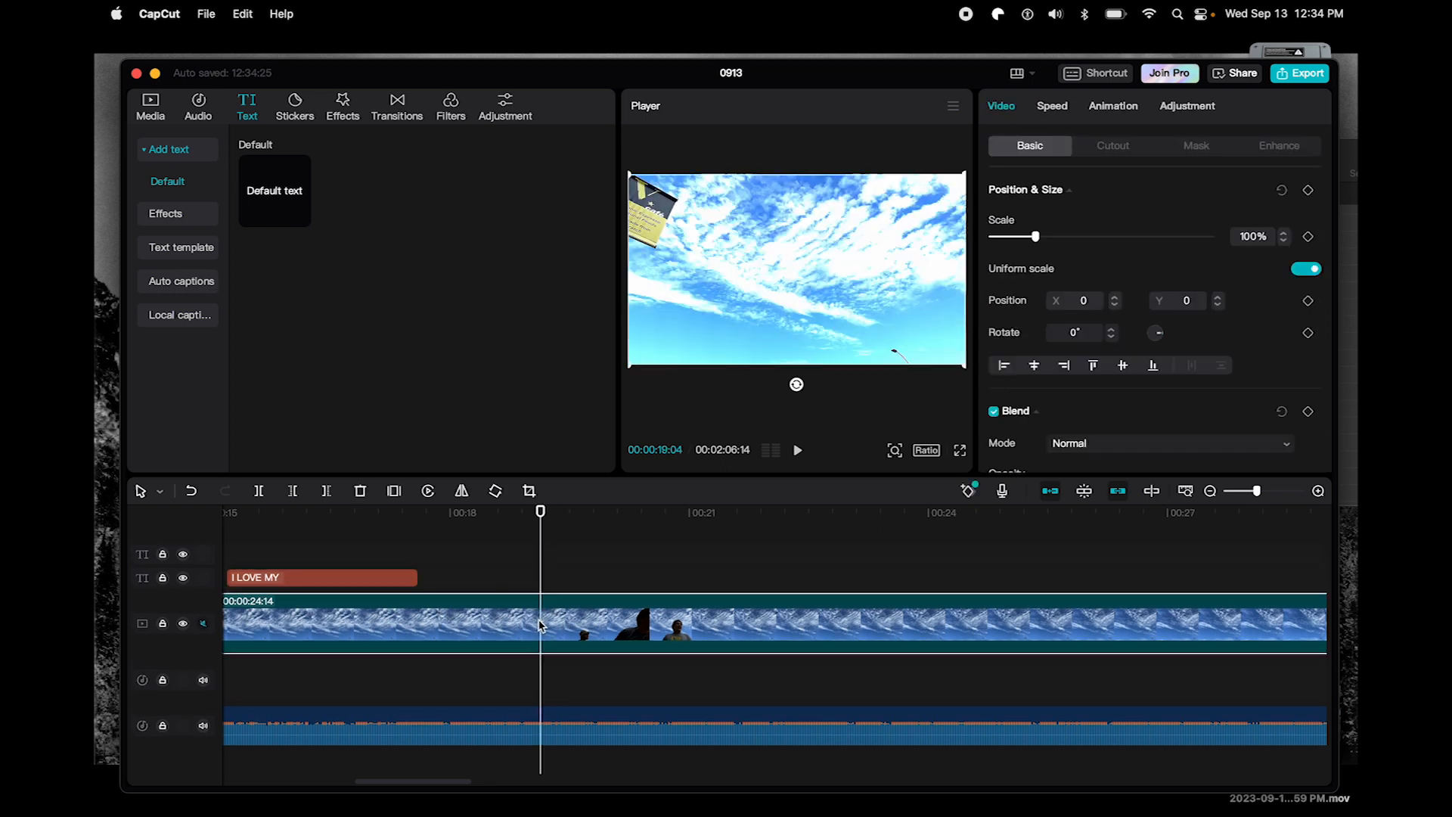
key("super+b")
key("Delete")
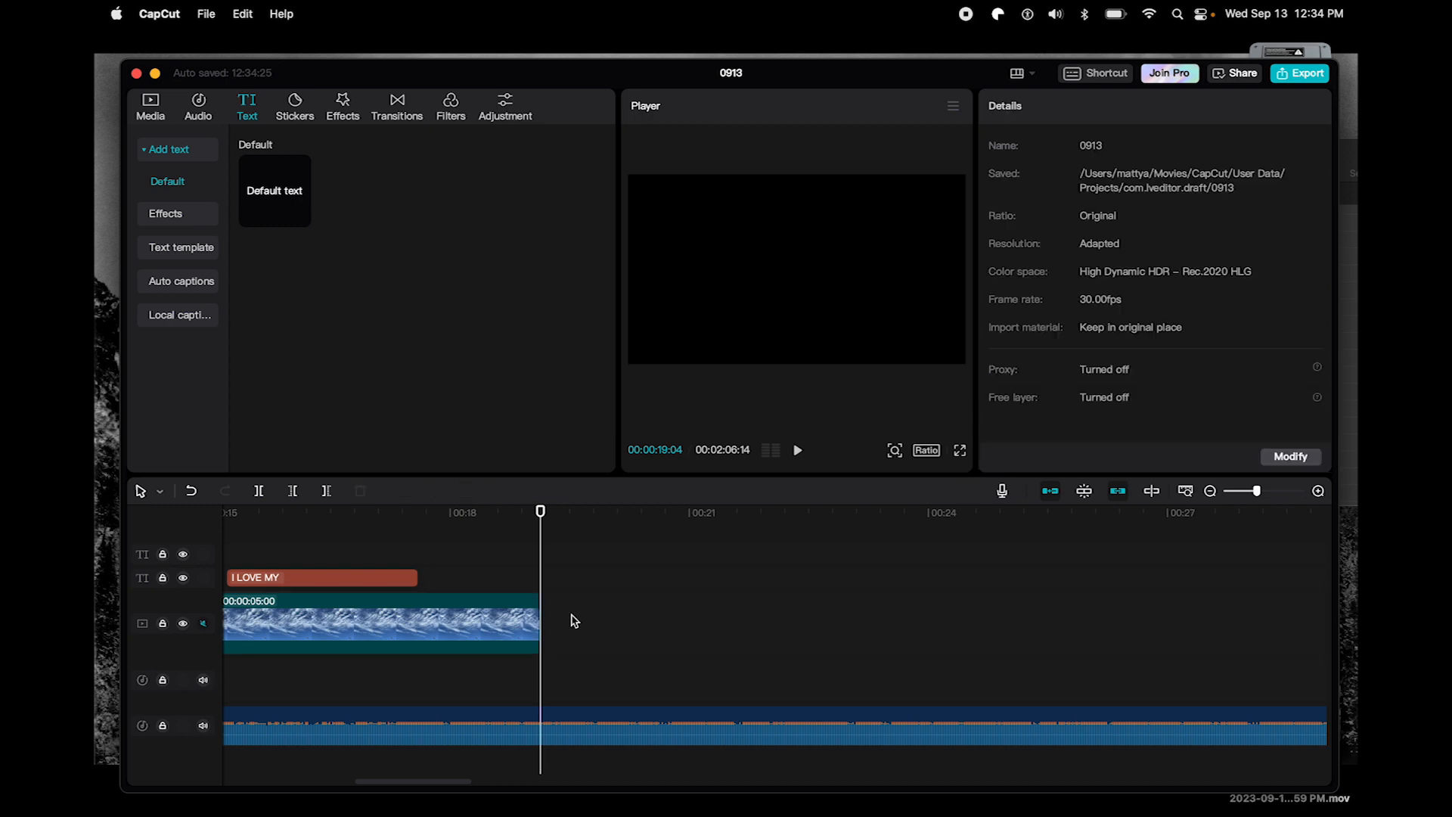
- Split the Positive pop rock track at 00:00:19:04 and delete the part after the cut
left_click(568, 724)
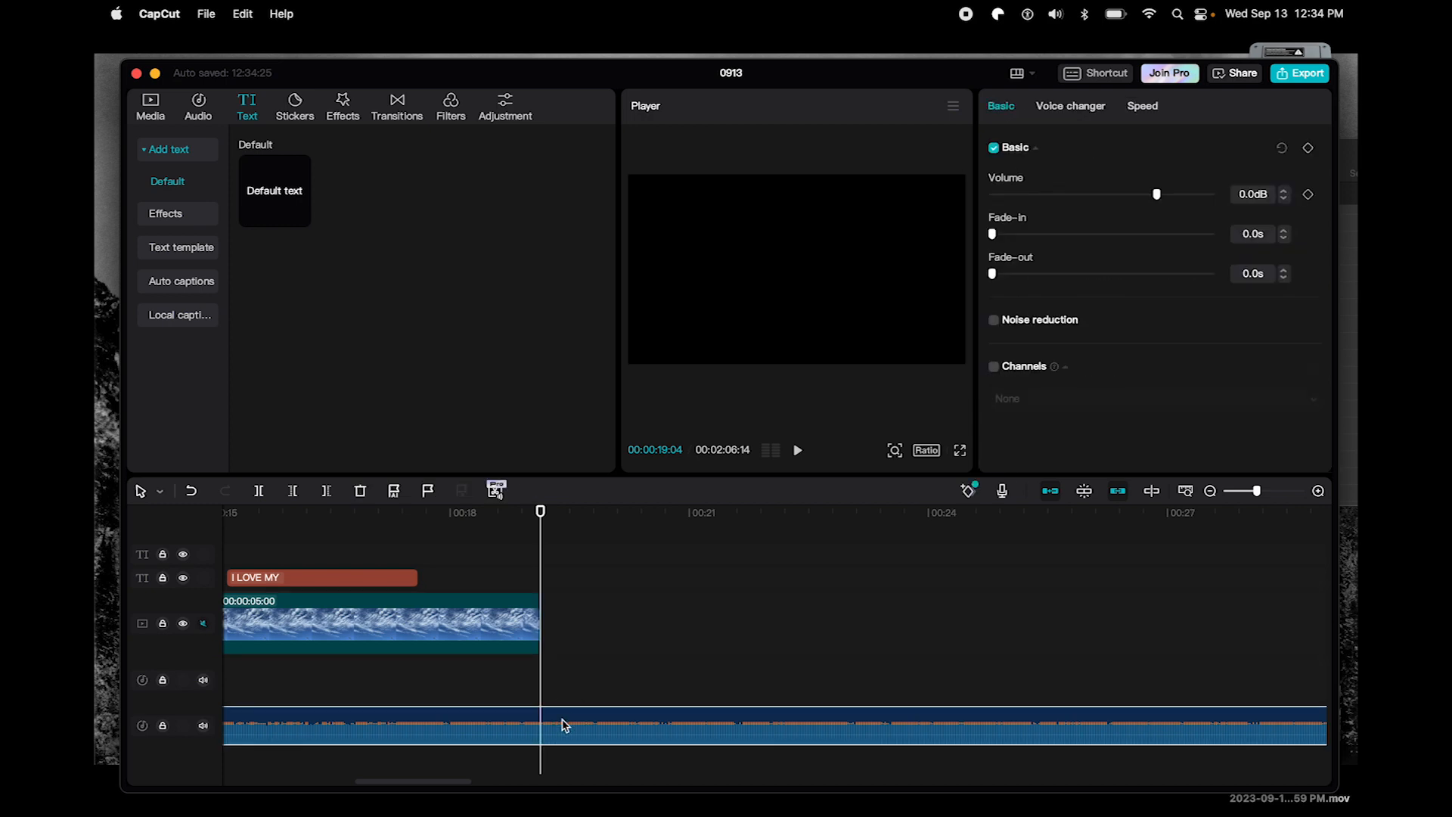
left_click(258, 490)
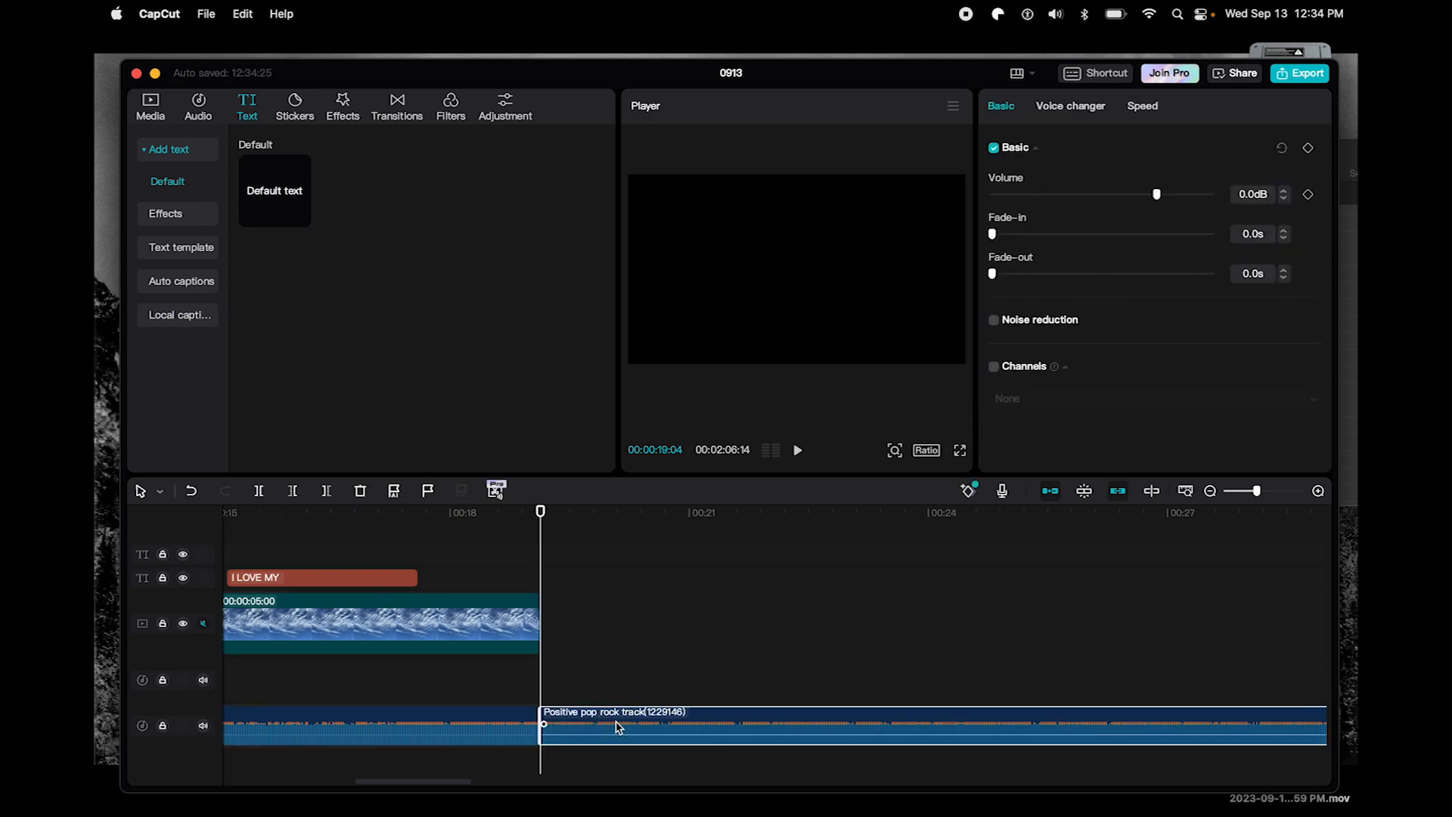
key("Delete")
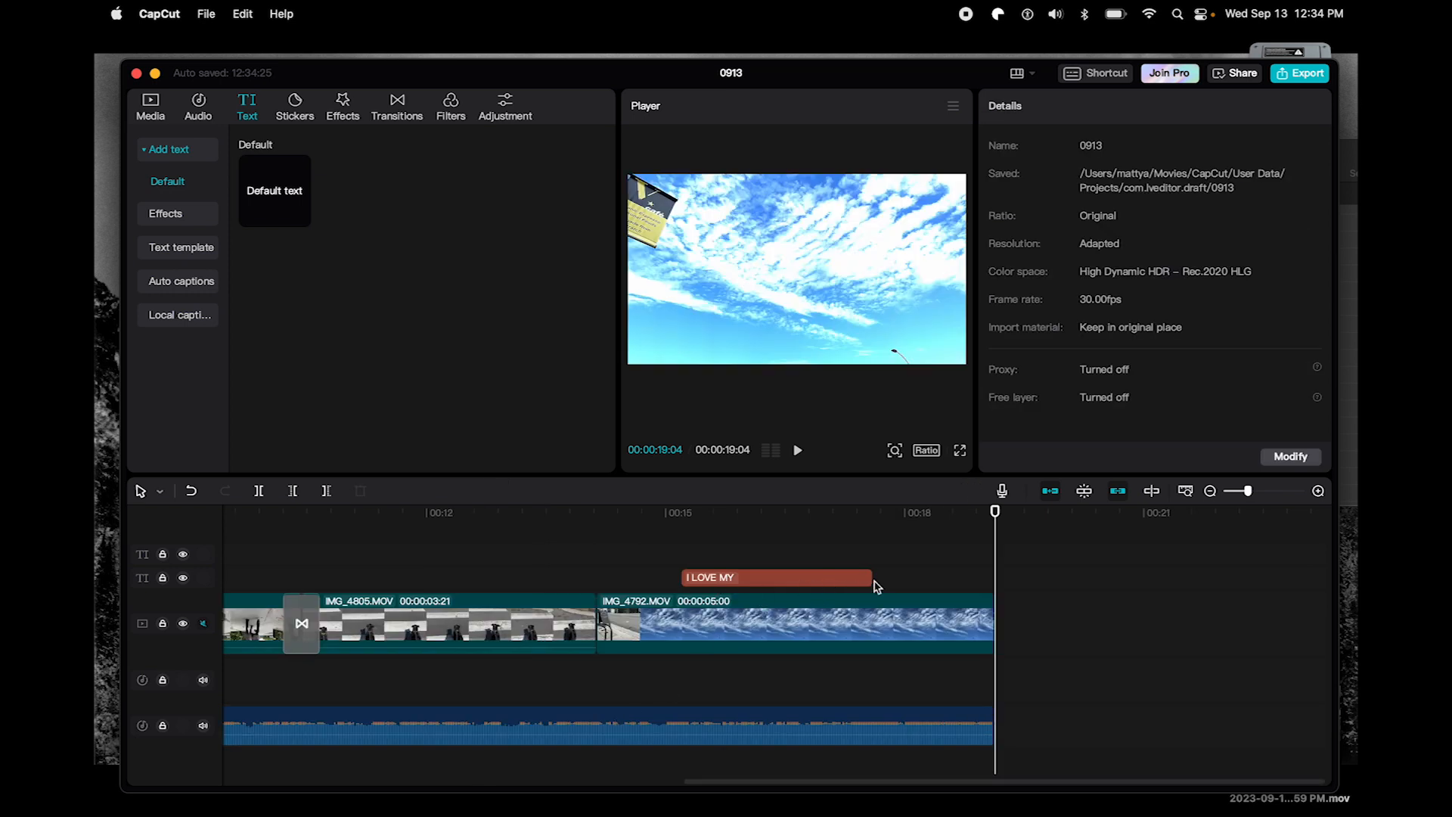
- Extend the second title clip to the end of IMG_4792.MOV and place the playhead within it at 00:00:16:20
left_click_drag(870, 577, 993, 577)
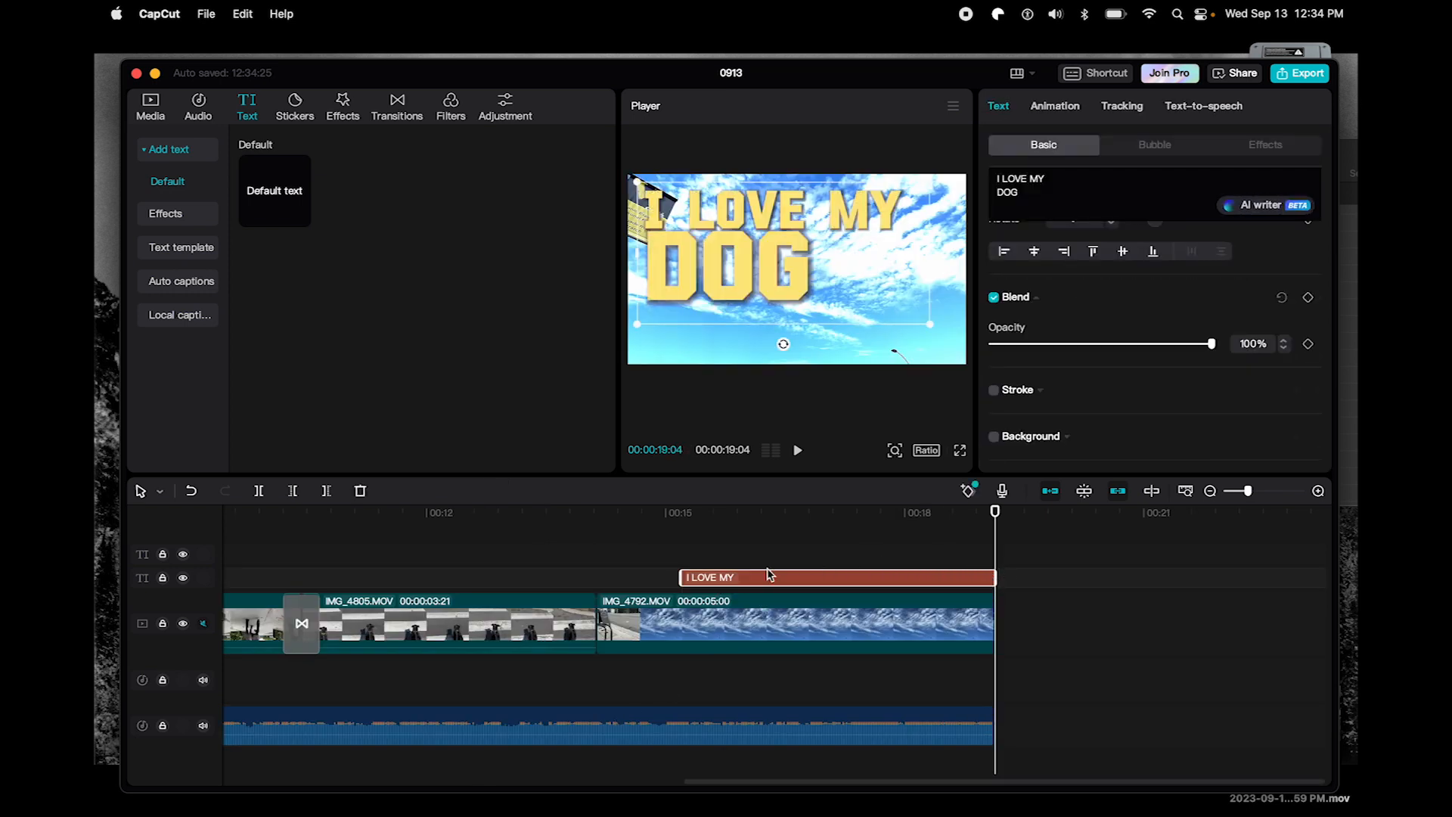
left_click(792, 514)
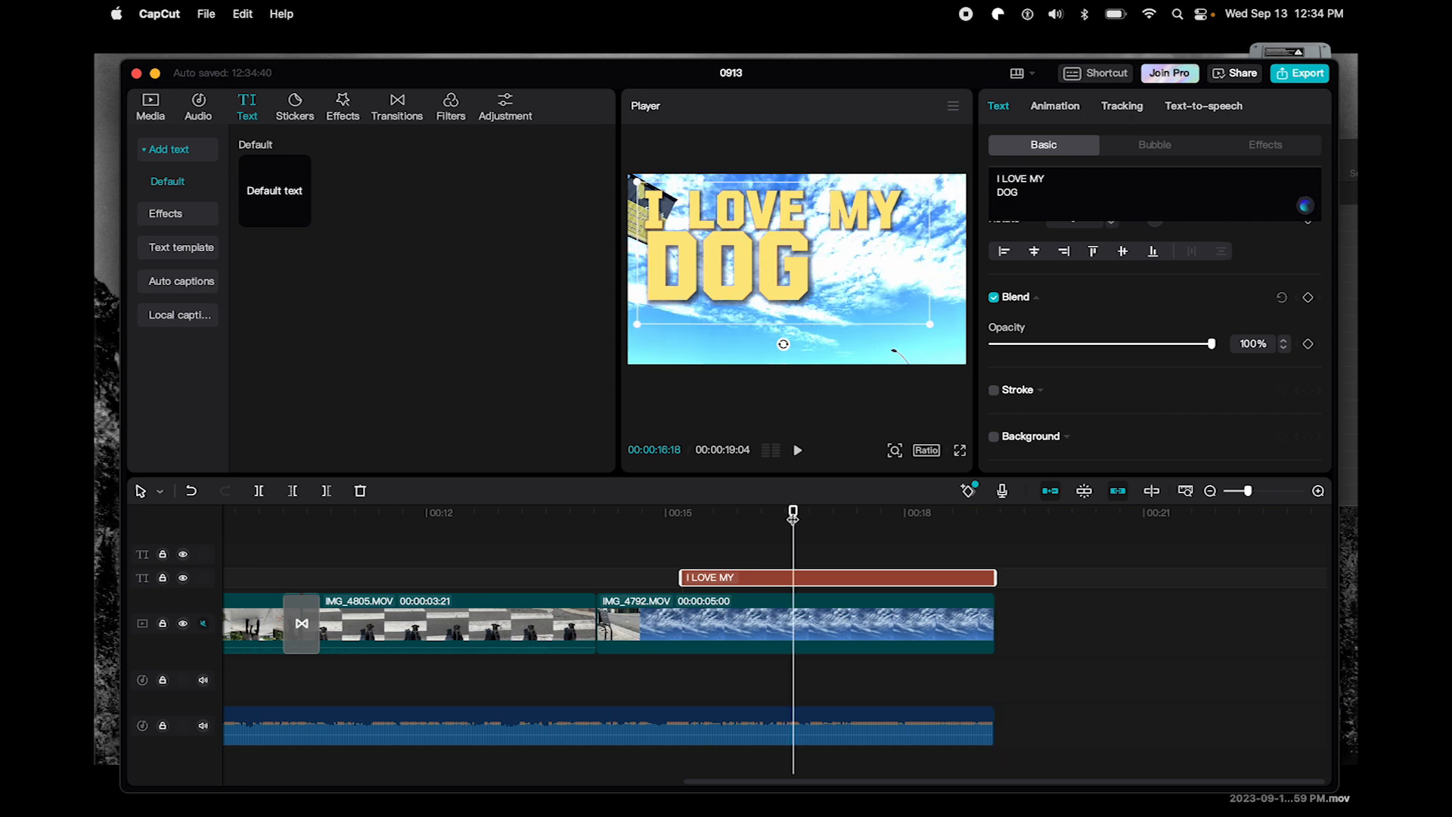
left_click_drag(794, 571, 799, 577)
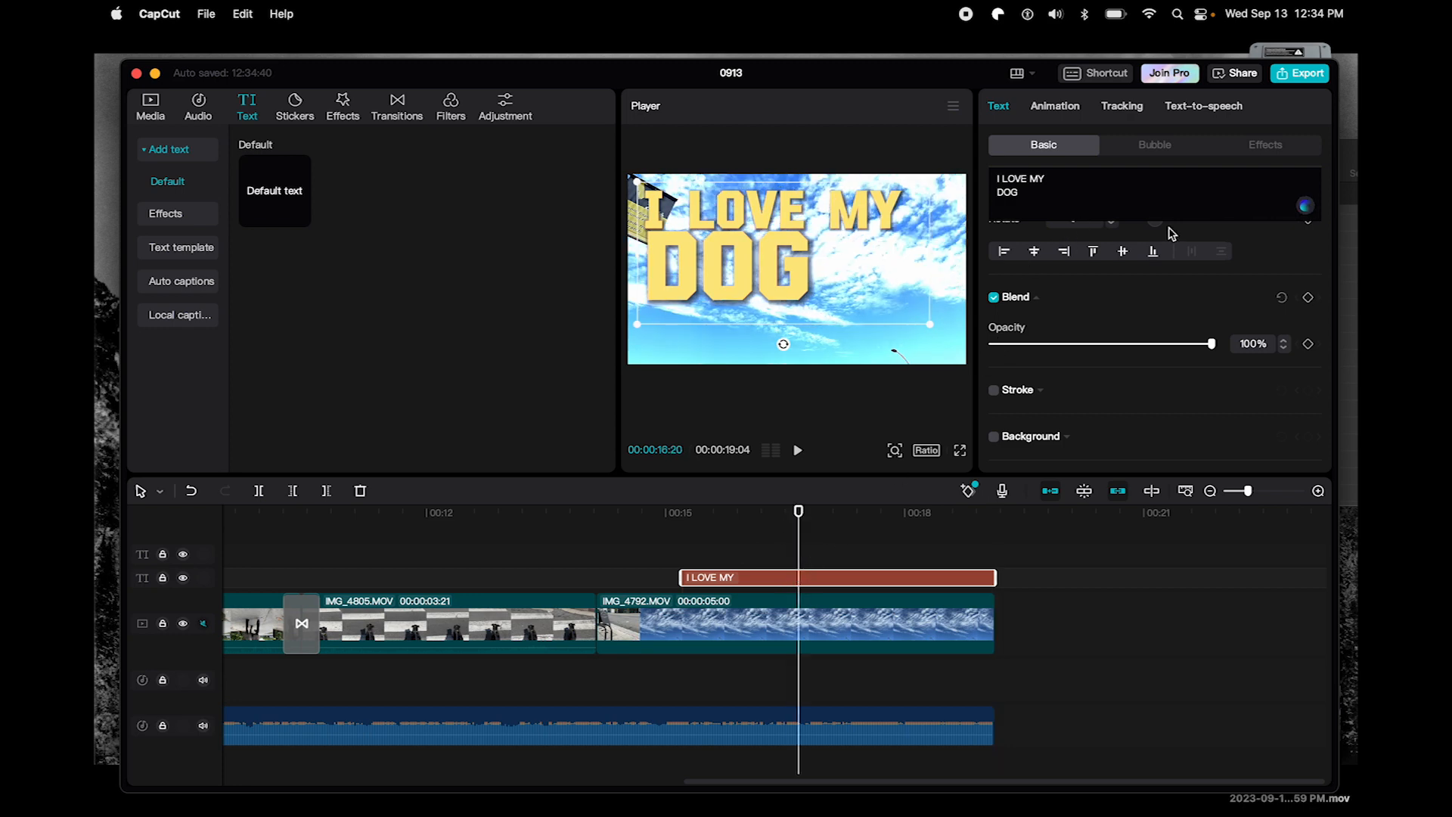
- Right-align the second title, replace its text with "ITS NOT LETTING ME" and set the font size to 14
scroll(1171, 233, "up", 5)
scroll(1193, 343, "up", 5)
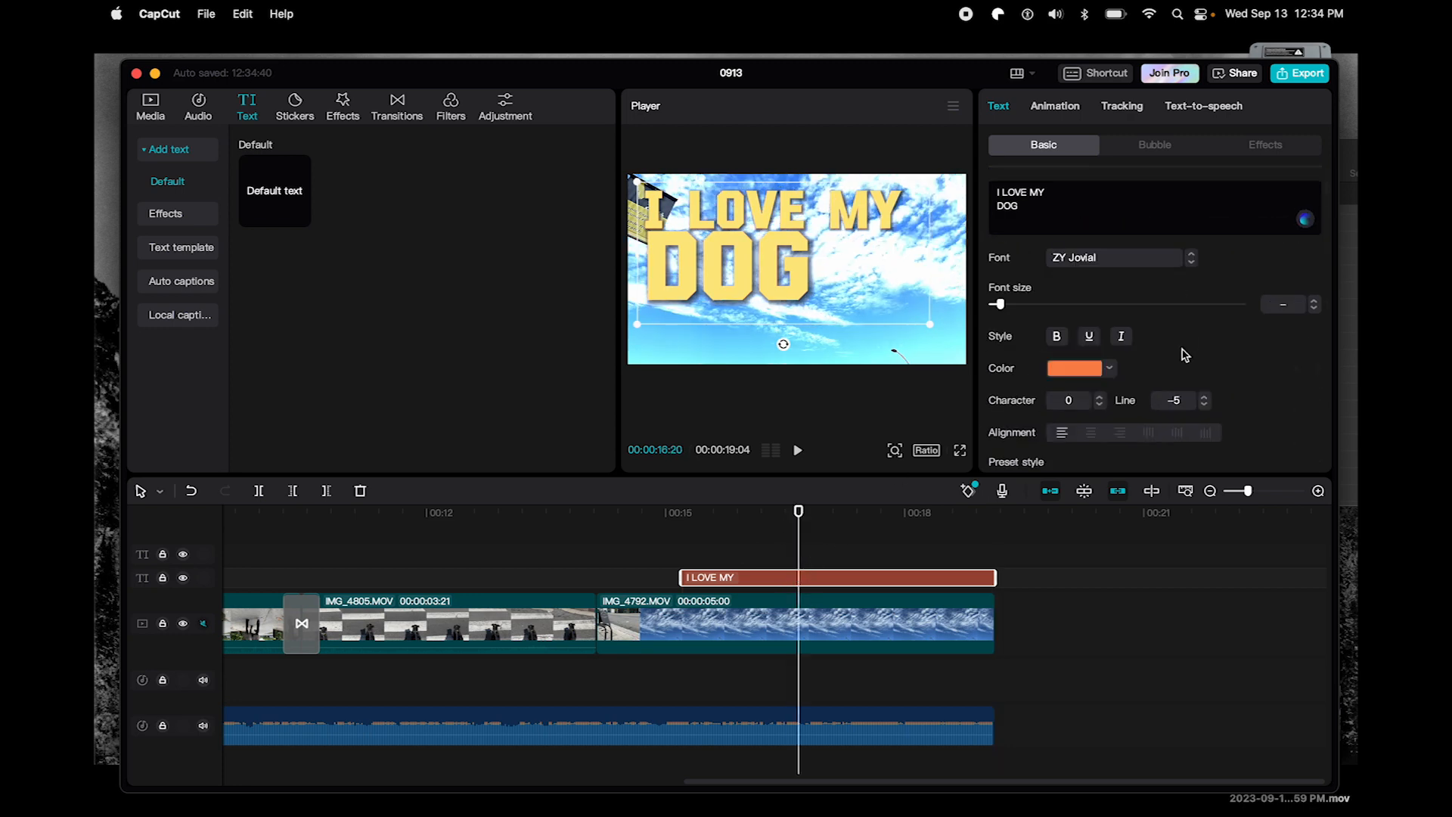
scroll(1186, 357, "down", 1)
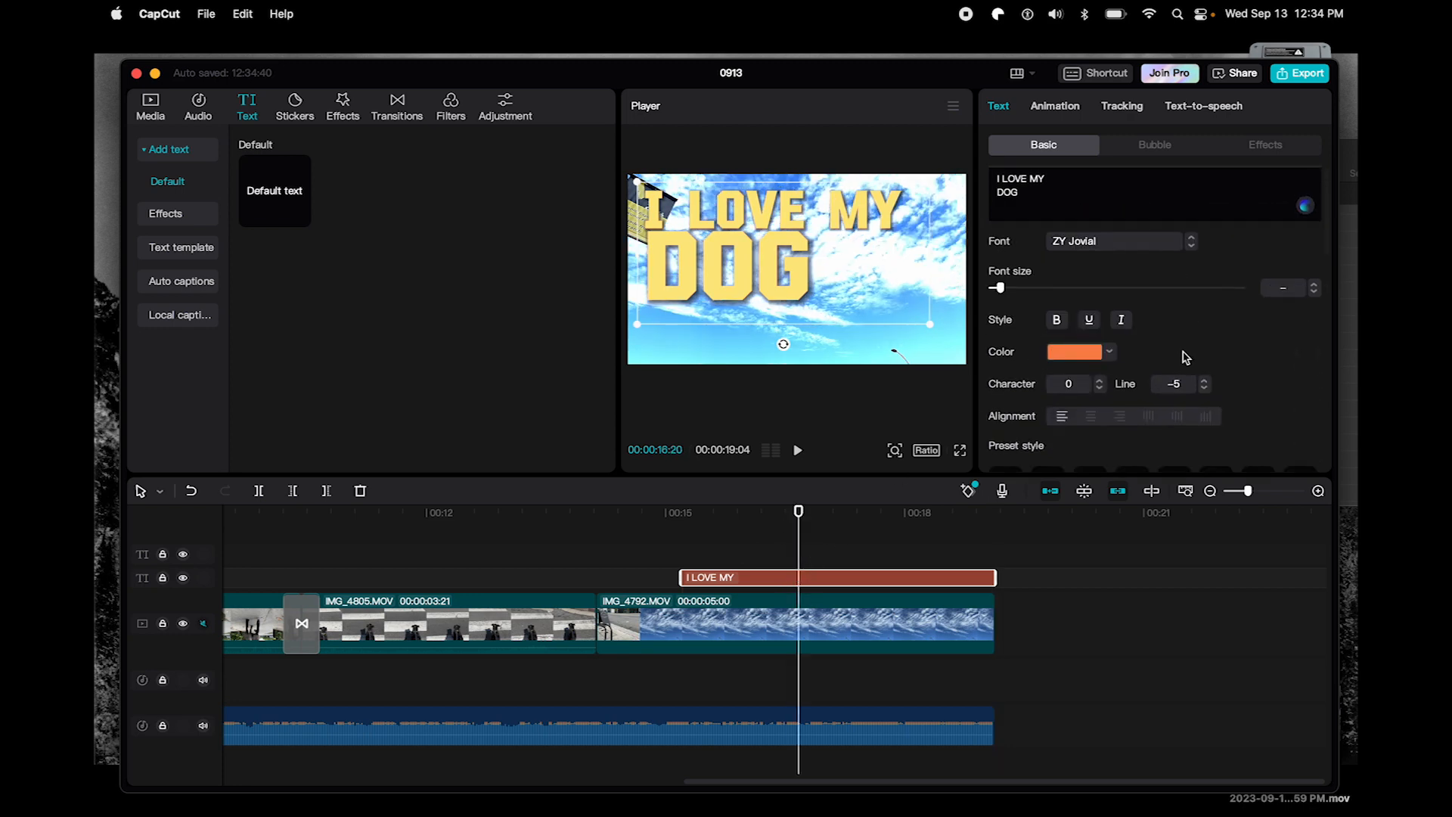
left_click(1121, 416)
double_click(832, 217)
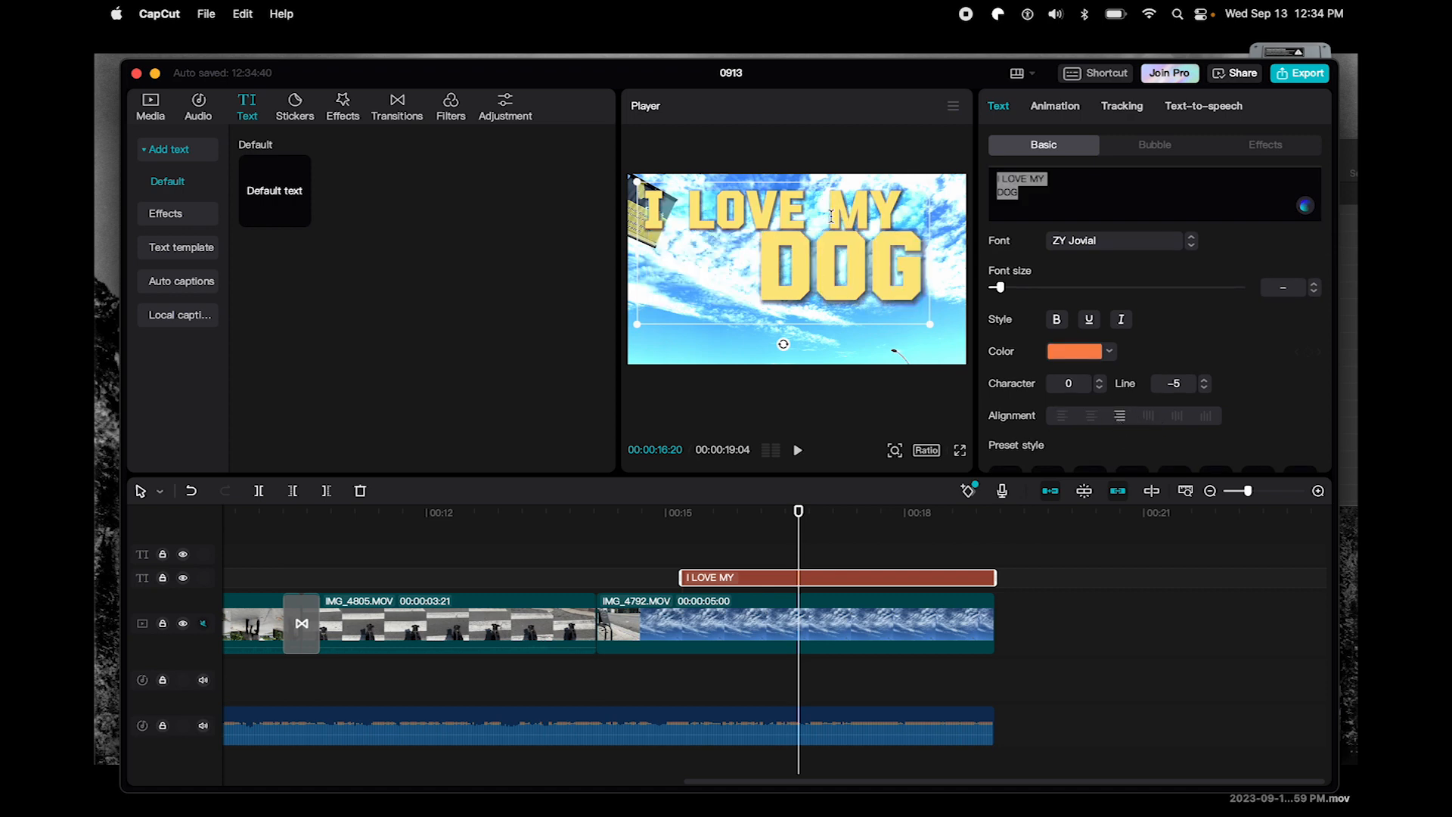
type("IT")
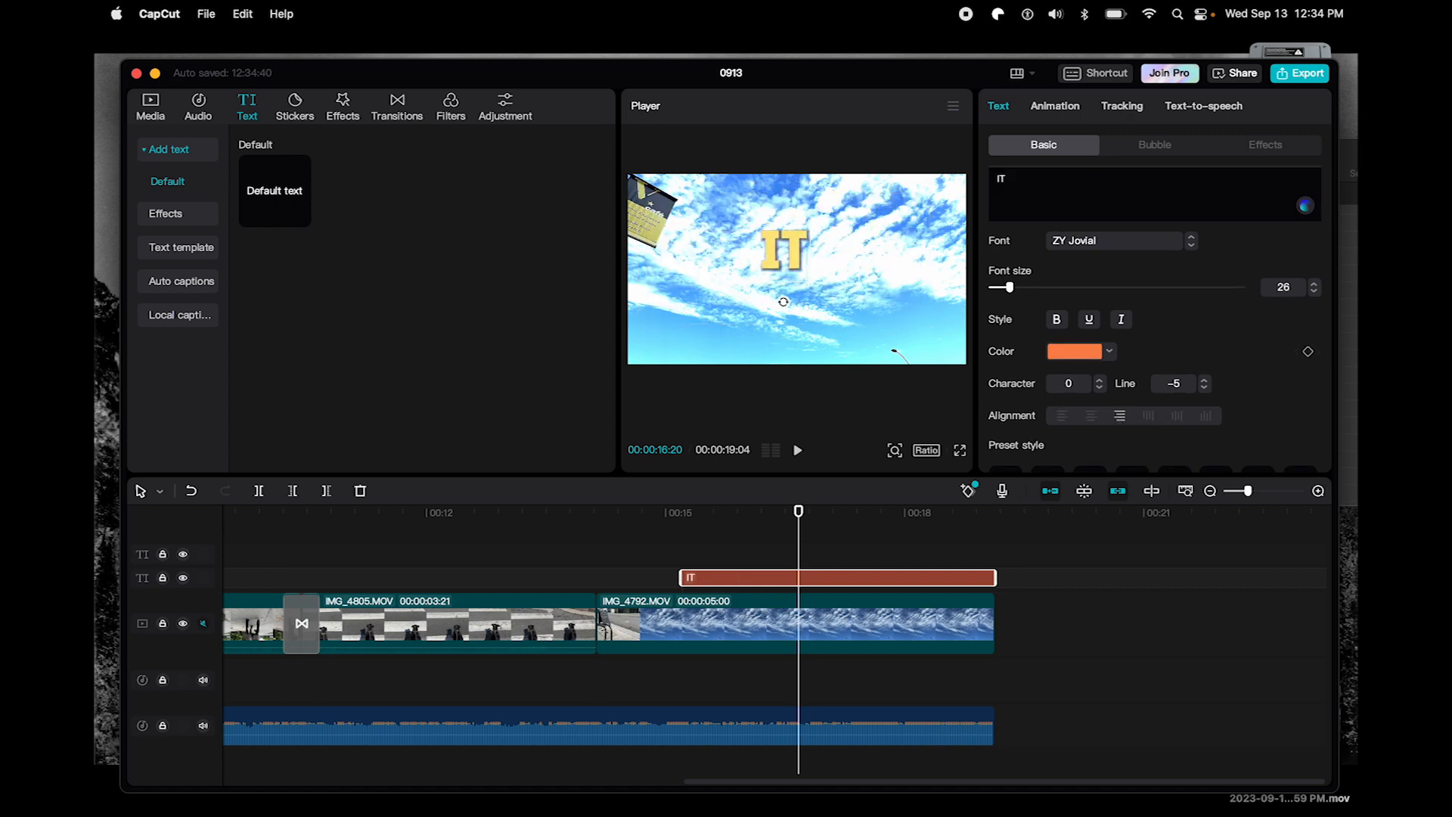
type("S NOT LETTING ME")
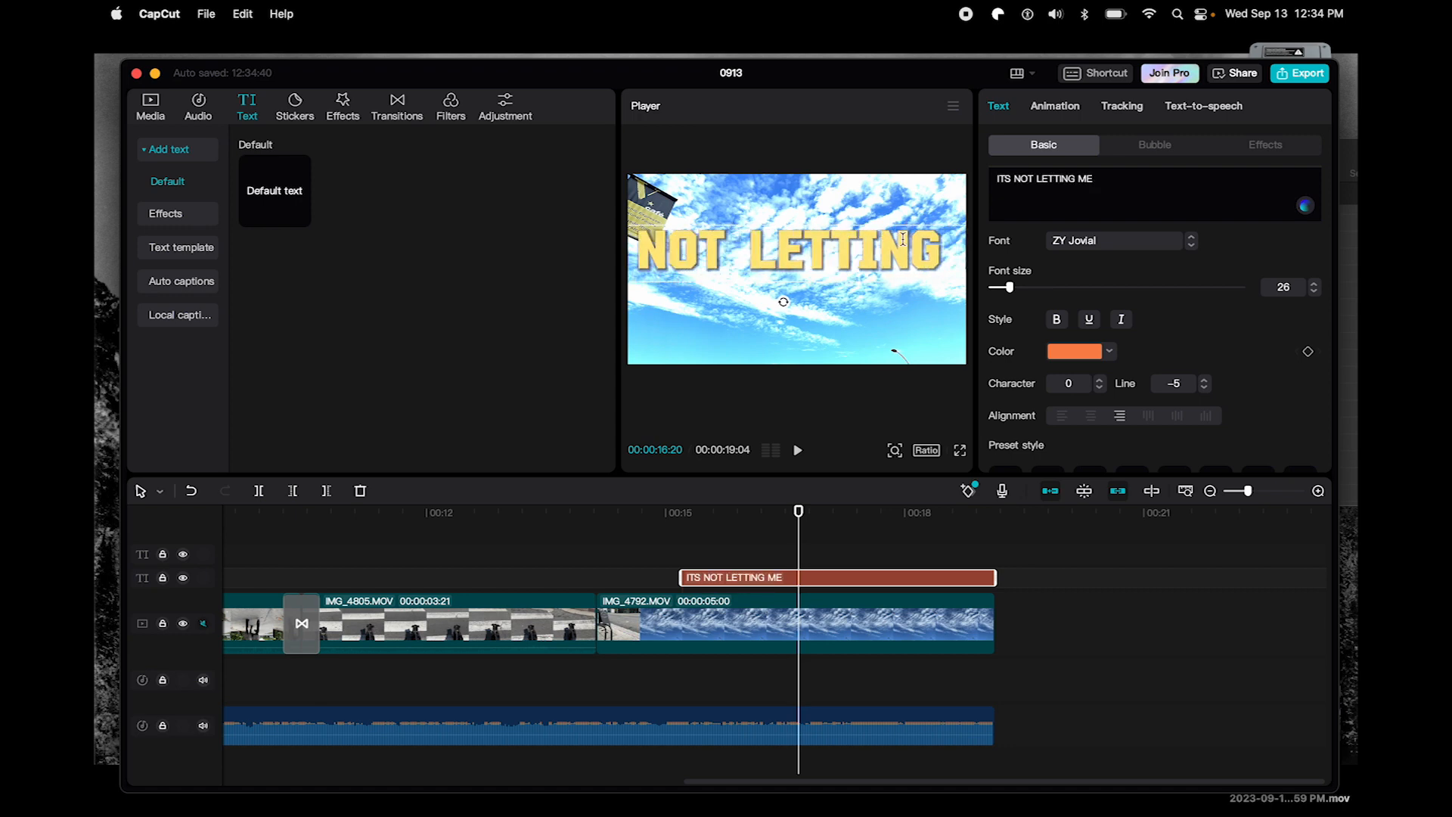
left_click_drag(1014, 295, 1004, 295)
- Add "AN" above and "PRODUCTION" below the title's existing line, and centre the text slightly lower and further right in the frame
left_click(996, 182)
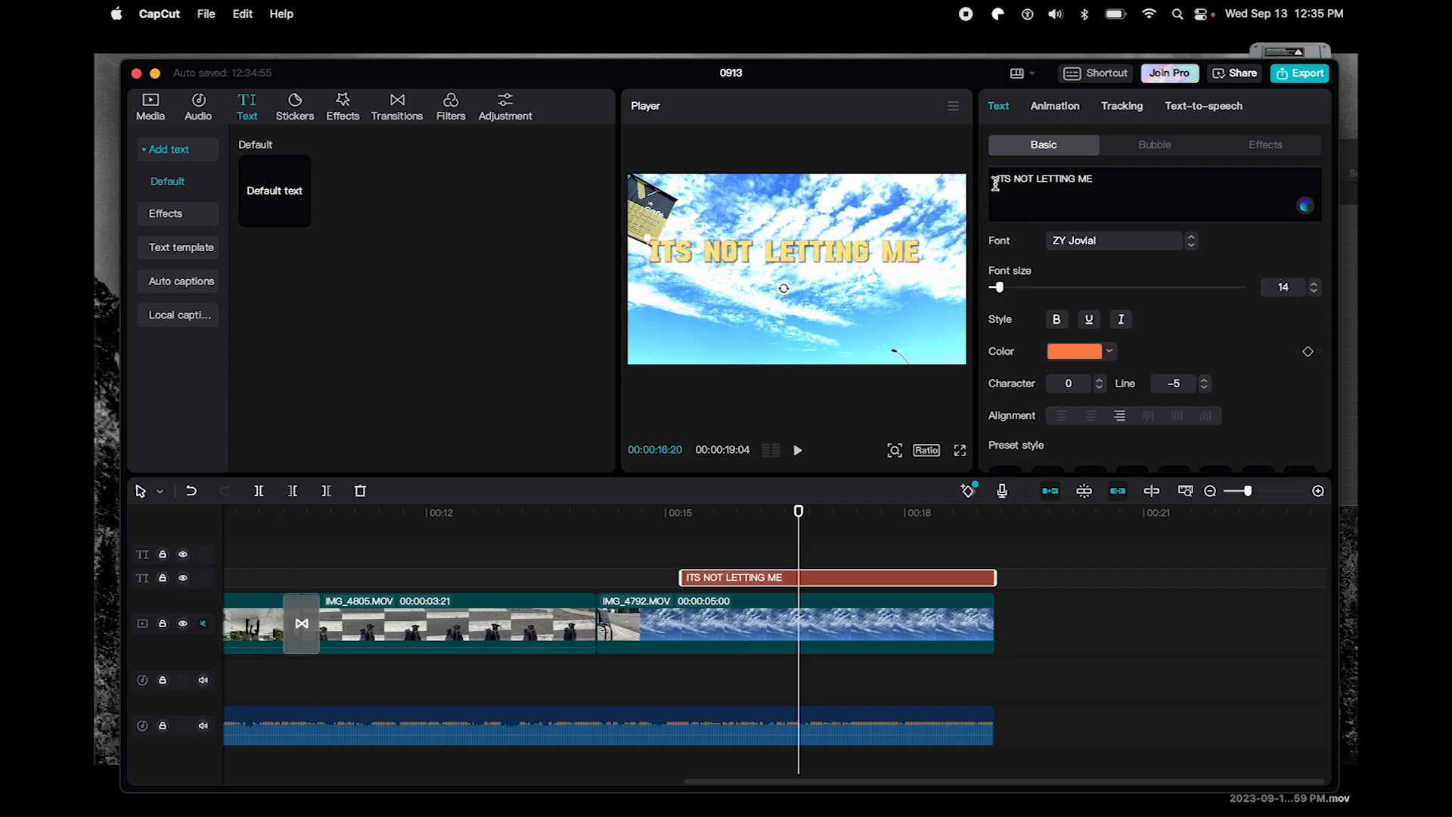
type("AN")
key("Return")
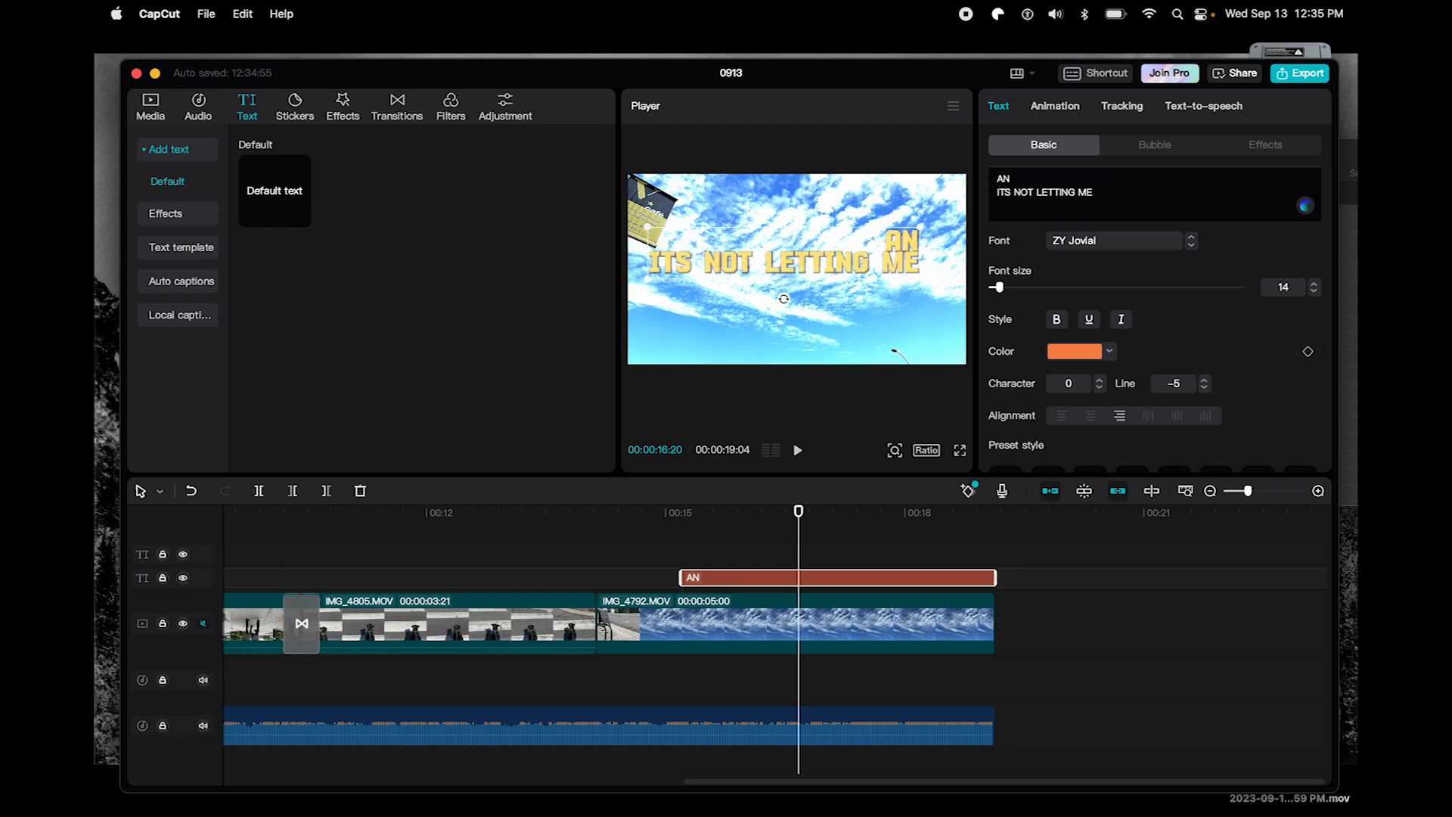
key("Return")
type("PRODUCTION")
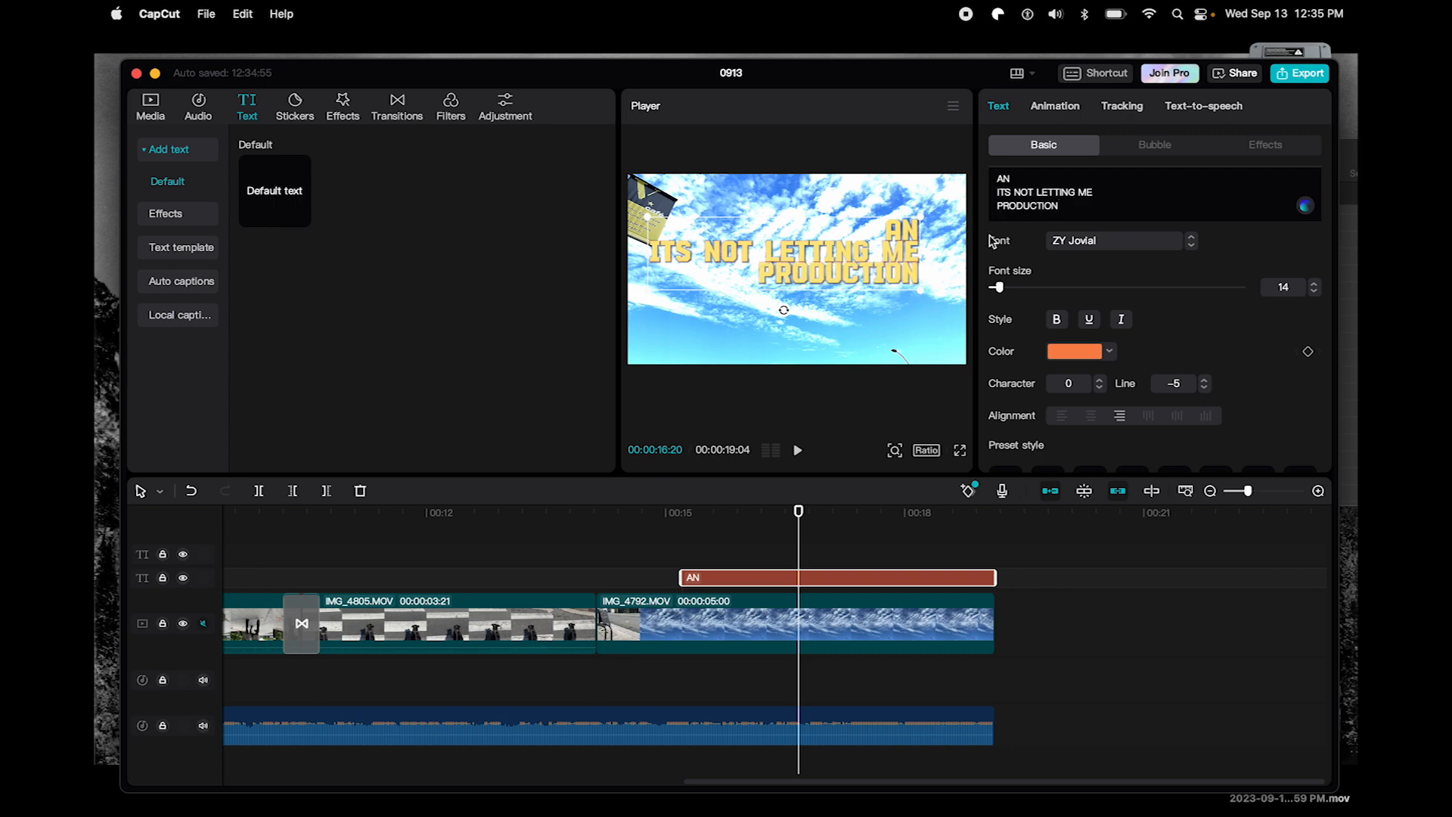
left_click(1092, 416)
left_click_drag(821, 277, 837, 286)
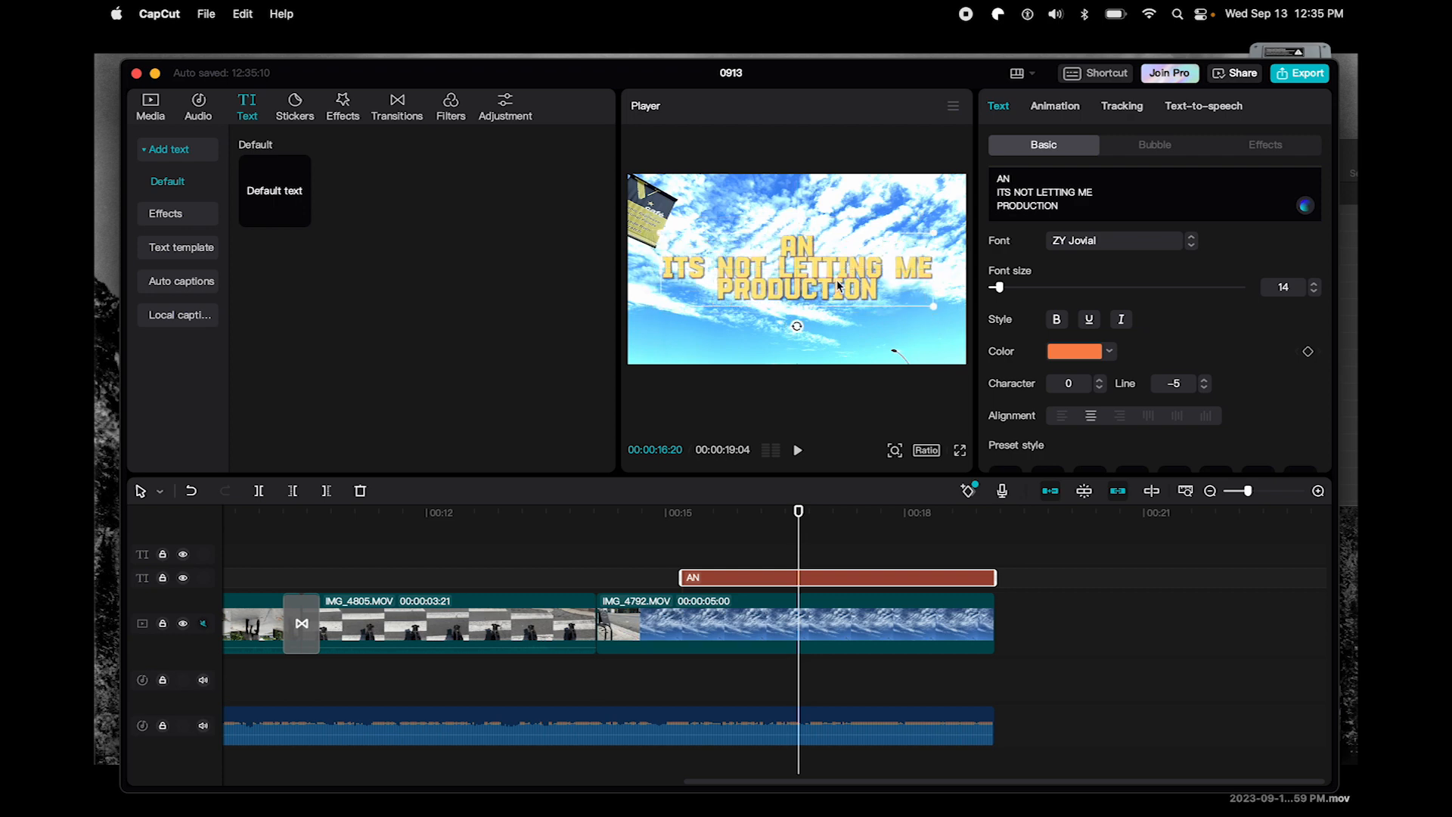
- Move the production title clip slightly earlier over IMG_4792.MOV and trim its end to 00:00:17:03
left_click_drag(609, 516, 659, 516)
left_click_drag(712, 578, 668, 583)
key("space")
key("space")
left_click_drag(950, 578, 830, 584)
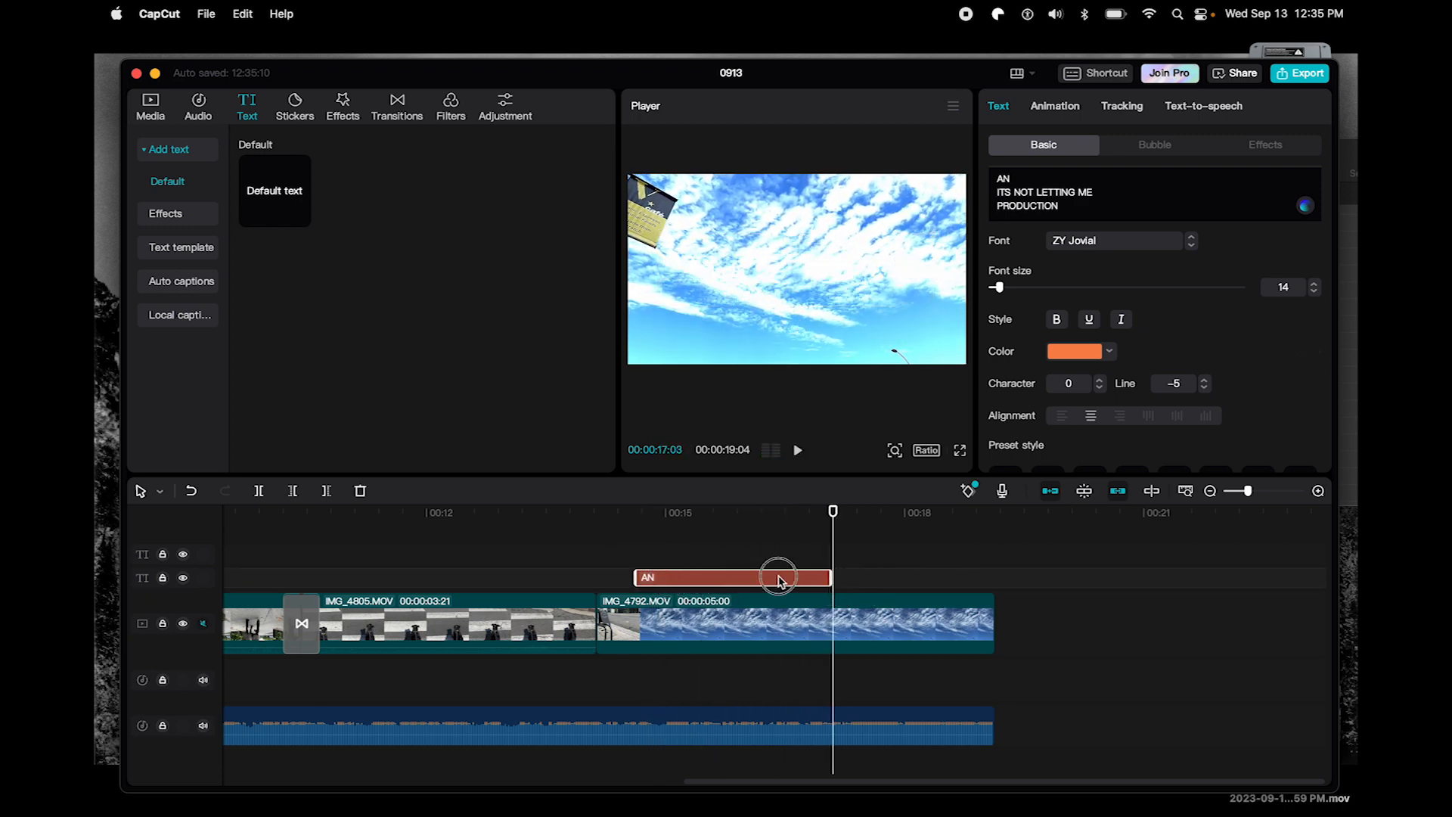
- Paste a copy of the production title at 00:00:17:03 and trim its end to match the end of IMG_4792.MOV
key("super+v")
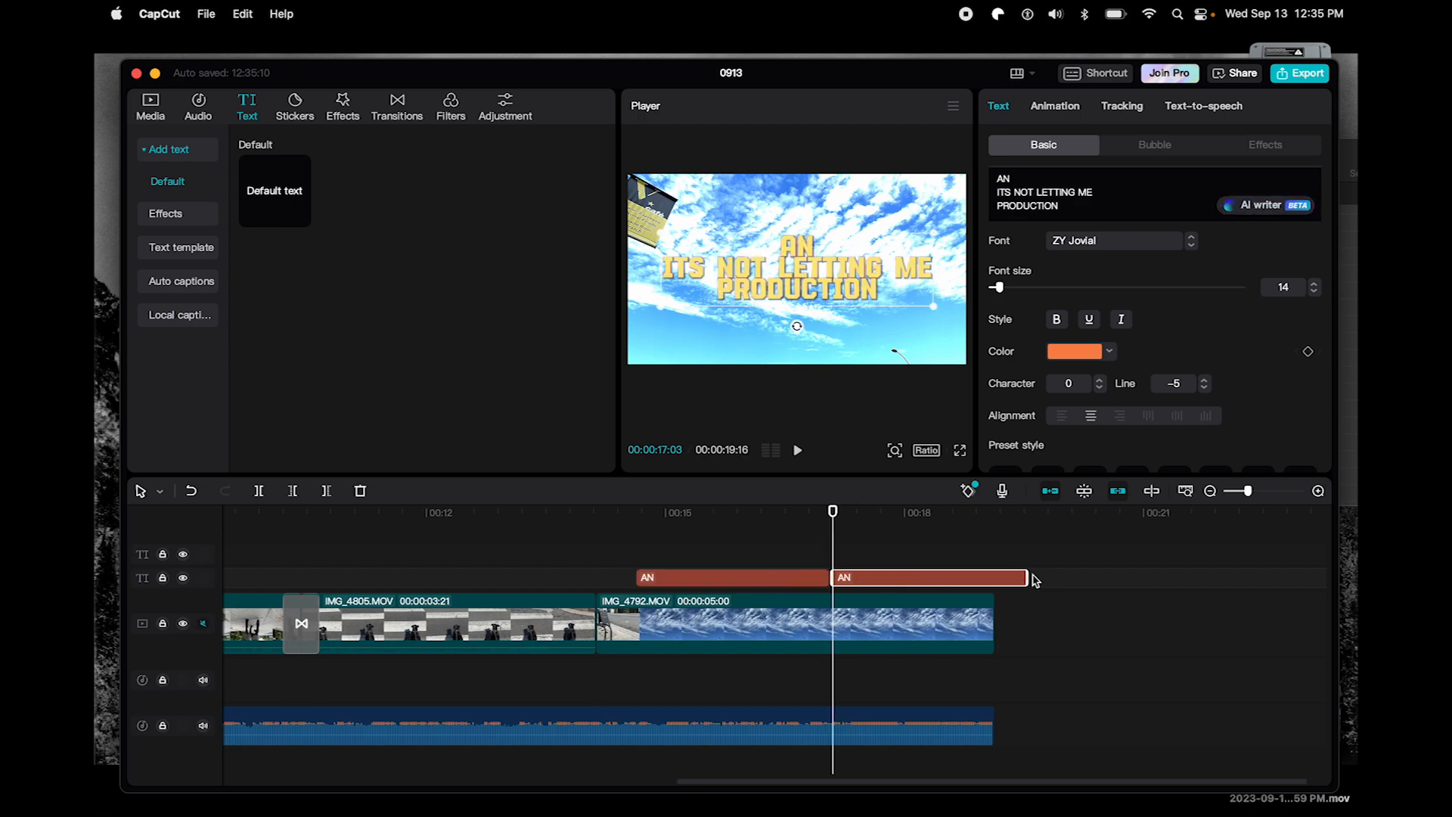
left_click_drag(1027, 580, 992, 584)
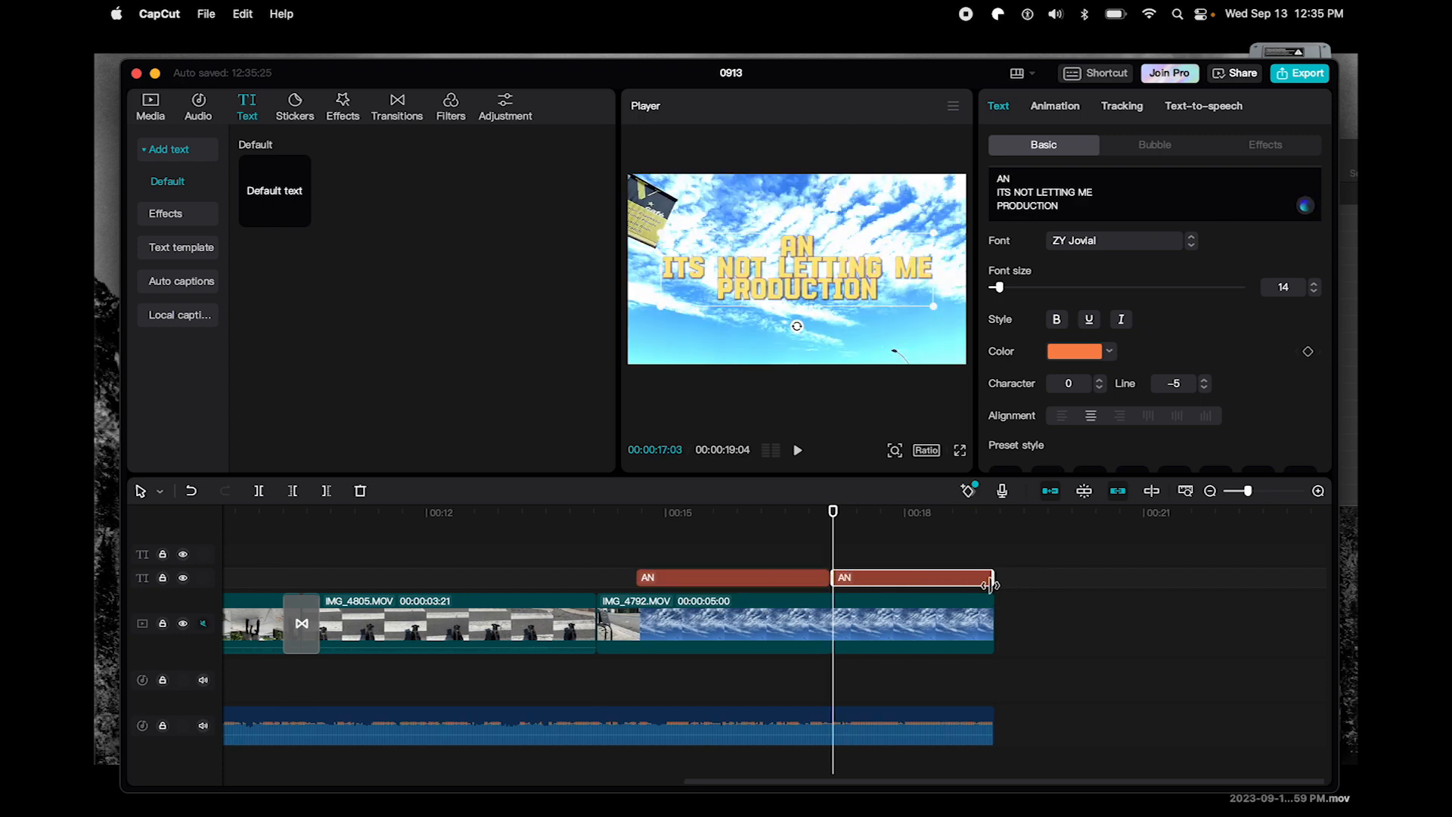
- Replace the copied title's text with "STARRING:" and "A GIRL NAMED JACK" on two lines
left_click(871, 530)
left_click(838, 318)
left_click(823, 259)
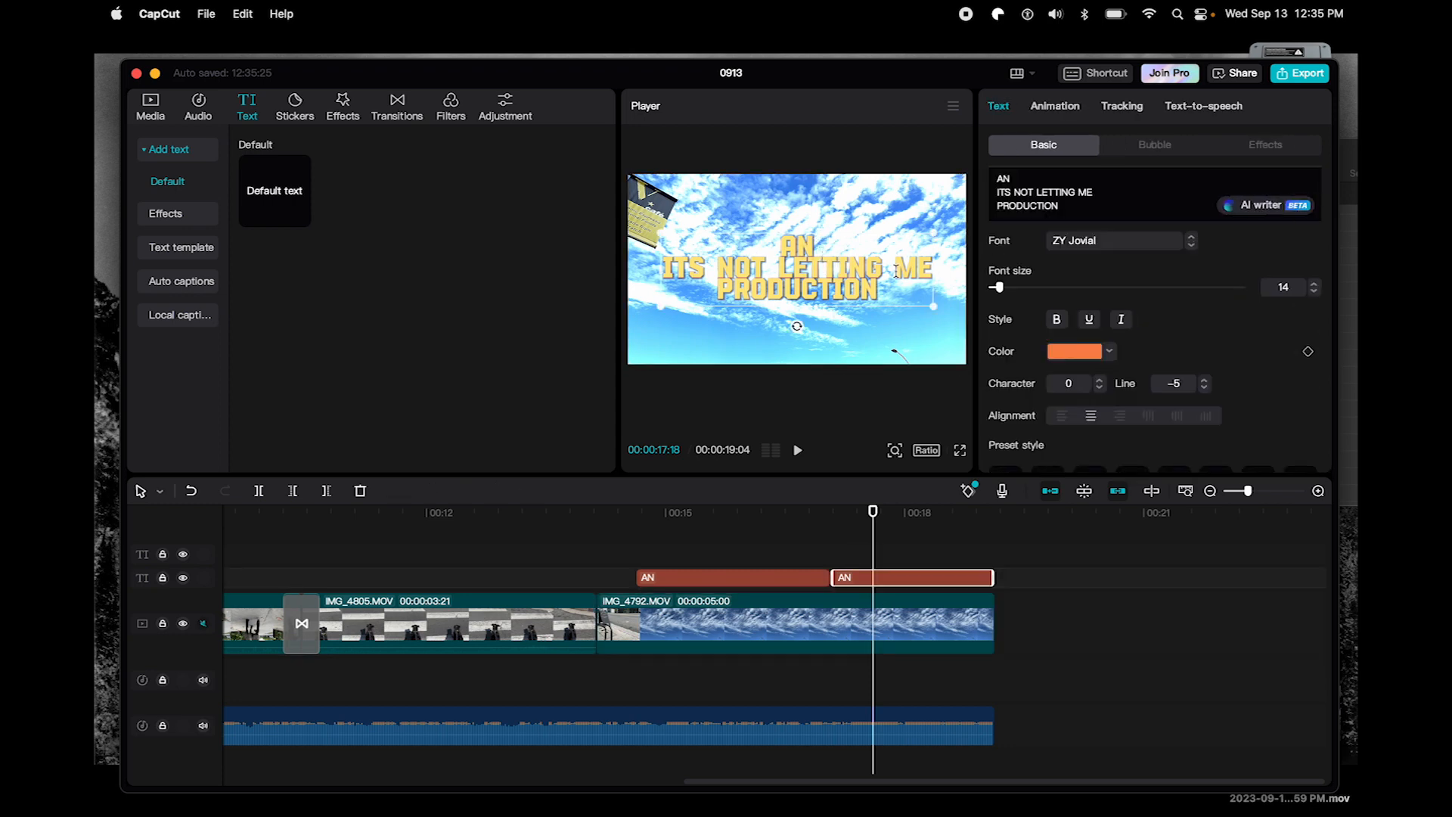
double_click(883, 292)
type("STARRING:")
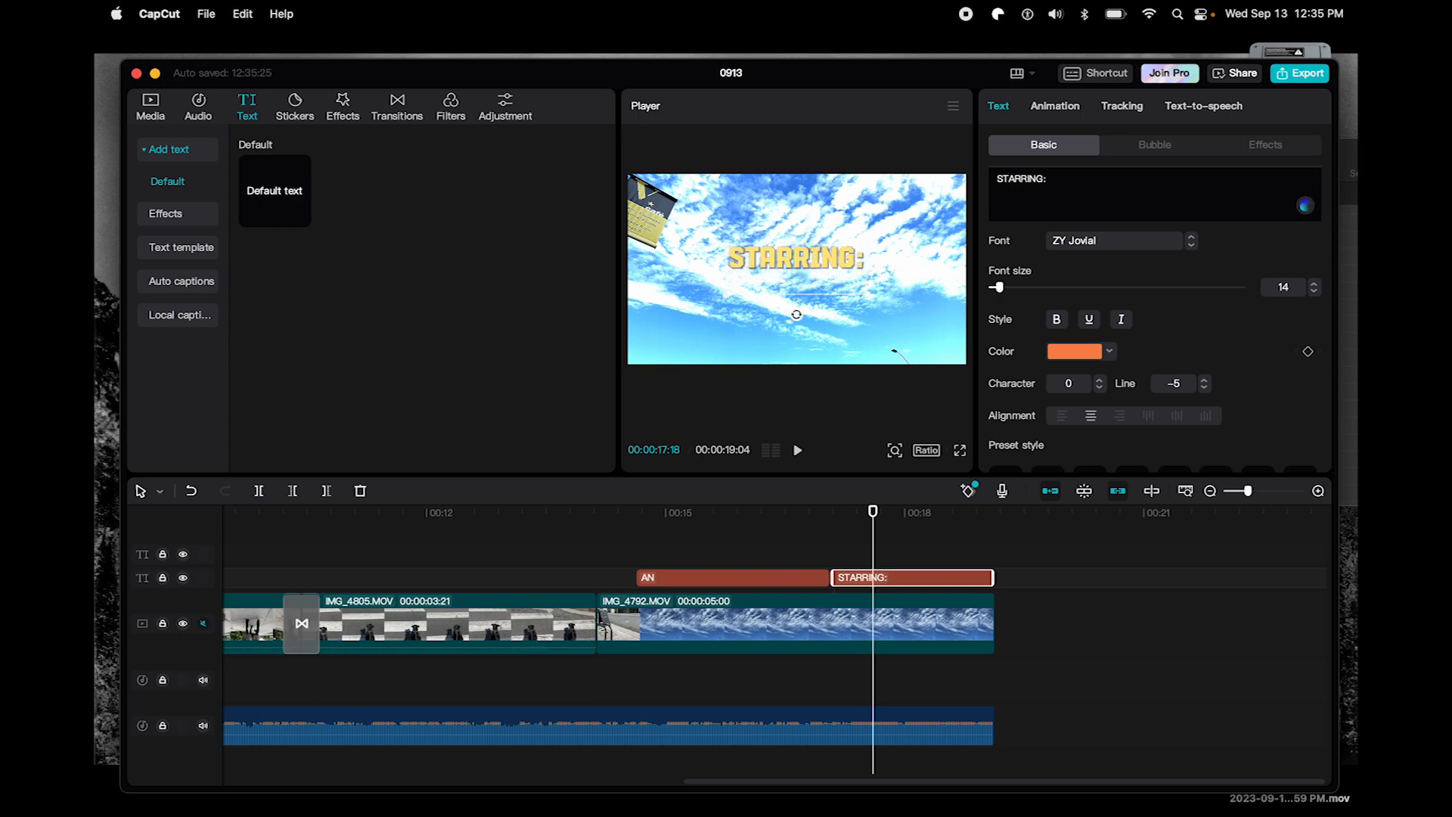
key("Return")
type("A GIRL NAMED JACK")
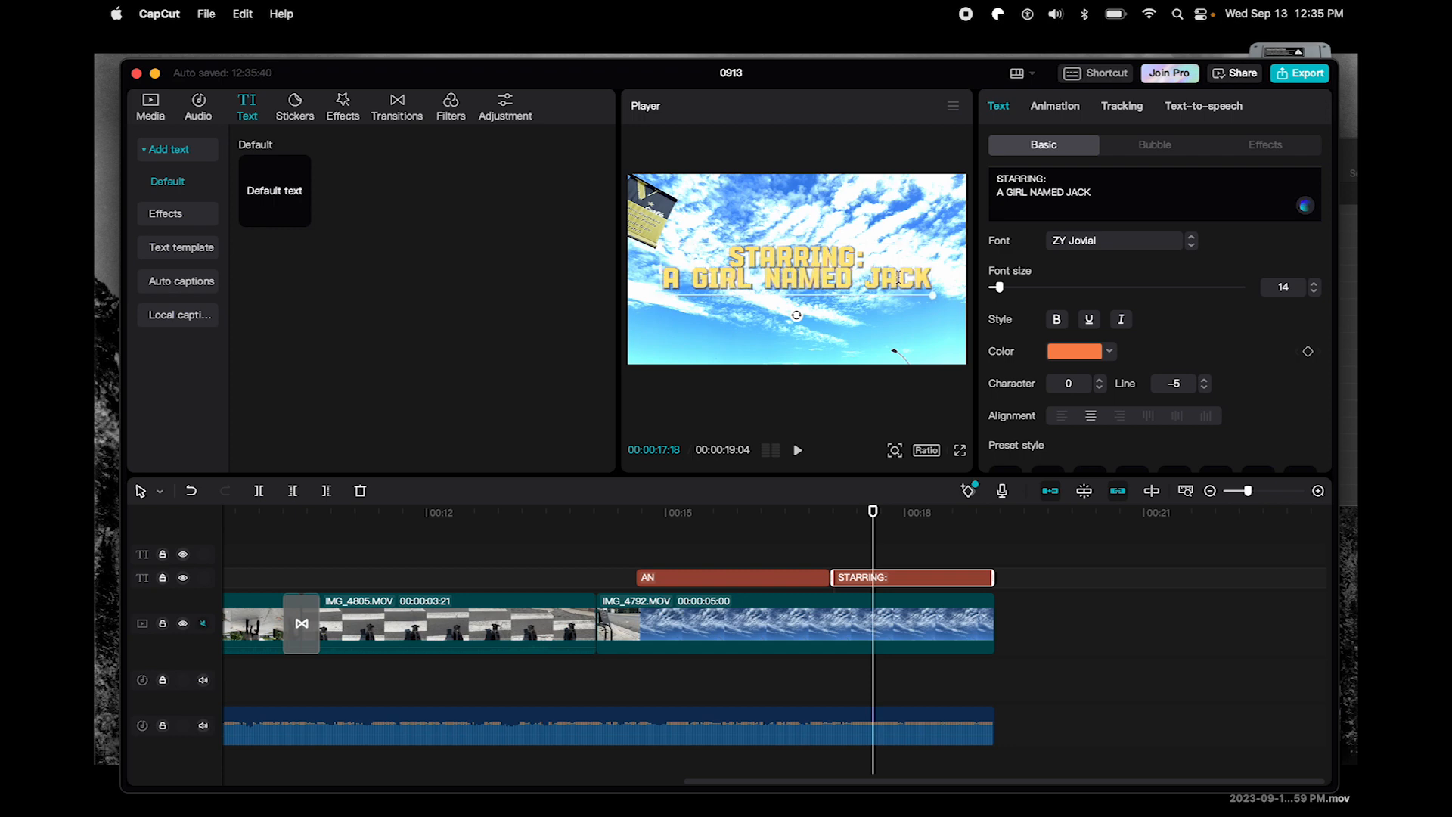
- Set "STARRING:" to font size 29 and the line spacing to -10, placing the title slightly lower in the frame
left_click_drag(1062, 176, 984, 179)
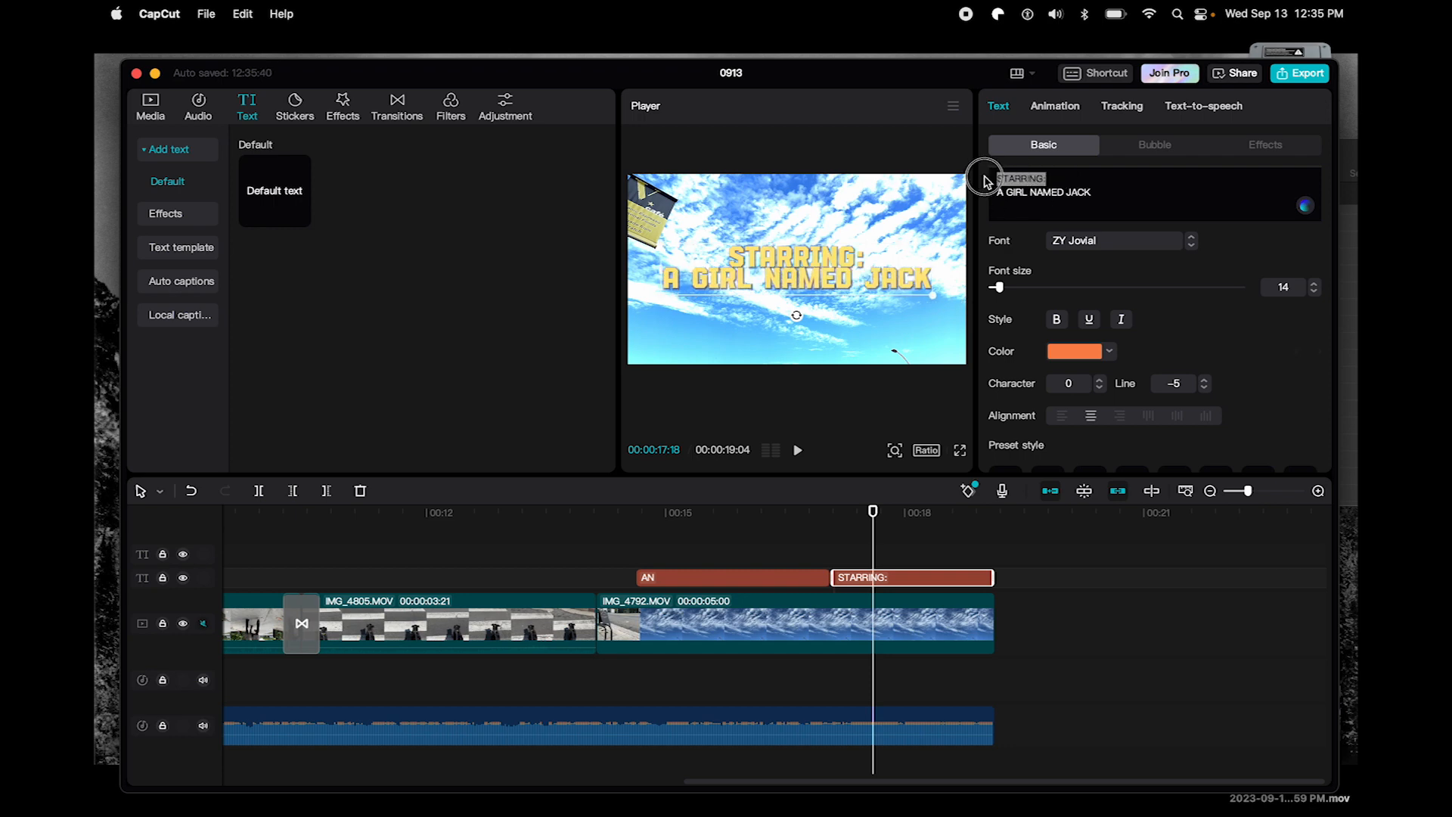
left_click_drag(999, 287, 1014, 291)
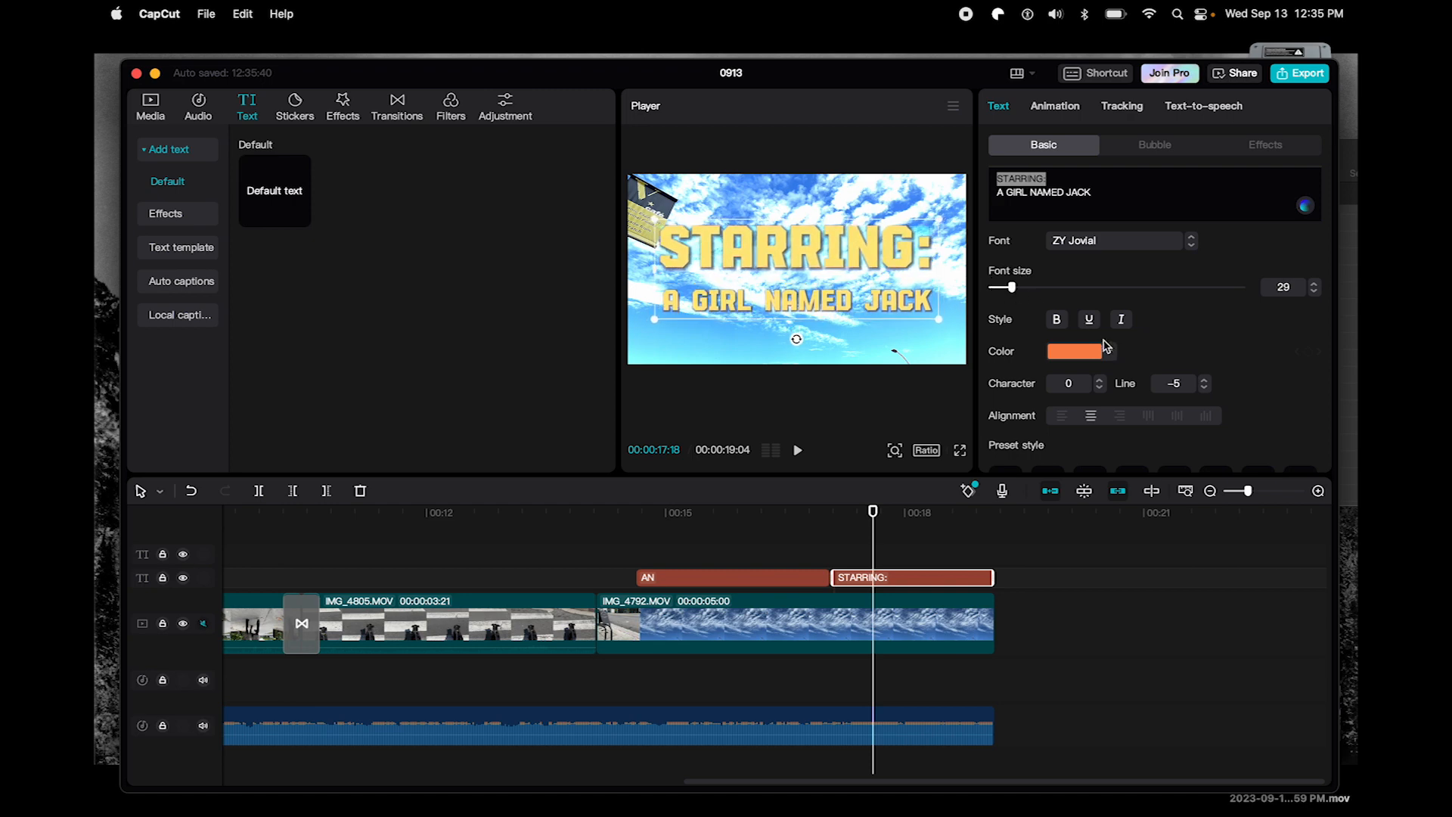
left_click(1205, 388)
left_click(1205, 388)
left_click(1205, 388)
left_click(1205, 388)
left_click(1204, 388)
left_click_drag(856, 271, 857, 301)
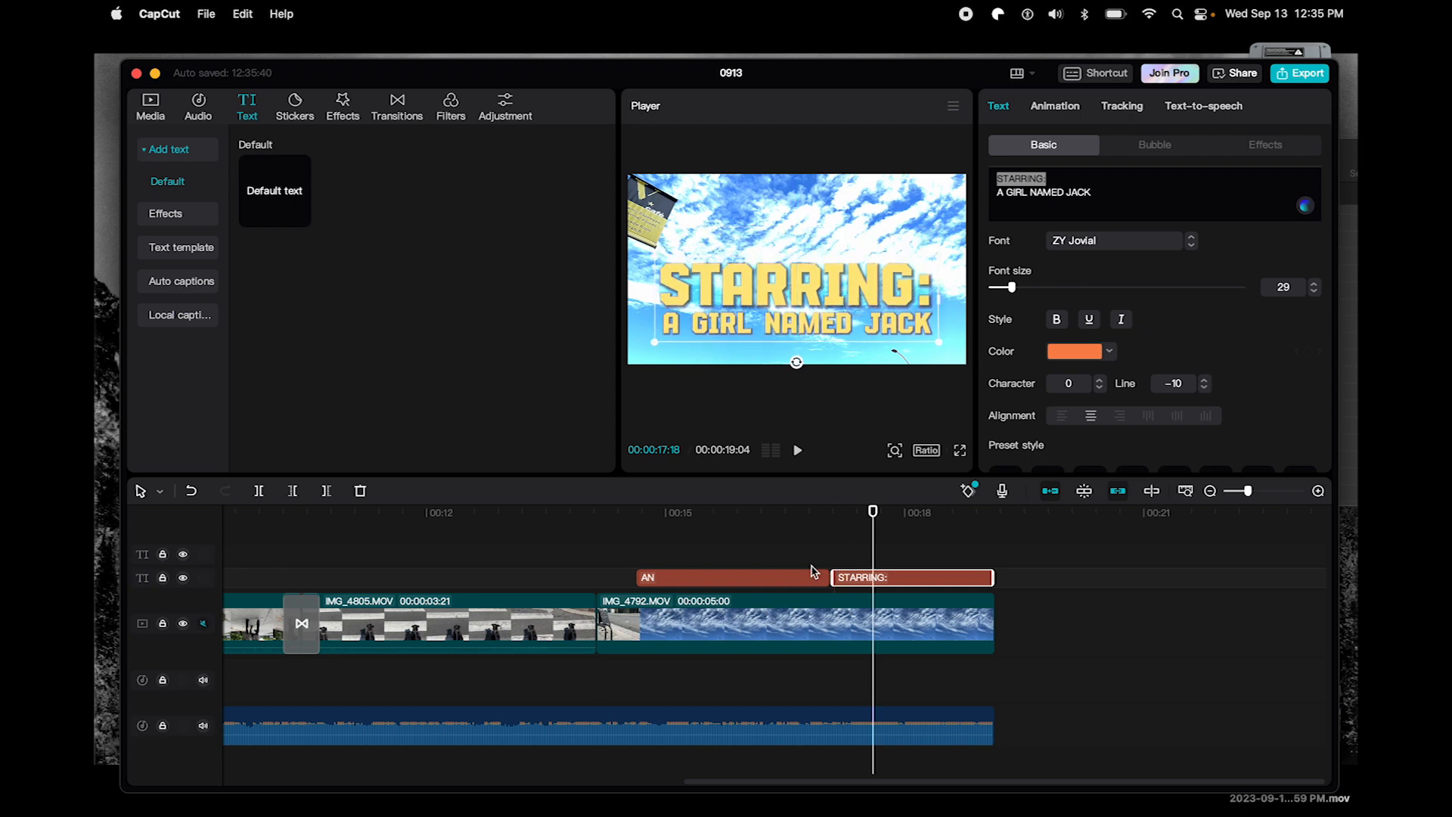
- Copy the Dog bark sound effect from the start of the timeline and paste it at the video's end, 00:00:19:03
key("Up")
key("Up")
key("Up")
key("Up")
key("Up")
key("Up")
key("Up")
key("Up")
key("Up")
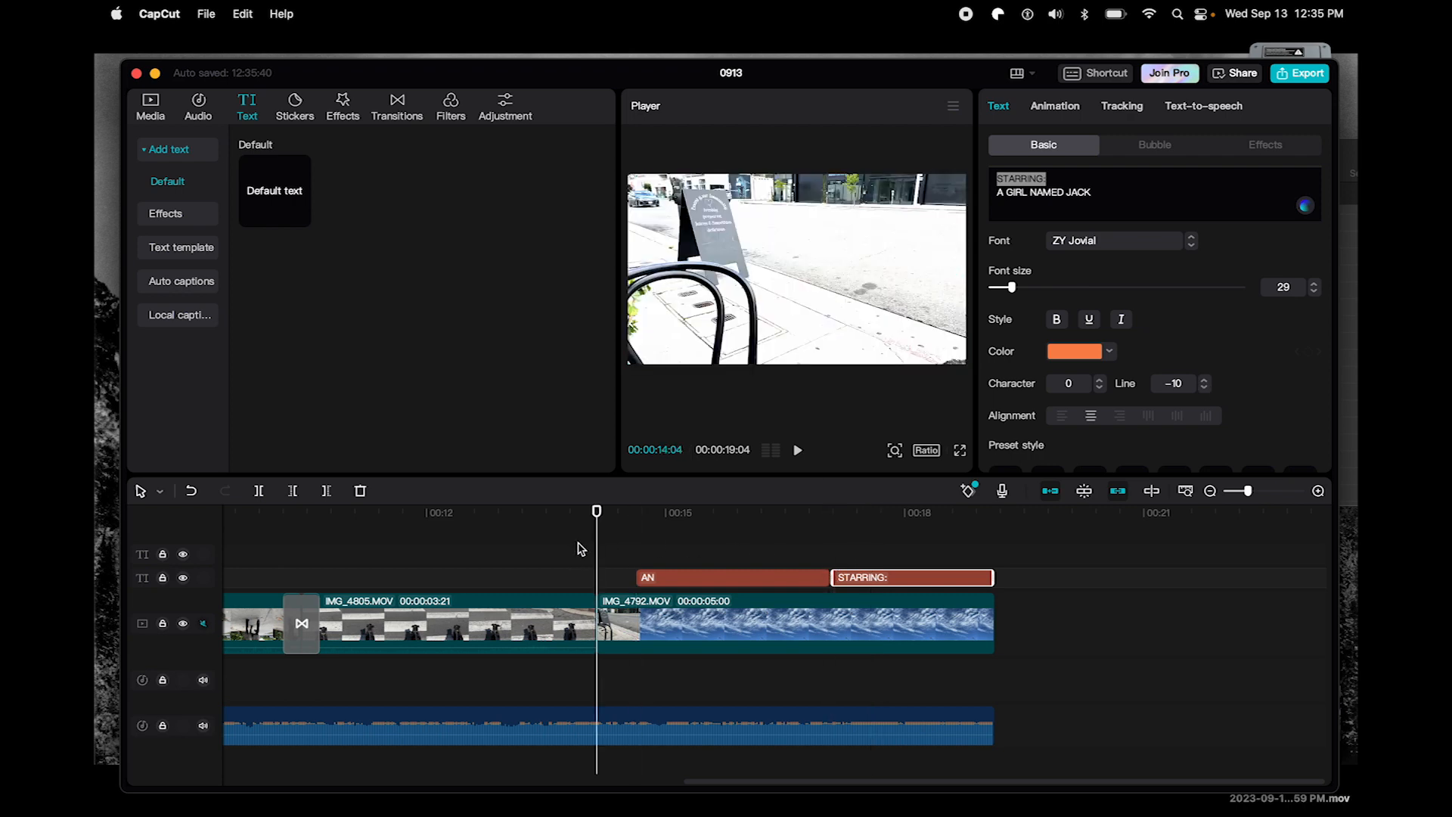
key("Up")
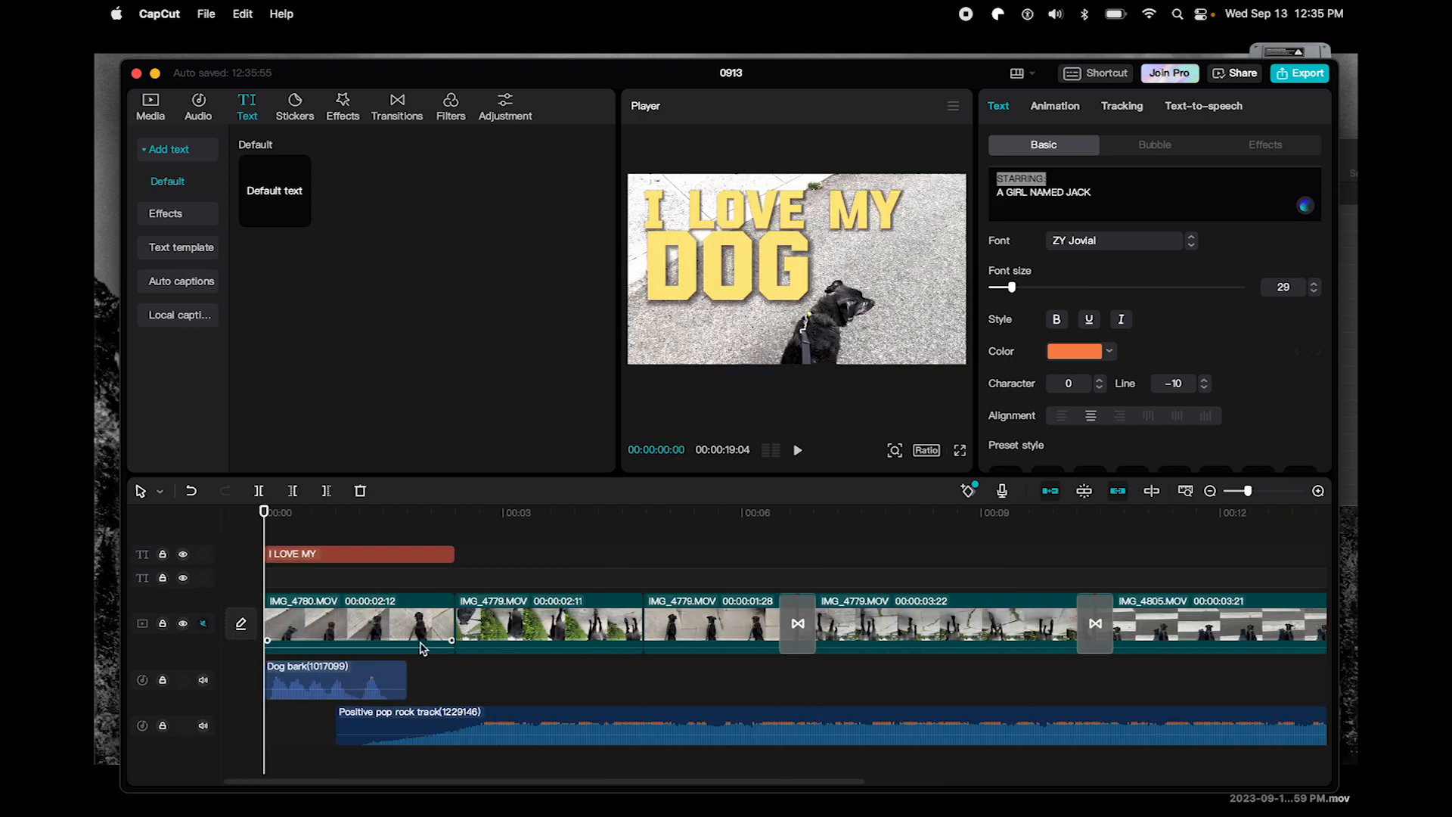
left_click(379, 673)
key("Down")
key("Down")
key("Down")
key("Down")
key("Down")
key("Down")
key("Down")
key("Down")
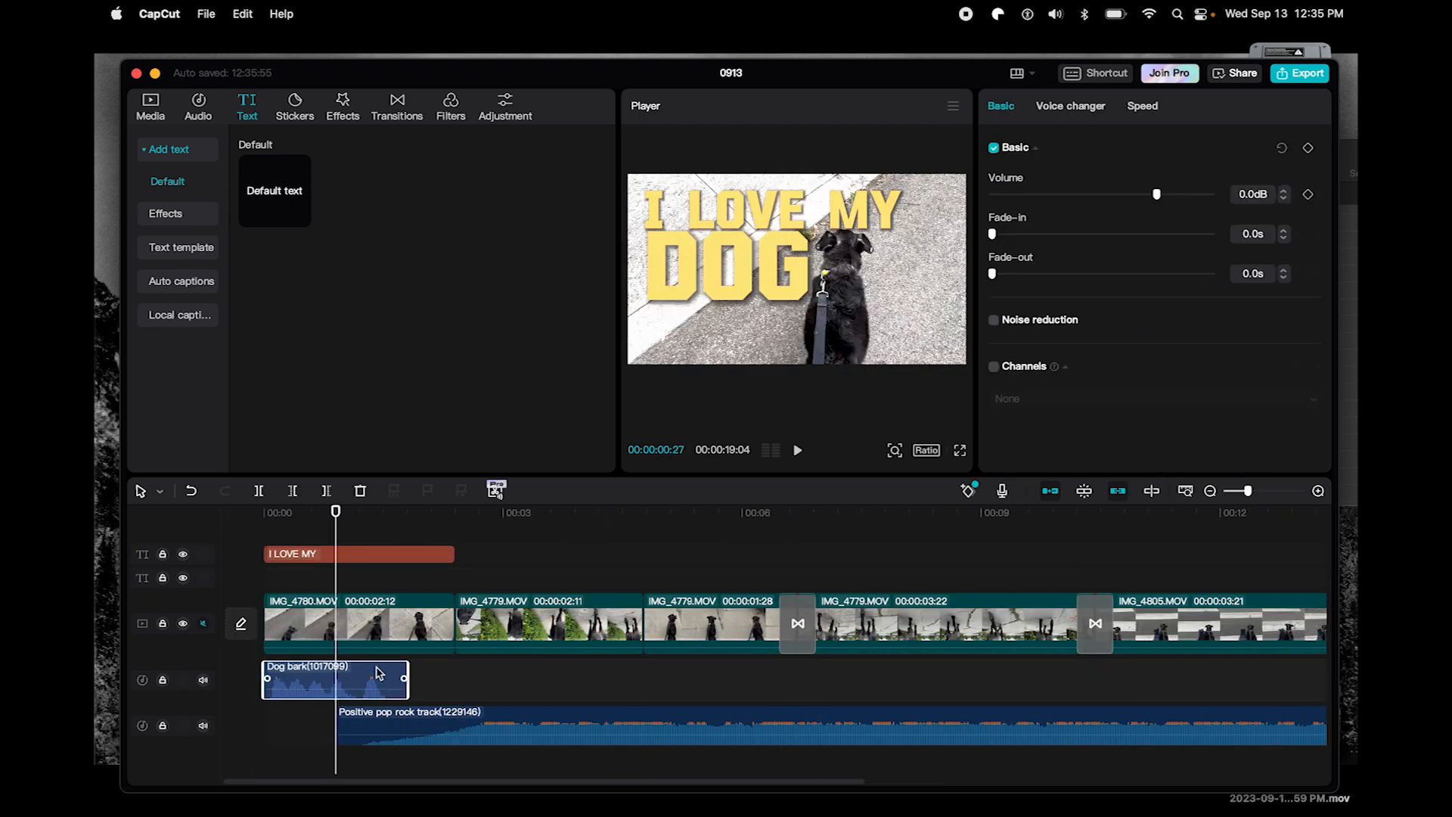
key("Down")
key("Down")
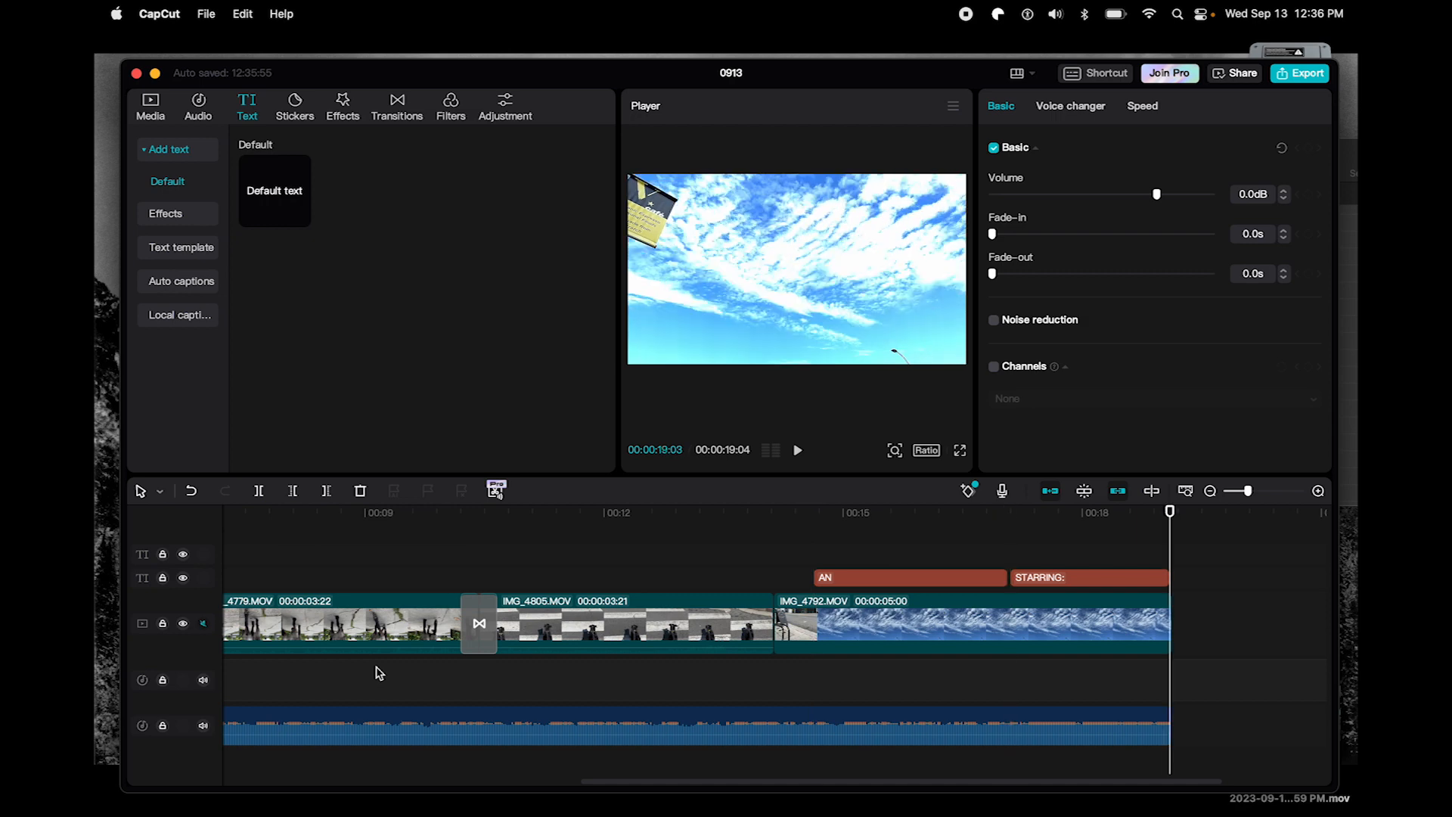
key("super+v")
- Move the pasted Dog bark under the STARRING title and trim it to its later barks, ending with the video
left_click_drag(1217, 679, 896, 681)
left_click_drag(1000, 683, 1226, 681)
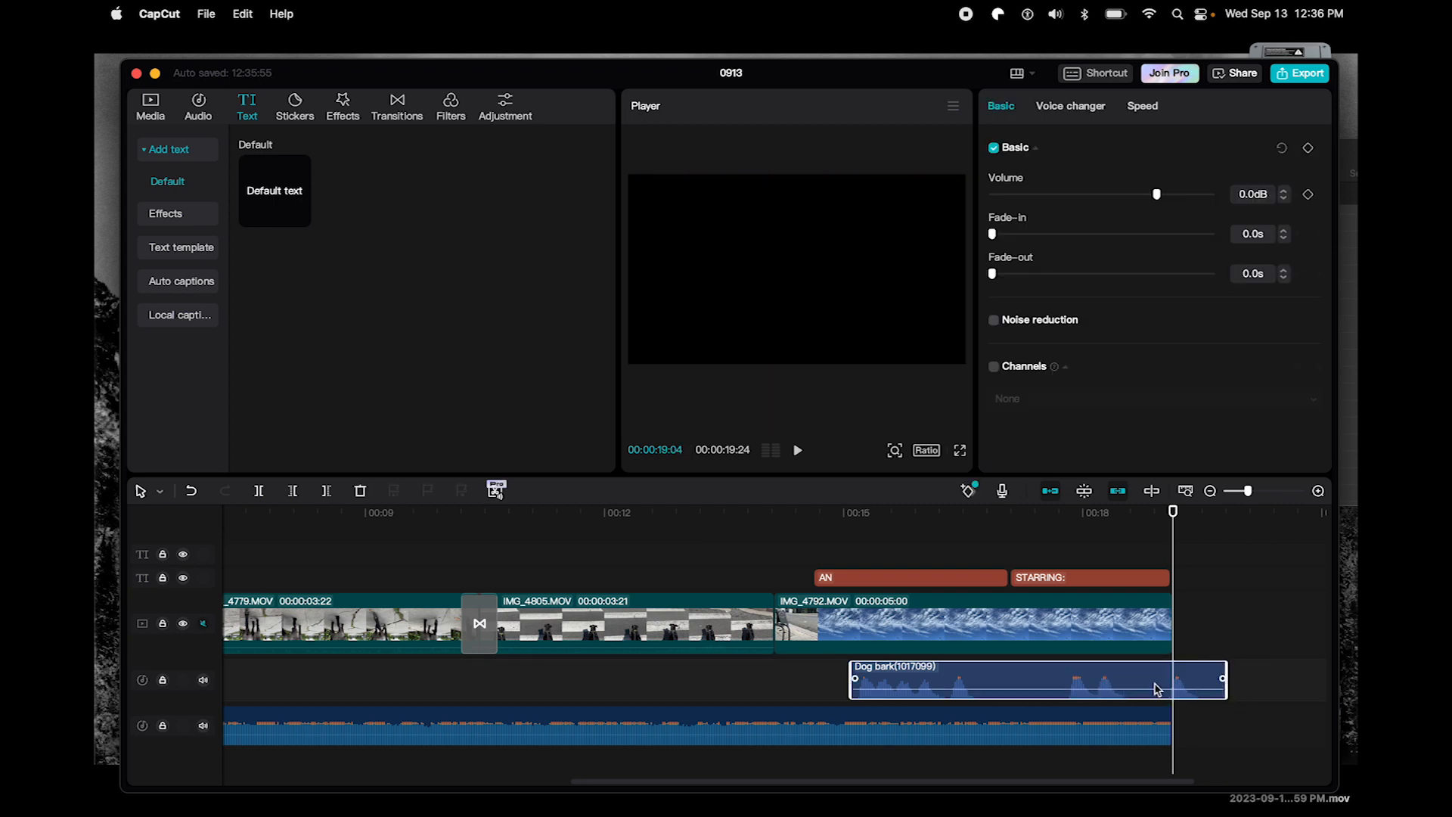
left_click_drag(855, 674, 1057, 679)
left_click_drag(1224, 670, 1106, 669)
- Add an opacity keyframe at 100% to IMG_4792.MOV at 00:00:18:13
left_click(1150, 611)
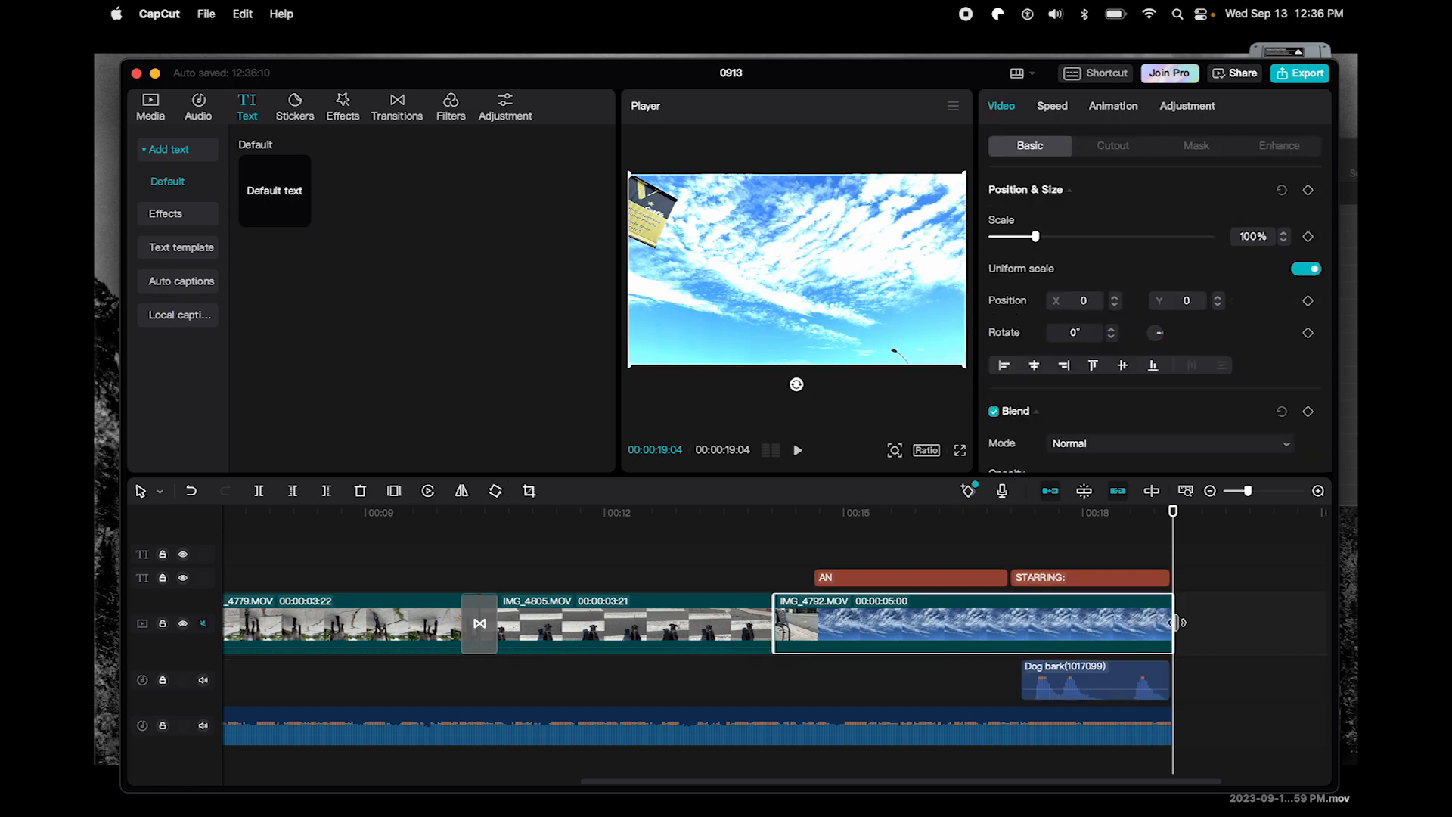
right_click(1171, 624)
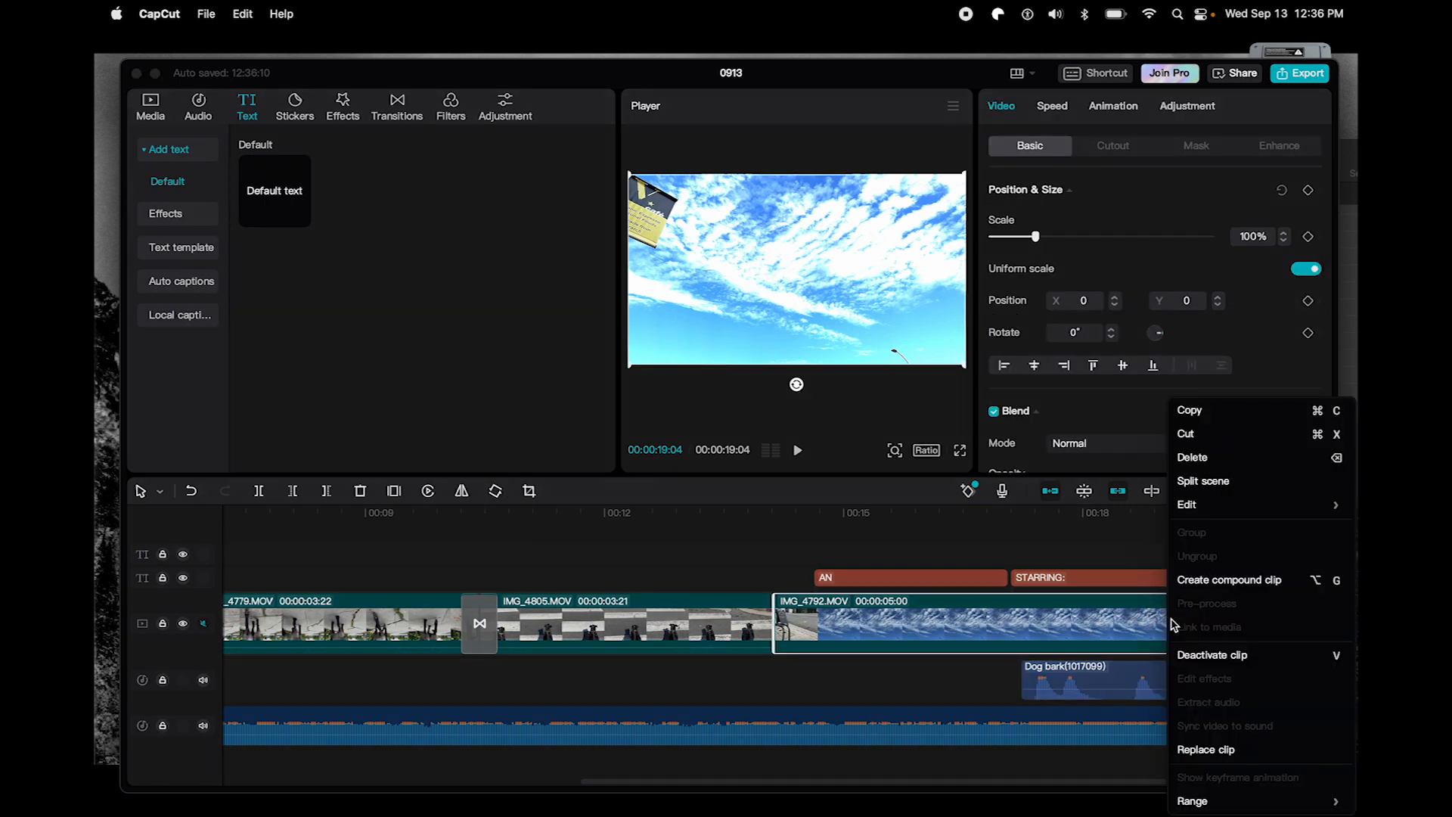
left_click(1127, 636)
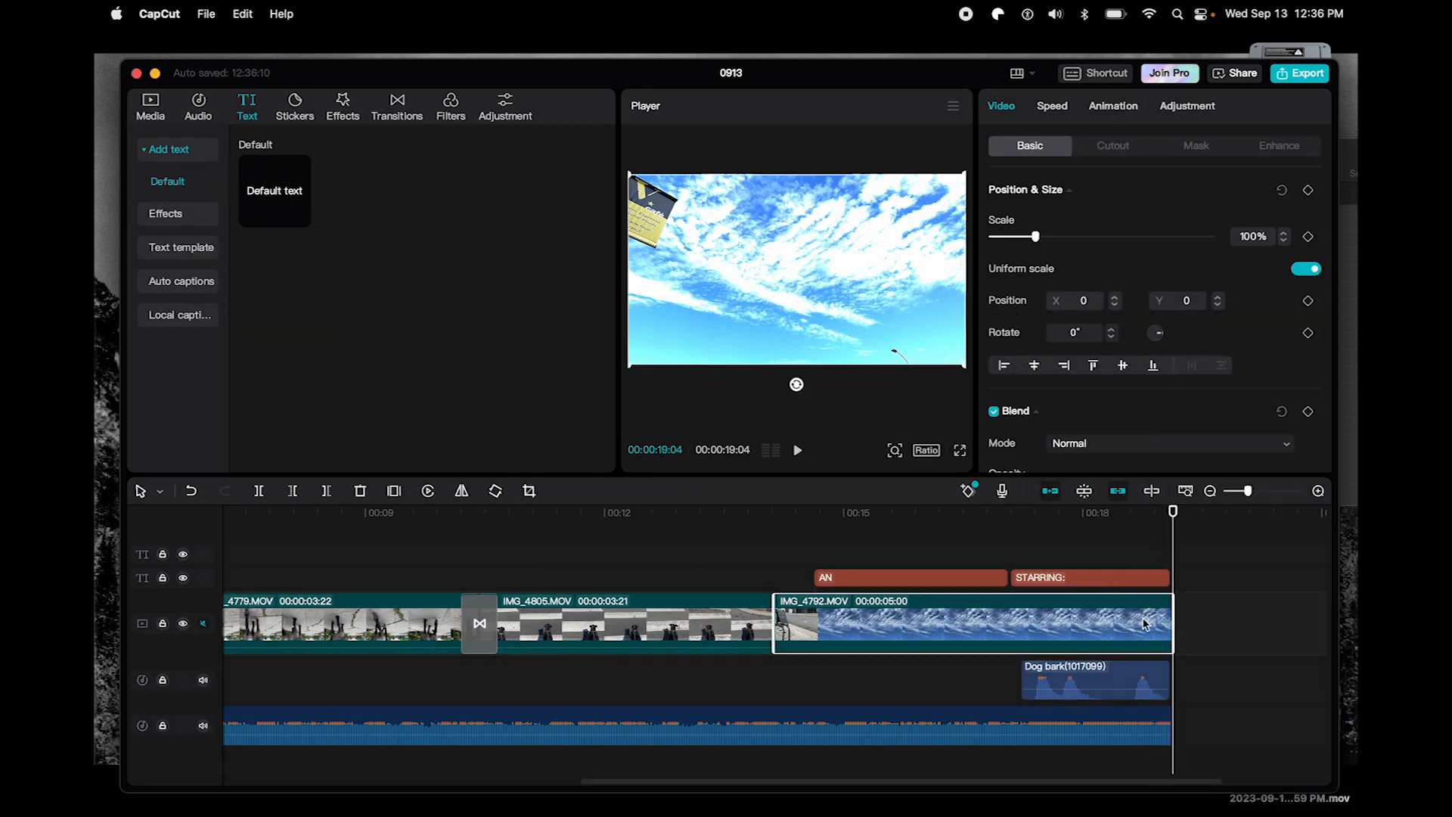
left_click_drag(1172, 512, 1117, 517)
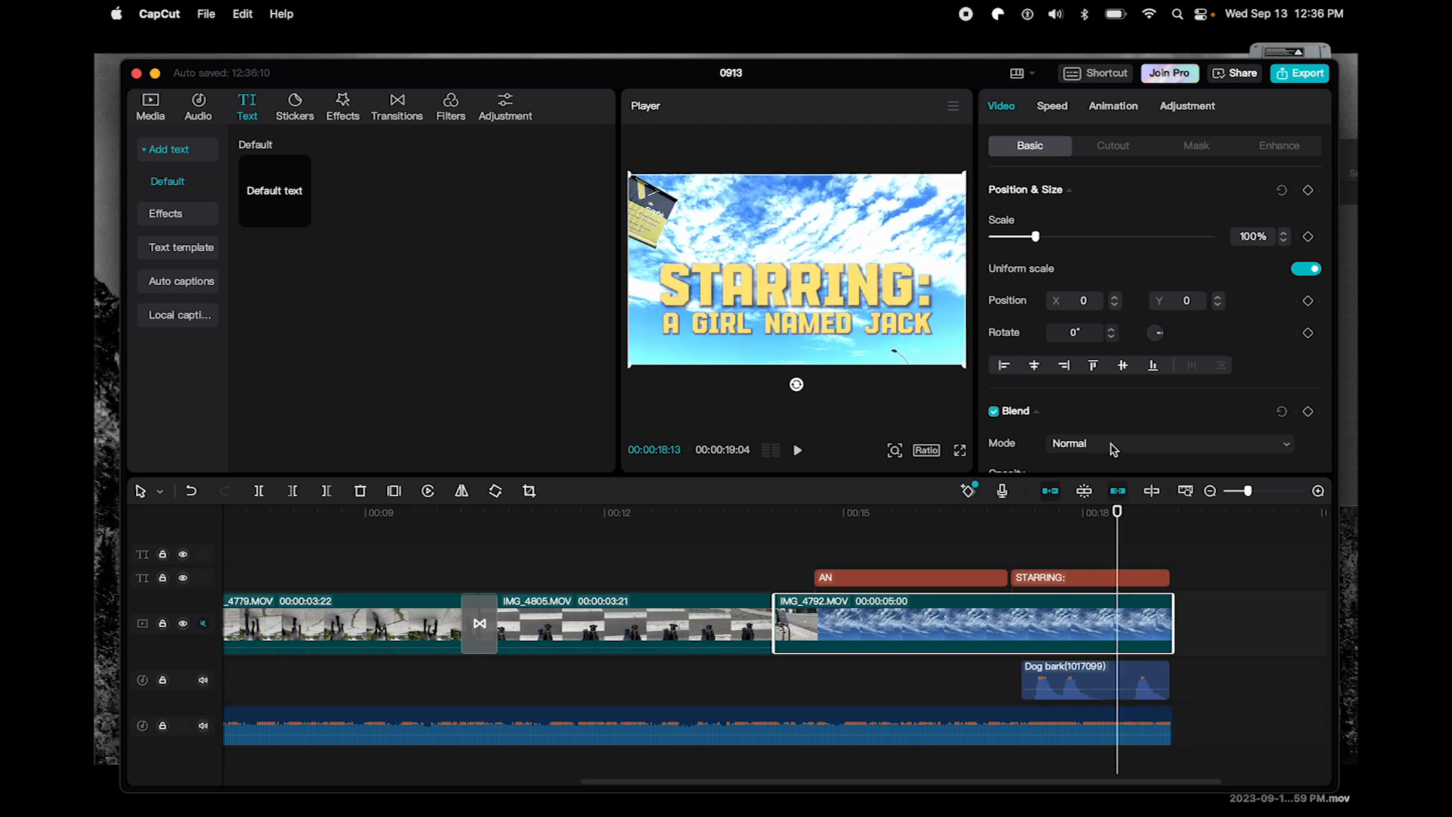
scroll(1158, 340, "down", 3)
scroll(1157, 331, "down", 3)
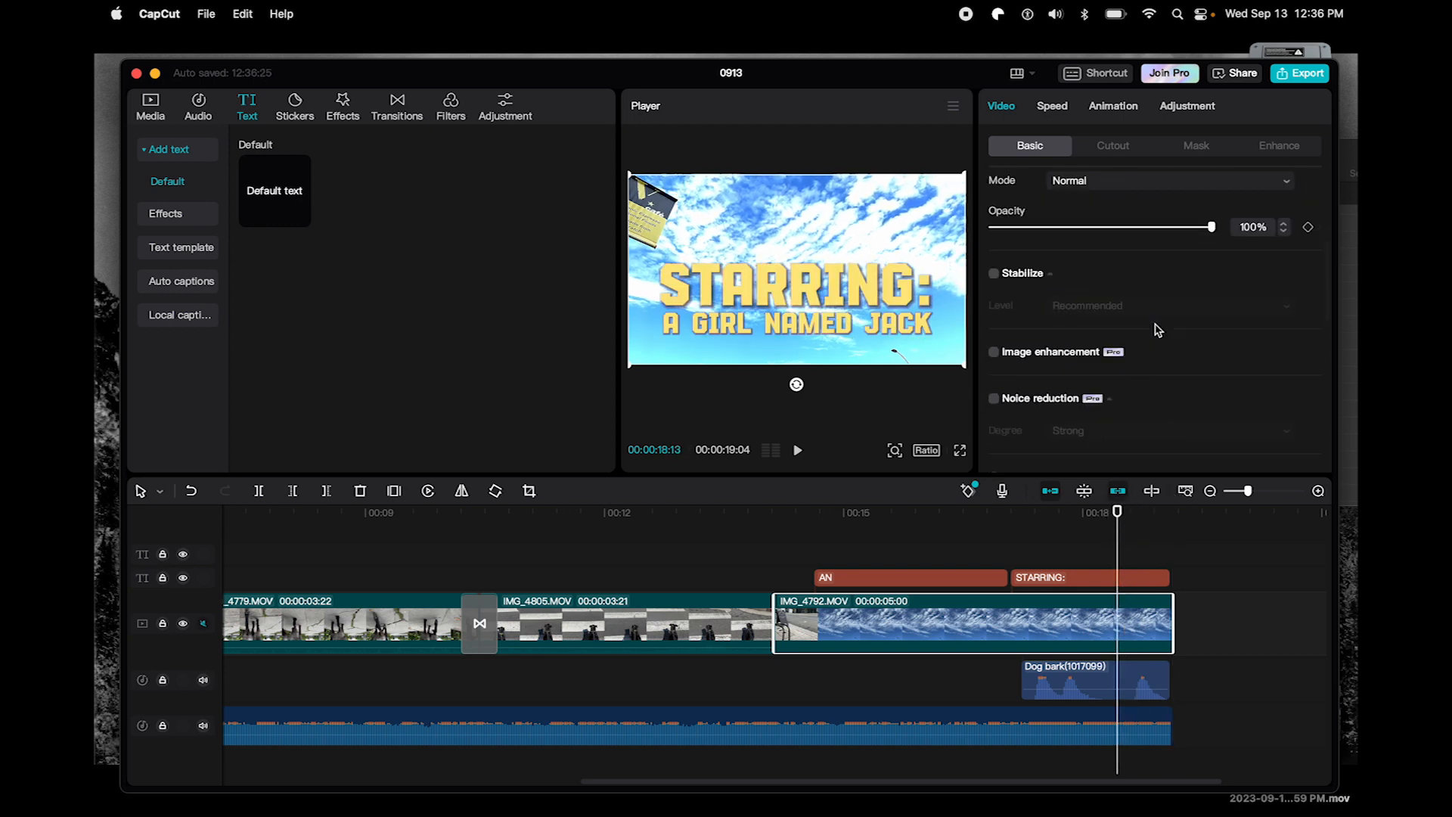
left_click(1308, 228)
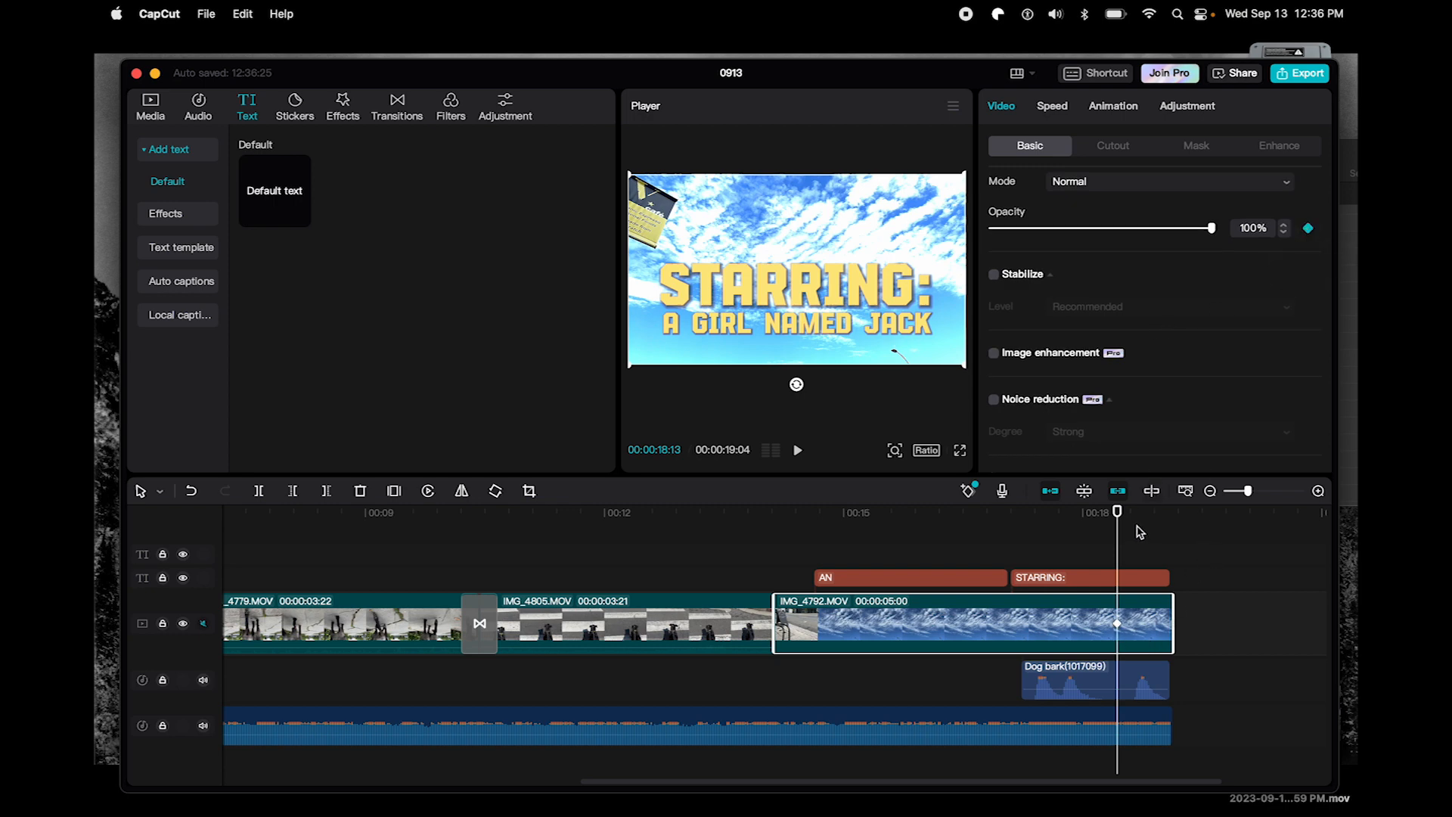
- Add an opacity keyframe at the end of IMG_4792.MOV, 00:00:19:04, and set it to 0%
left_click_drag(1119, 511, 1175, 522)
left_click(1308, 228)
left_click(1249, 230)
type("0")
key("Return")
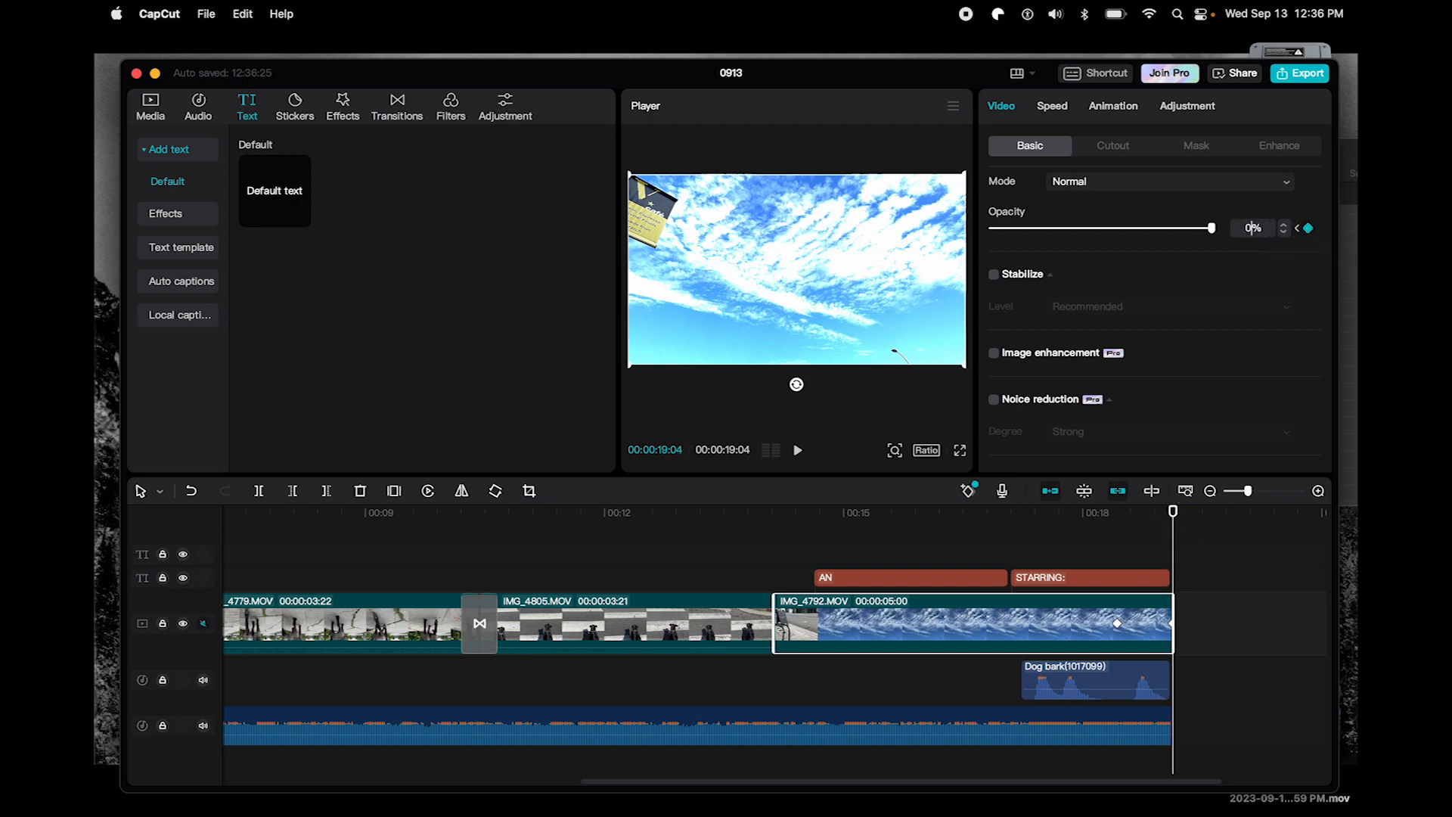
- Play back the closing fade-out and the opening of the video
left_click(294, 106)
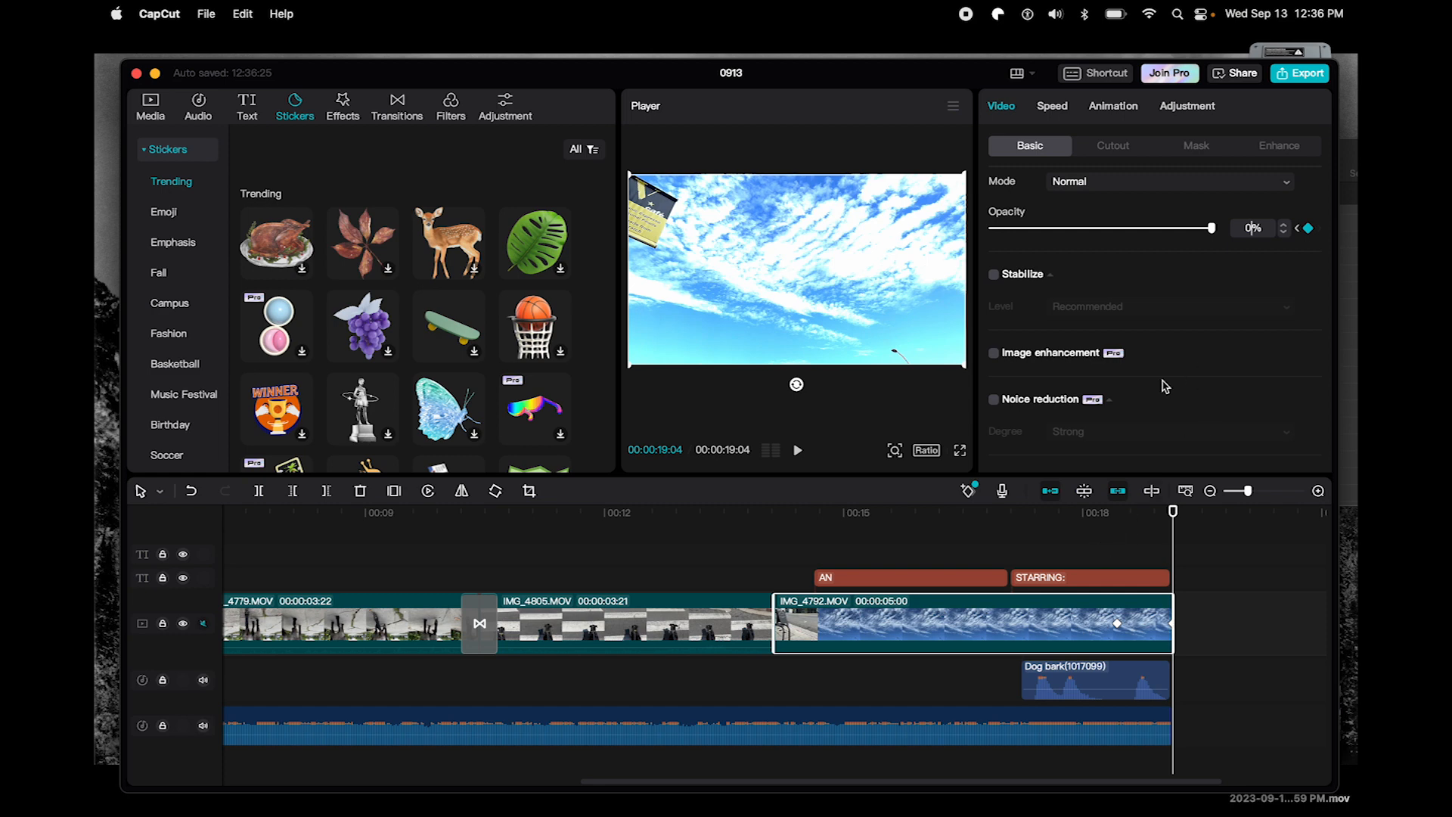
left_click(1098, 524)
key("space")
key("space")
key("space")
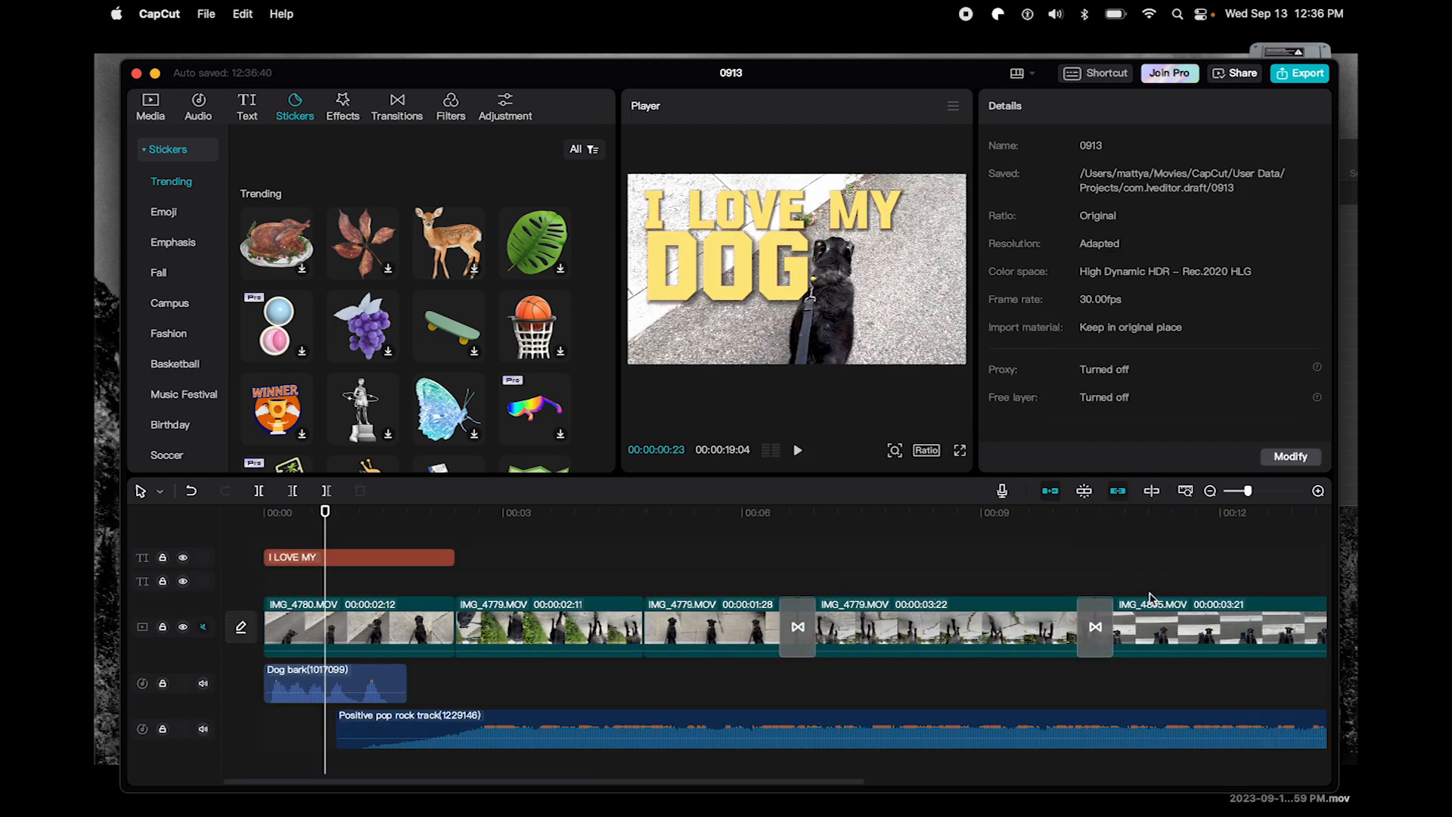
- Step through the edit points to 00:00:19:03 and select IMG_4792.MOV to examine the end of its fade-out
key("Down")
key("Down")
key("Down")
key("Down")
key("Down")
key("Down")
key("Down")
key("Down")
key("Down")
key("Down")
key("Down")
key("Down")
key("Down")
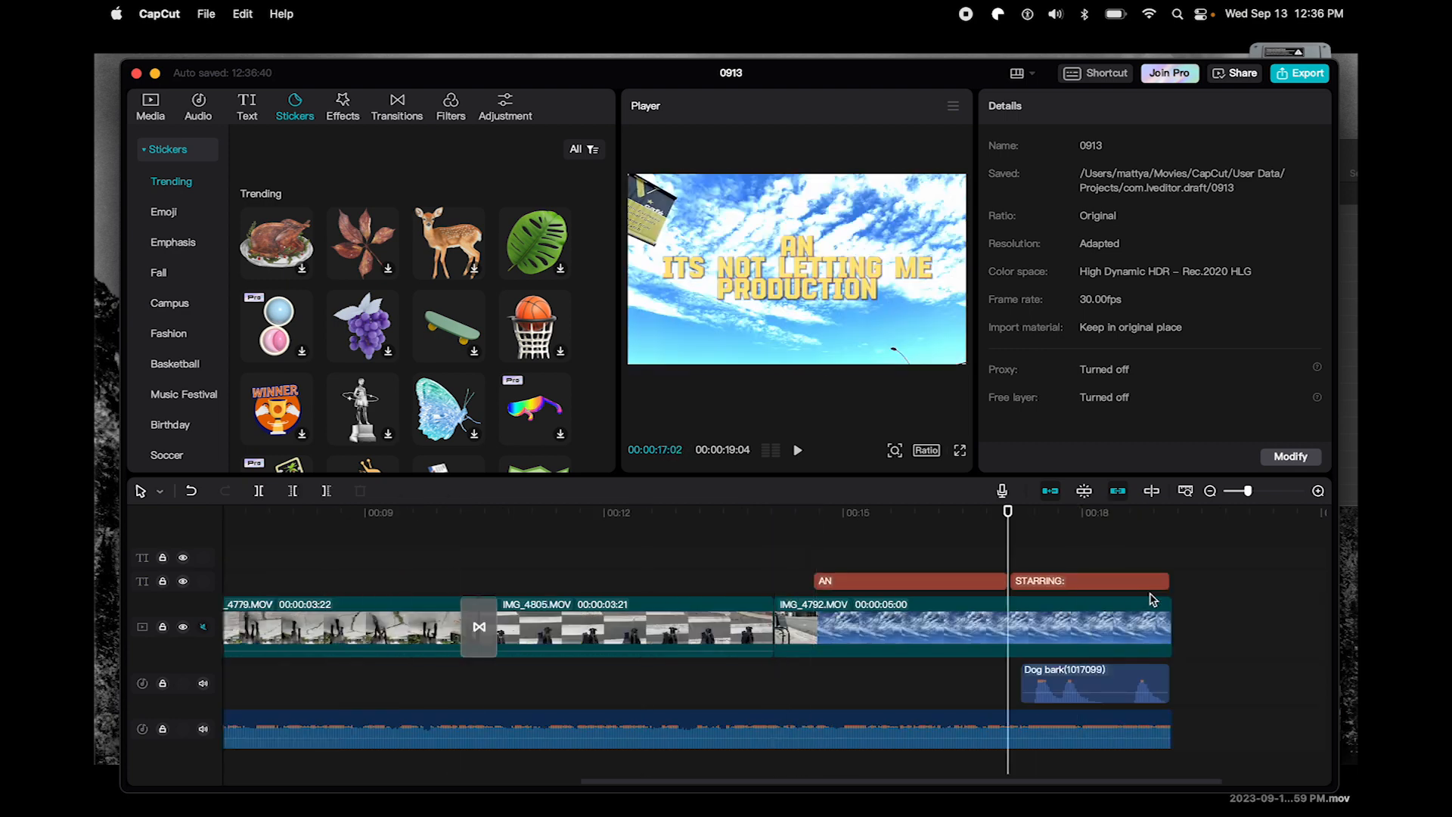
key("Down")
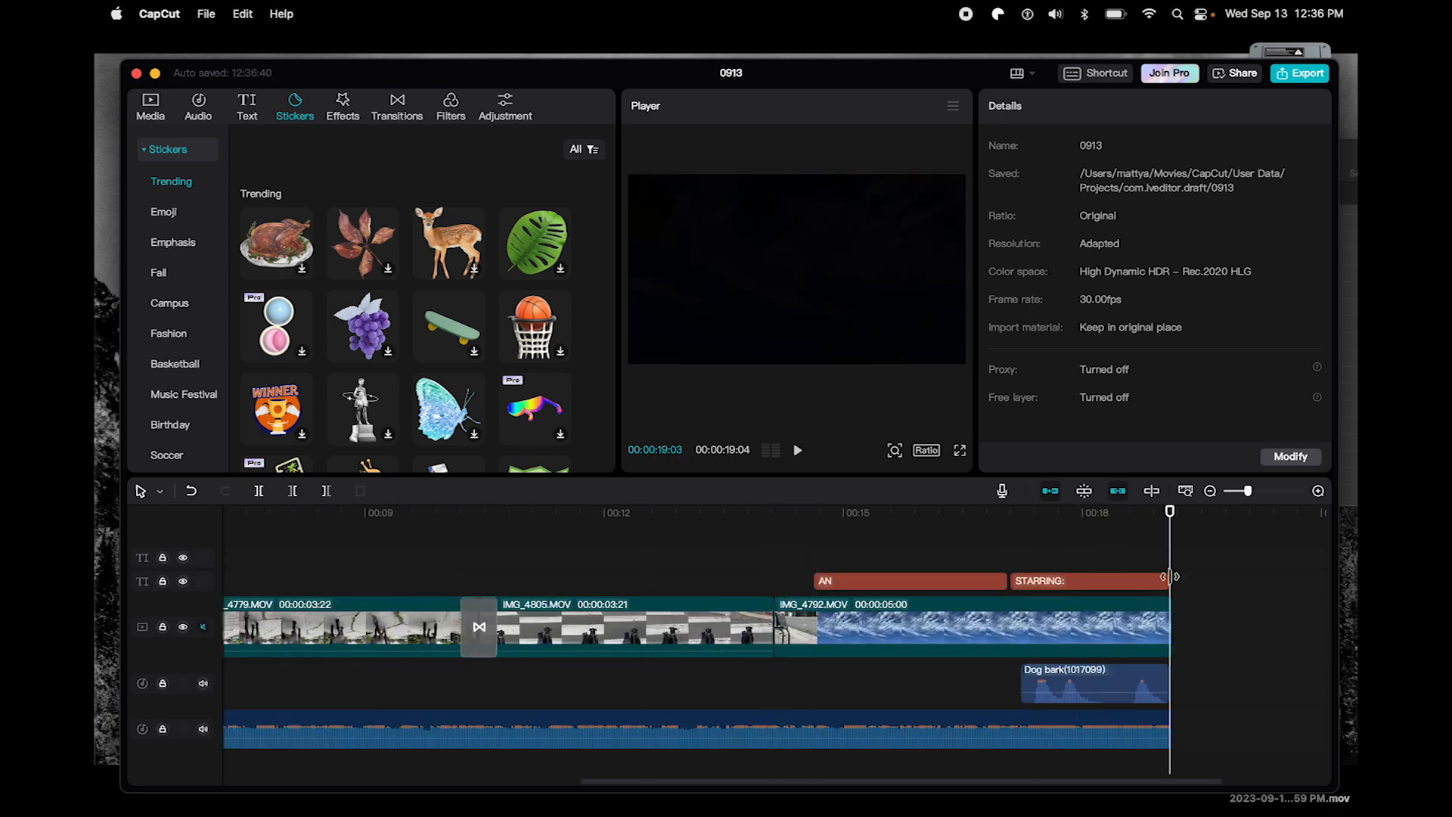
left_click(1156, 581)
left_click(1148, 621)
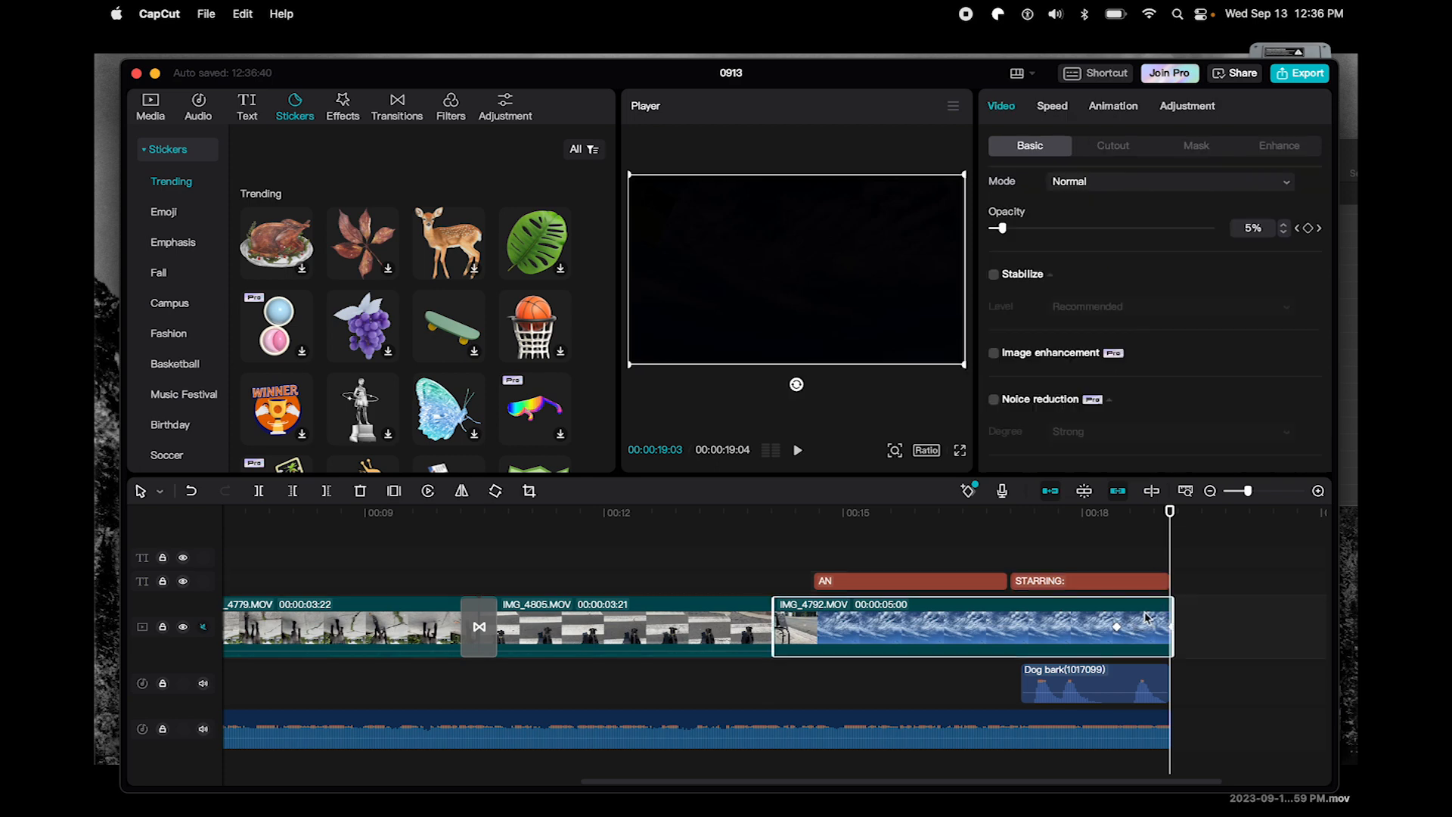
- Add an opacity keyframe at 100% to the STARRING: text at 00:00:18:13
left_click_drag(1171, 516, 1116, 518)
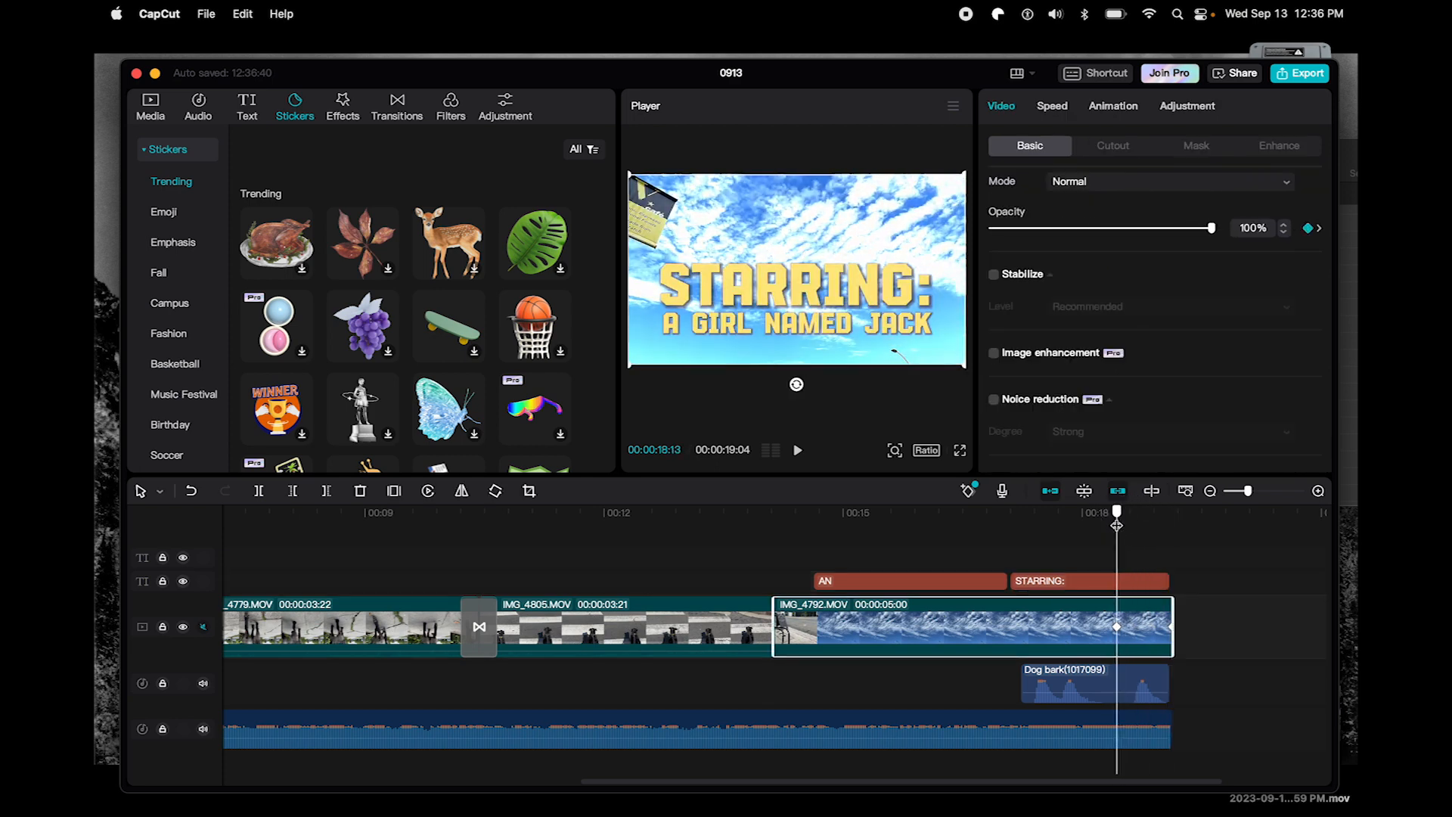
left_click(1124, 582)
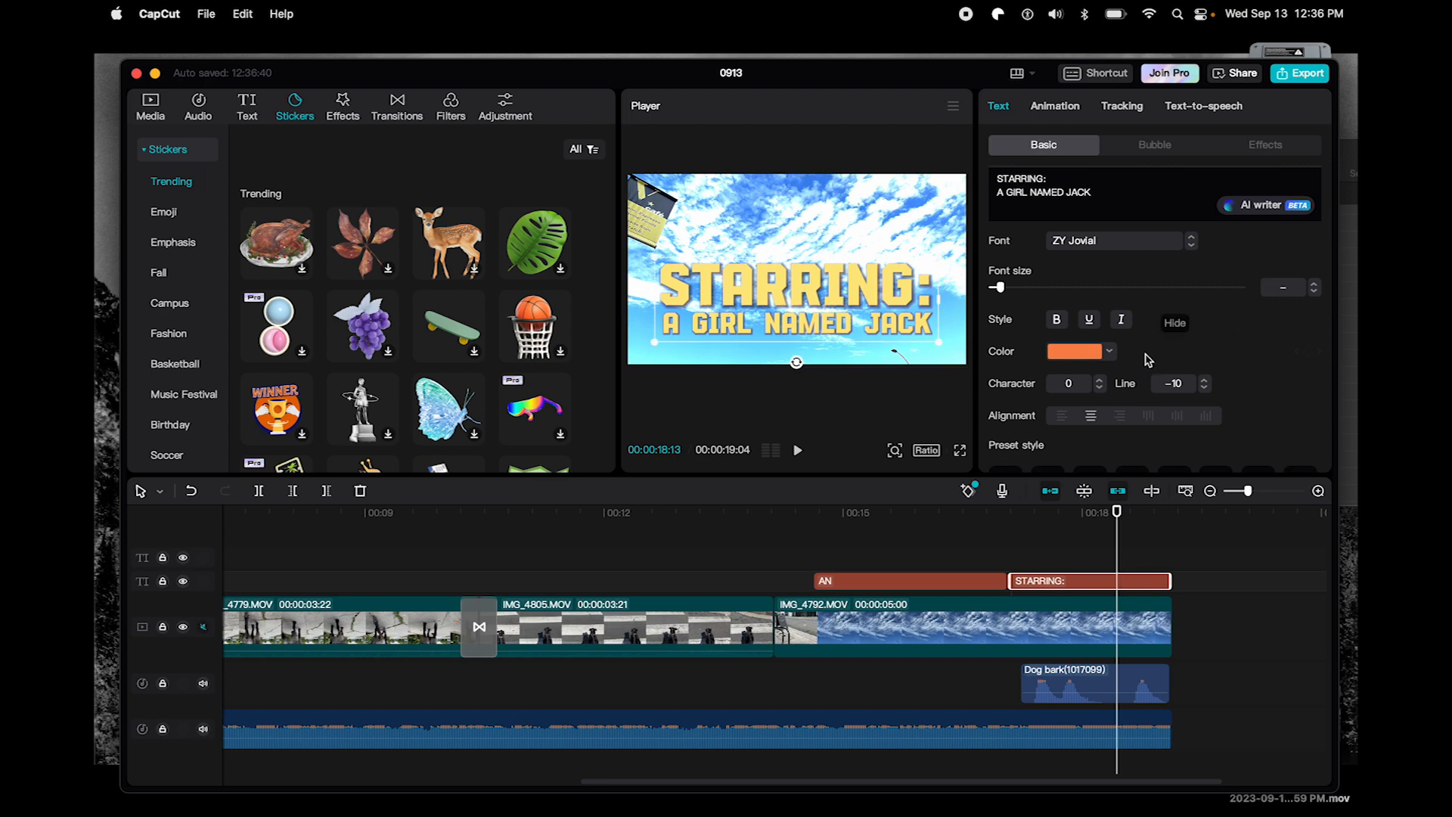
scroll(1213, 366, "down", 5)
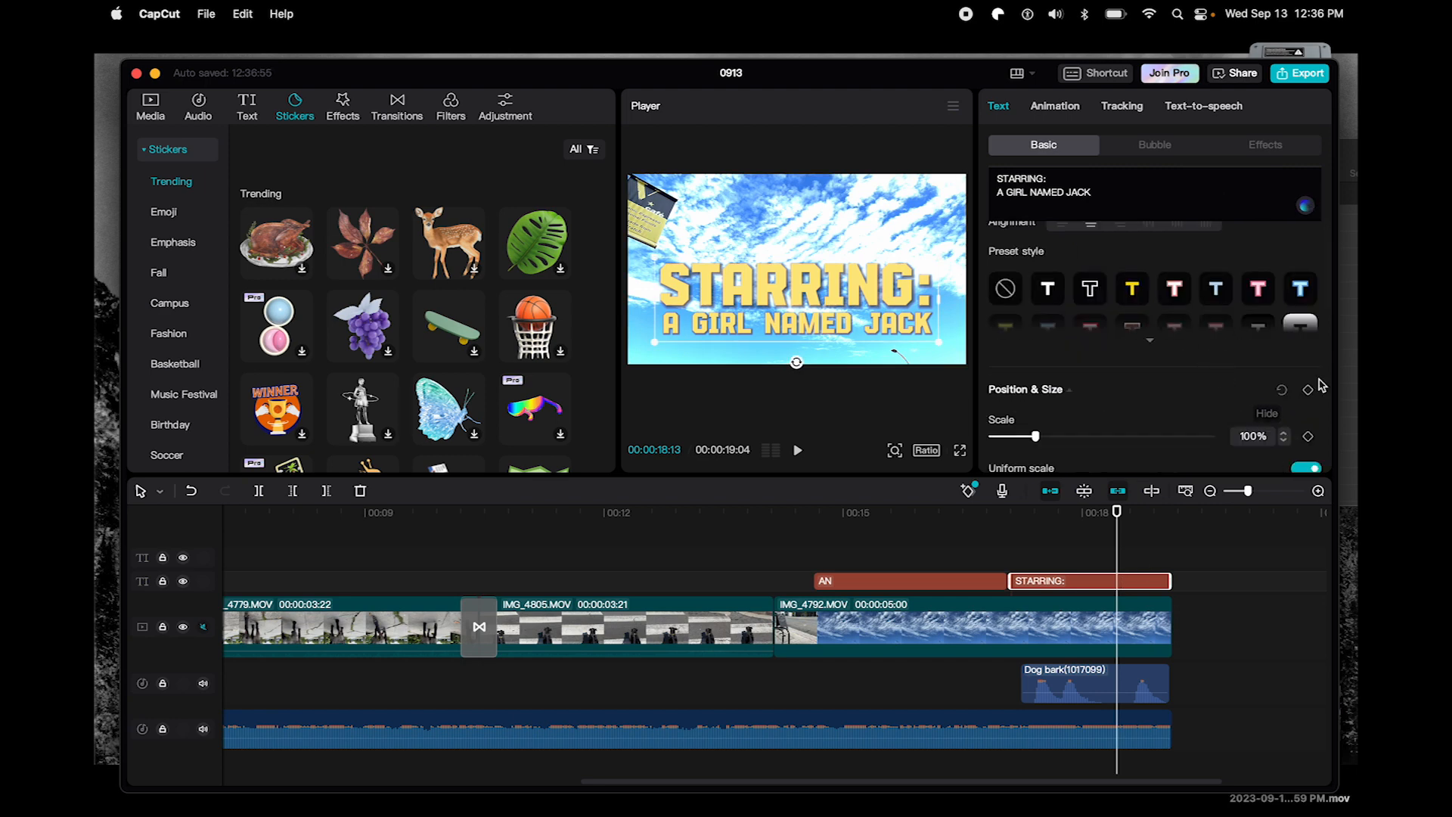
scroll(1321, 384, "down", 3)
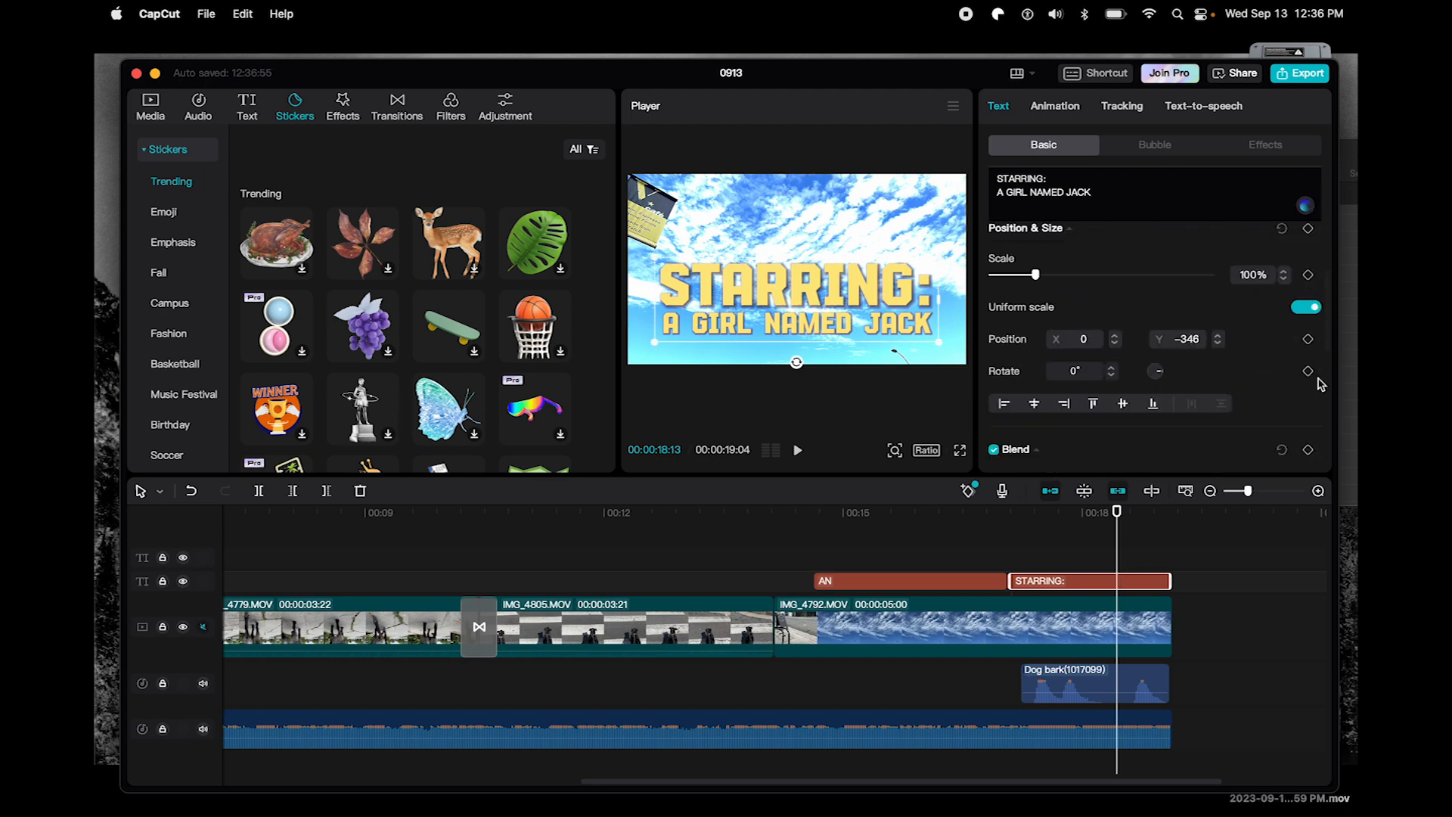
scroll(1321, 384, "down", 3)
left_click(1308, 376)
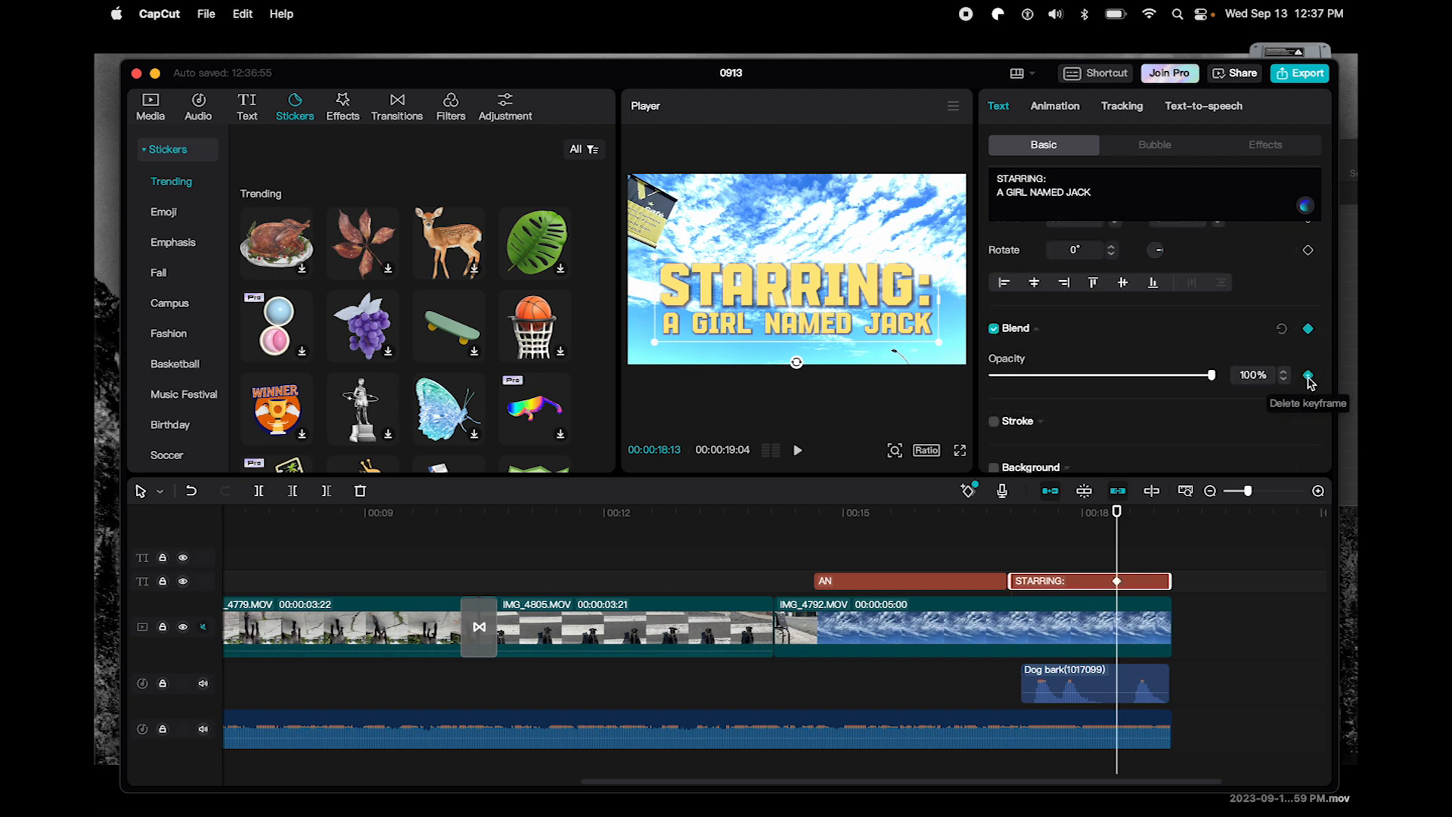
- Add an opacity keyframe at 0% to the end of the STARRING: text at 00:00:19:03, and play back the fade-out
left_click_drag(1114, 514, 1171, 514)
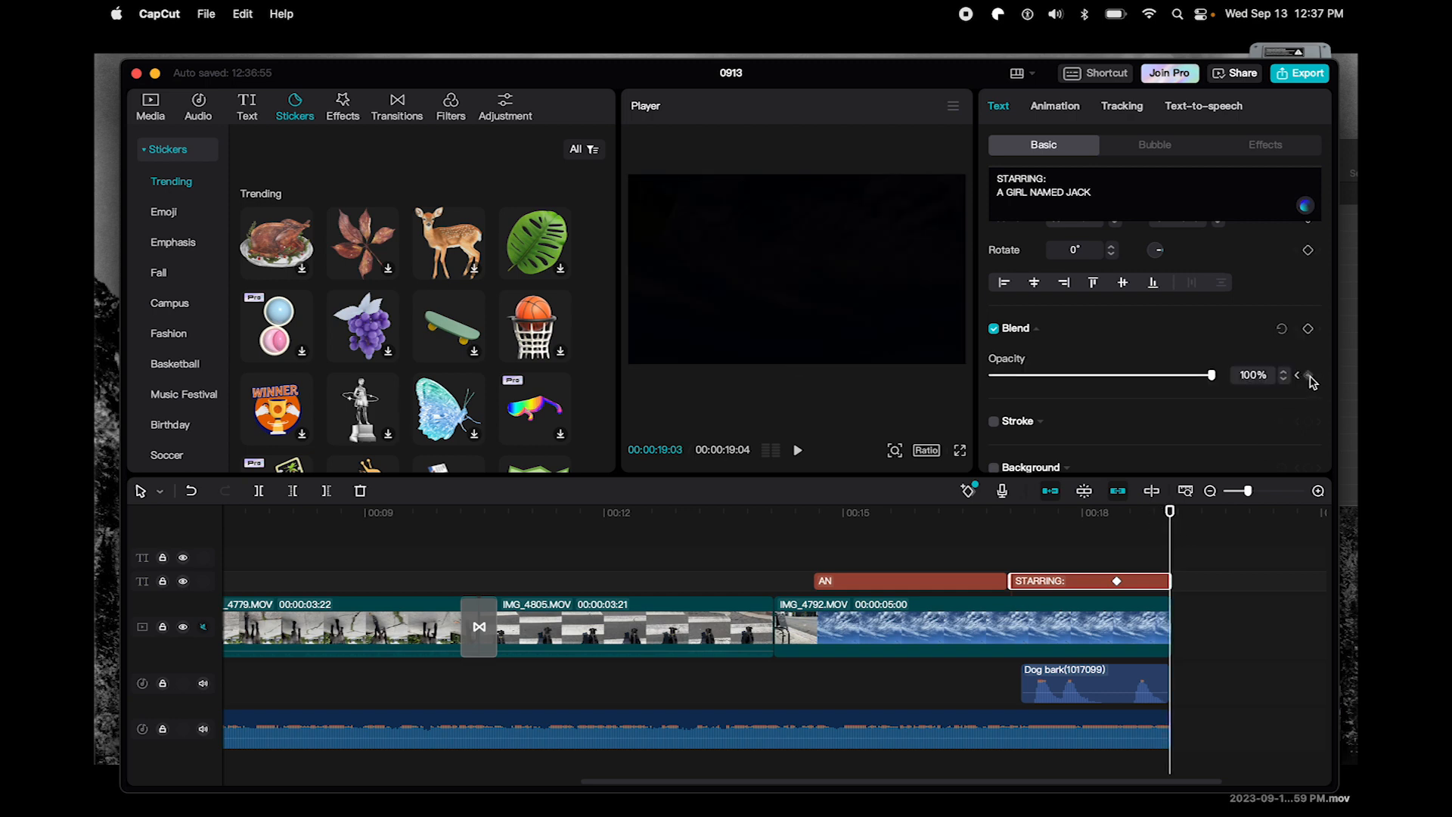
left_click(1308, 375)
left_click(1259, 374)
type("0")
key("Tab")
left_click(1099, 520)
key("space")
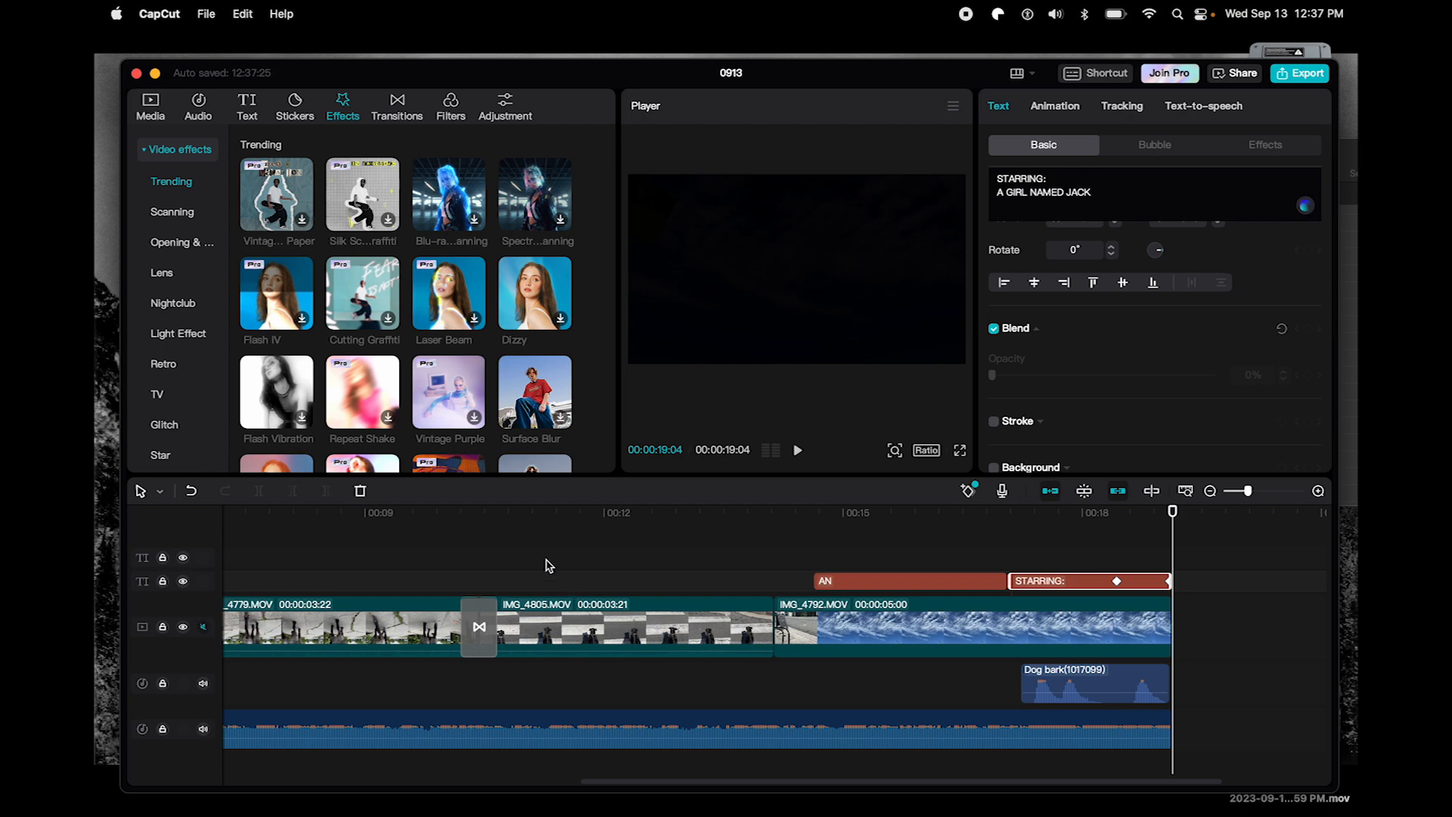
- Select IMG_4805.MOV, go to 00:00:11:29, and preview the BW 3 filter from the Featured filters
scroll(550, 573, "down", 1)
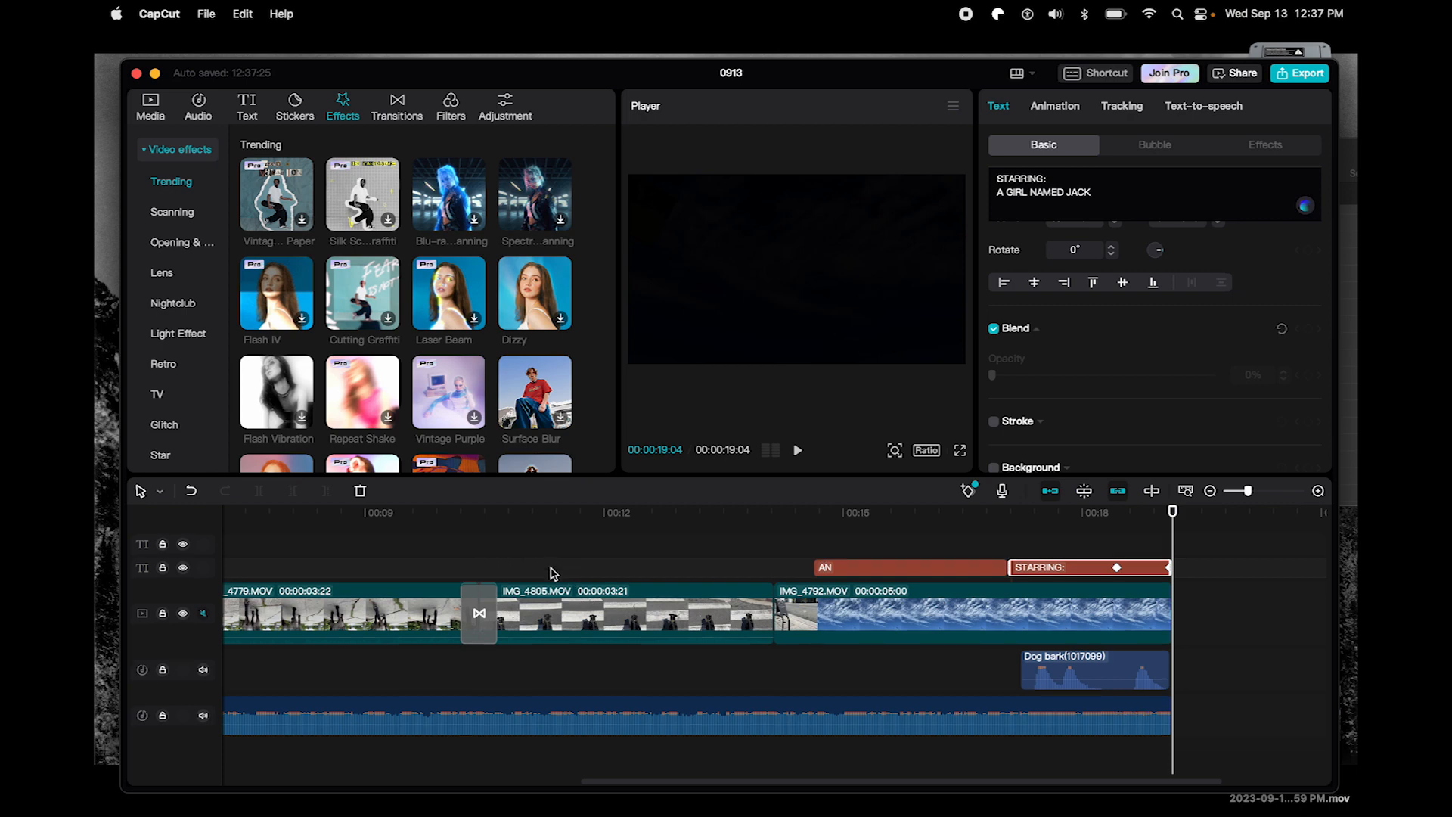
left_click(542, 533)
left_click(582, 613)
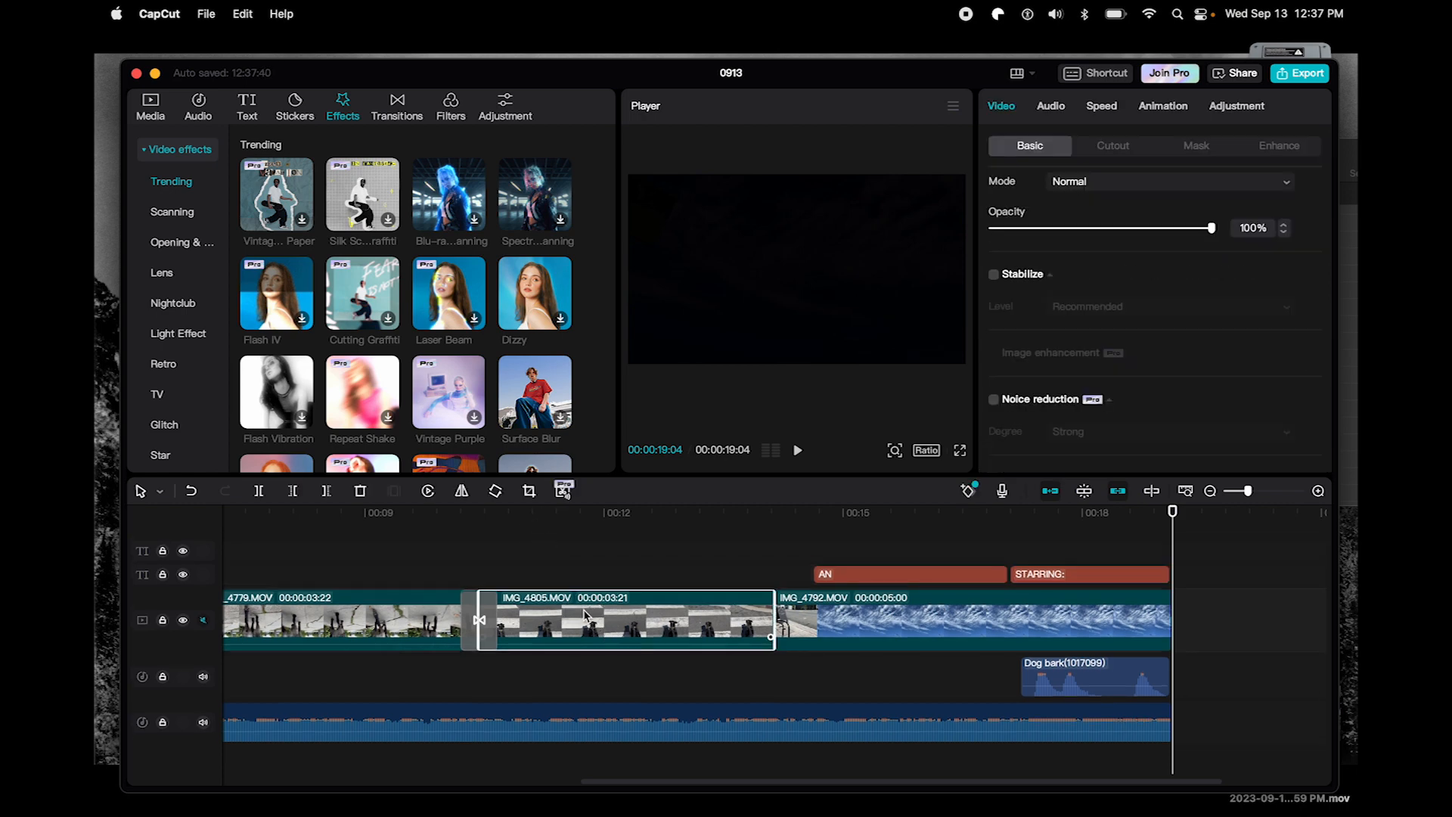
scroll(583, 613, "down", 1)
left_click(602, 520)
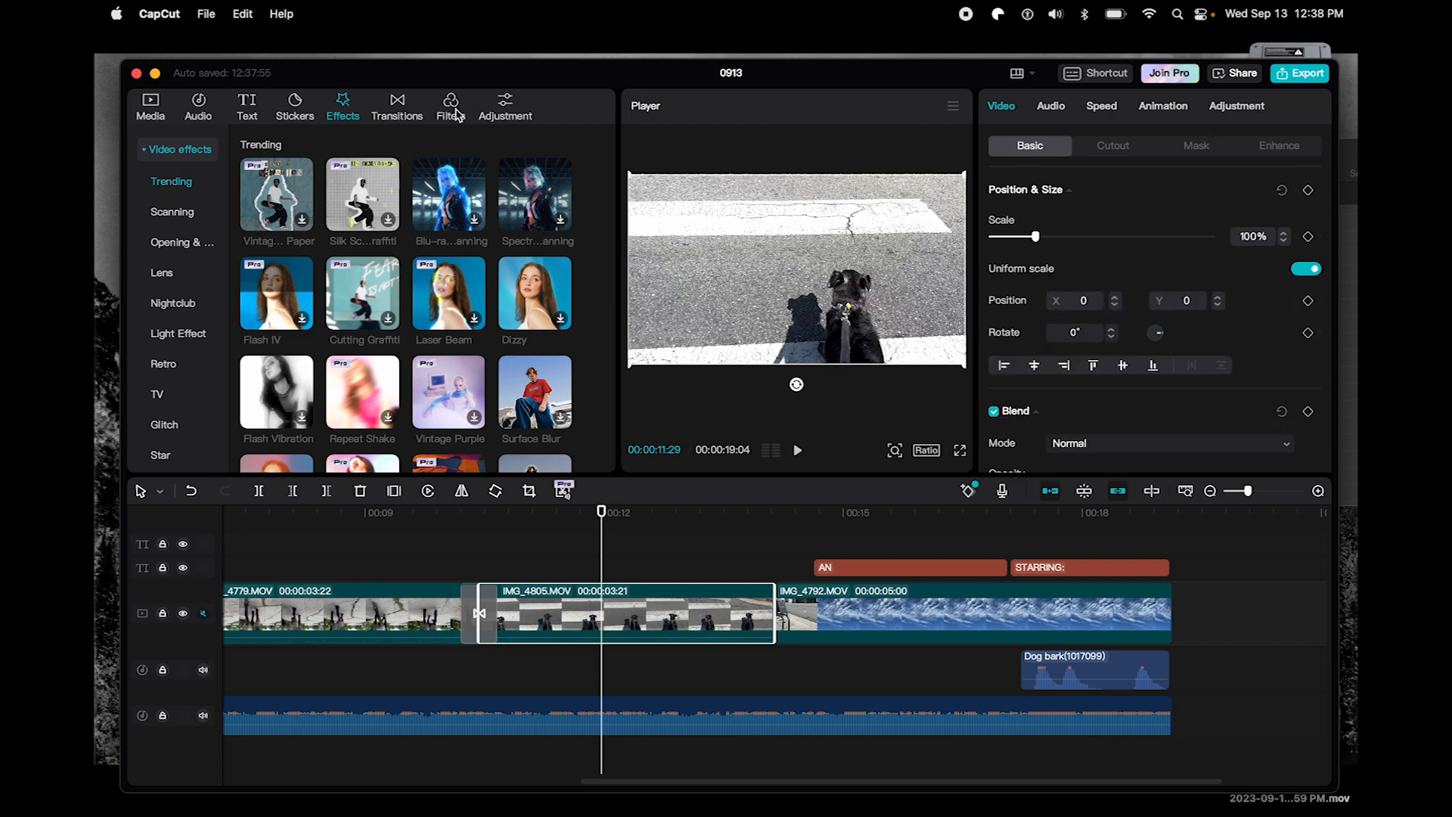
left_click(452, 110)
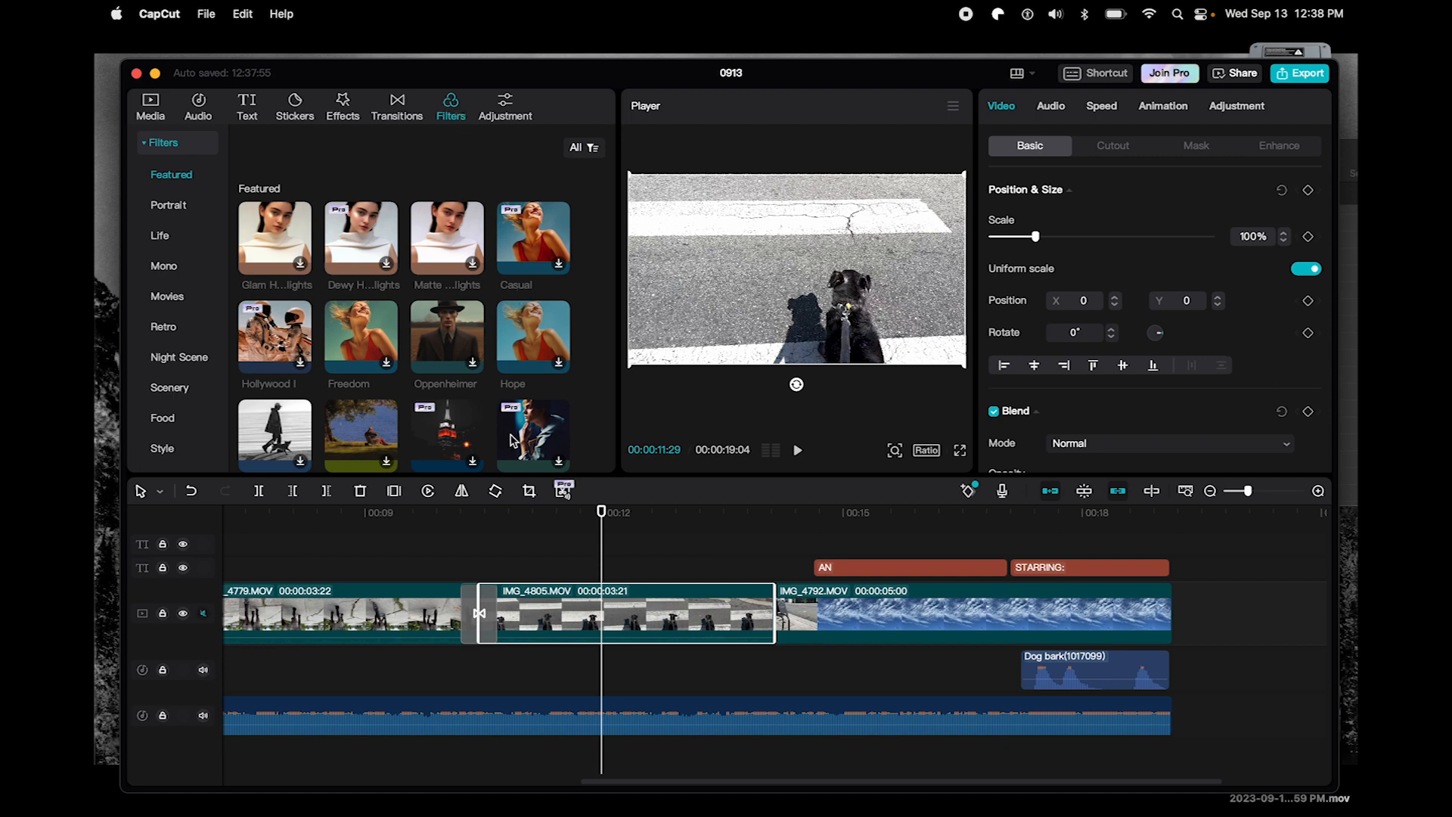
scroll(512, 440, "down", 5)
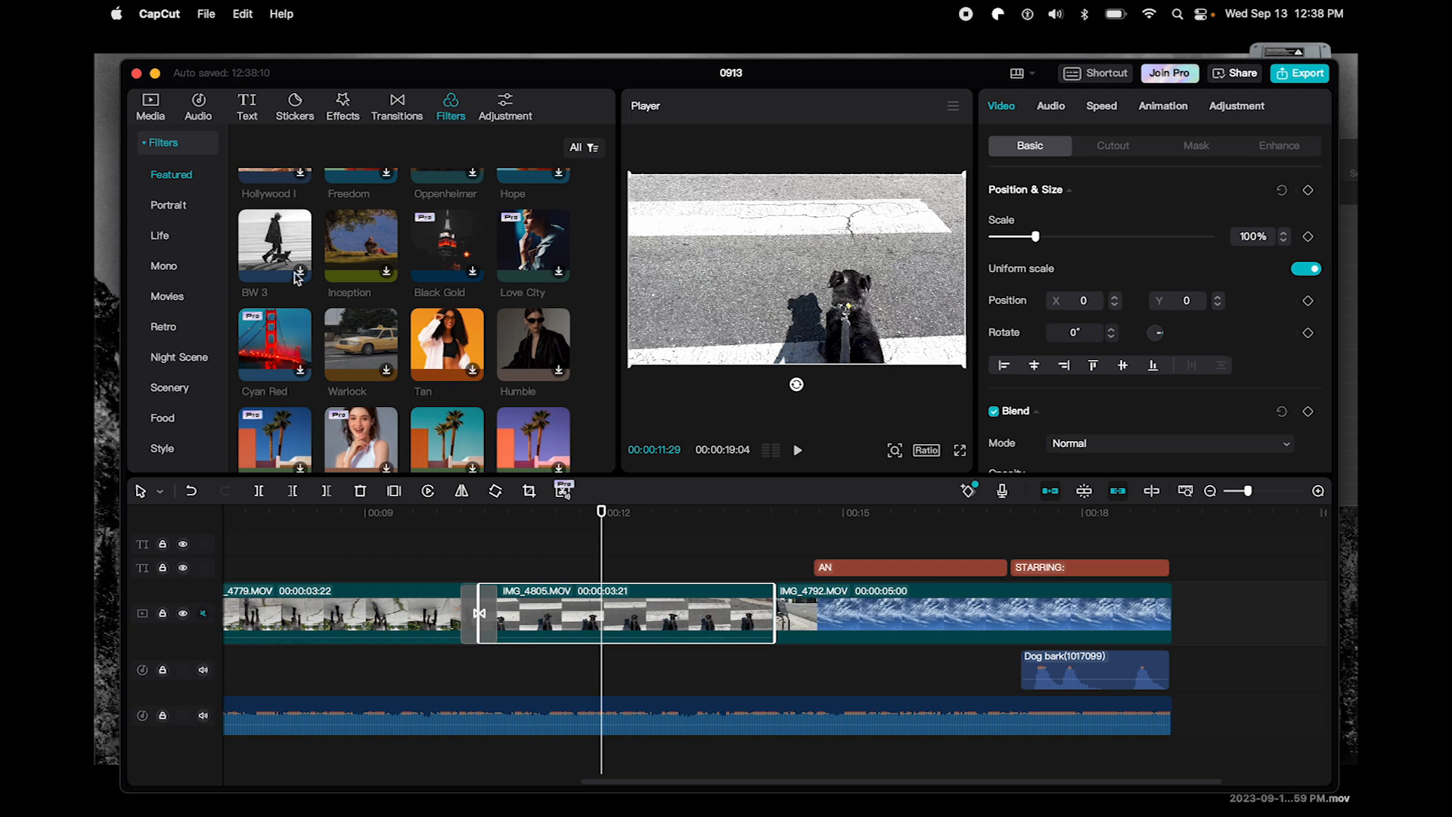
left_click(275, 226)
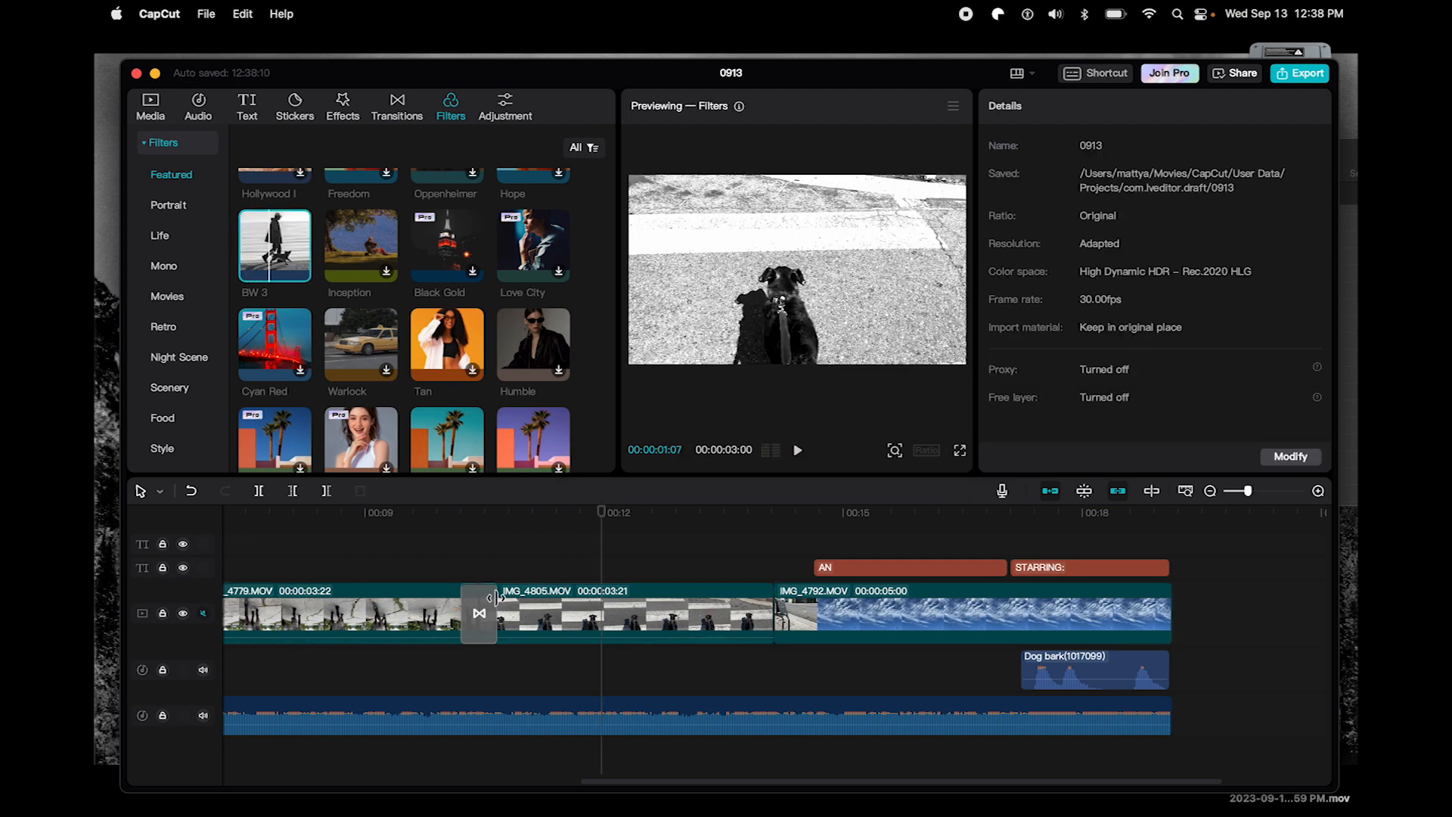
- Go back through the edit points to 00:00:06:14 and play the 00:00:03:22 IMG_4779.MOV clip briefly
left_click(493, 561)
key("Up")
key("Up")
key("Up")
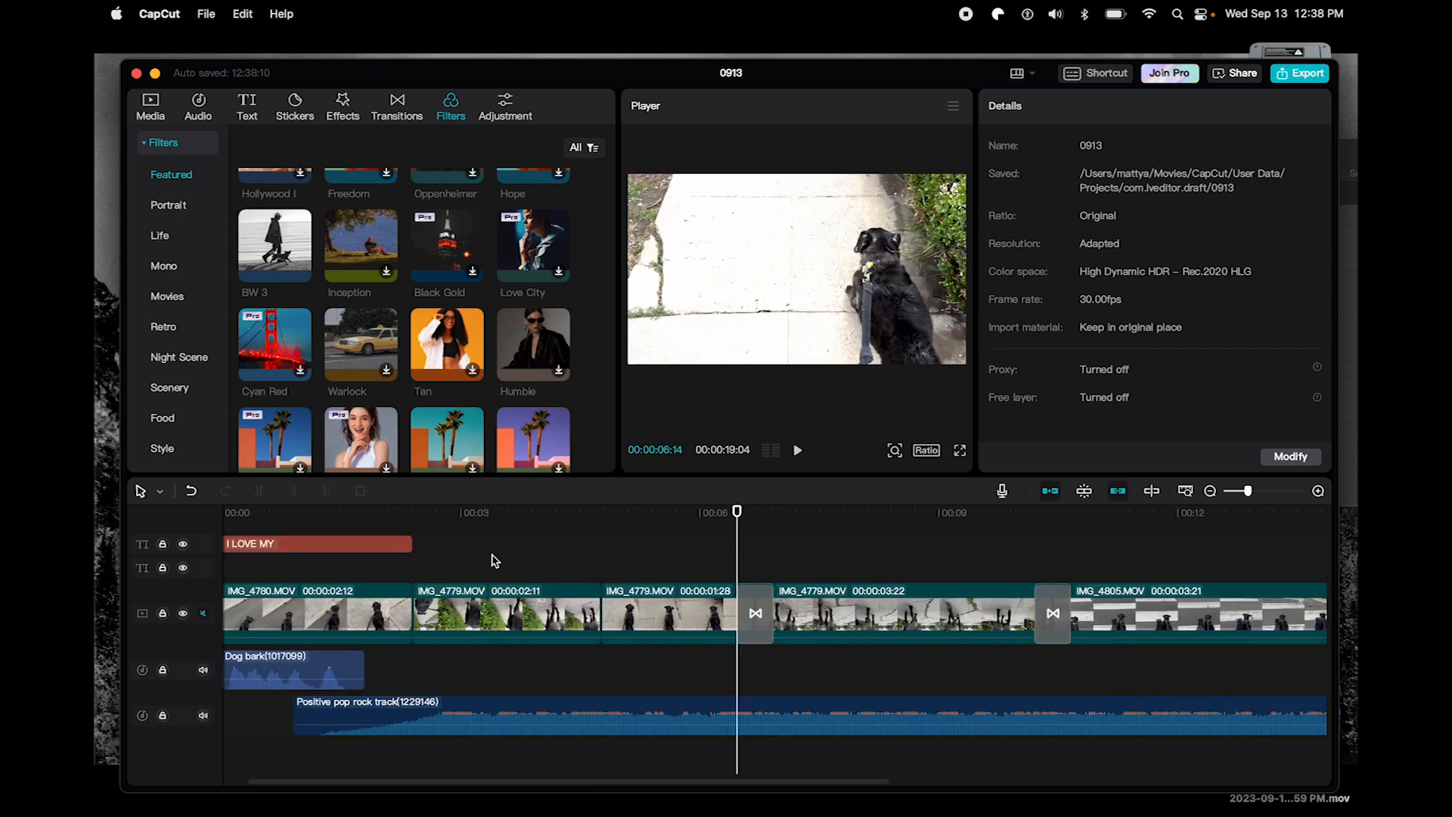
key("space")
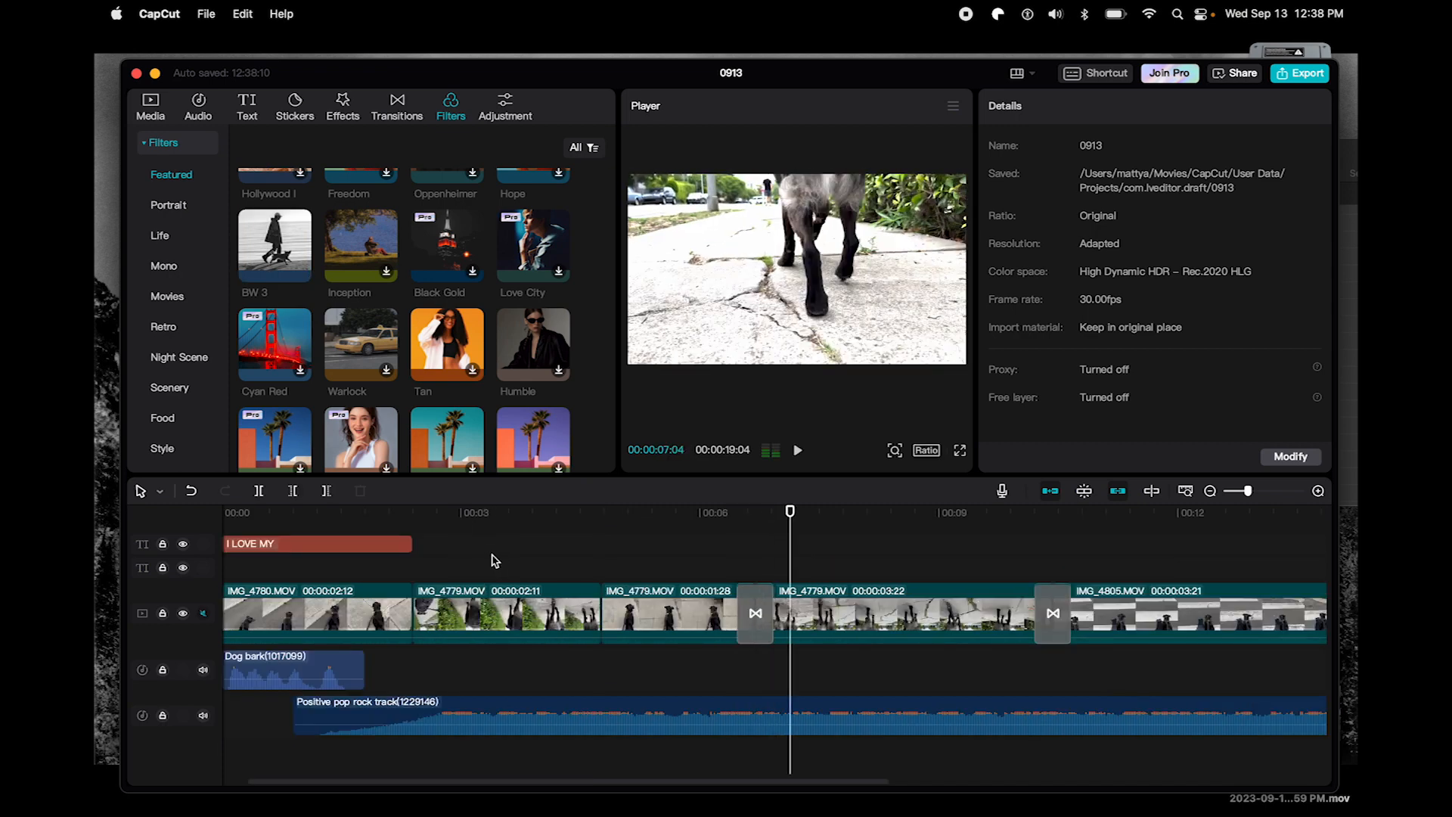
key("space")
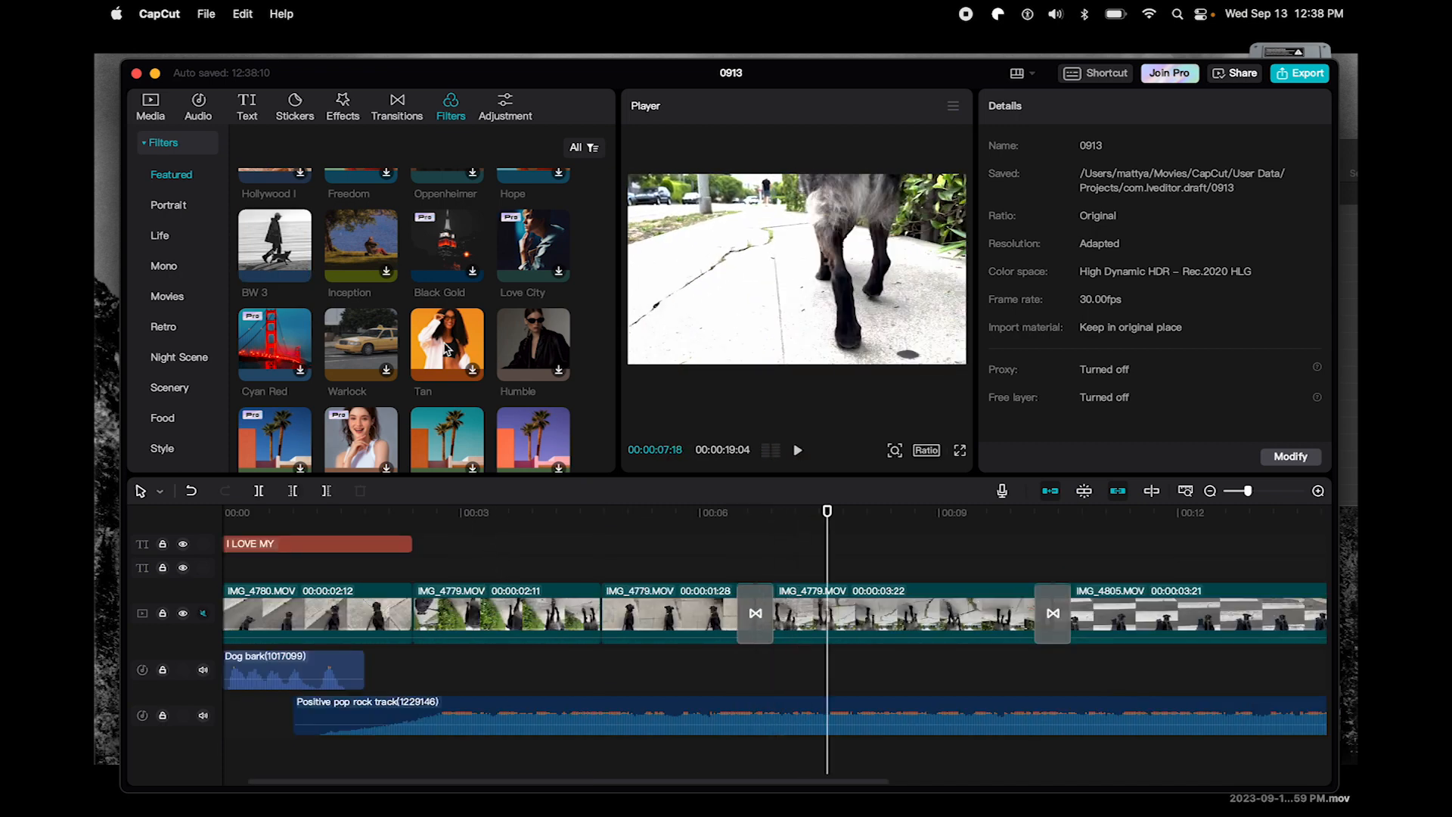
- Try the Inception filter on the 00:00:03:22 IMG_4779.MOV clip and play back that part of the video
scroll(448, 278, "up", 1)
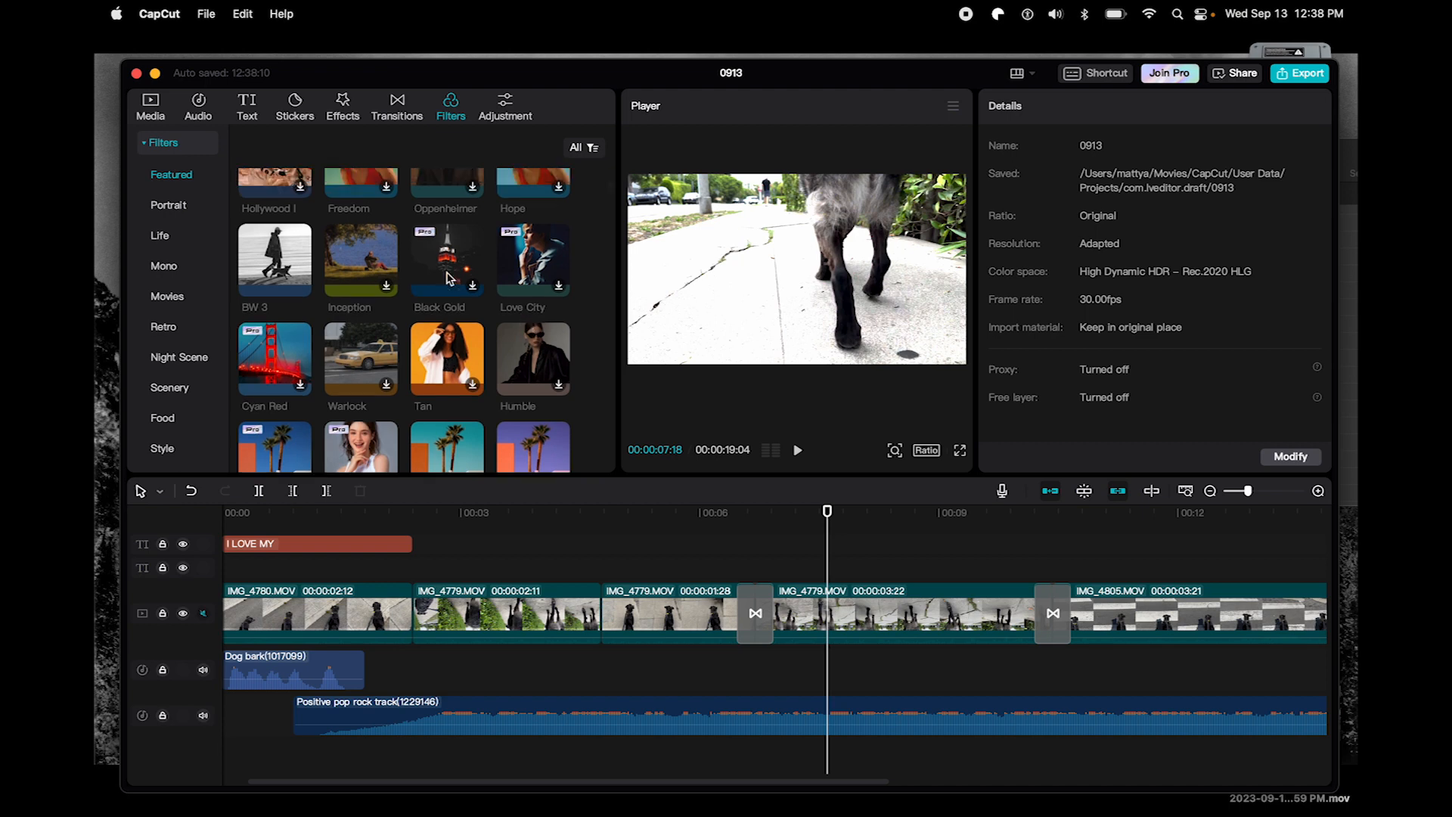
left_click_drag(346, 275, 816, 622)
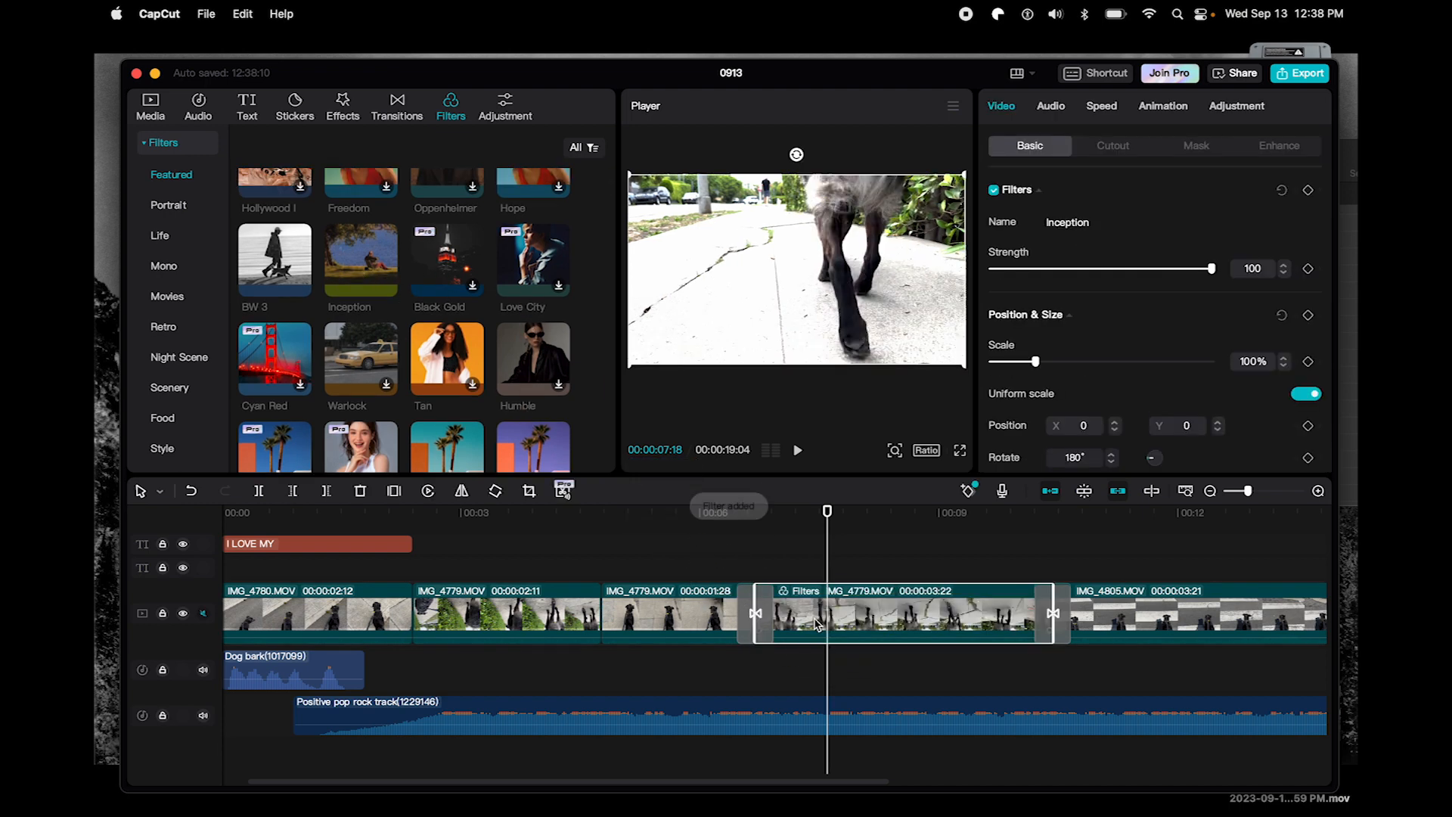
left_click(803, 524)
key("space")
left_click(623, 512)
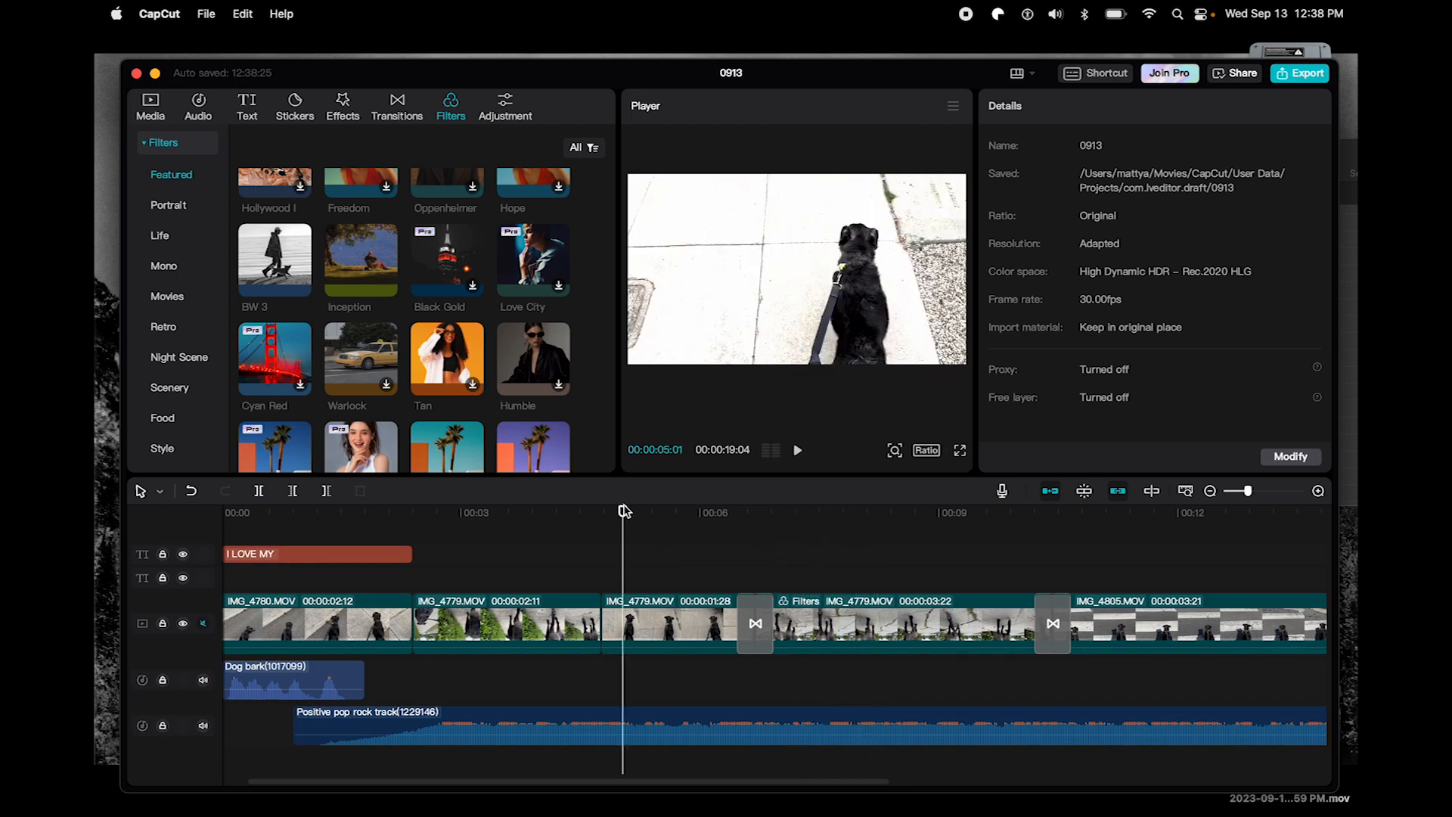
- Look at the Trending stickers and view the video frame at 00:00:04:11
mouse_move(346, 239)
left_click(295, 106)
left_click(464, 339)
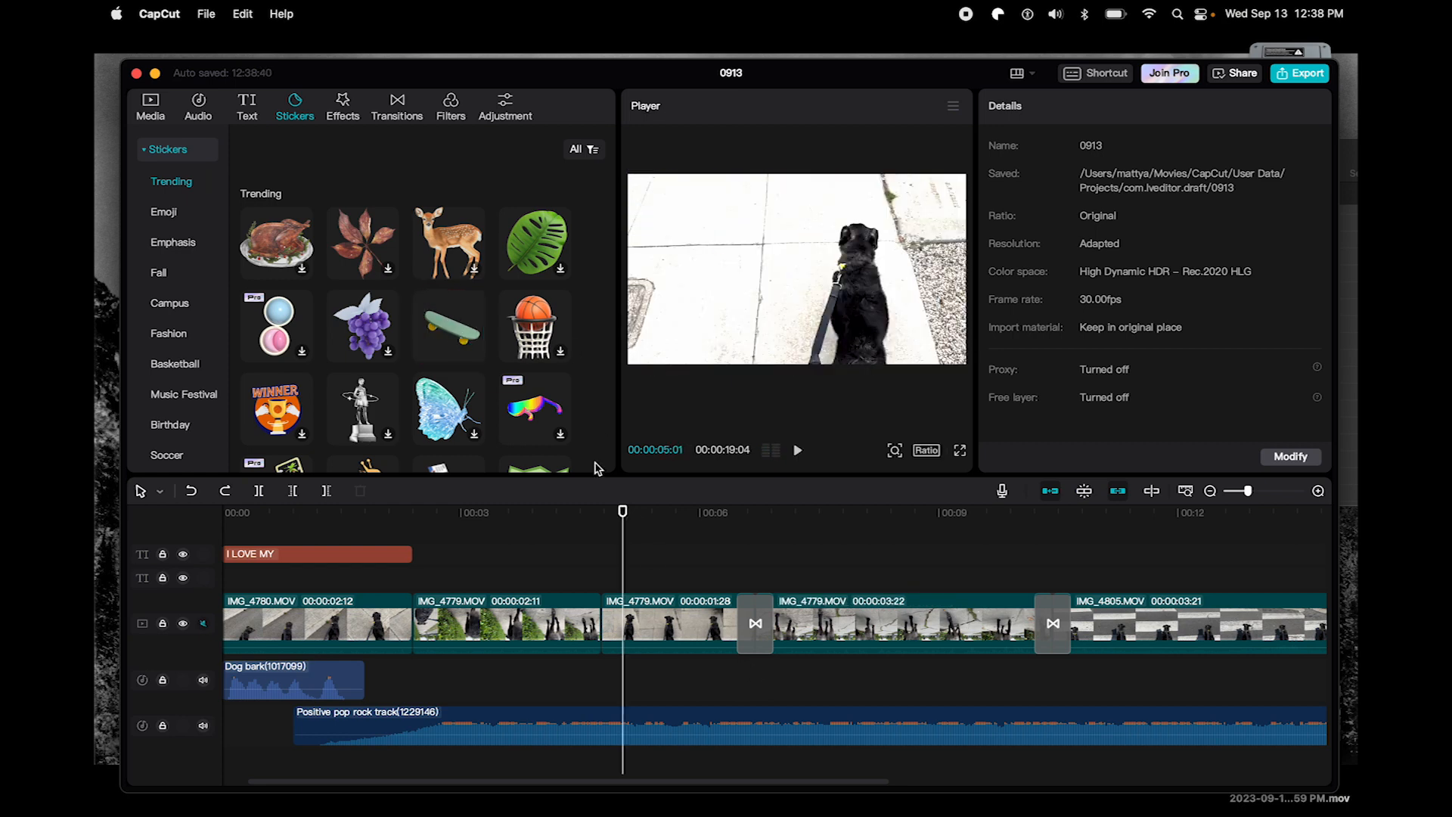
left_click(570, 564)
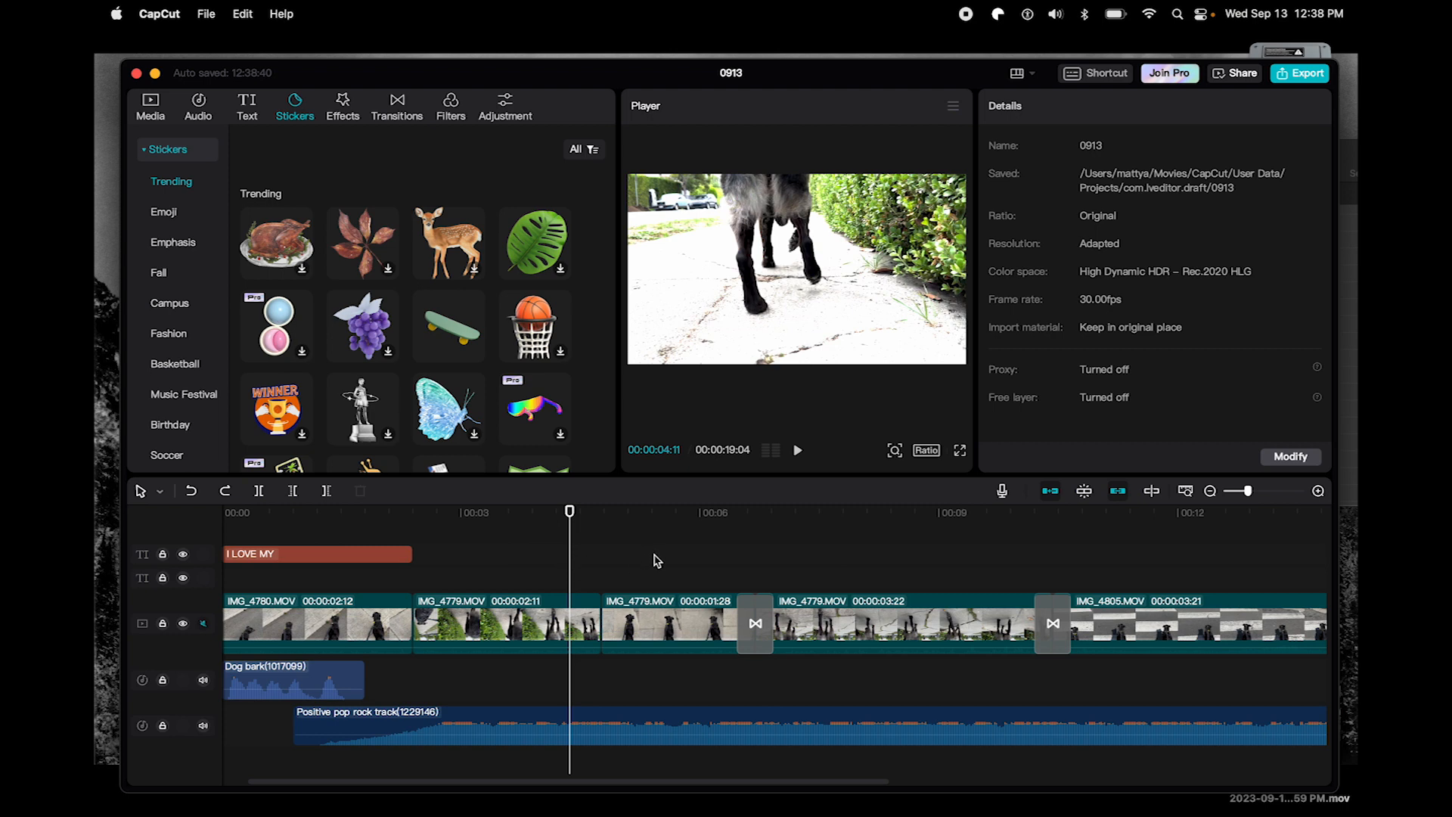
- Open the export settings and title the video "I love my Dog"
left_click(1301, 77)
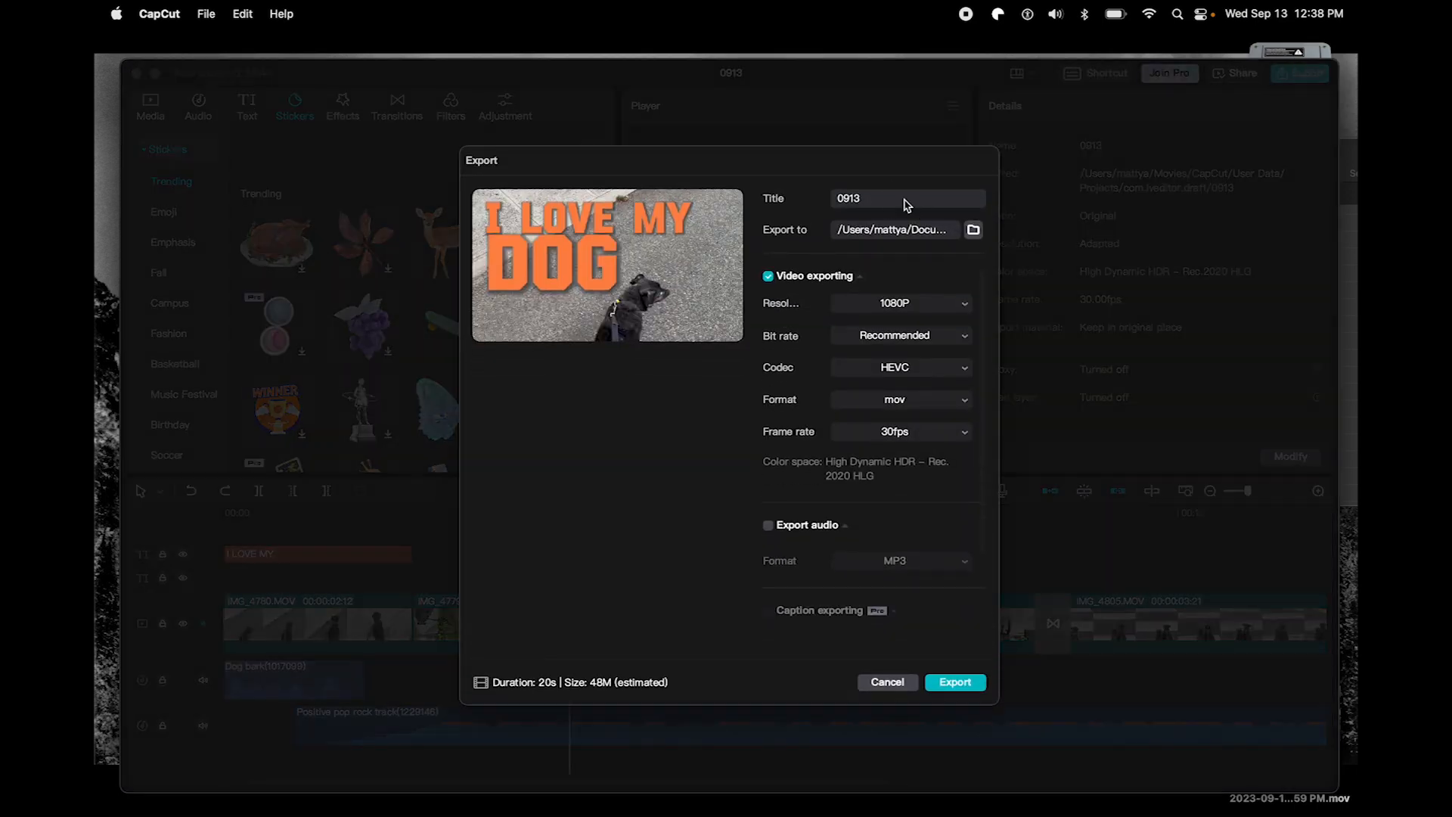
double_click(907, 202)
type("M")
left_click(944, 307)
- Set the export destination to the INLM - COURSE phase folder and export the video
left_click(974, 231)
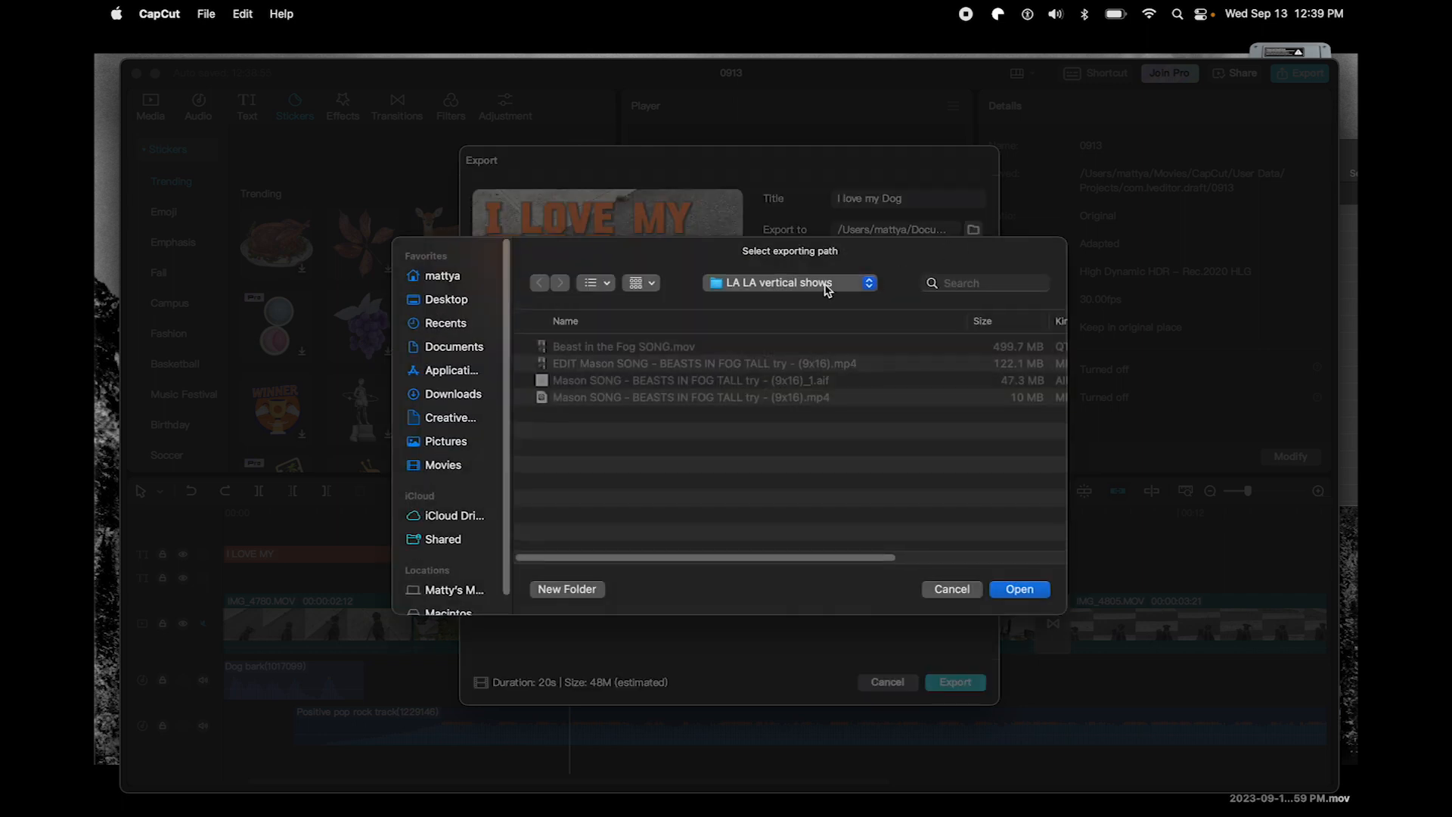
left_click(828, 288)
left_click(833, 426)
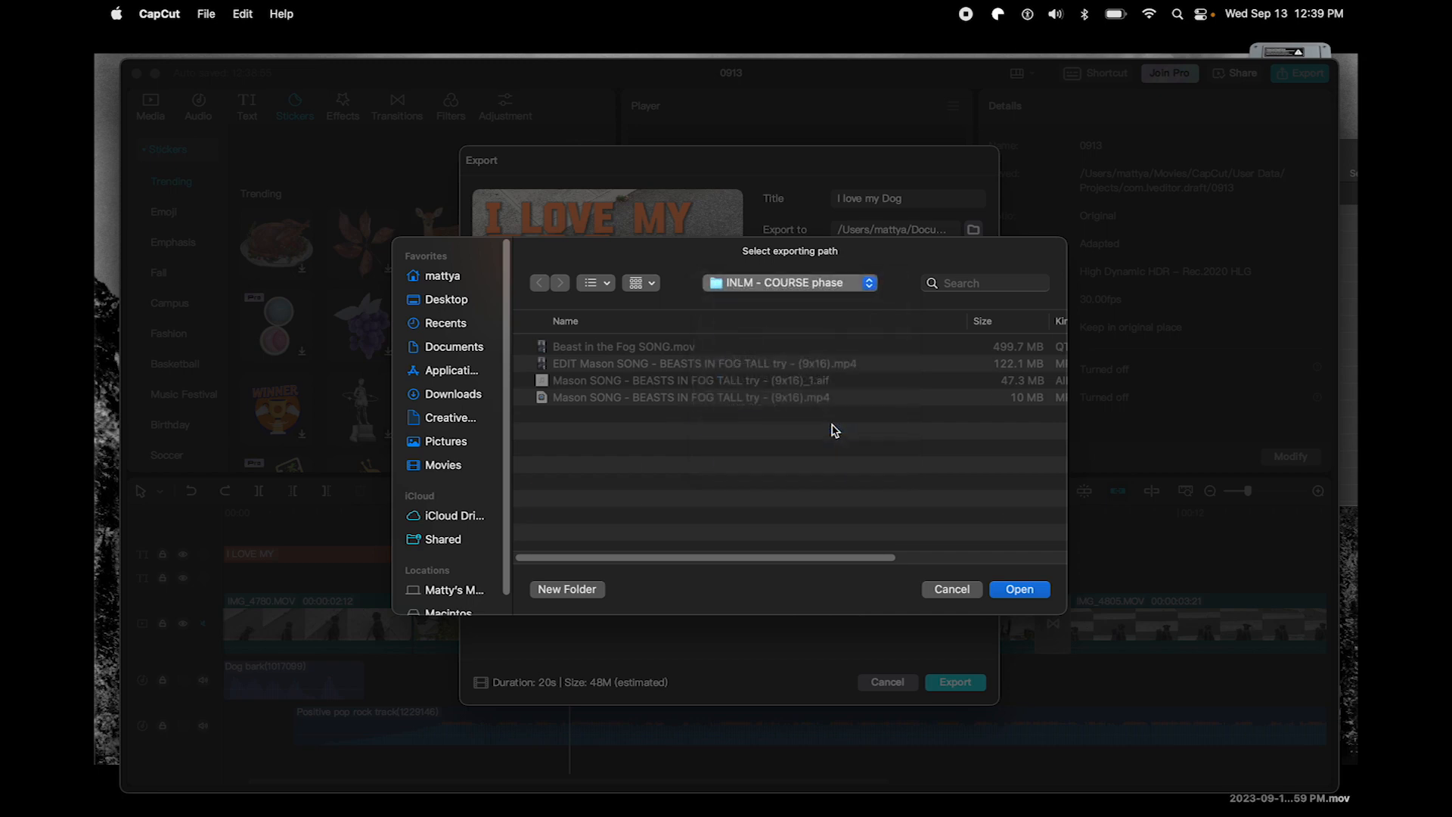
left_click(1021, 590)
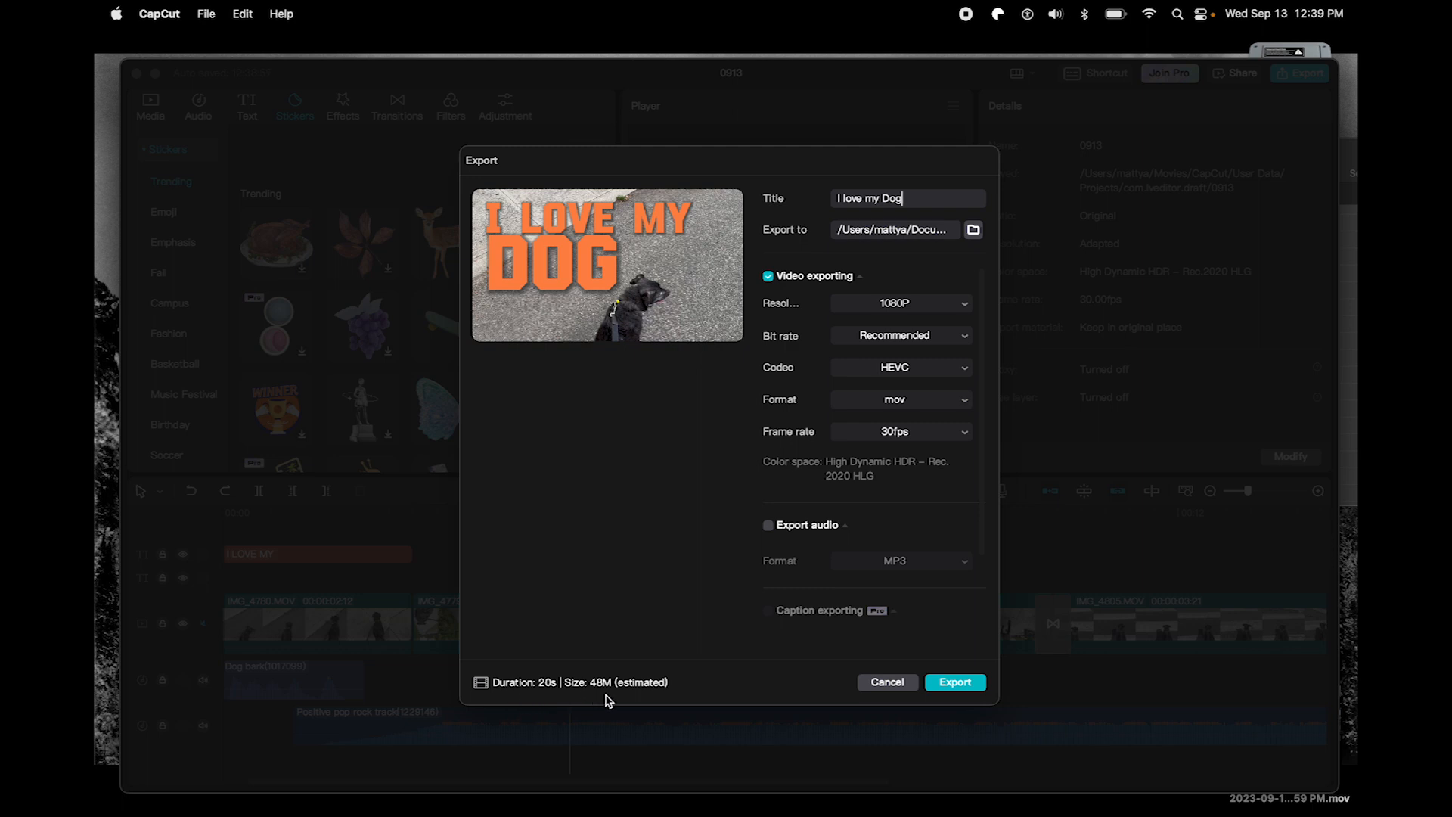
left_click(966, 685)
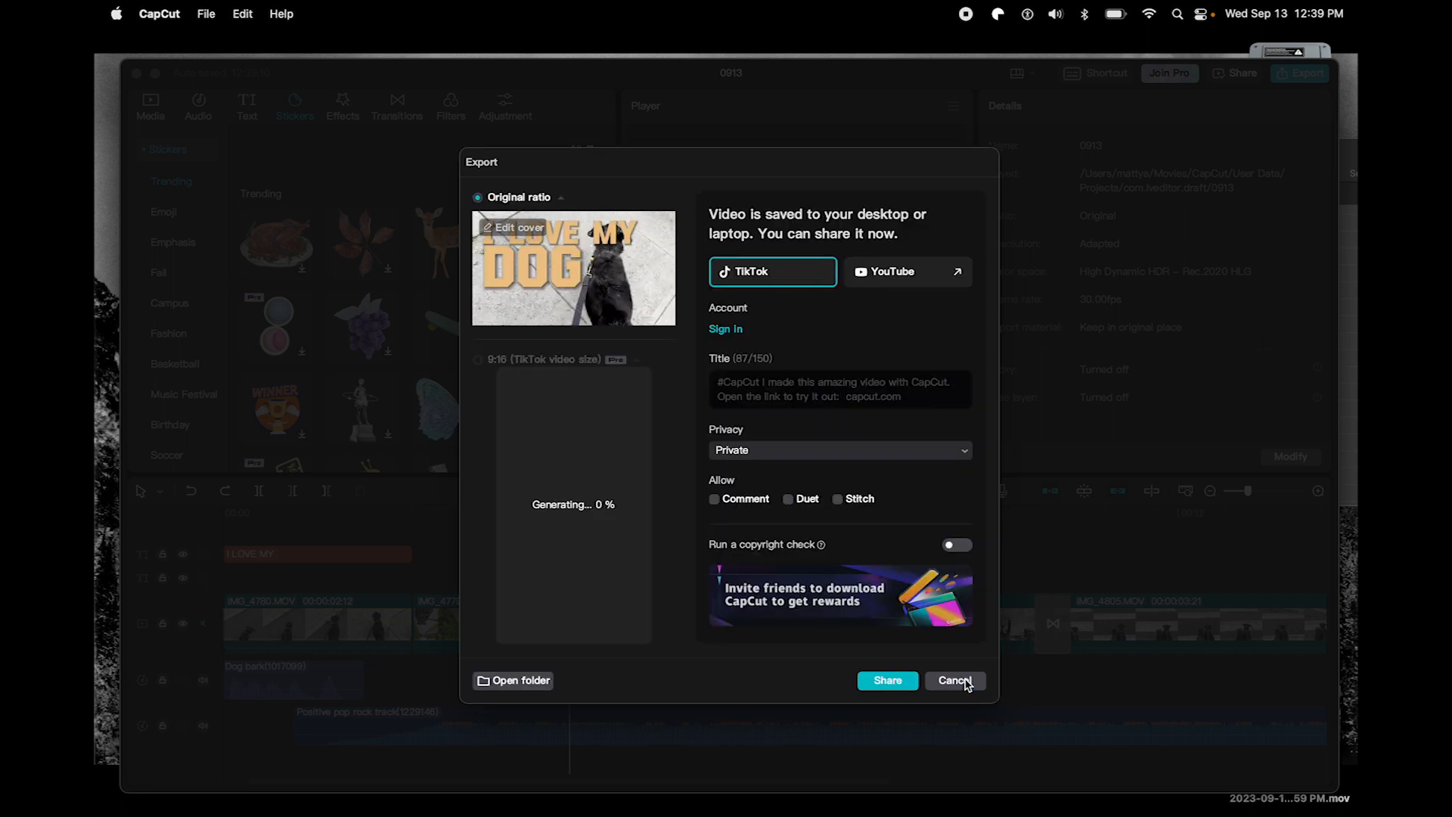
- Mute the computer's sound and briefly play the preview of the exported video
key("XF86AudioMute")
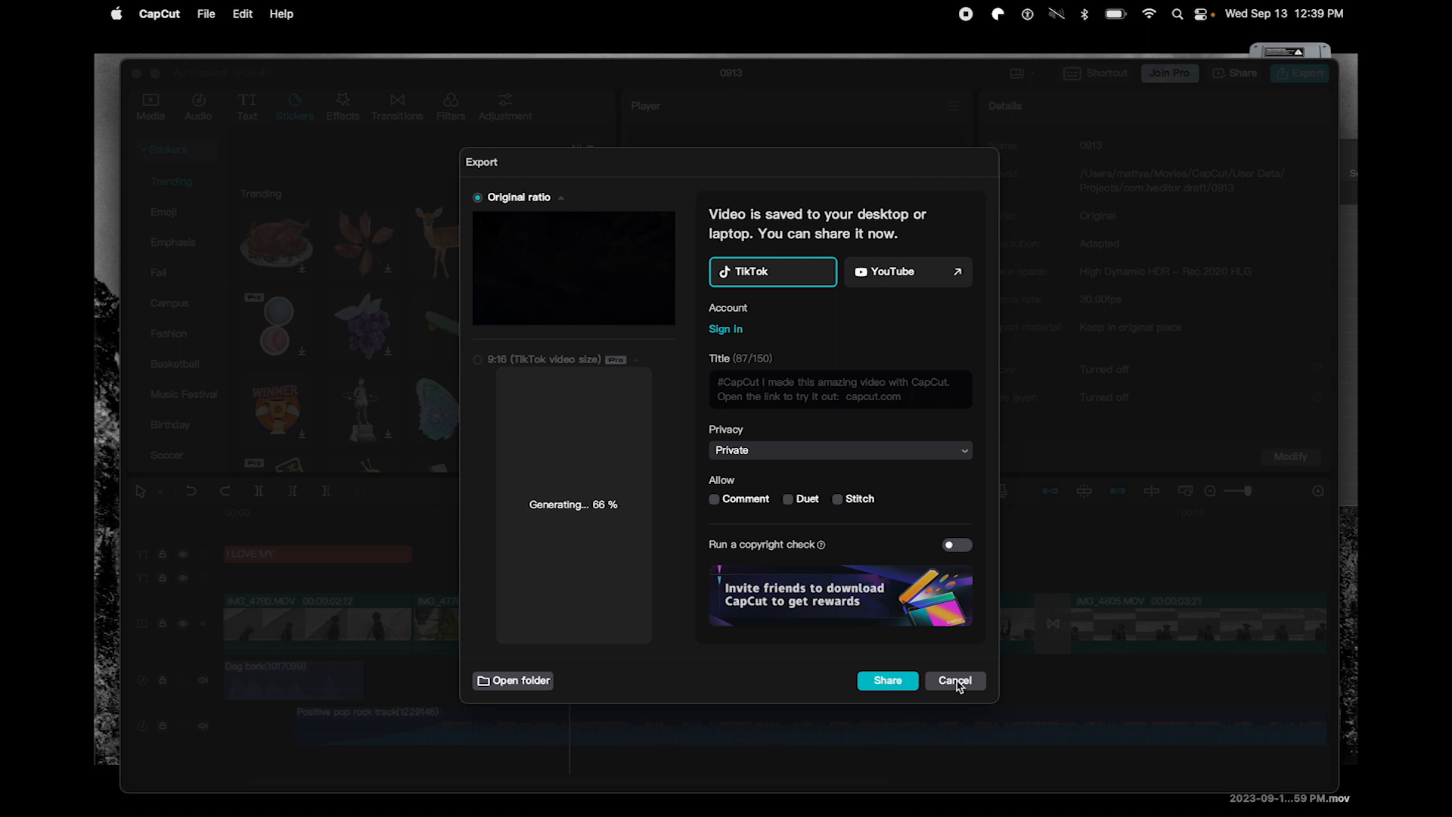
mouse_move(493, 227)
left_click(484, 308)
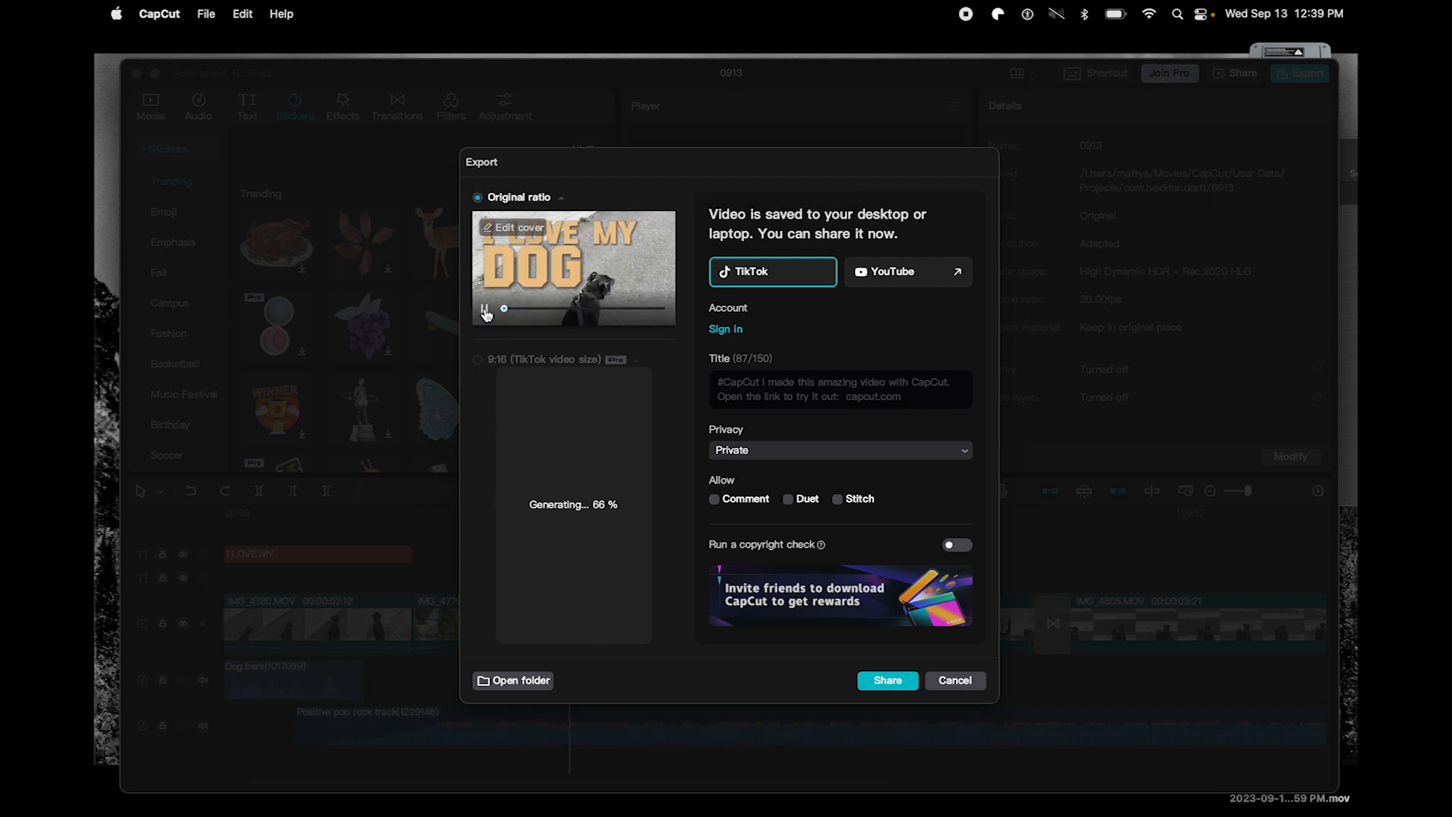
left_click(485, 310)
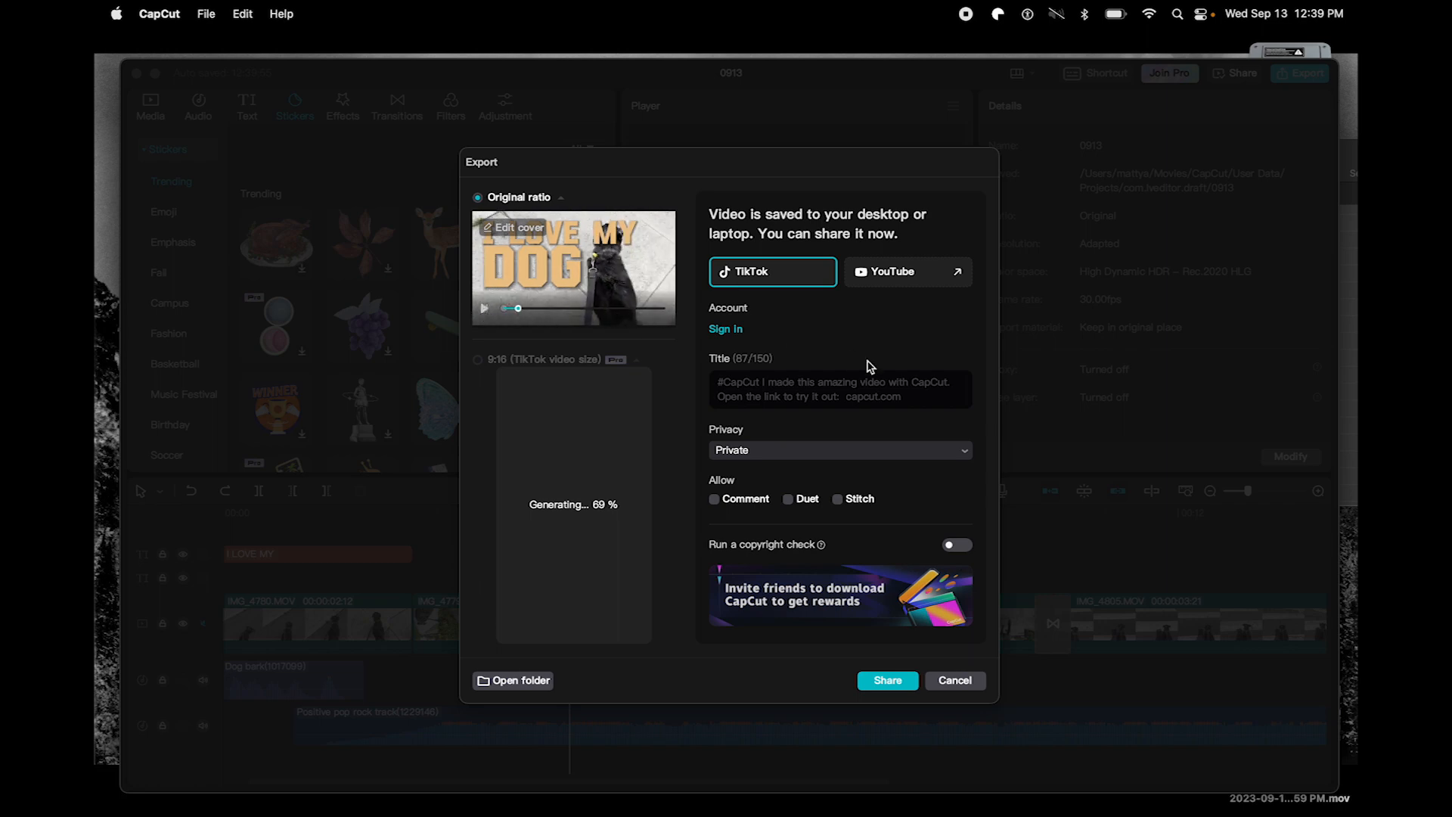
- Switch to Finder, open I love my Dog.mov in QuickTime Player, and play it with the sound back on
key("super+Tab")
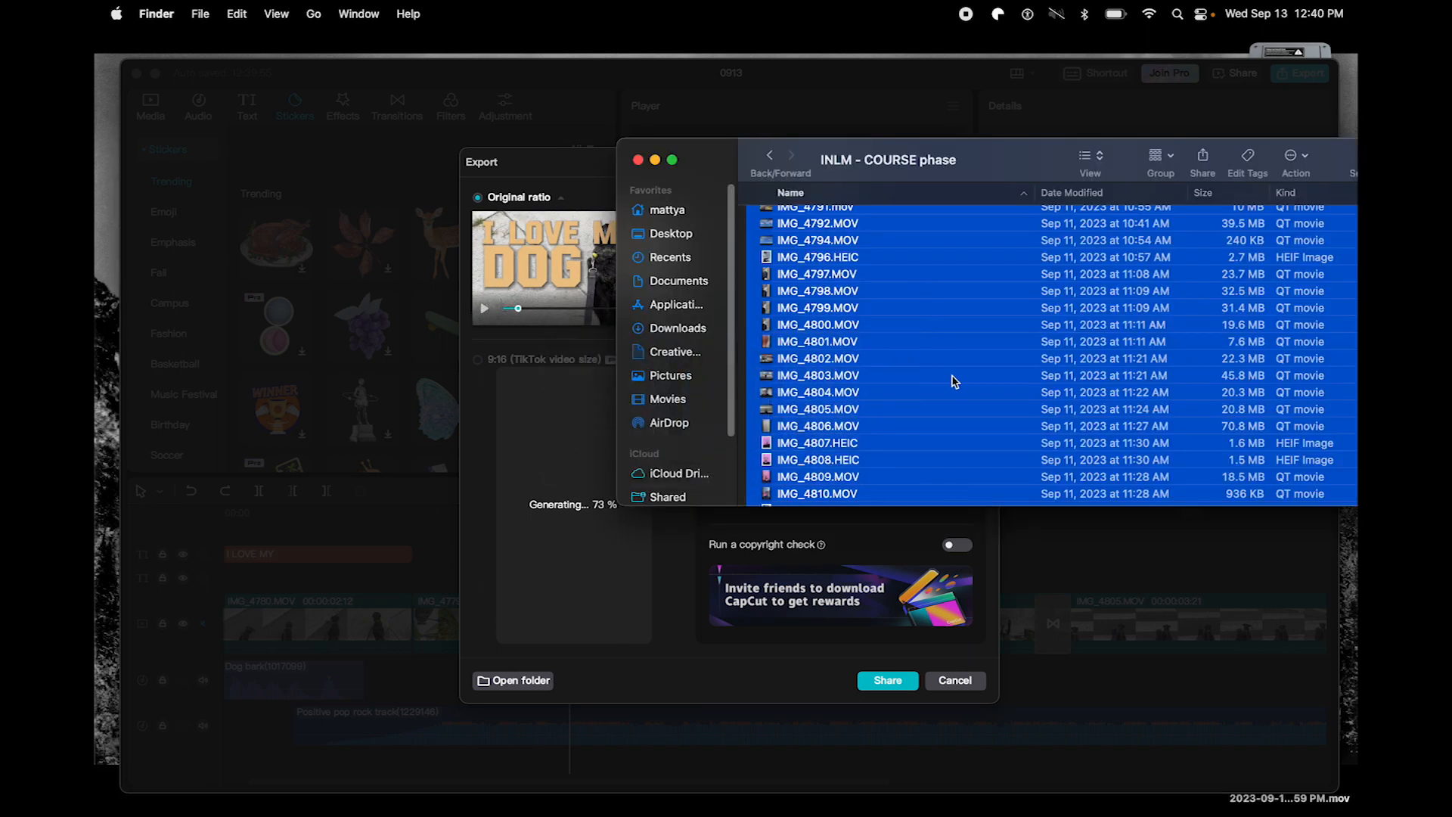
left_click(858, 254)
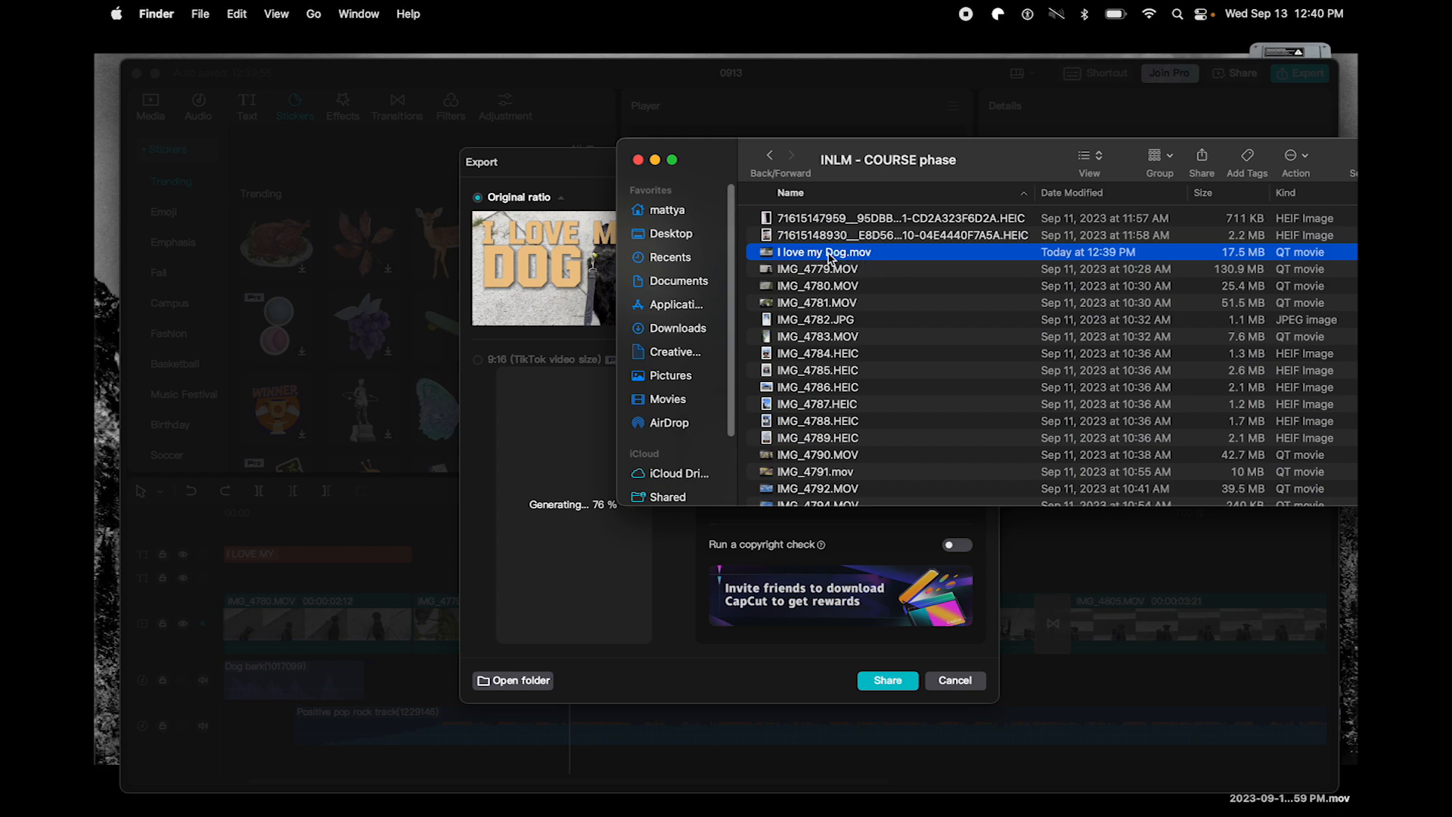
right_click(823, 257)
left_click(826, 260)
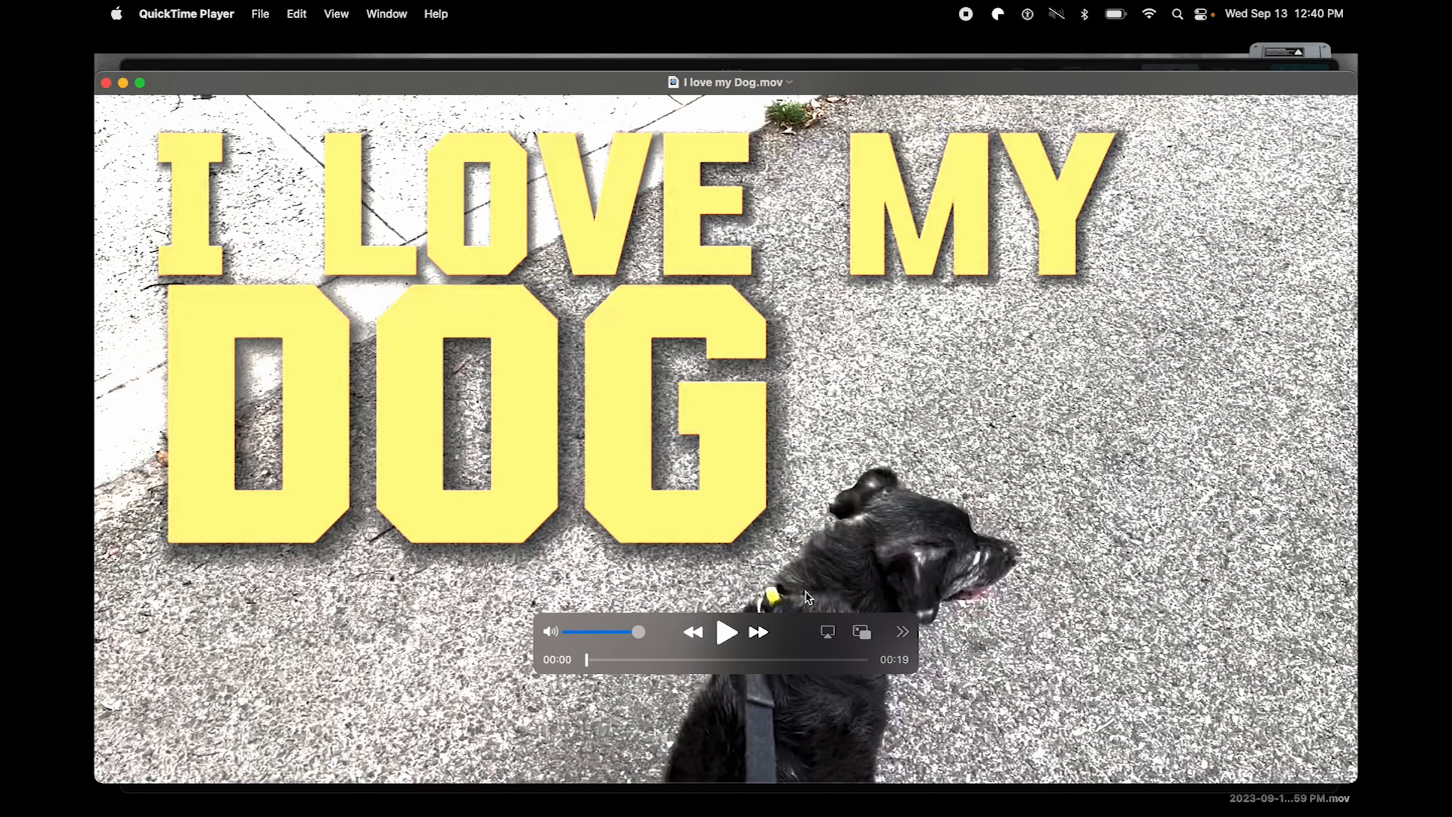
left_click(724, 634)
key("F12")
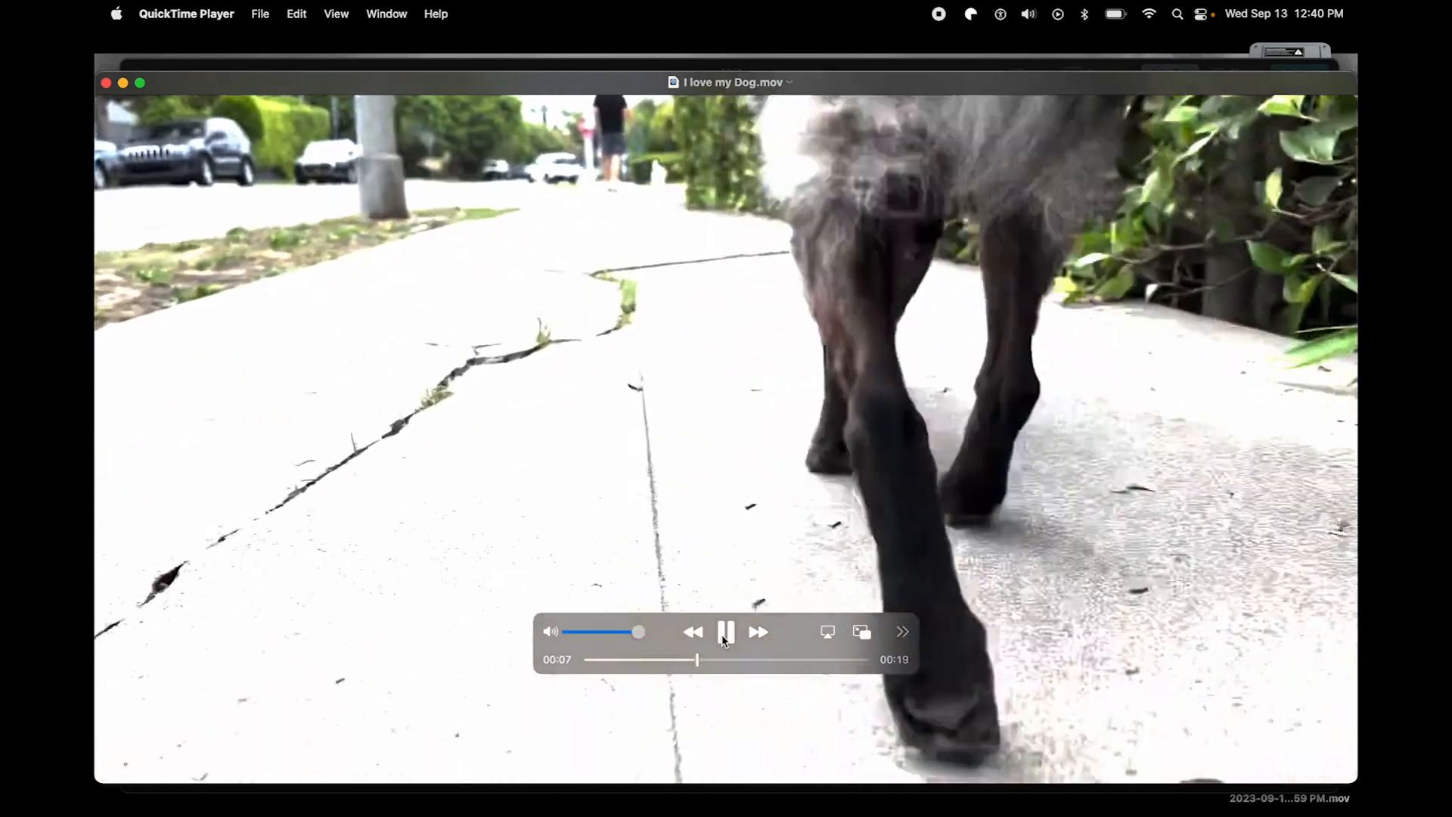
- Pause the exported video in QuickTime Player, return to CapCut, and close the export window without sharing
key("super+Tab")
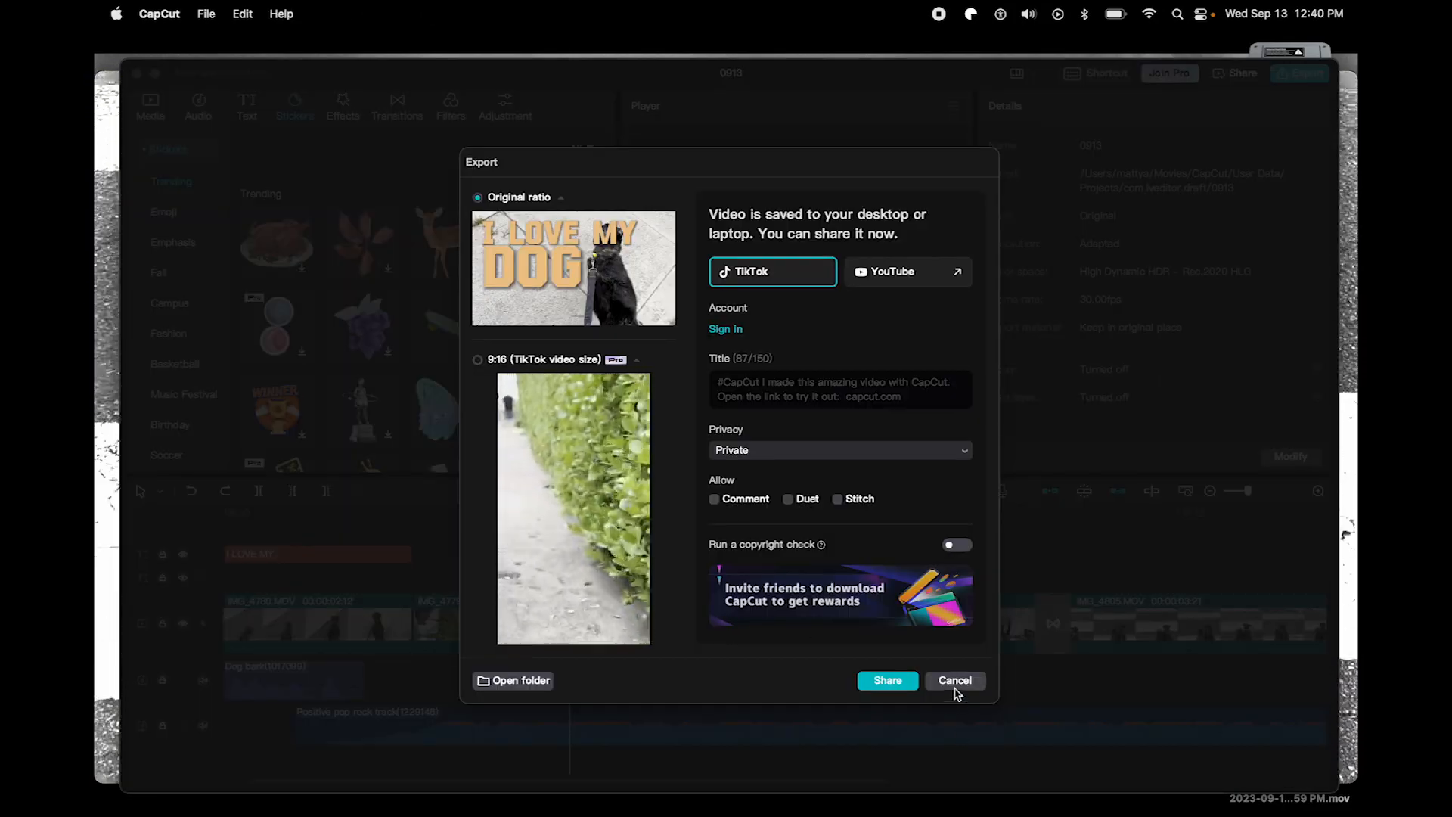
key("super+Tab")
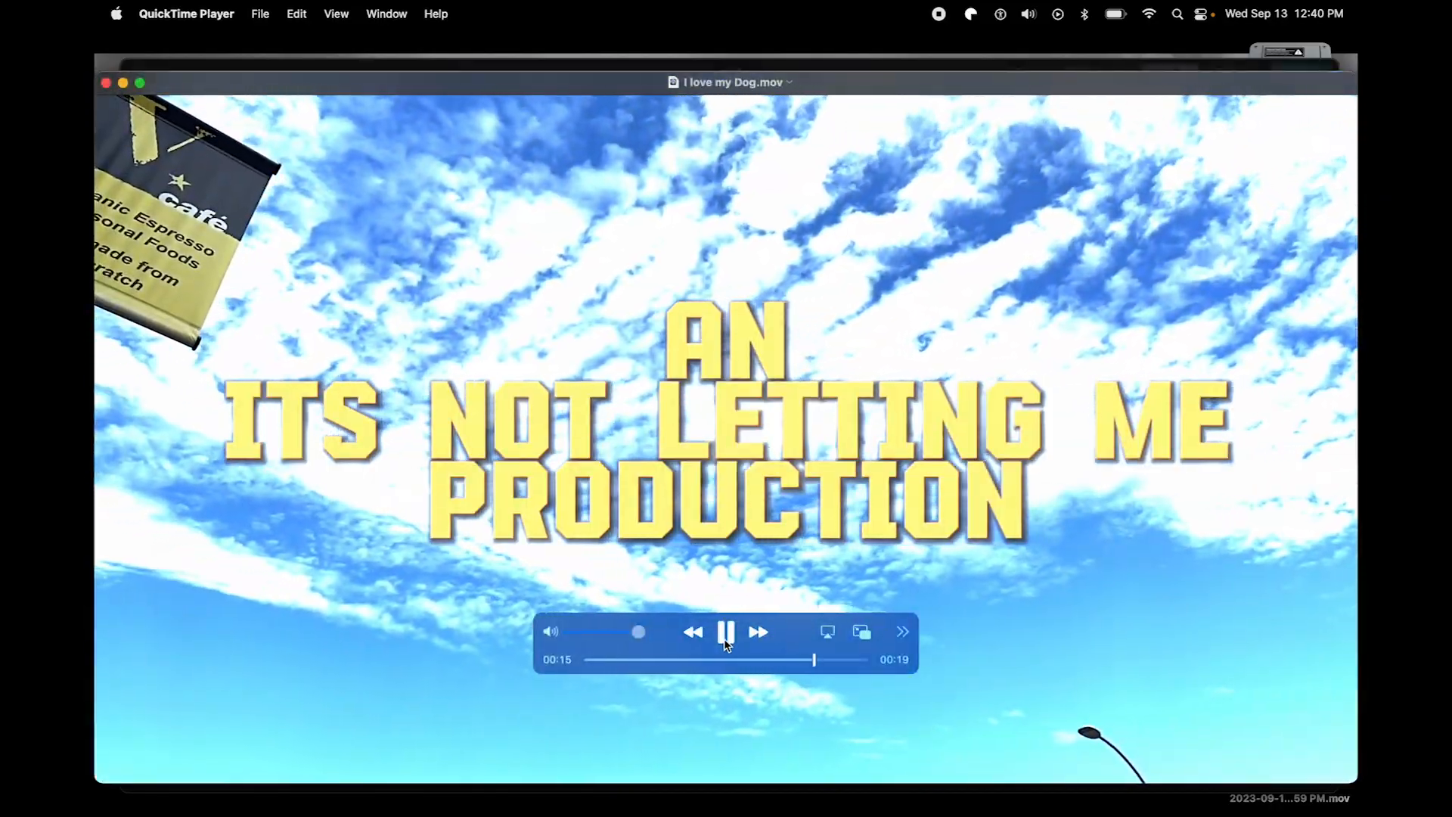
left_click(726, 634)
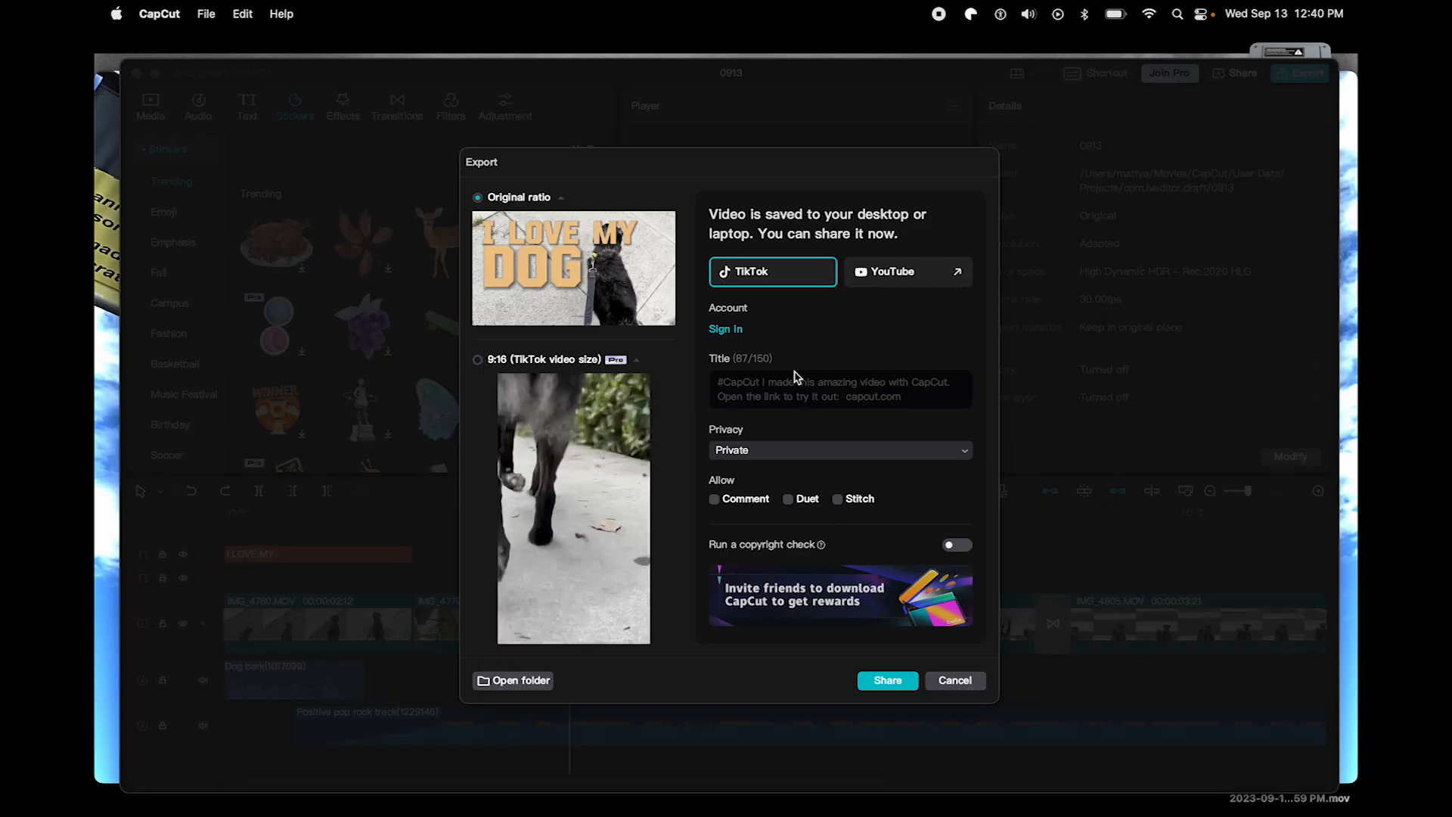
key("super+Tab")
left_click(959, 680)
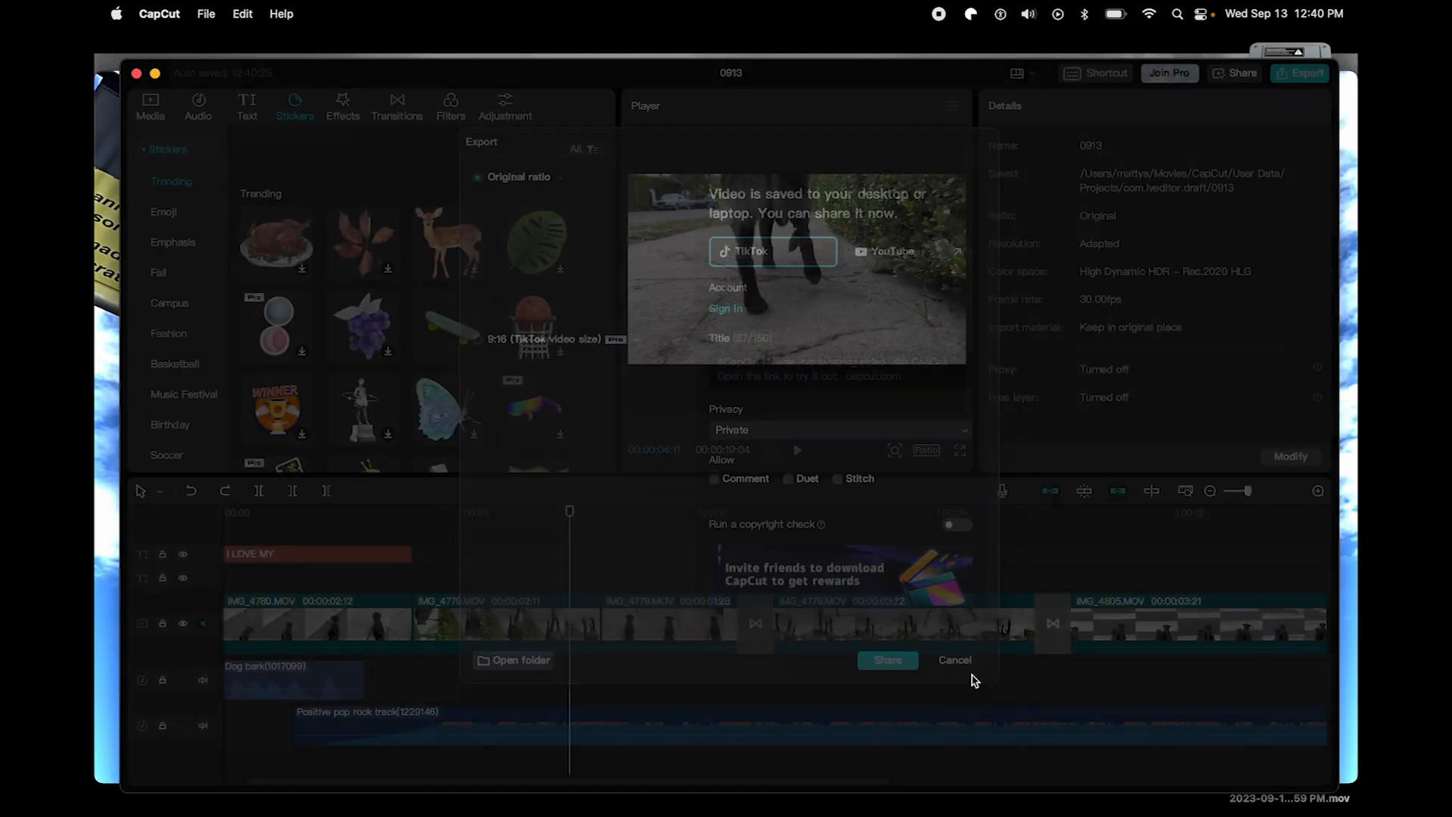